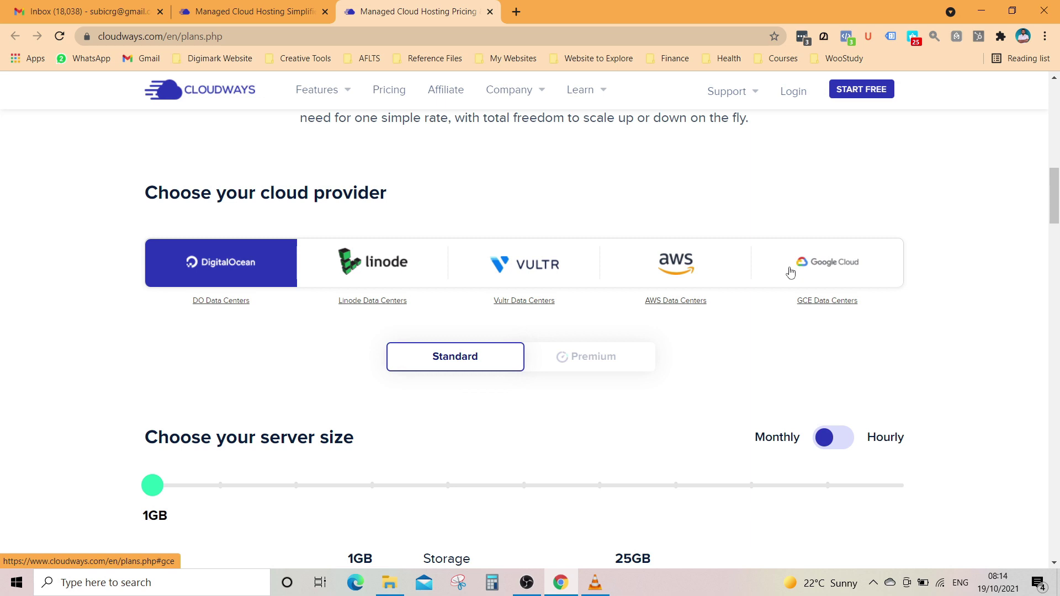
# Compare the premium and standard server plans, noting the $10/month price.
pyautogui.click(603, 368)
pyautogui.scroll(-4, 604, 368)
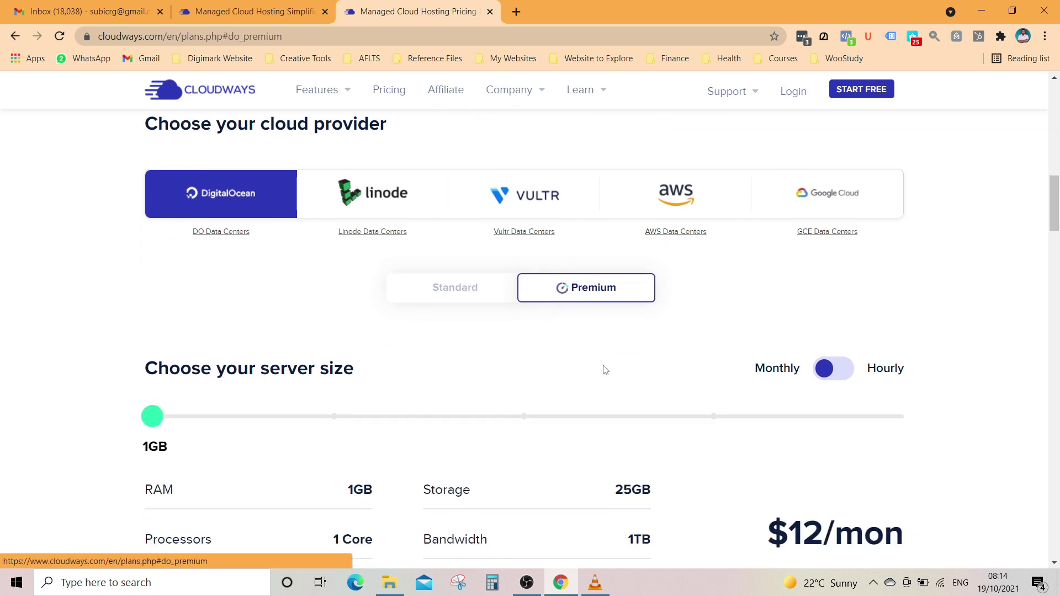
pyautogui.scroll(3, 604, 369)
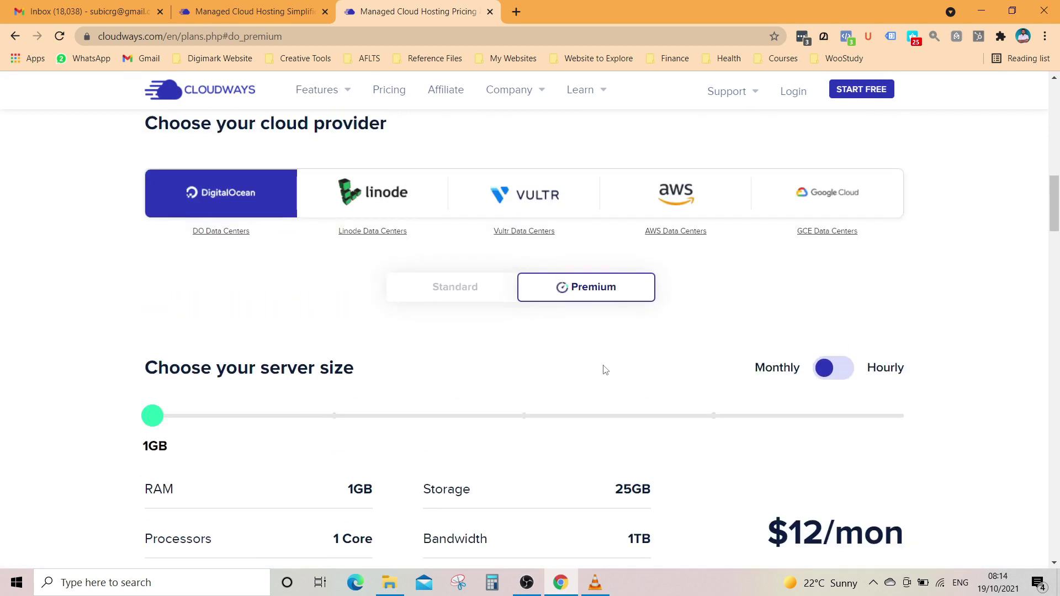
pyautogui.click(453, 298)
pyautogui.scroll(-3, 453, 298)
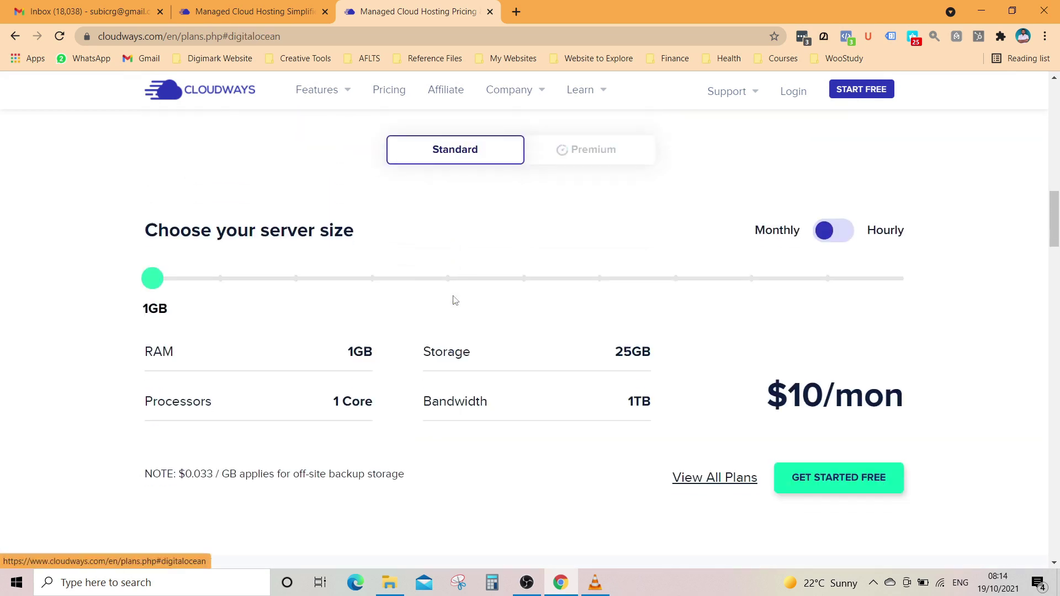
pyautogui.moveTo(767, 396); pyautogui.dragTo(933, 401)
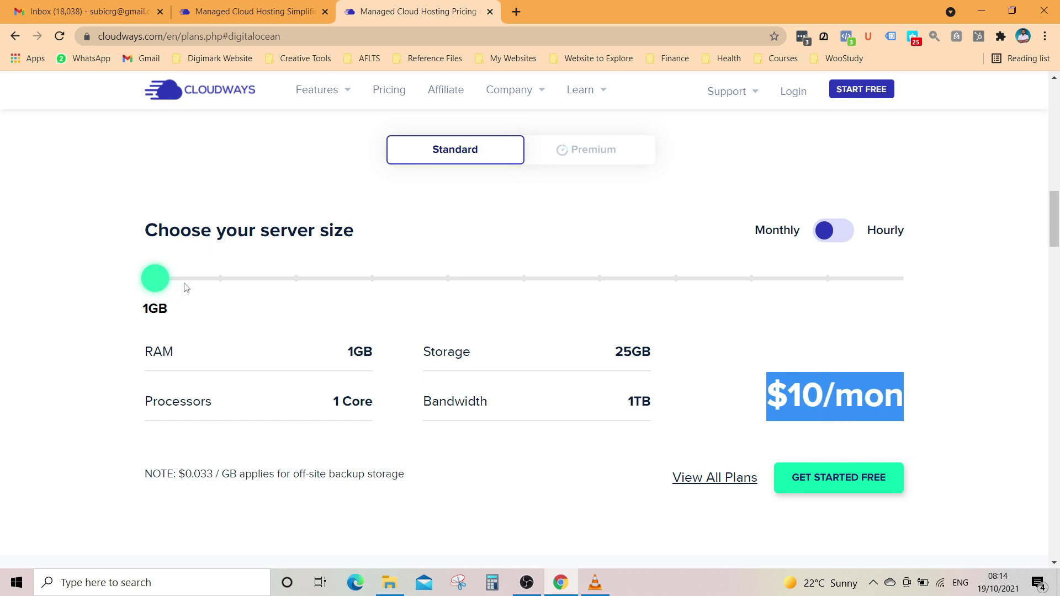
# Preview the 2GB and 4GB server sizes, then return to 1GB and review the plan details.
pyautogui.click(202, 283)
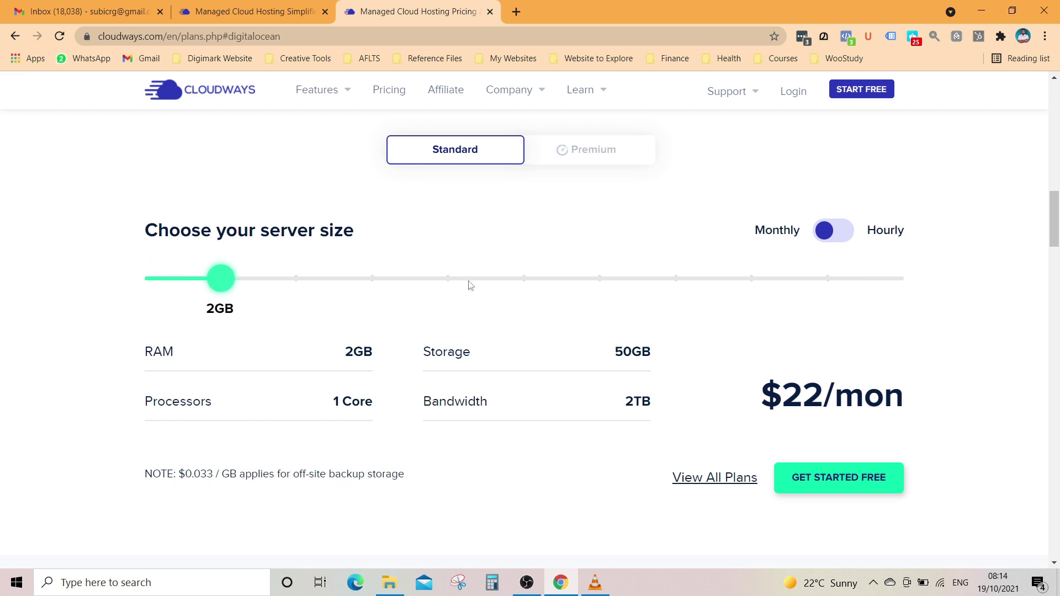
pyautogui.click(287, 283)
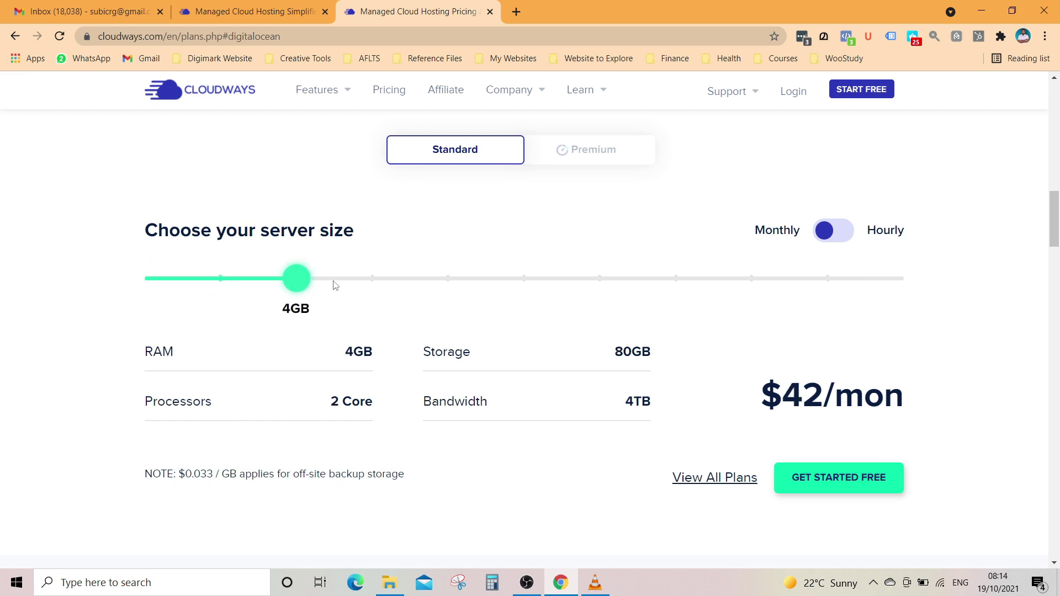
pyautogui.click(187, 288)
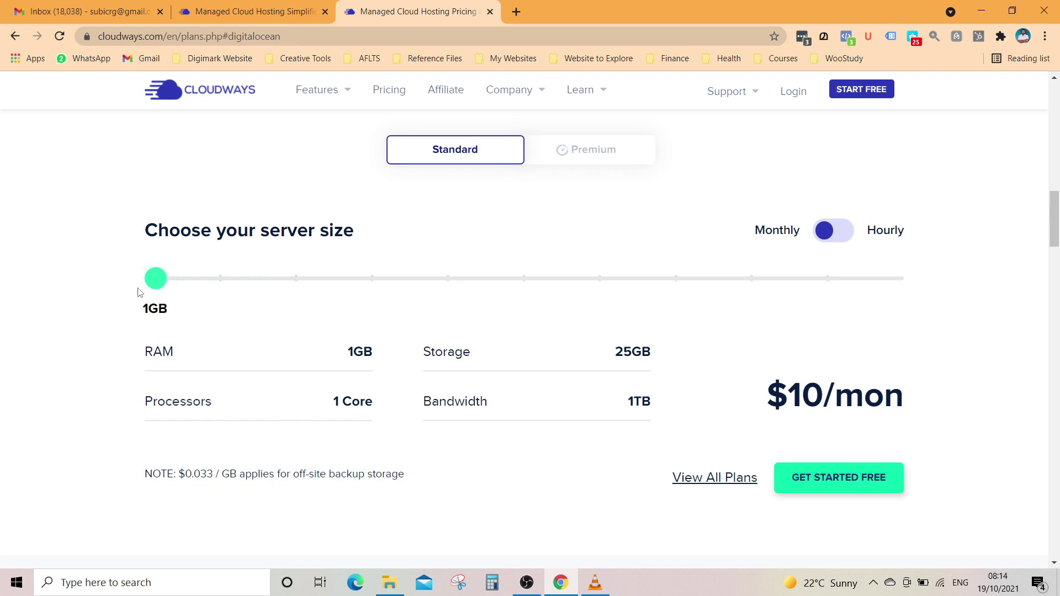
pyautogui.scroll(-3, 140, 292)
pyautogui.scroll(-4, 139, 293)
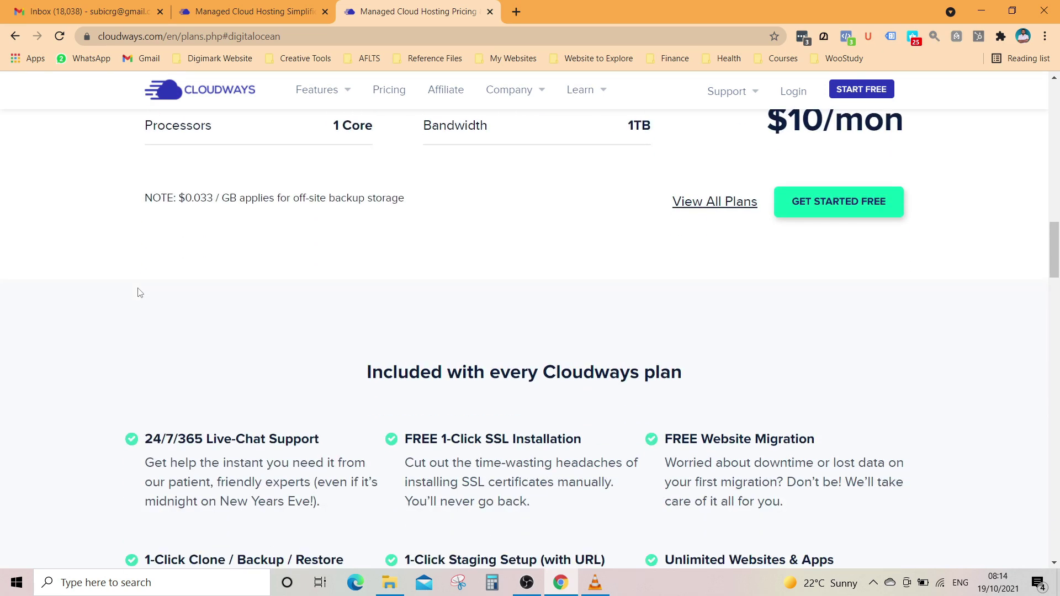
pyautogui.scroll(-1, 140, 293)
pyautogui.scroll(-1, 276, 260)
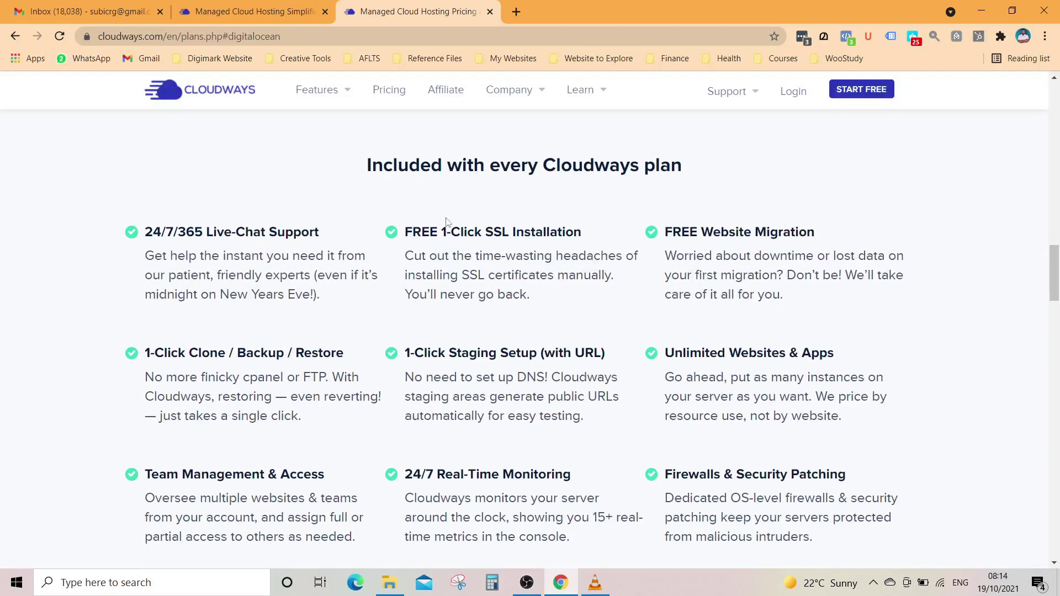
pyautogui.scroll(1, 396, 203)
pyautogui.moveTo(361, 233); pyautogui.dragTo(699, 228)
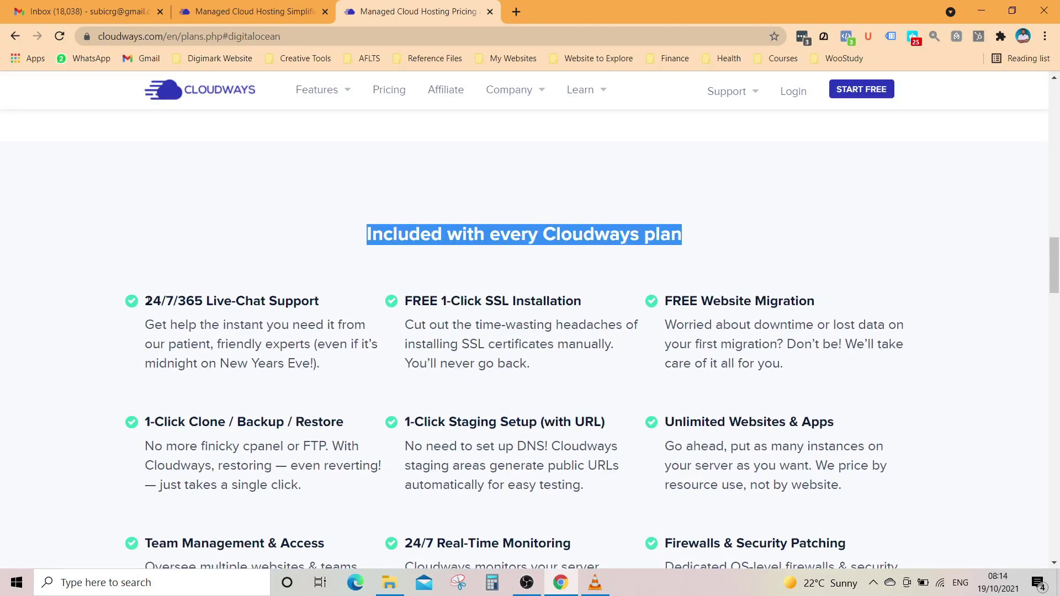
pyautogui.scroll(-3, 722, 295)
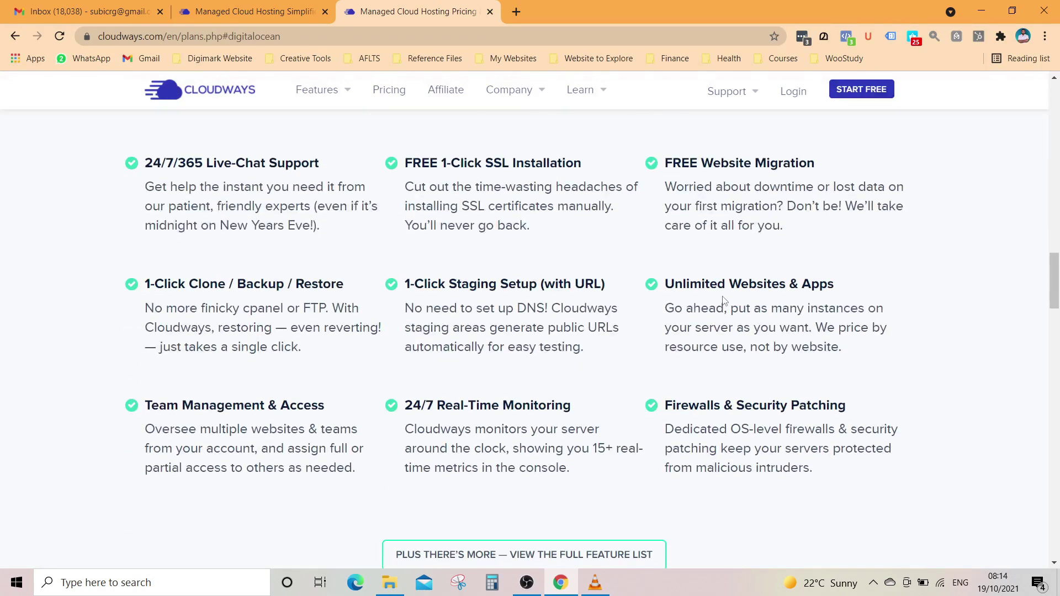
pyautogui.scroll(-2, 216, 379)
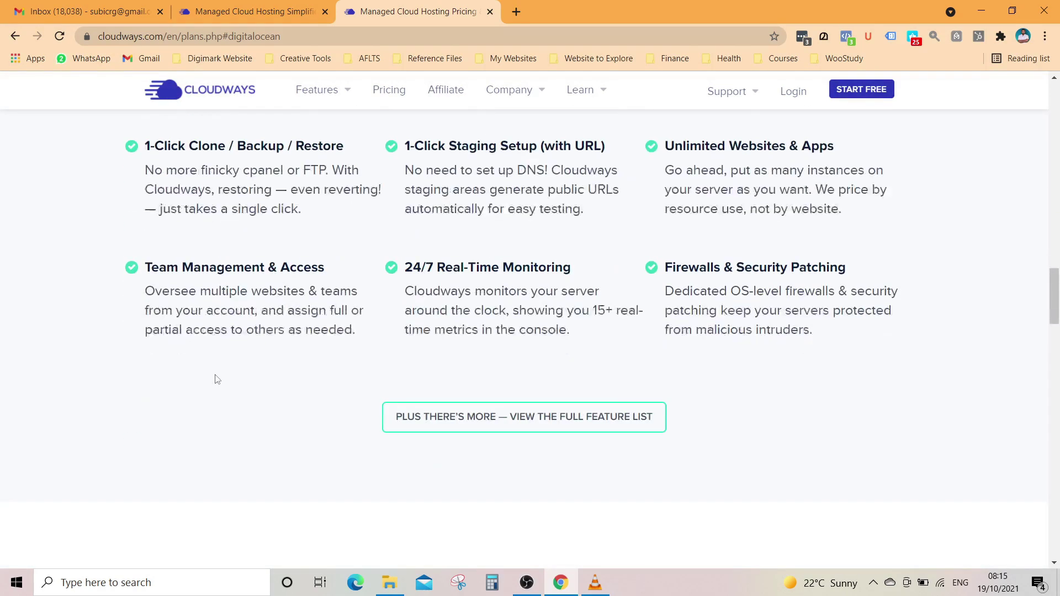
pyautogui.scroll(-5, 786, 305)
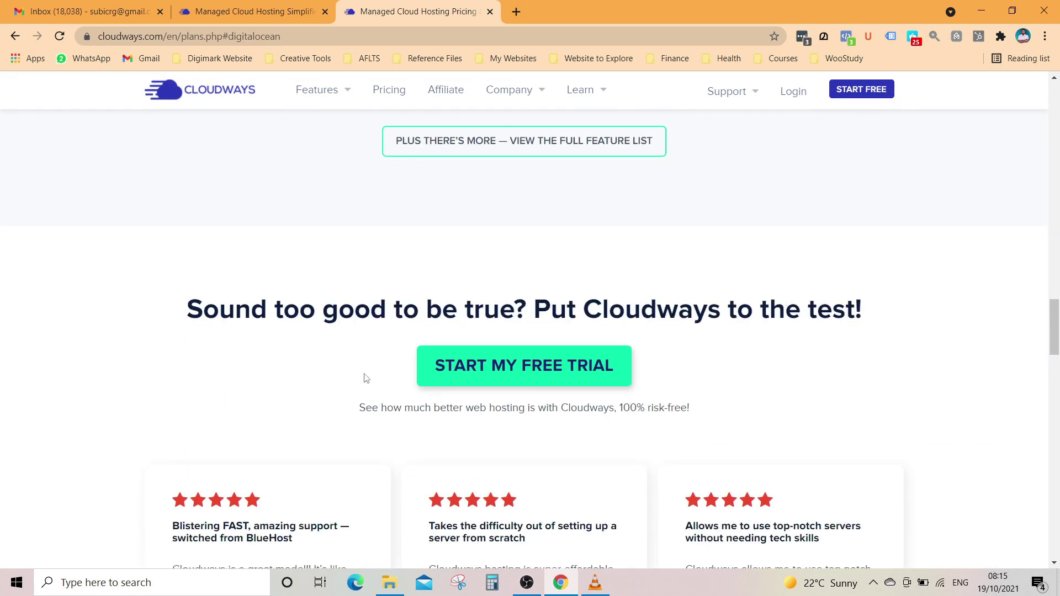
pyautogui.scroll(1, 364, 378)
# Start the free-trial signup and replace the last name with a new one.
pyautogui.click(507, 437)
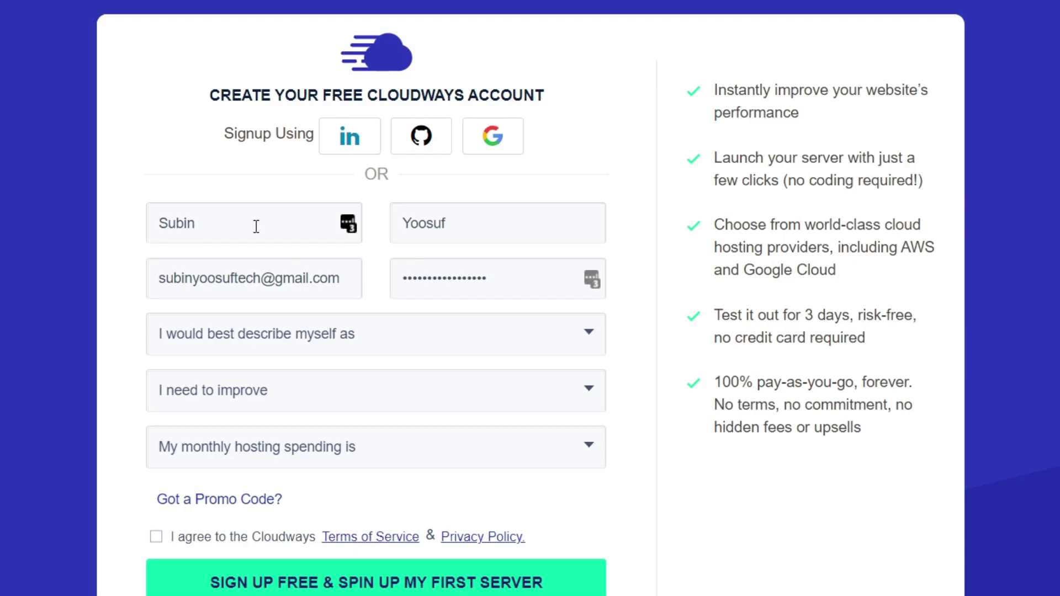
pyautogui.click(525, 230)
pyautogui.moveTo(497, 230); pyautogui.dragTo(263, 223)
pyautogui.write('Pes')
pyautogui.press('BackSpace')
pyautogui.write('rsonal')
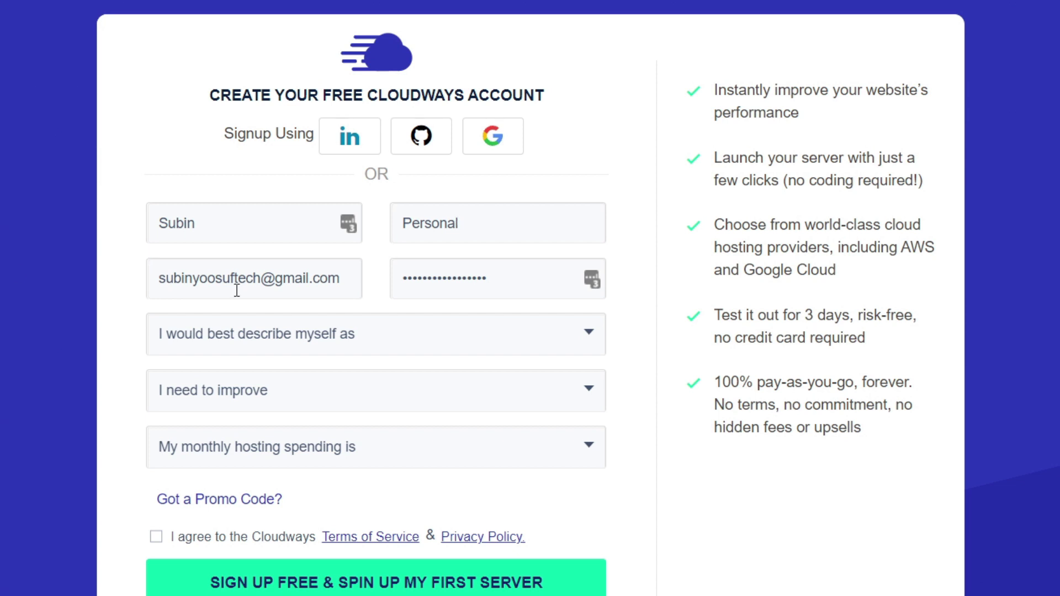
# Replace the e-mail field with a different e-mail address.
pyautogui.click(284, 287)
pyautogui.hotkey('ctrl', 'a')
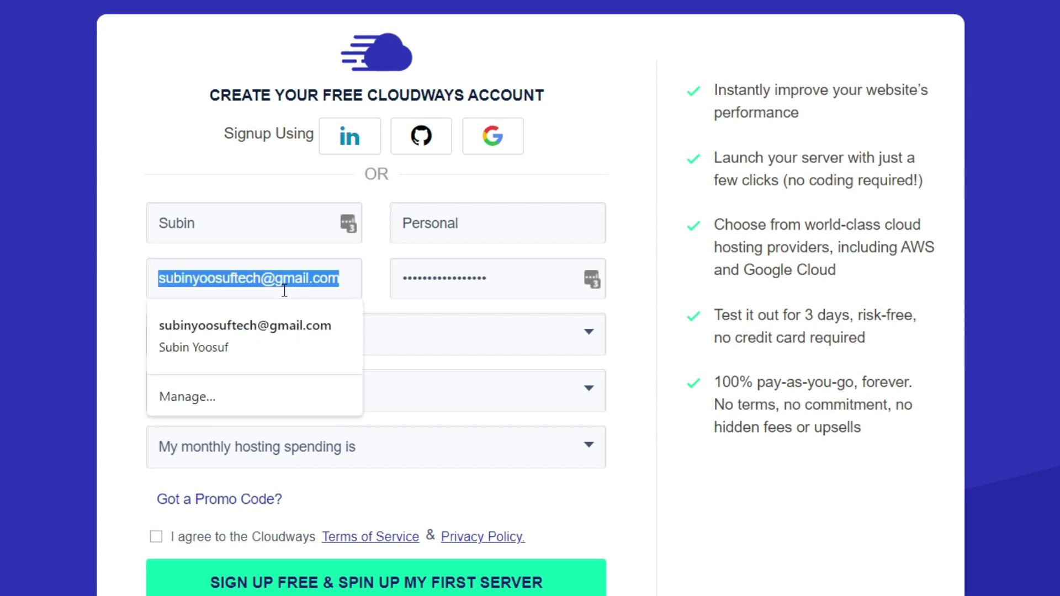
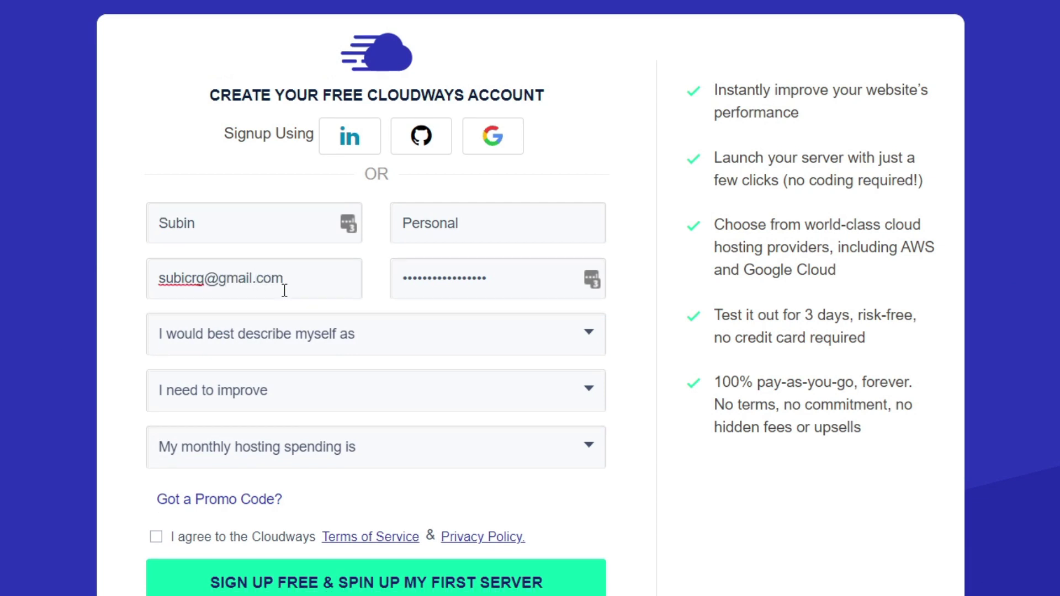
# Clear the password field, enter a new account password, and dismiss the suggestions.
pyautogui.click(547, 286)
pyautogui.moveTo(547, 286); pyautogui.dragTo(392, 287)
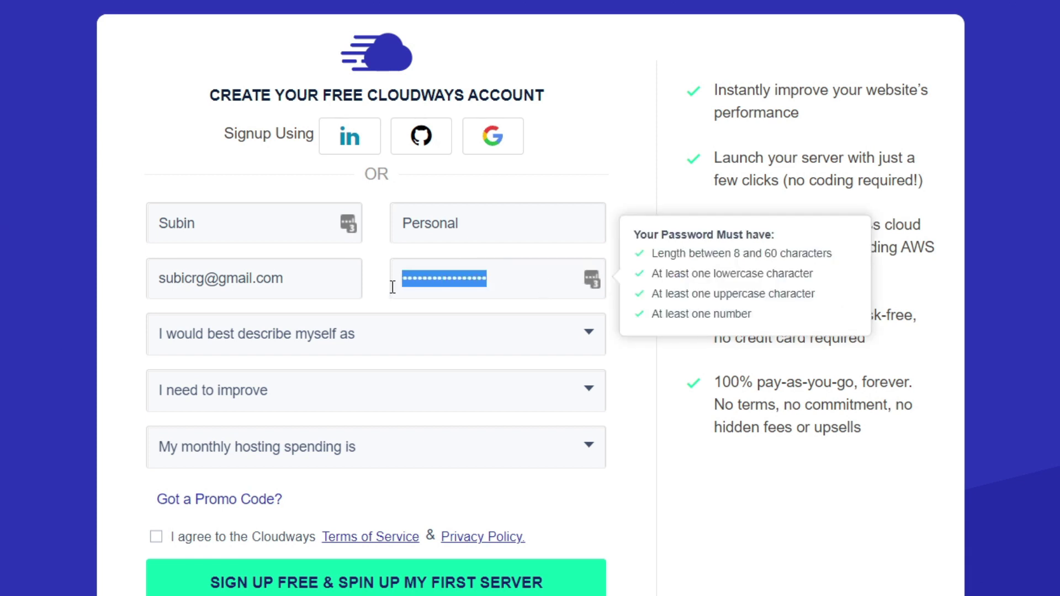
pyautogui.press('BackSpace')
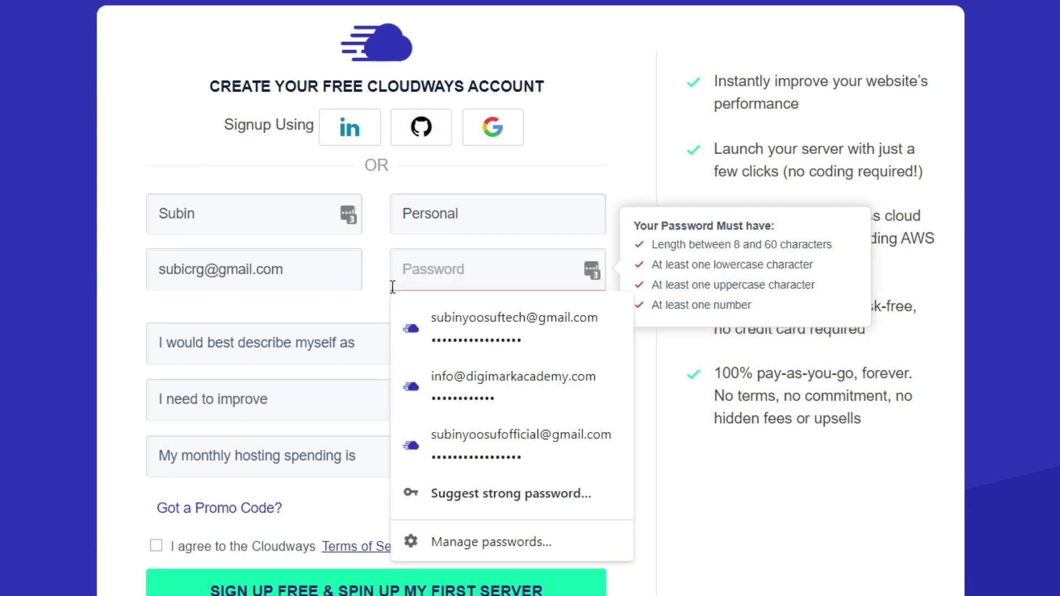
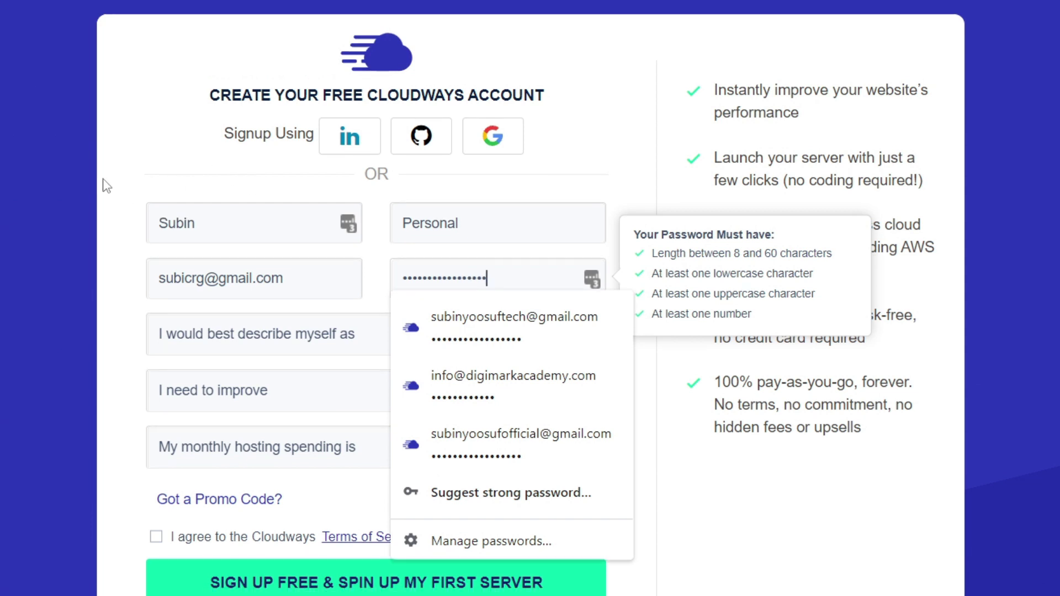
pyautogui.click(107, 185)
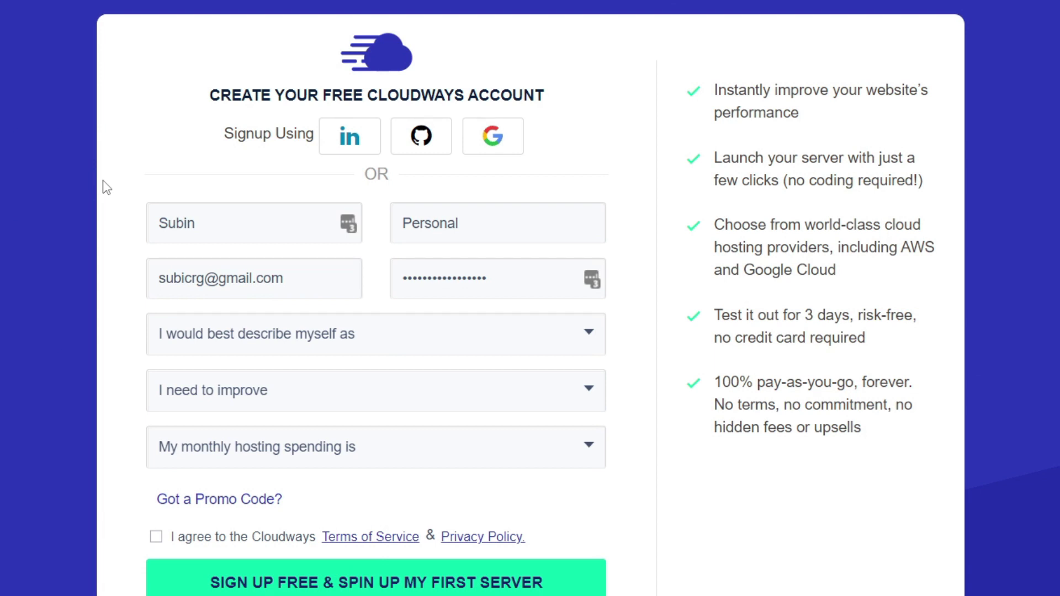
# Answer the profile questions: Other Businesses, Website Performance/Speed, and $0 - $50 monthly spend.
pyautogui.click(280, 349)
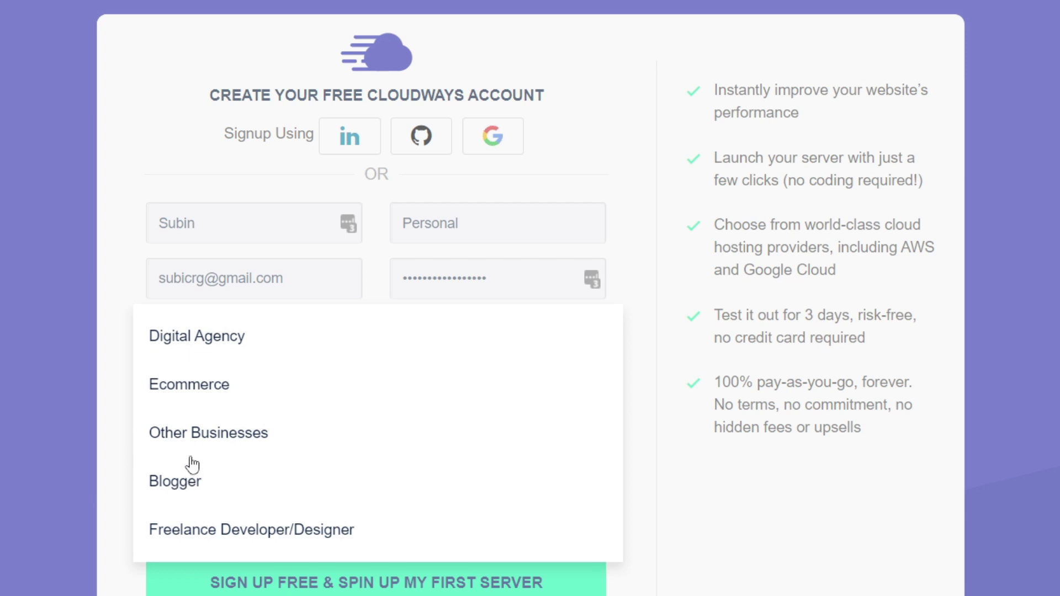
pyautogui.click(196, 436)
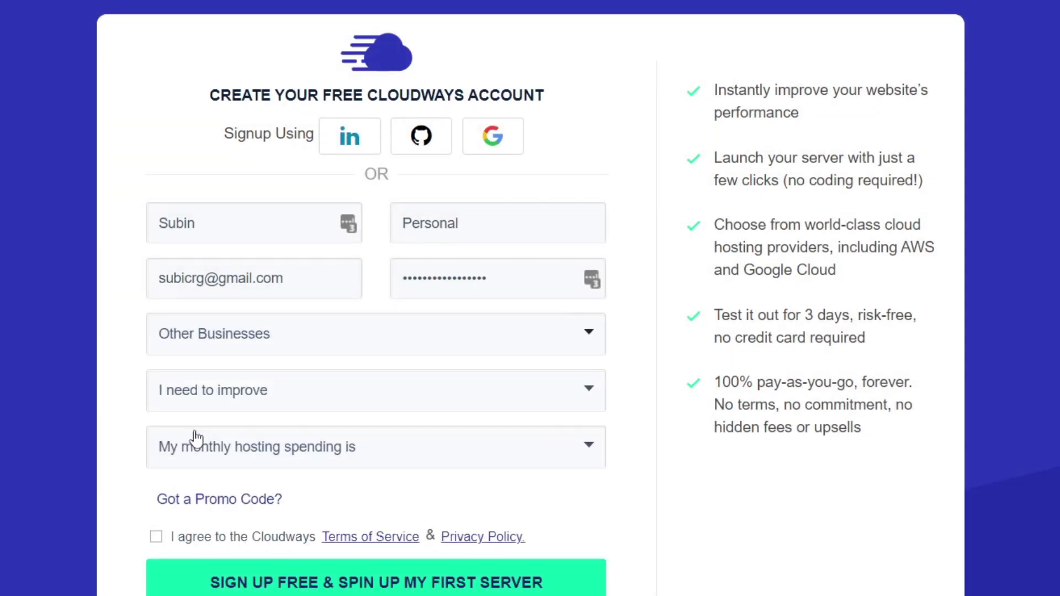
pyautogui.click(224, 406)
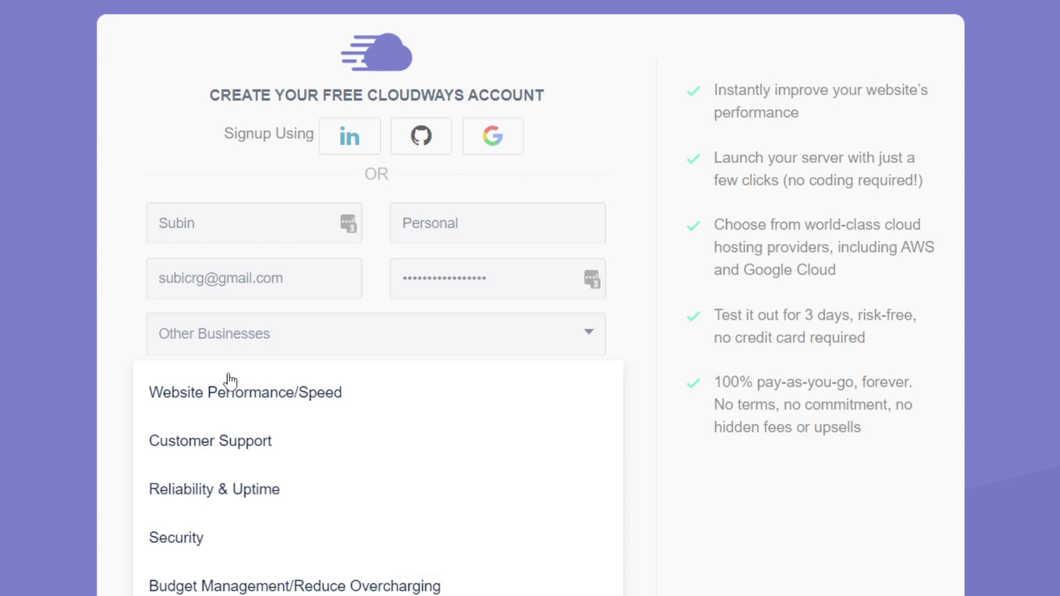
pyautogui.click(210, 402)
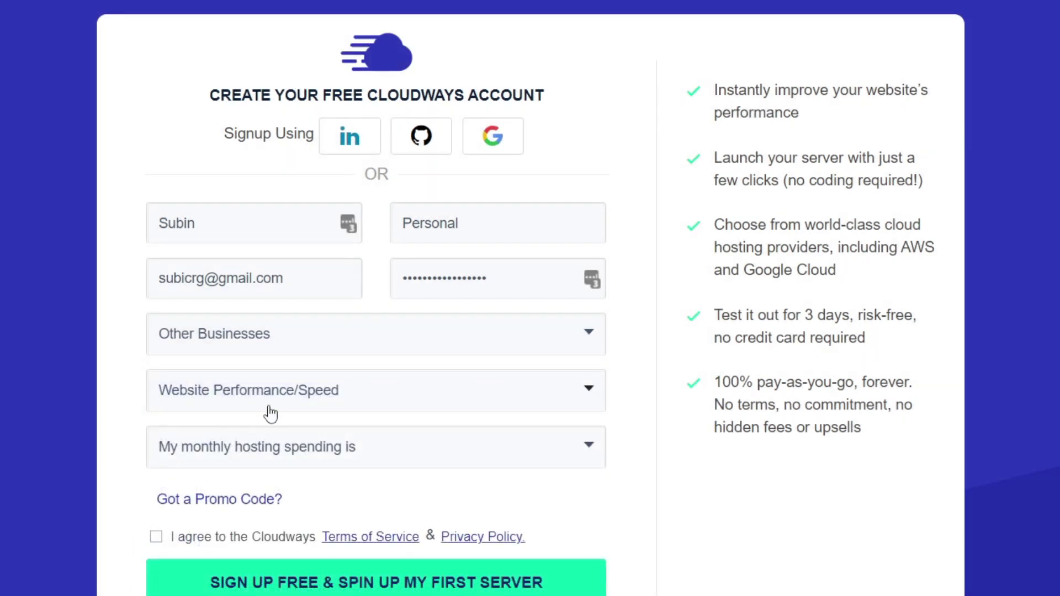
pyautogui.click(337, 463)
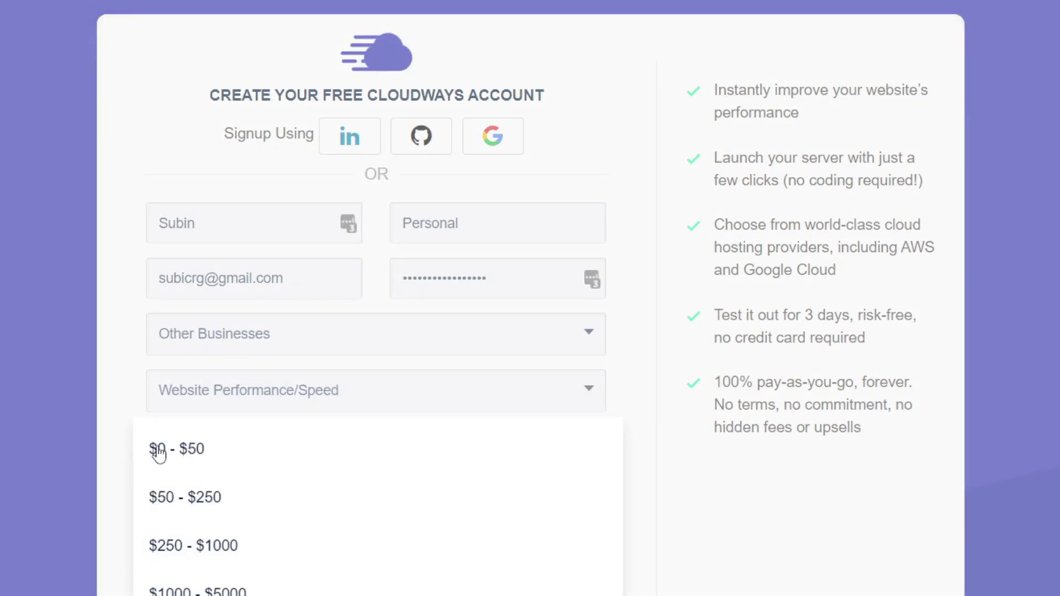
pyautogui.click(192, 458)
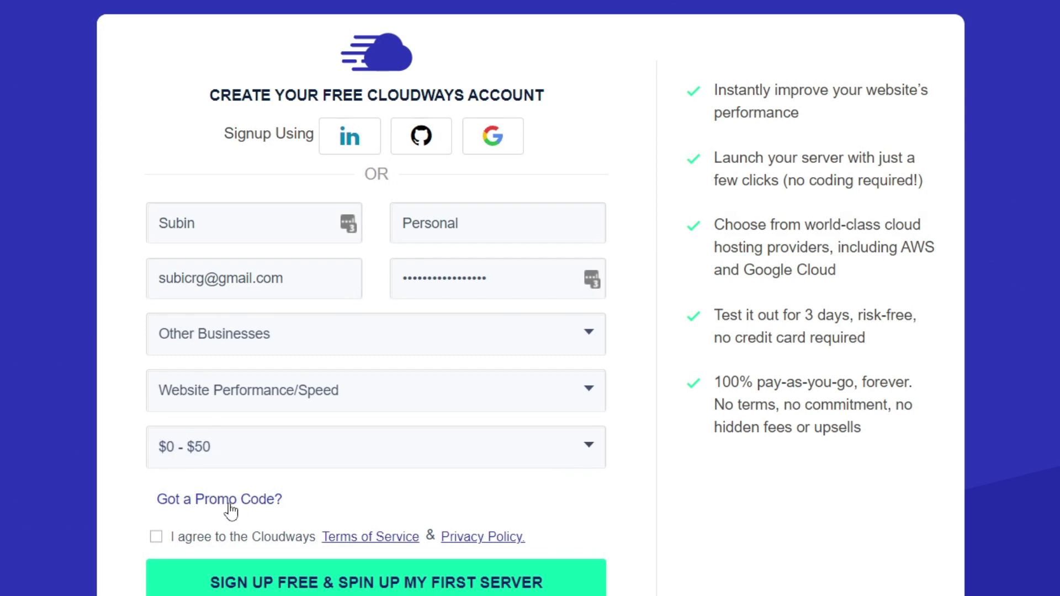
# Enter the promo code, fix its spacing so it validates, and agree to the Terms of Service.
pyautogui.click(220, 511)
pyautogui.click(362, 500)
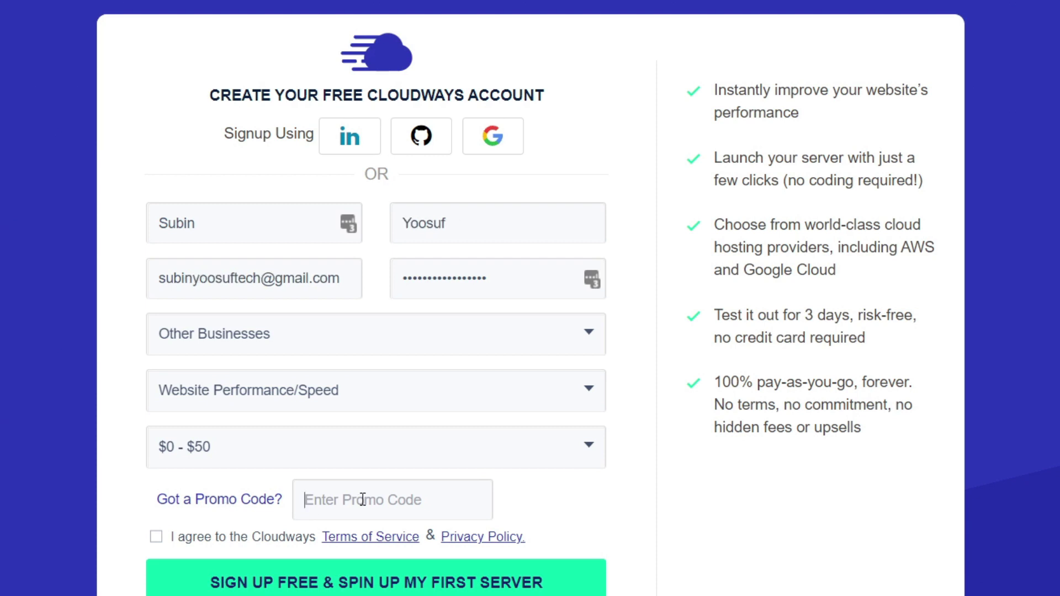
pyautogui.write('SUBIN')
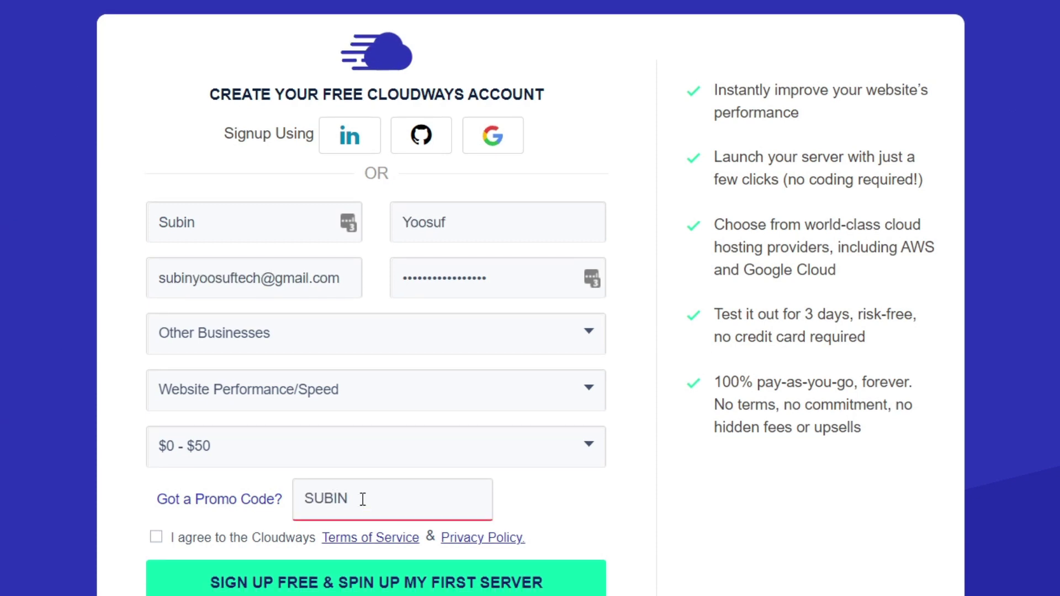
pyautogui.write('YOOSUF')
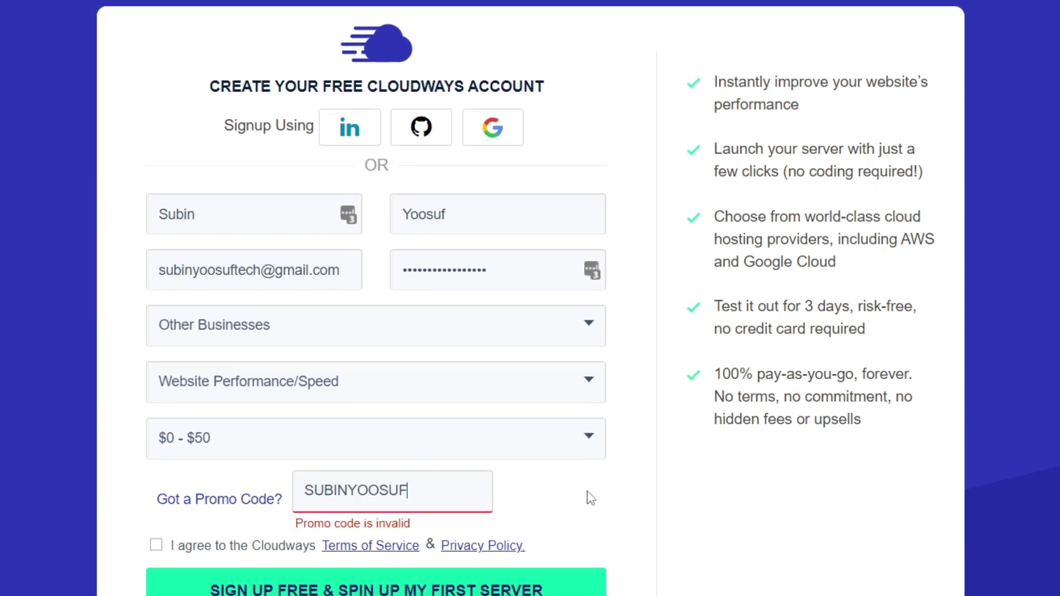
pyautogui.click(353, 489)
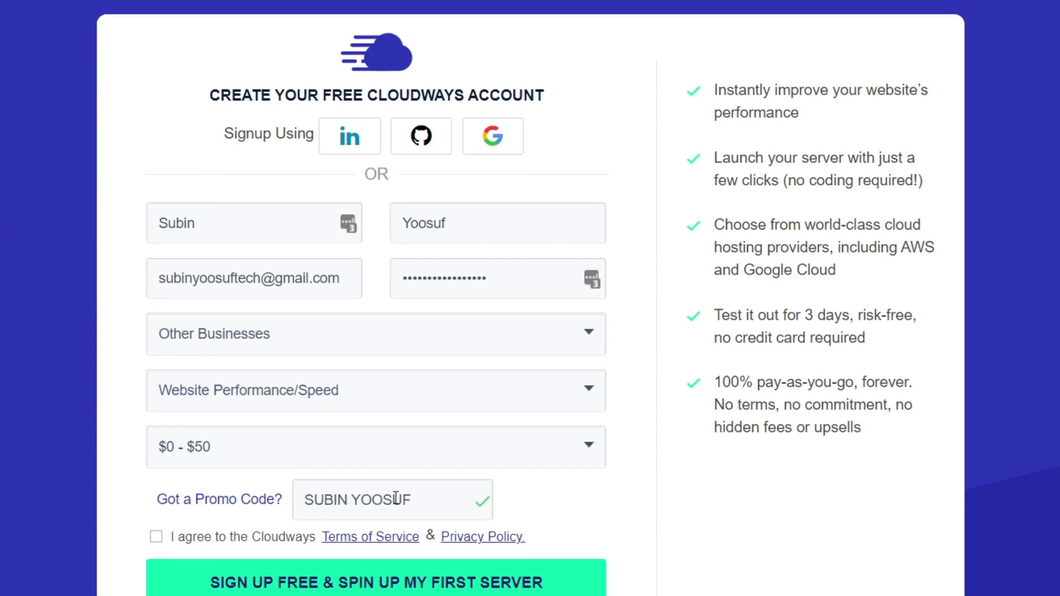
pyautogui.click(156, 538)
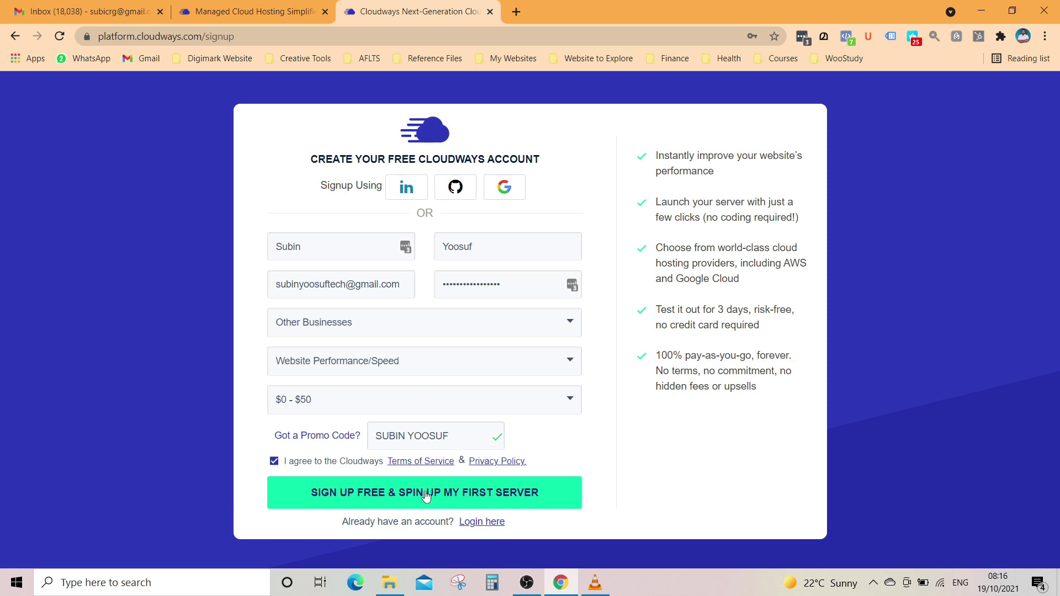
# Submit the signup, correct the already-registered e-mail to a new address, and submit again.
pyautogui.click(426, 496)
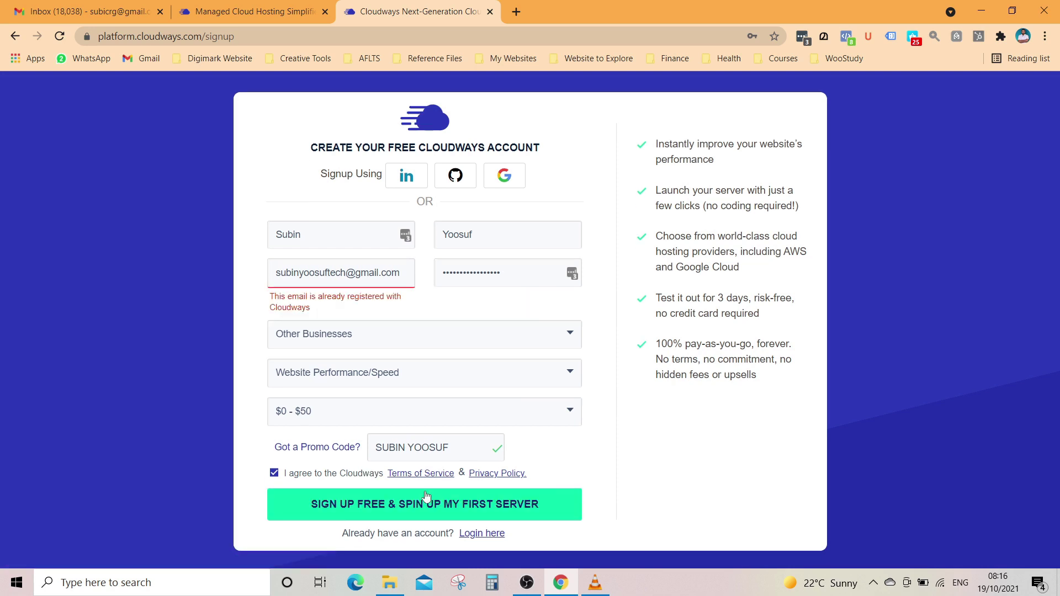
pyautogui.click(320, 273)
pyautogui.moveTo(301, 275); pyautogui.dragTo(345, 272)
pyautogui.press('BackSpace')
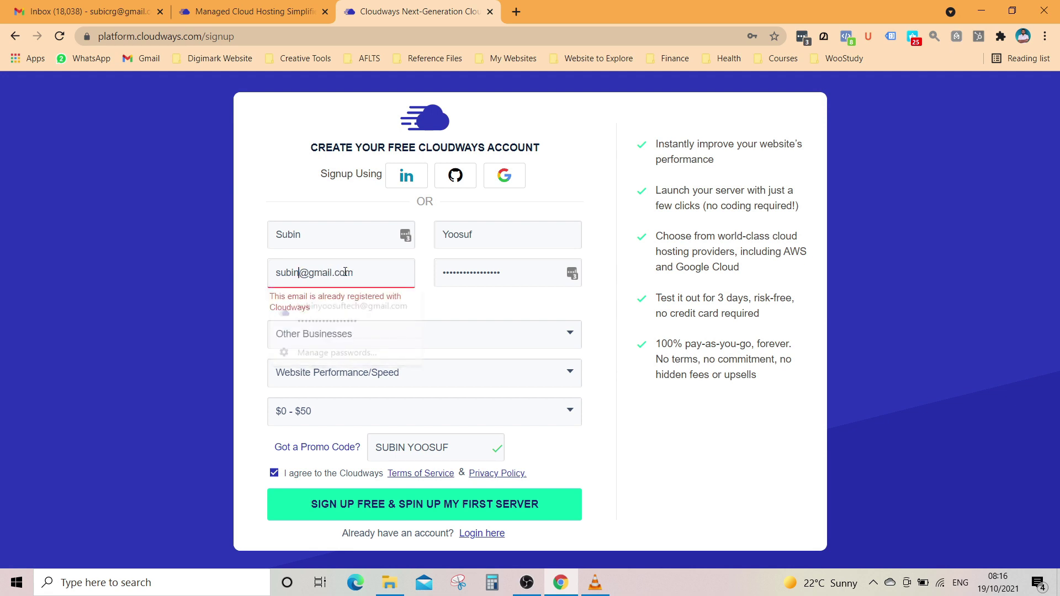
pyautogui.press('BackSpace')
pyautogui.write('c')
pyautogui.press('BackSpace')
pyautogui.write('cr')
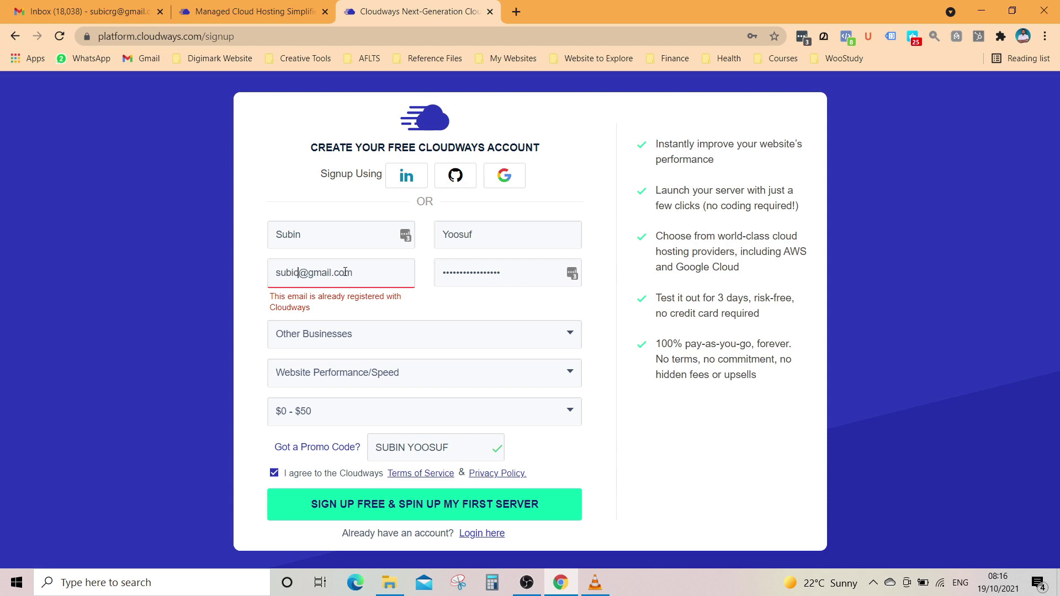
pyautogui.write('g')
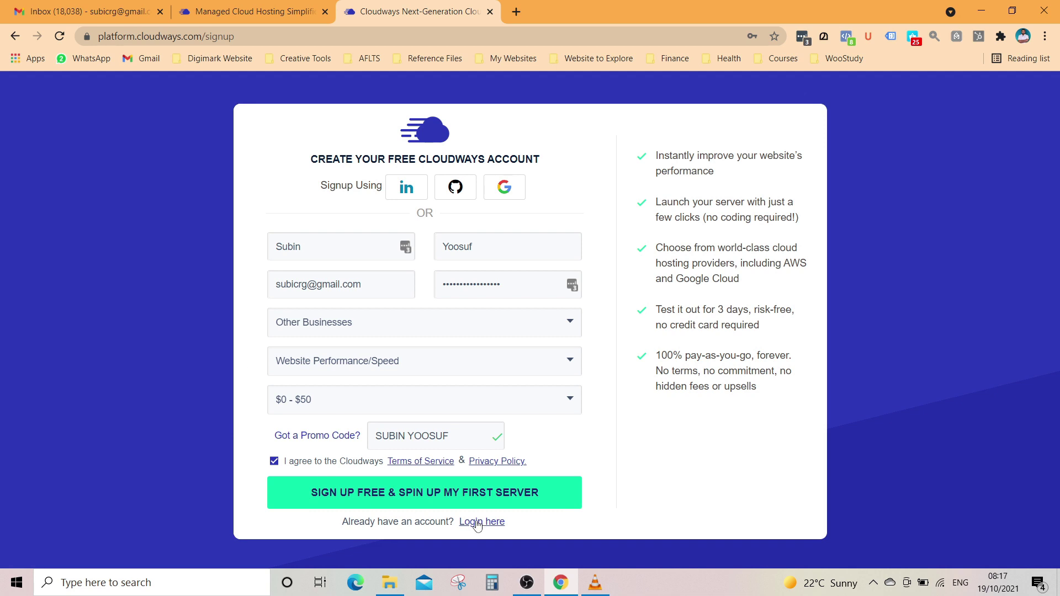
pyautogui.click(446, 495)
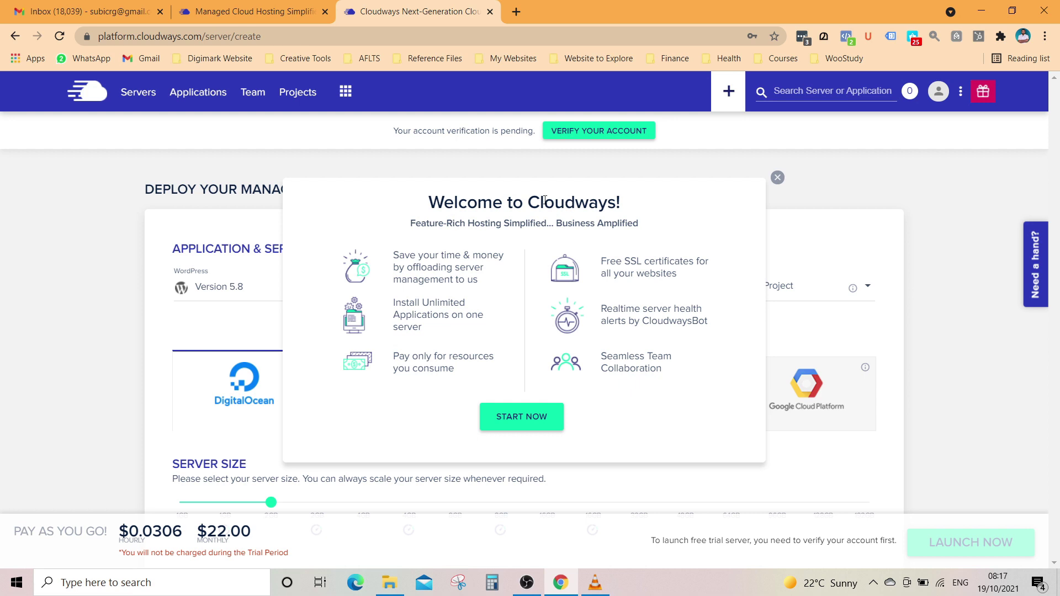
# Close the Welcome to Cloudways dialog and highlight the pending-verification notice.
pyautogui.click(522, 420)
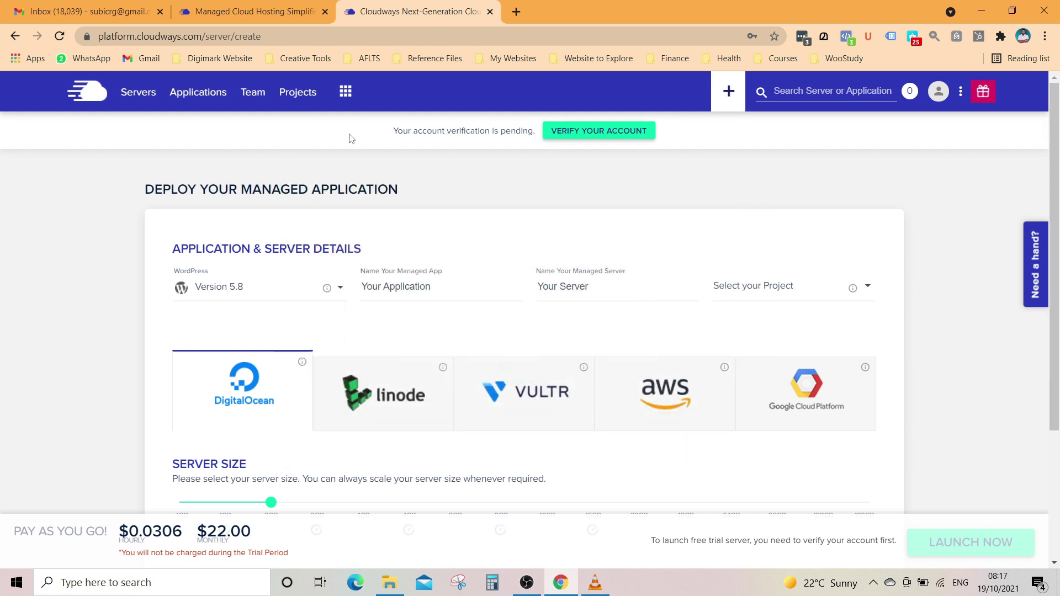
pyautogui.moveTo(393, 131); pyautogui.dragTo(536, 132)
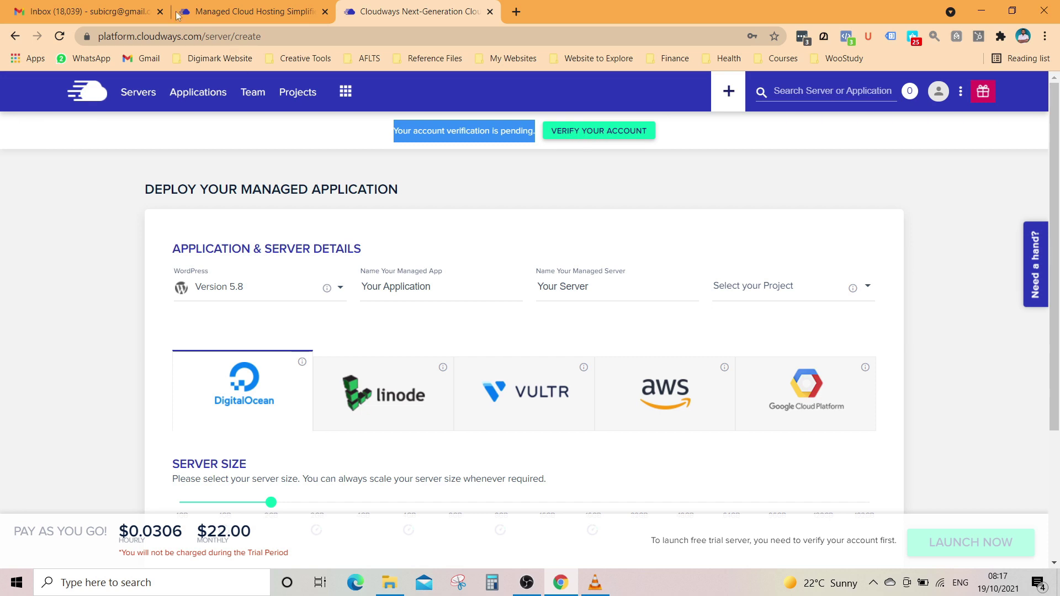
# In Gmail, open the Activate Your Cloudways Account email and use its Activate Account button.
pyautogui.click(86, 8)
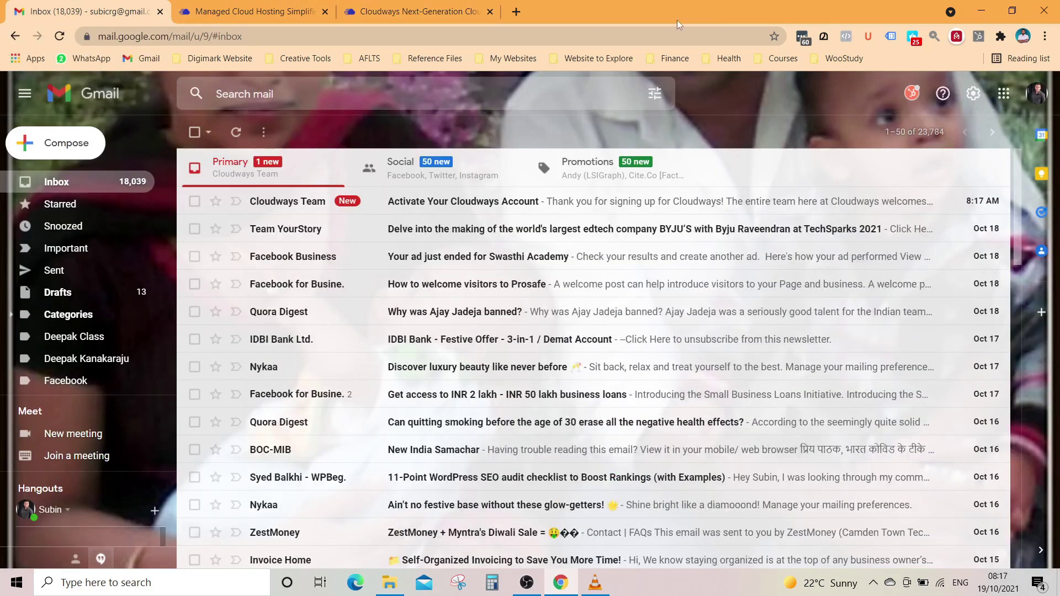
pyautogui.click(440, 214)
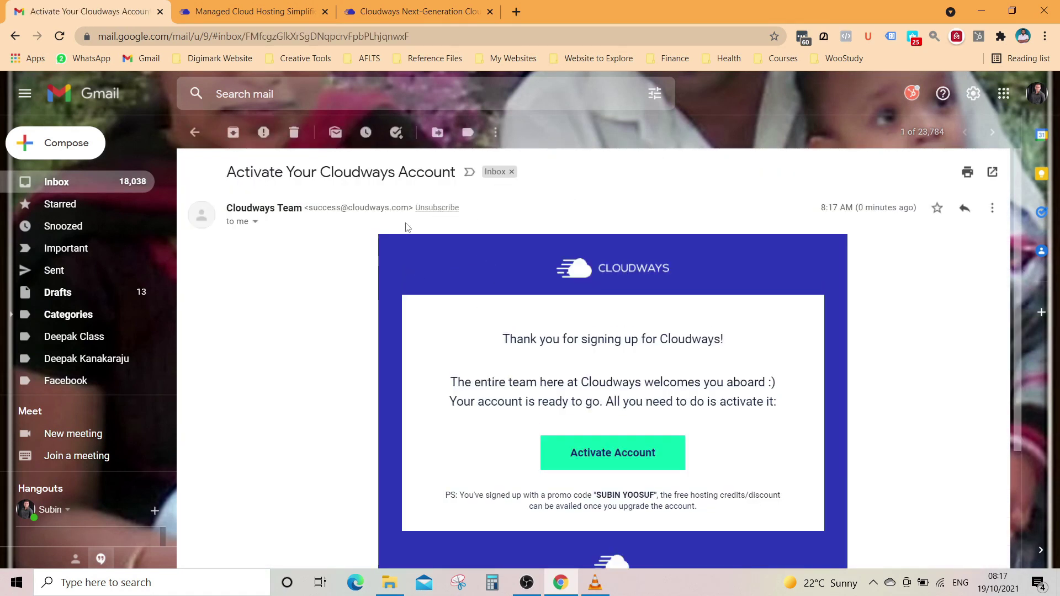
pyautogui.scroll(-1, 662, 419)
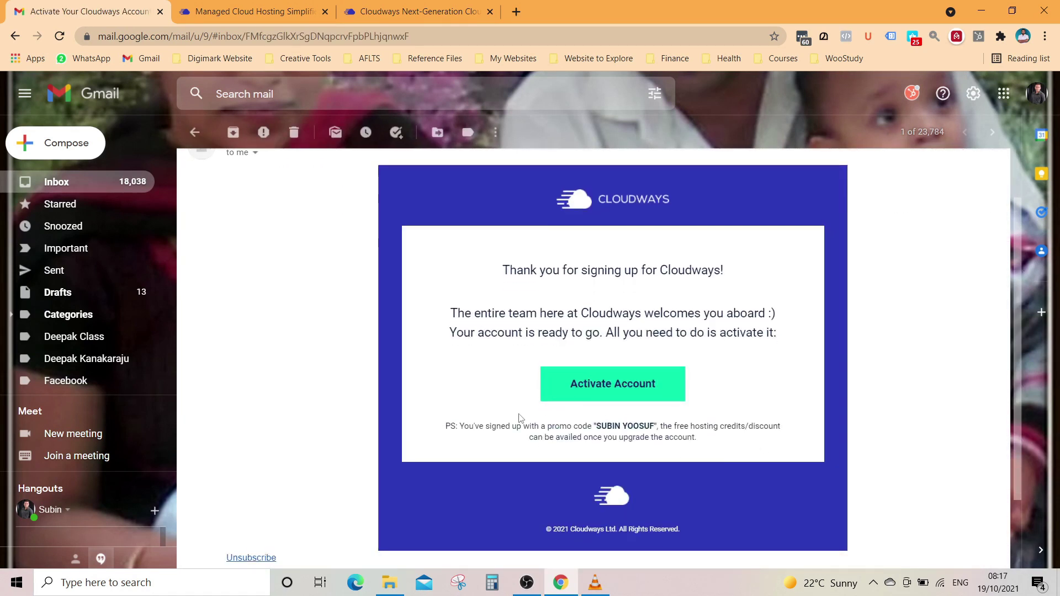
pyautogui.scroll(-1, 519, 418)
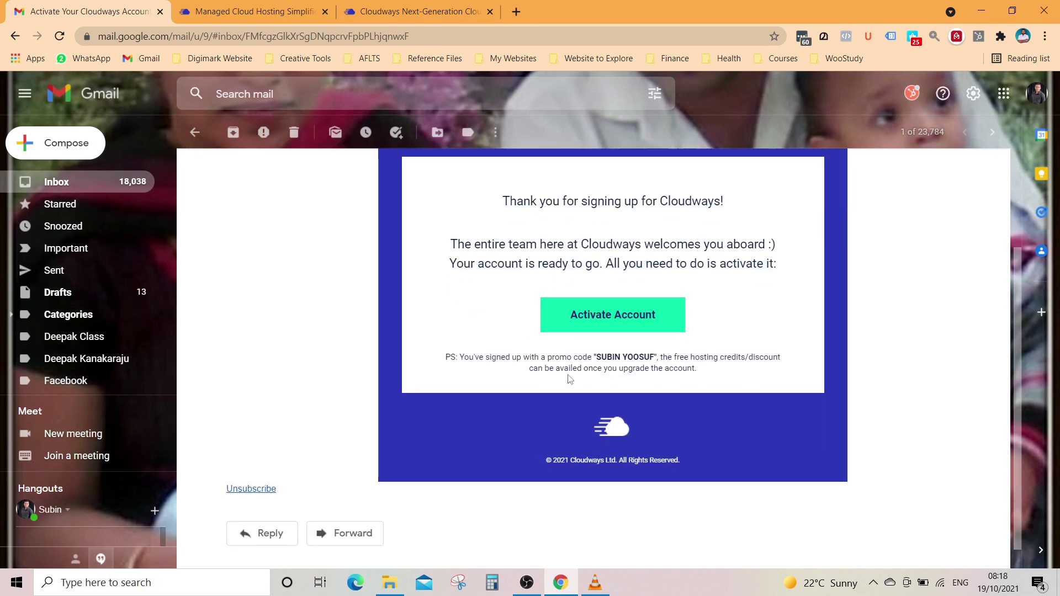
pyautogui.moveTo(665, 366); pyautogui.dragTo(463, 358)
pyautogui.click(354, 349)
pyautogui.scroll(1, 348, 354)
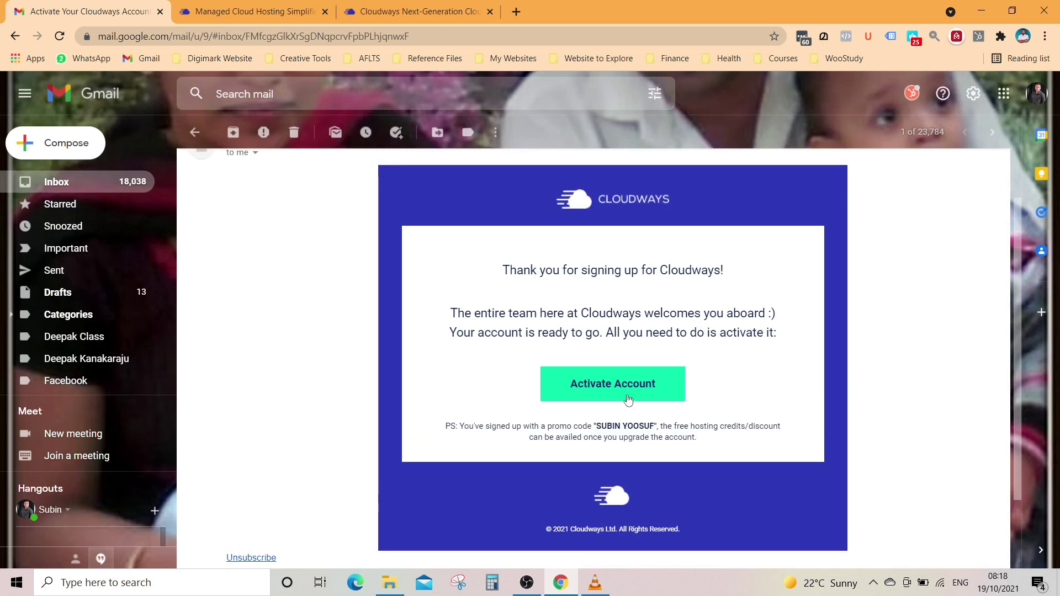
pyautogui.click(634, 388)
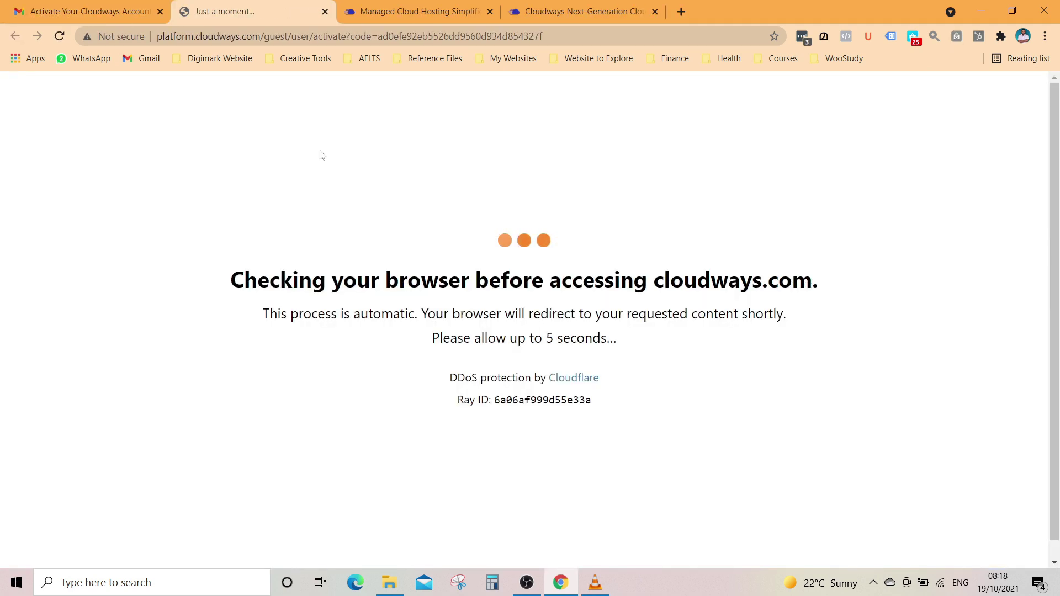
# Log in to Cloudways, save the login to LastPass, and begin entering the phone number.
pyautogui.click(797, 322)
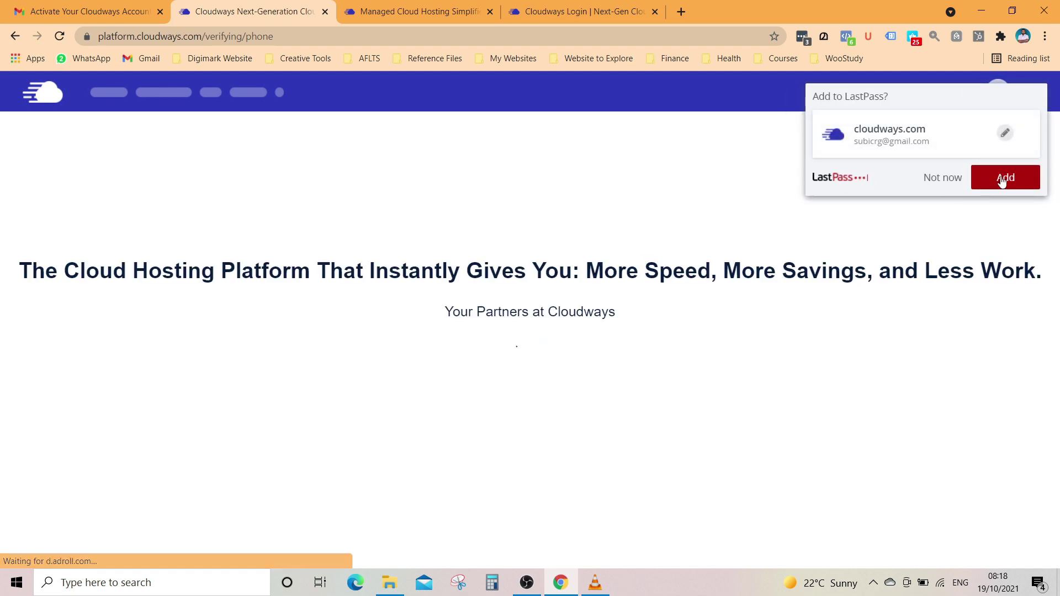
pyautogui.click(1002, 180)
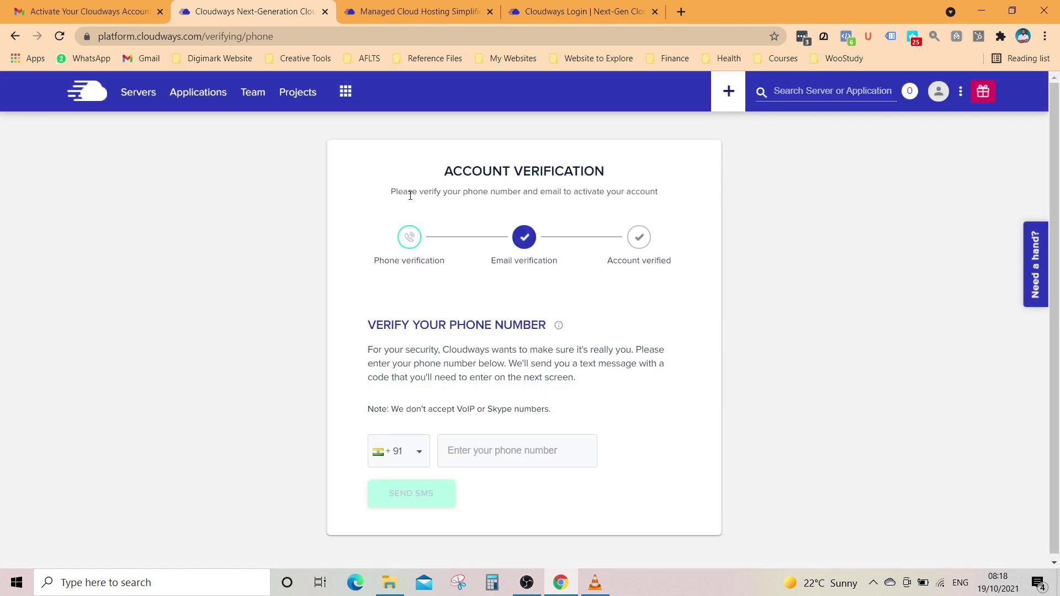
pyautogui.moveTo(391, 195); pyautogui.dragTo(666, 195)
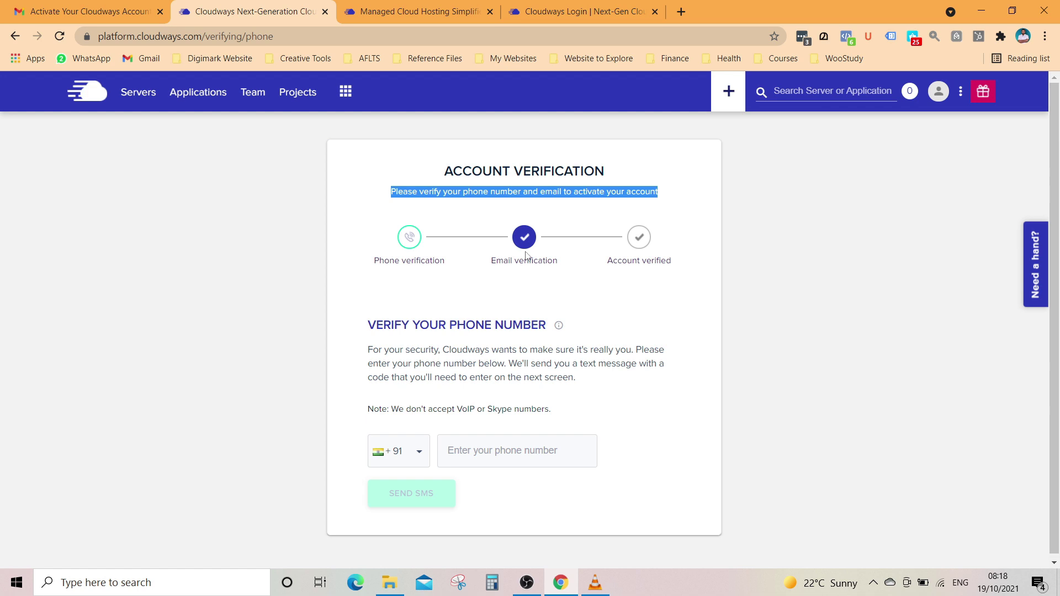
pyautogui.click(479, 453)
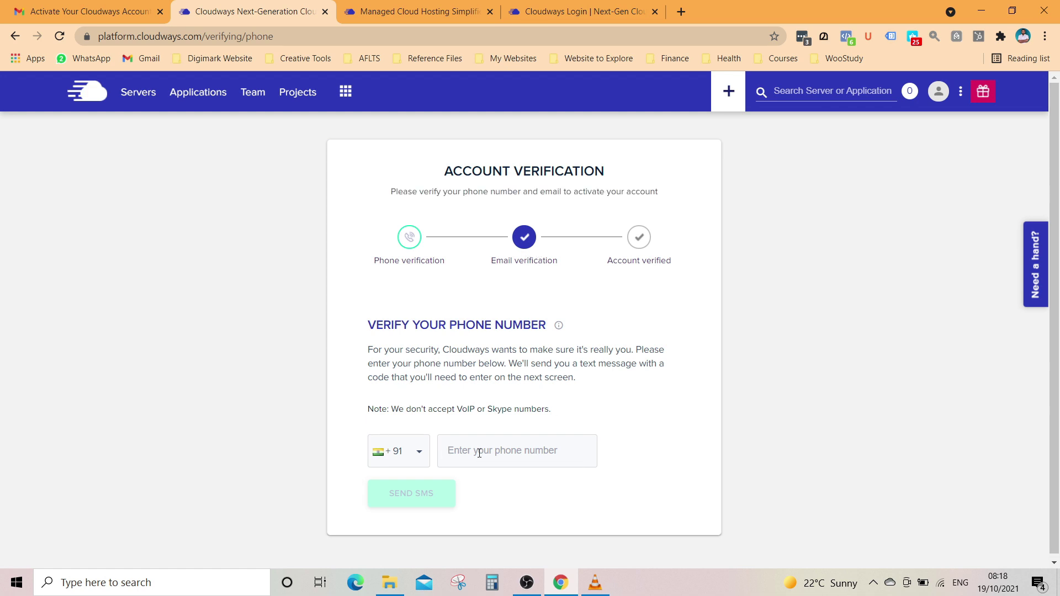
pyautogui.write('8')
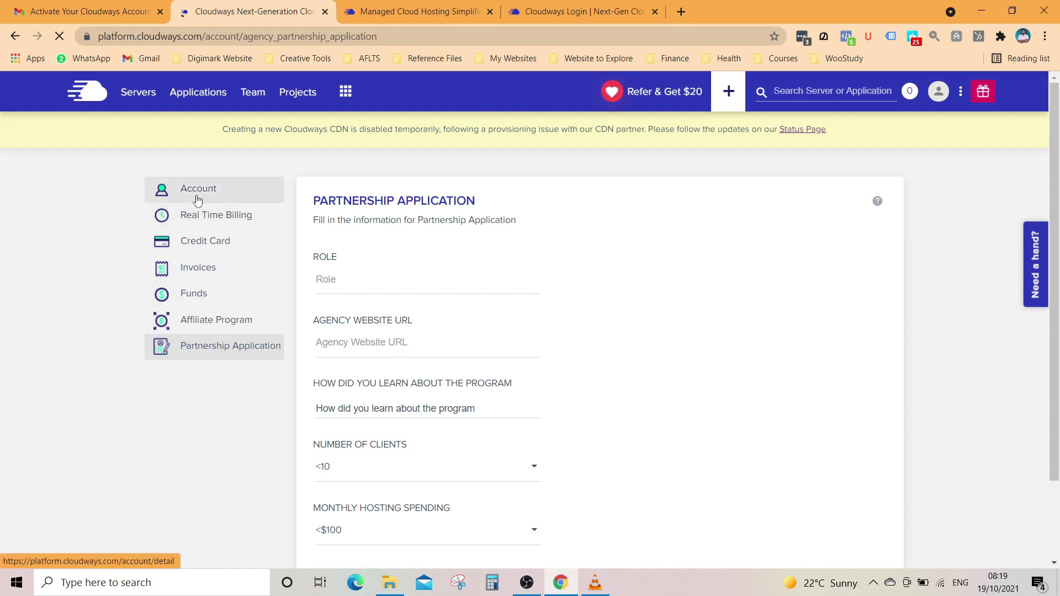
# From the Servers page, launch a first server and dismiss the welcome message.
pyautogui.click(129, 96)
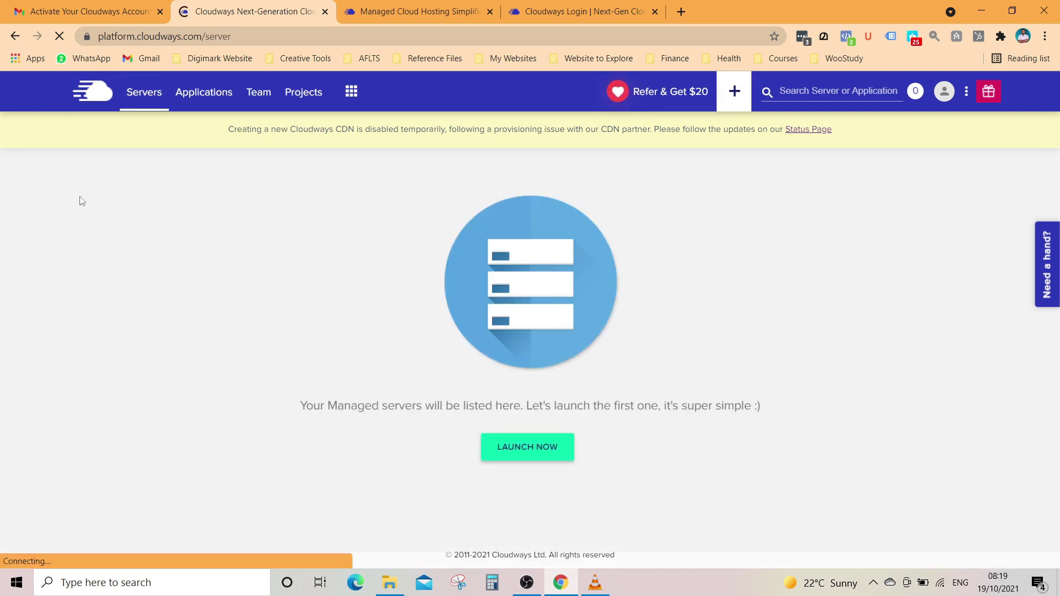
pyautogui.click(484, 444)
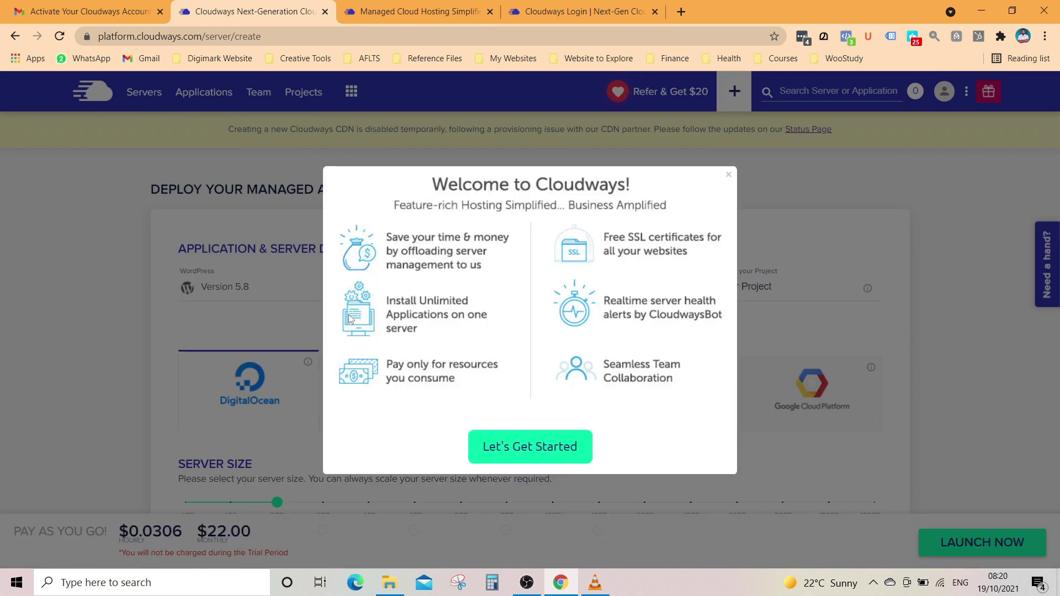
pyautogui.click(475, 450)
pyautogui.scroll(-1, 69, 293)
pyautogui.scroll(1, 101, 289)
# Choose WordPress Version 5.8 as the application to install.
pyautogui.click(263, 290)
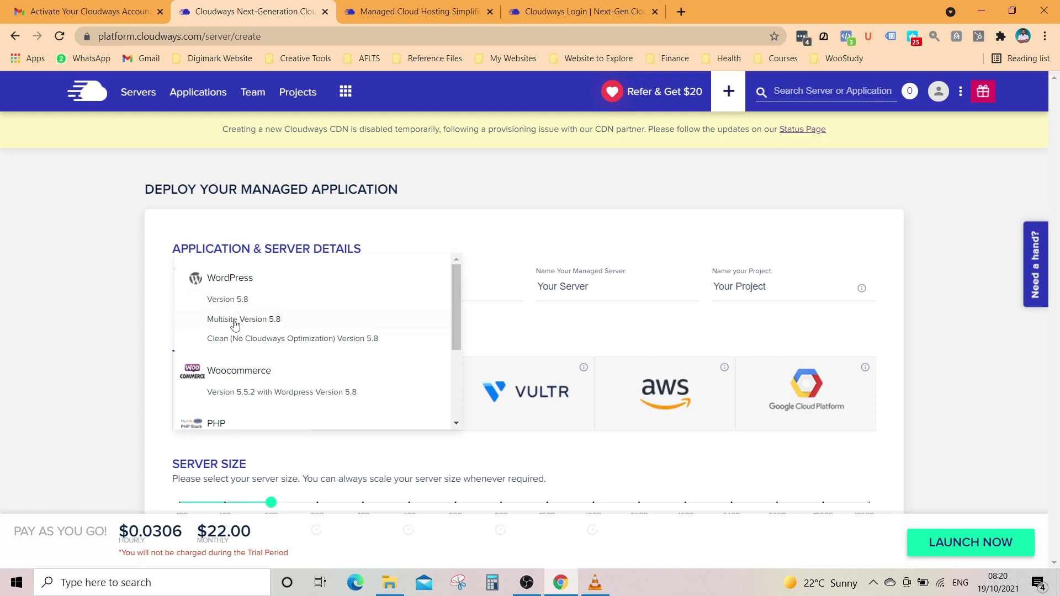
pyautogui.scroll(-3, 287, 360)
pyautogui.scroll(1, 253, 342)
pyautogui.scroll(-1, 244, 361)
pyautogui.scroll(4, 237, 406)
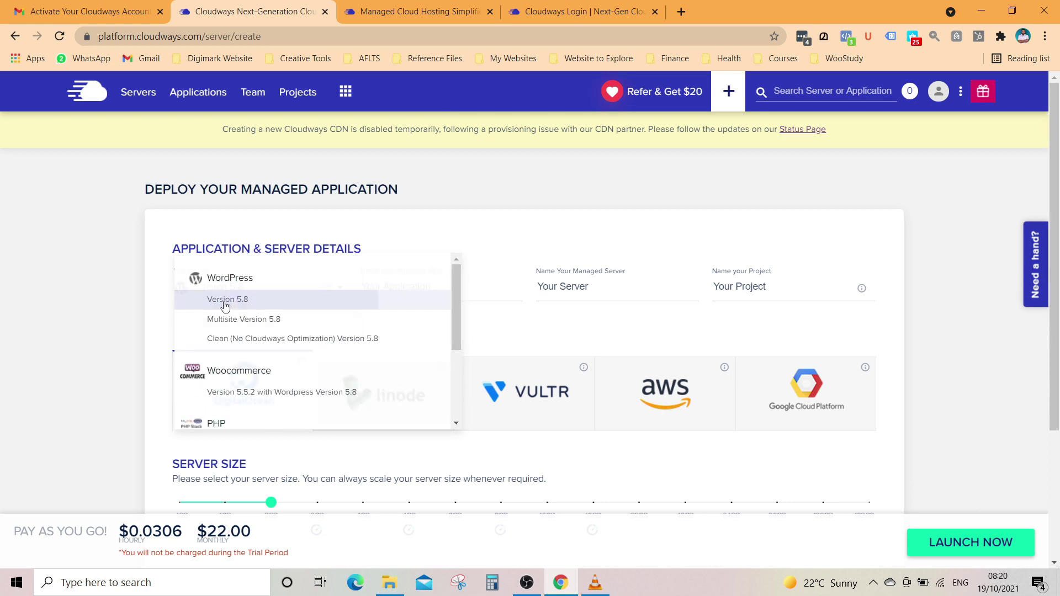
pyautogui.click(237, 305)
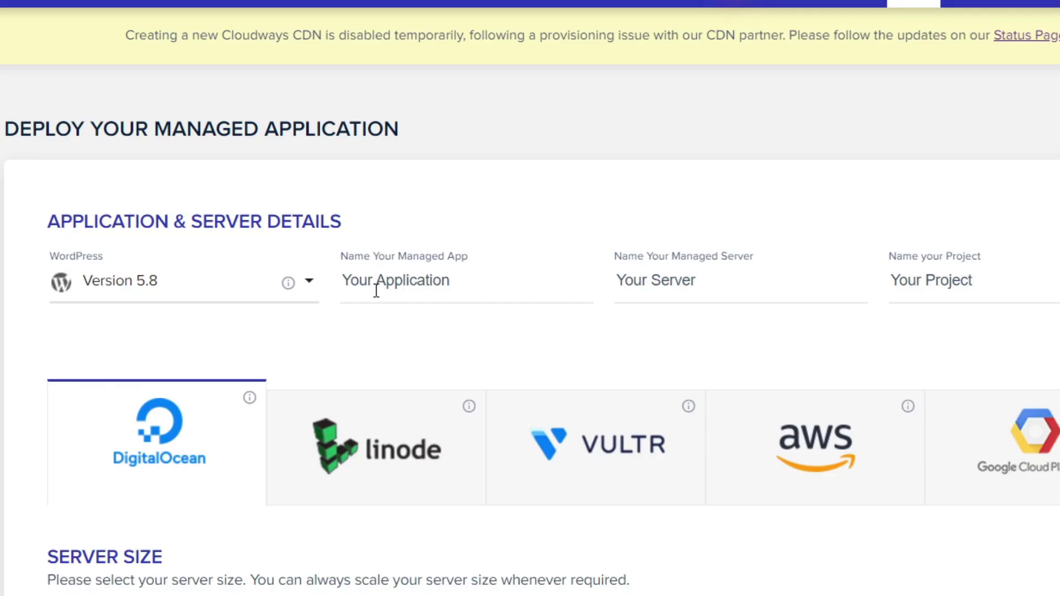
pyautogui.click(434, 288)
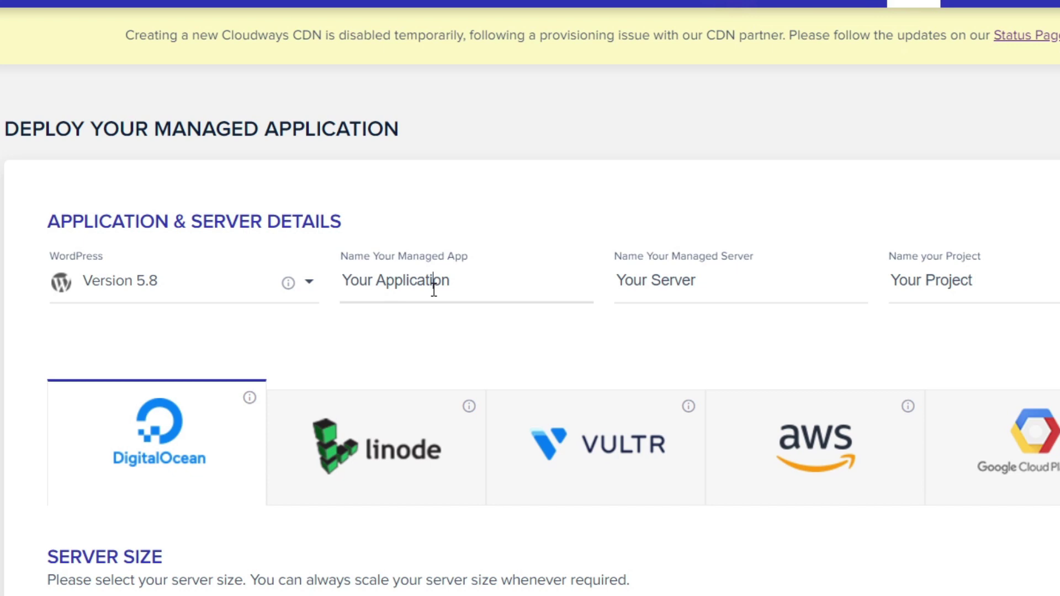
# Name the managed app 'Learning Wp' and the managed server 'Demo'.
pyautogui.moveTo(477, 284); pyautogui.dragTo(351, 282)
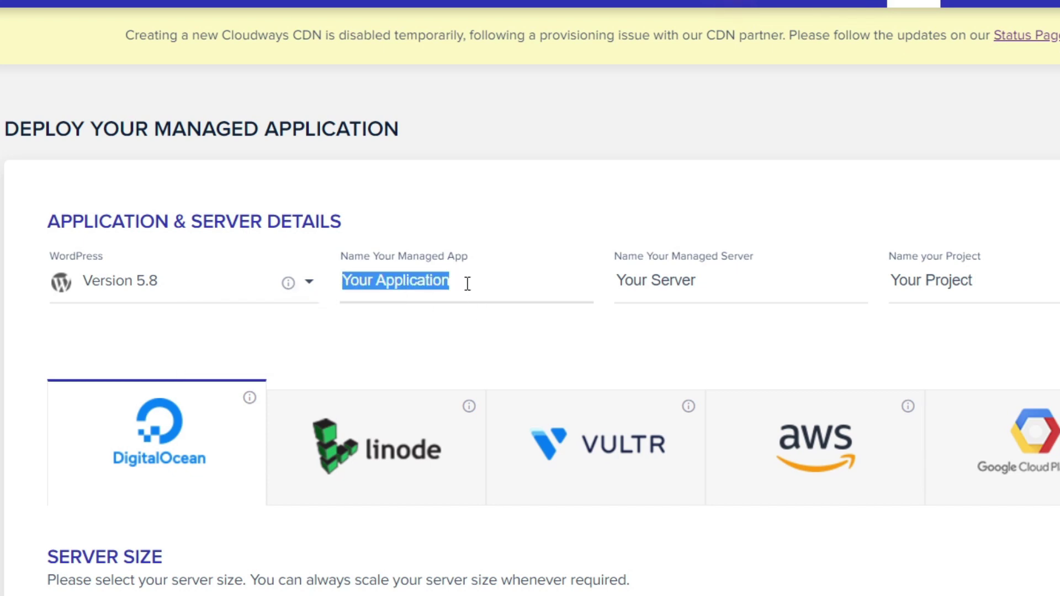
pyautogui.write('L')
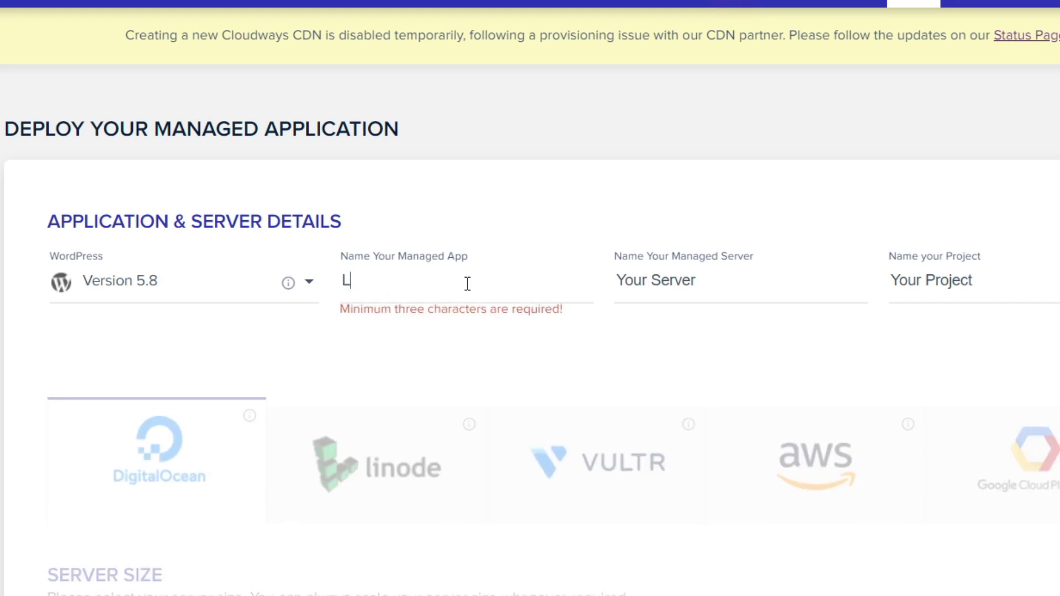
pyautogui.write('earning Wp')
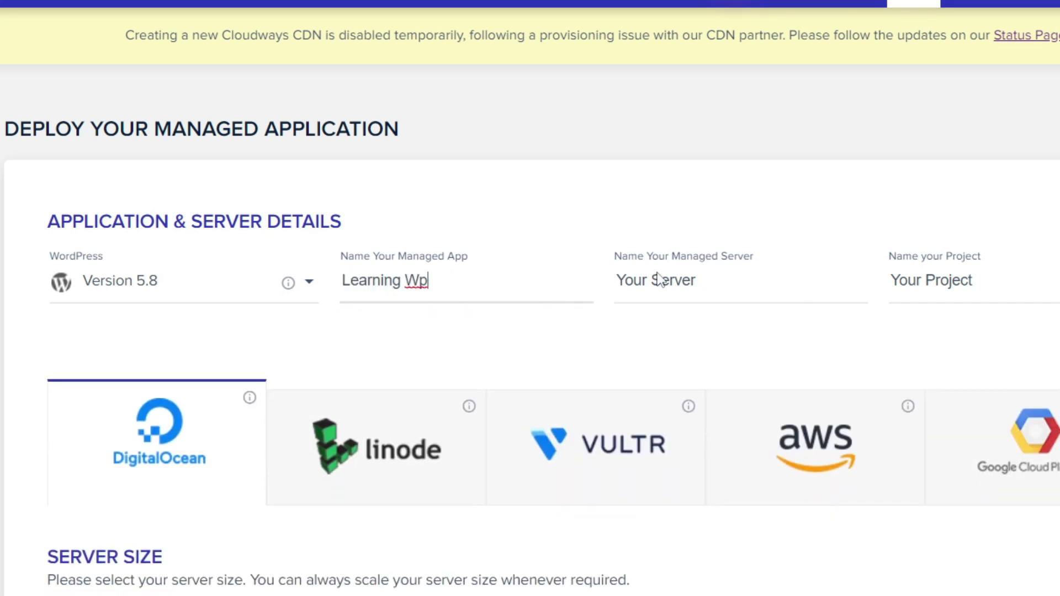
pyautogui.click(736, 283)
pyautogui.moveTo(736, 284); pyautogui.dragTo(591, 270)
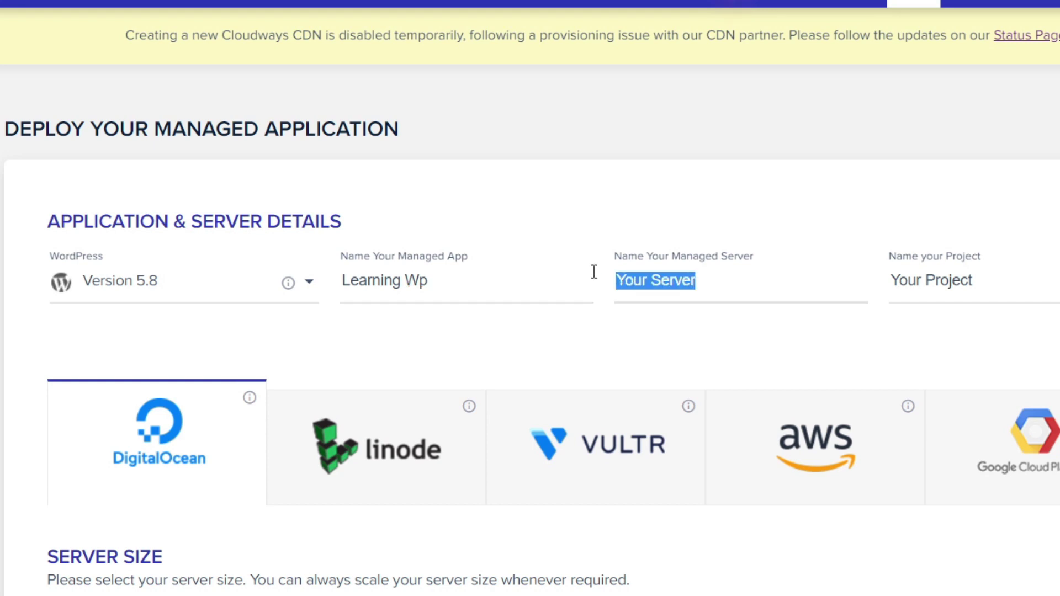
pyautogui.write('Learn')
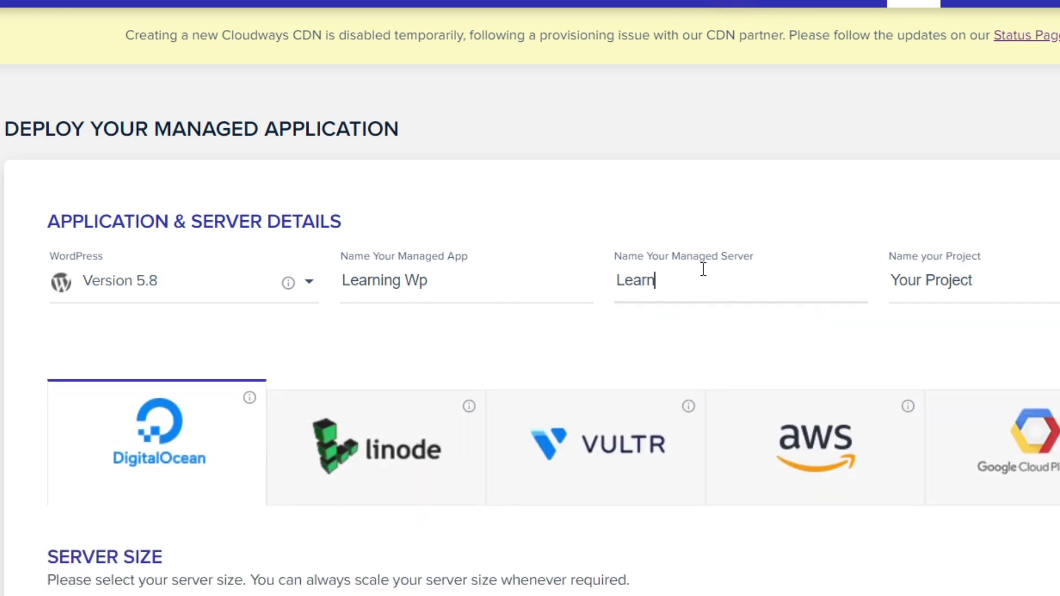
pyautogui.press('BackSpace')
pyautogui.press('BackSpace')
pyautogui.press('BackSpace')
pyautogui.press('BackSpace')
pyautogui.press('BackSpace')
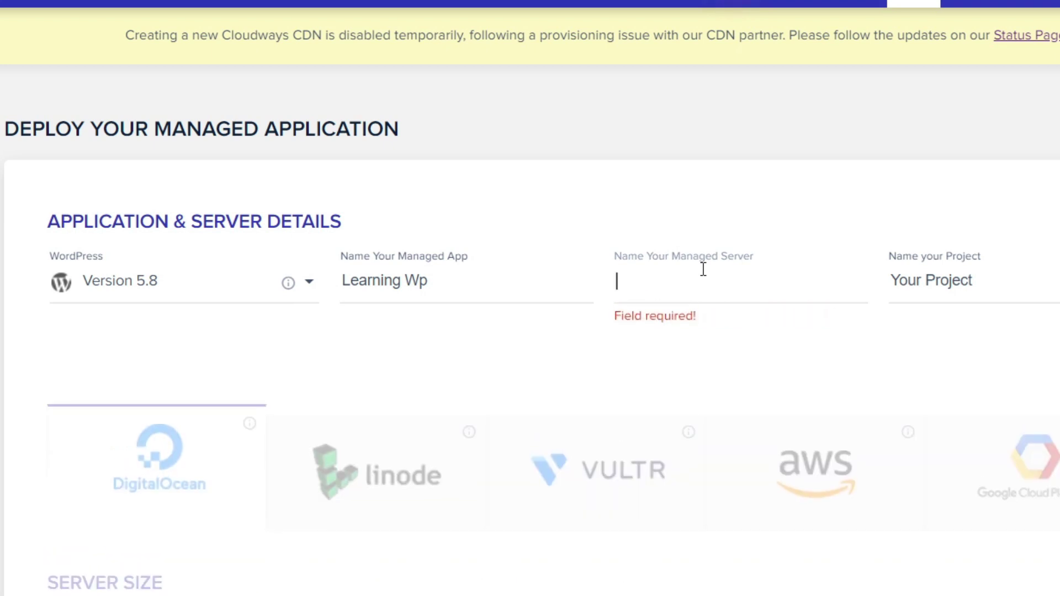
pyautogui.write('Demi')
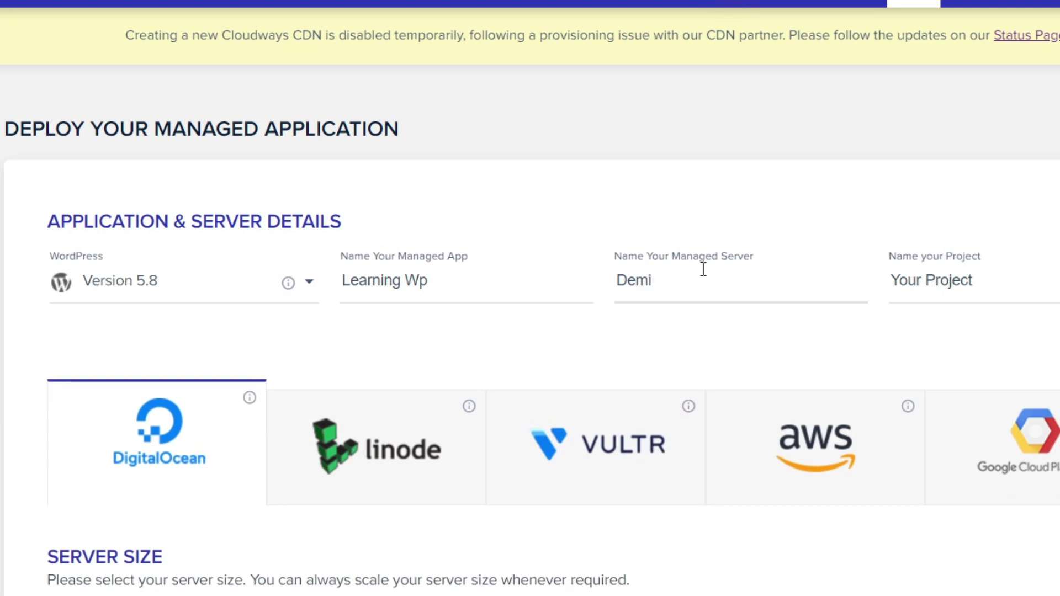
pyautogui.press('BackSpace')
pyautogui.write('o')
# Replace the default 'Your Project' name with a custom project name.
pyautogui.click(987, 280)
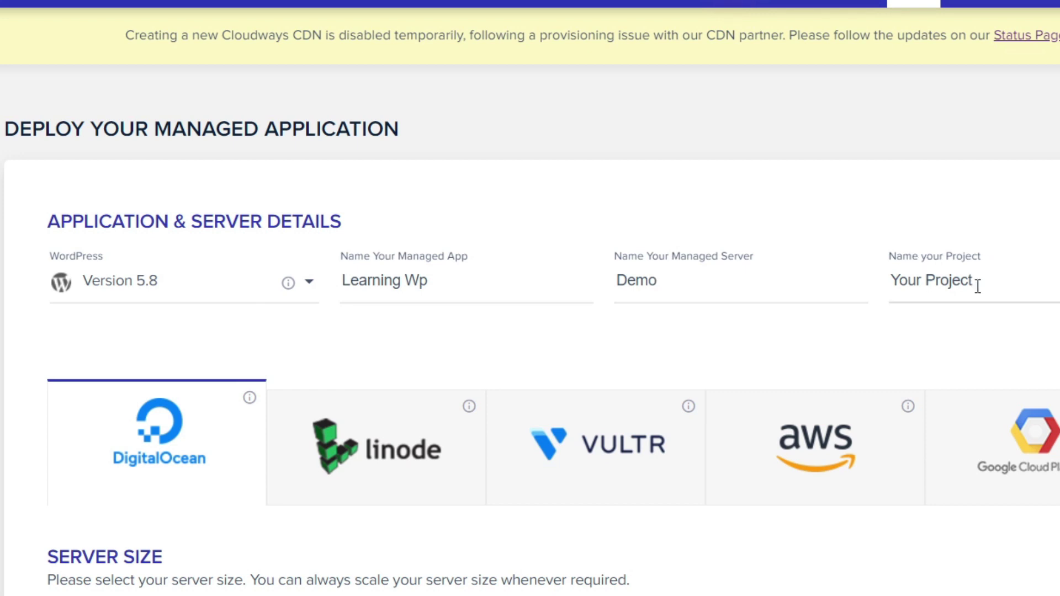
pyautogui.moveTo(971, 285); pyautogui.dragTo(893, 303)
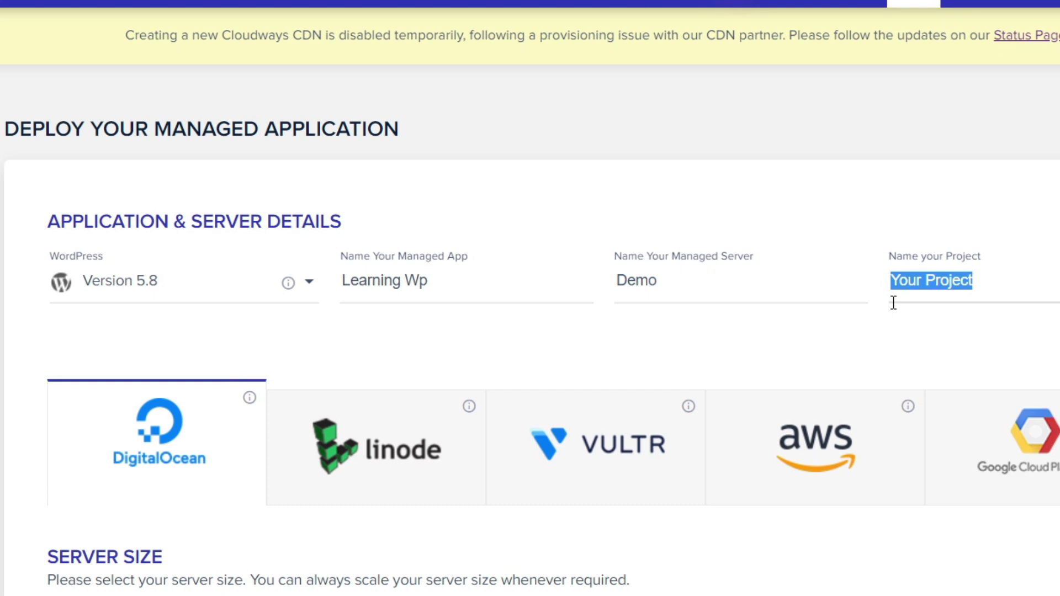
pyautogui.write('S')
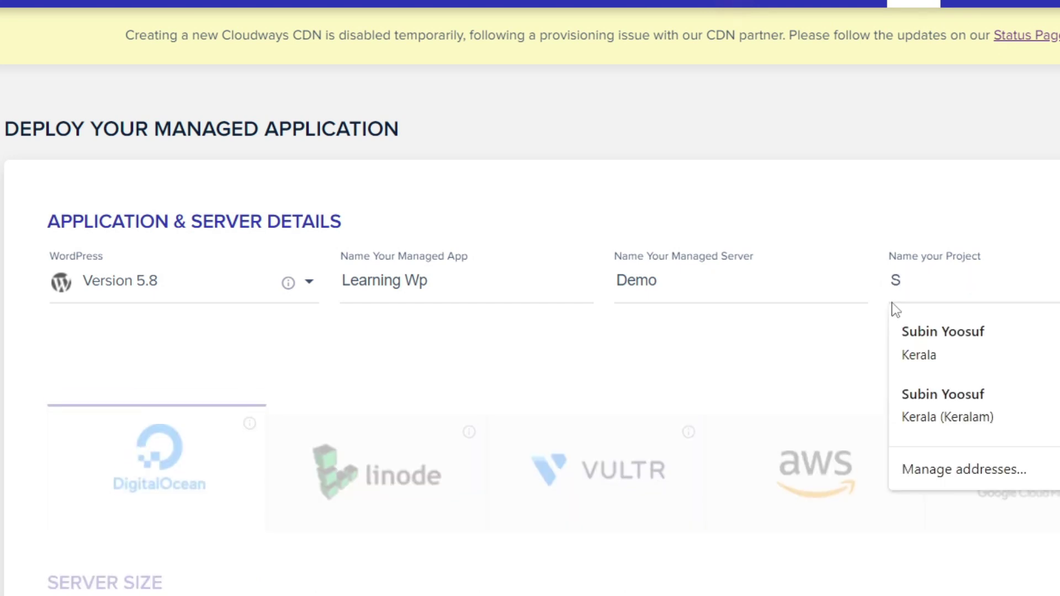
pyautogui.write('ubin video')
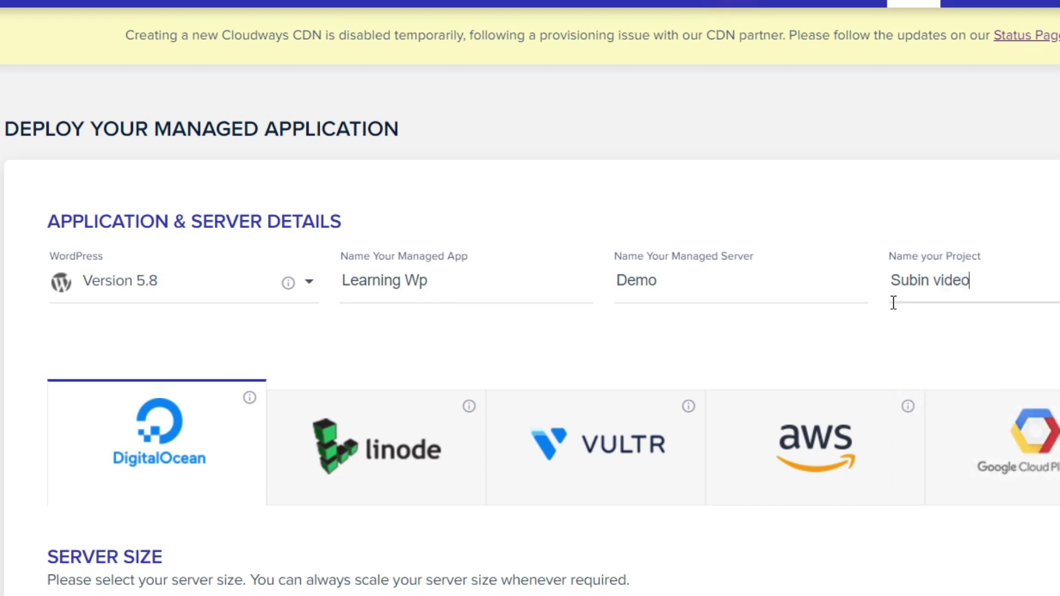
pyautogui.click(678, 173)
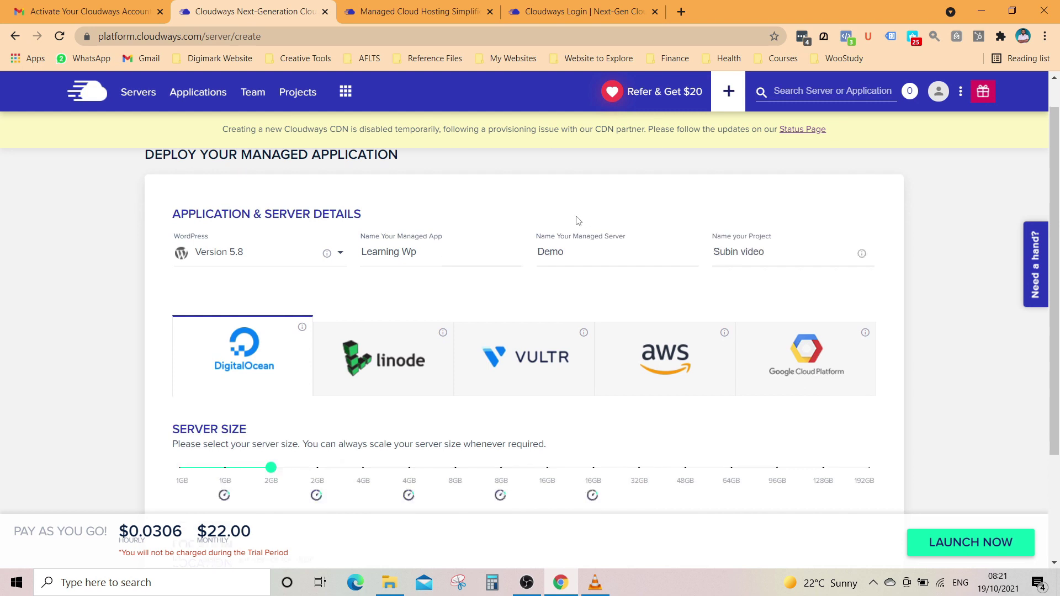
pyautogui.scroll(-1, 677, 225)
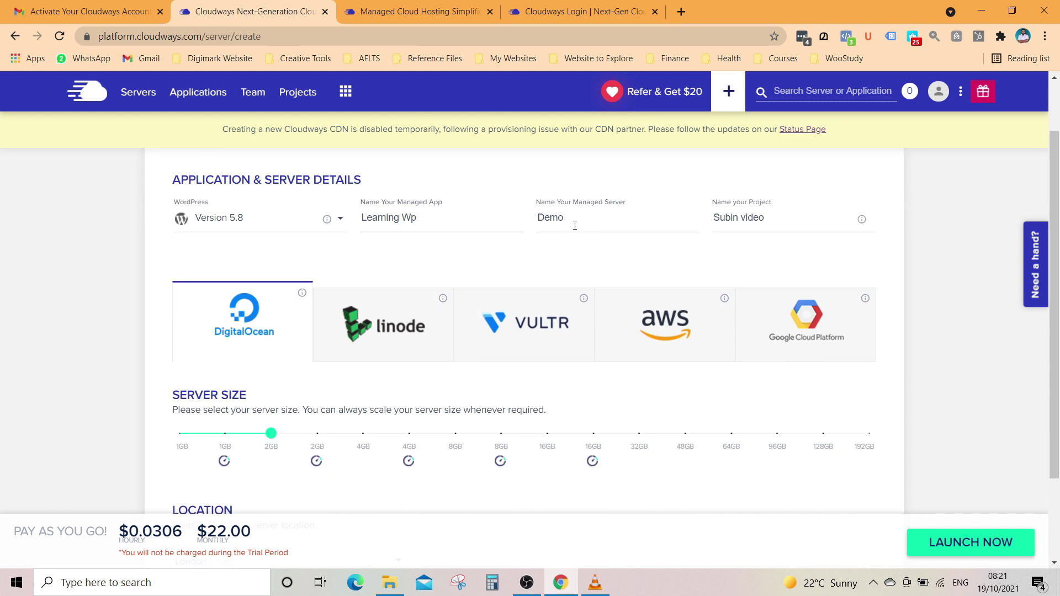
# Lower the server size from 2GB to the basic 1GB option.
pyautogui.scroll(-1, 298, 395)
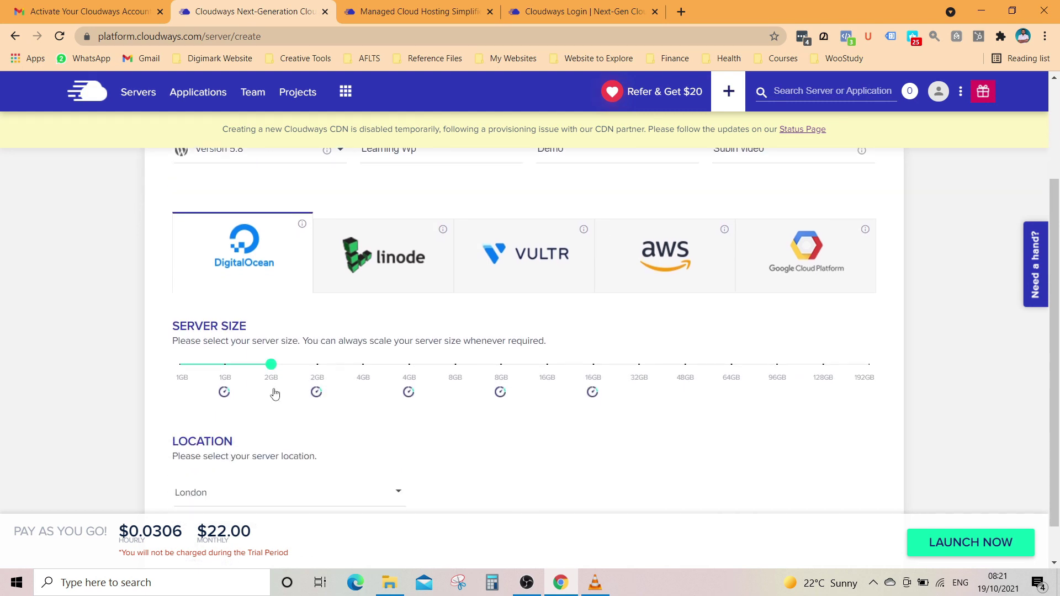
pyautogui.scroll(1, 281, 363)
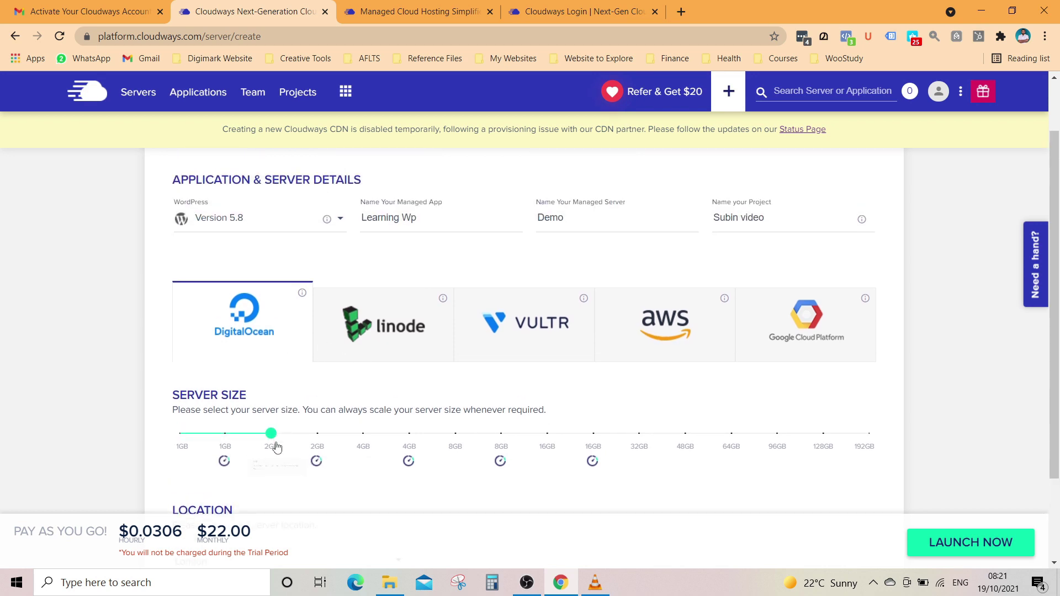
pyautogui.moveTo(270, 435); pyautogui.dragTo(168, 440)
pyautogui.scroll(-1, 162, 440)
pyautogui.scroll(-1, 162, 440)
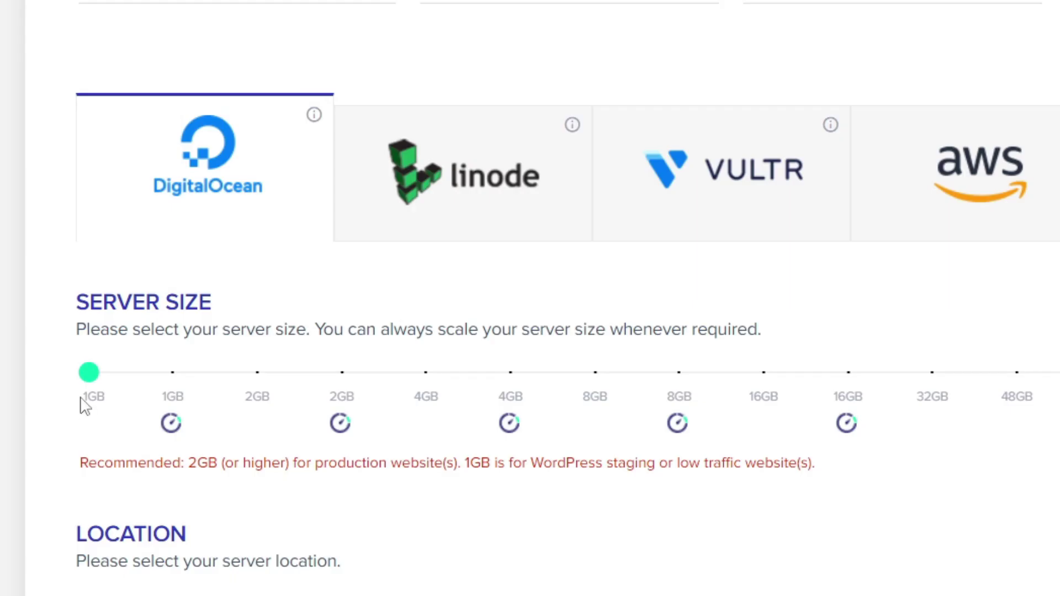
pyautogui.moveTo(89, 375); pyautogui.dragTo(175, 385)
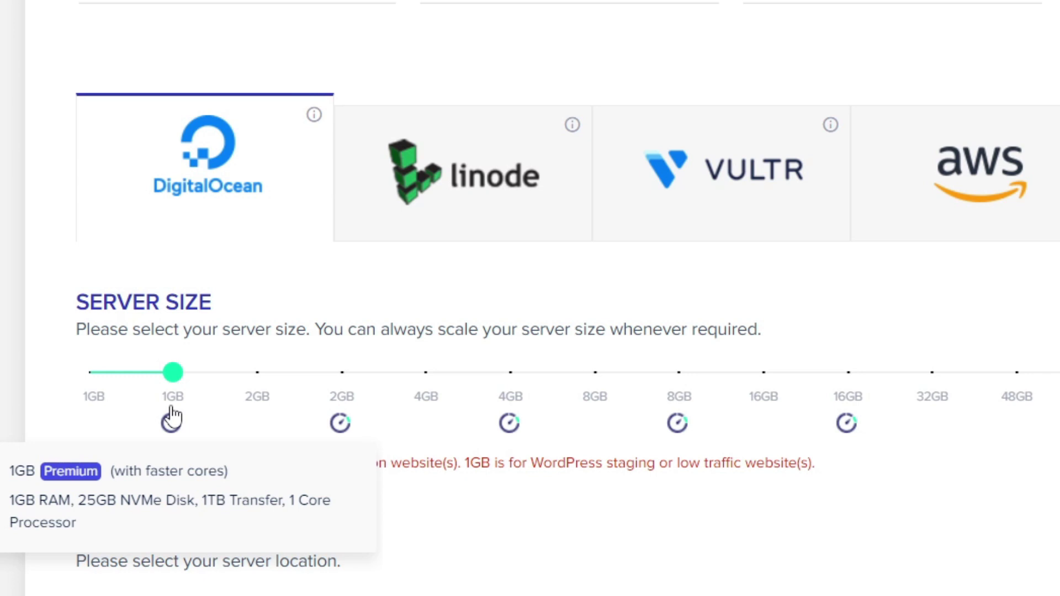
pyautogui.moveTo(172, 381); pyautogui.dragTo(89, 373)
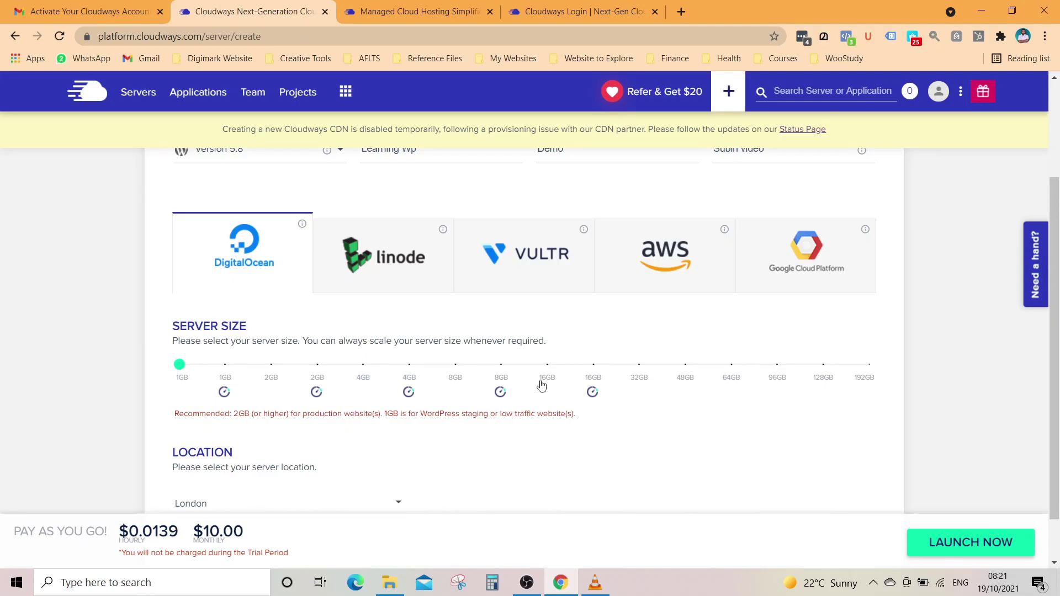
pyautogui.scroll(-1, 839, 407)
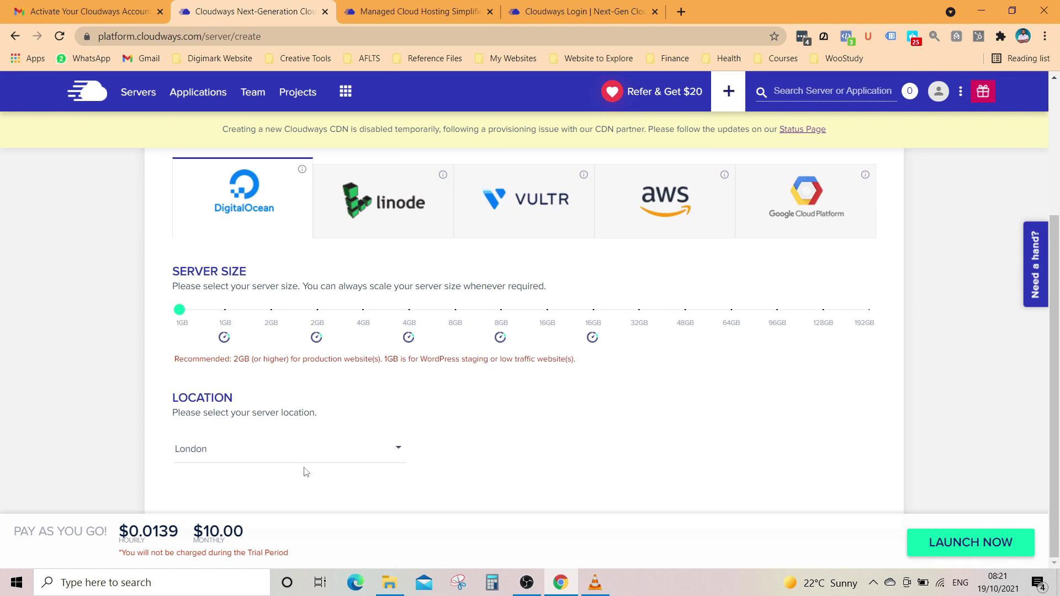
# Set the server location to Bangalore and launch the Demo server.
pyautogui.click(282, 458)
pyautogui.scroll(-2, 279, 462)
pyautogui.scroll(-1, 269, 462)
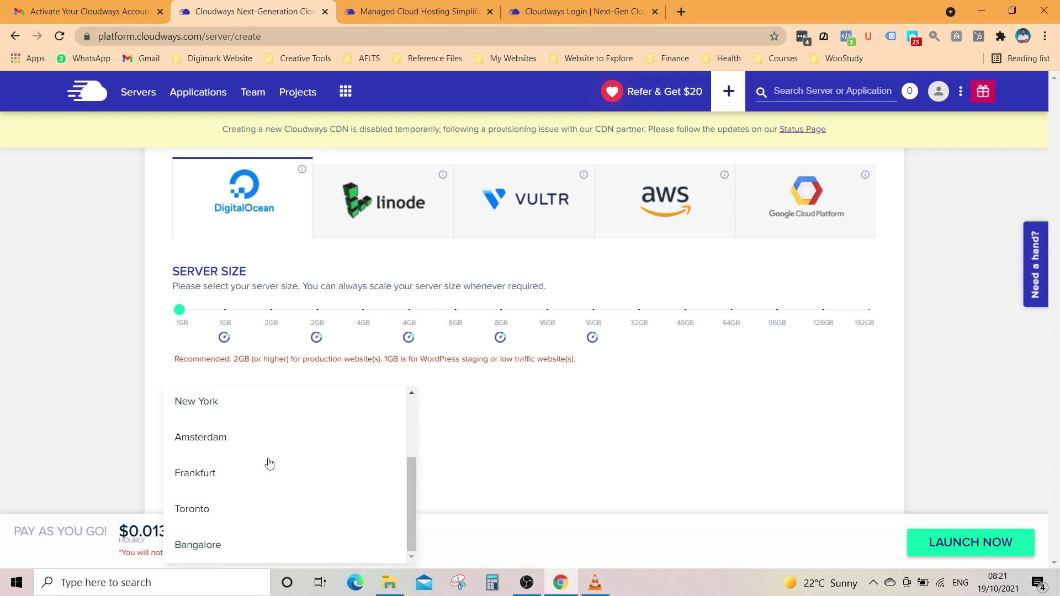
pyautogui.click(211, 546)
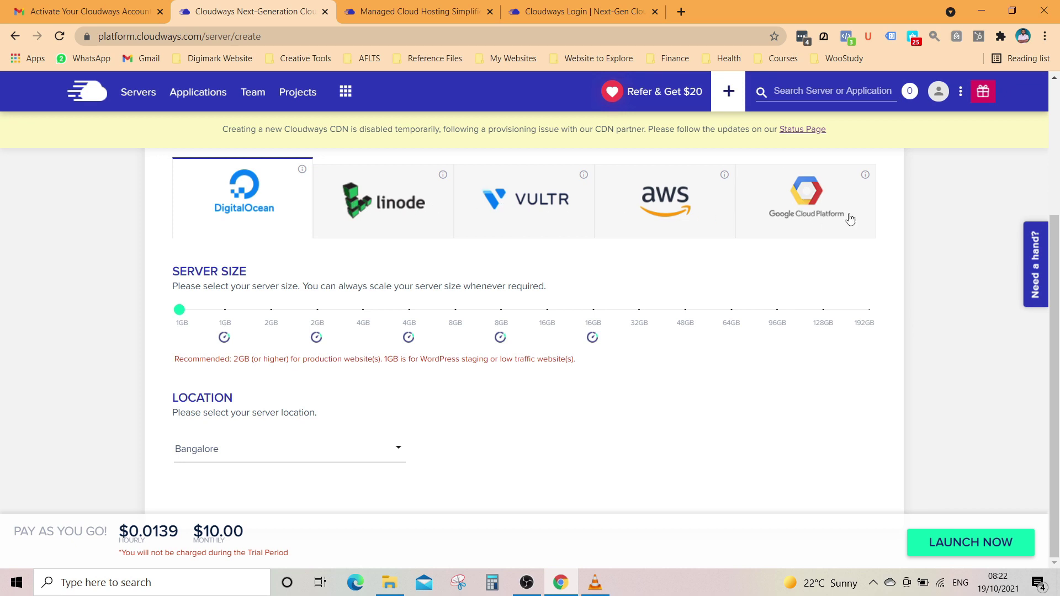
pyautogui.click(950, 548)
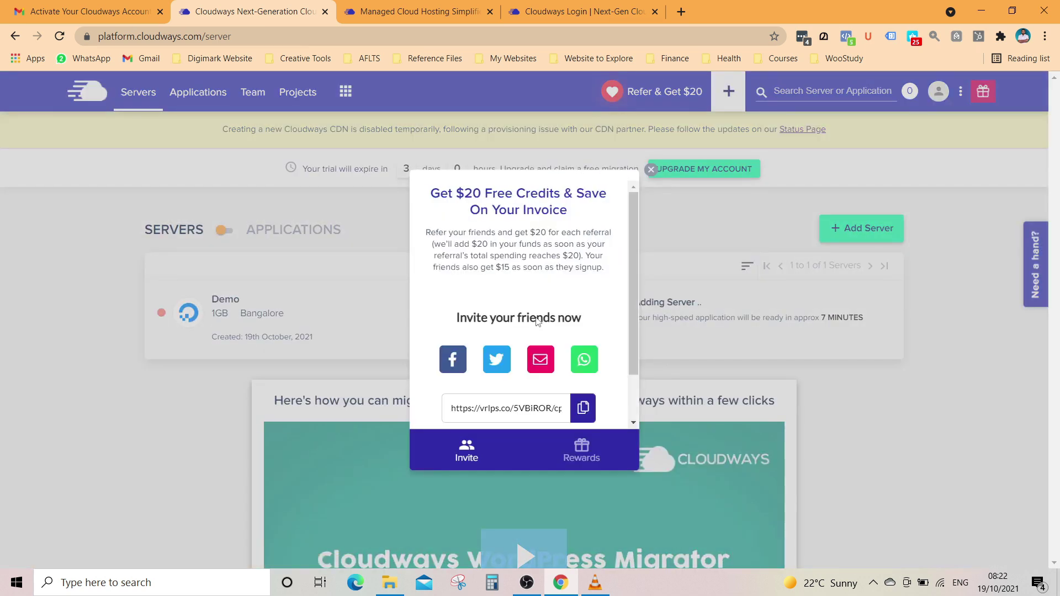
# Close the referral offer and review the trial notice showing 3 days remaining.
pyautogui.click(651, 171)
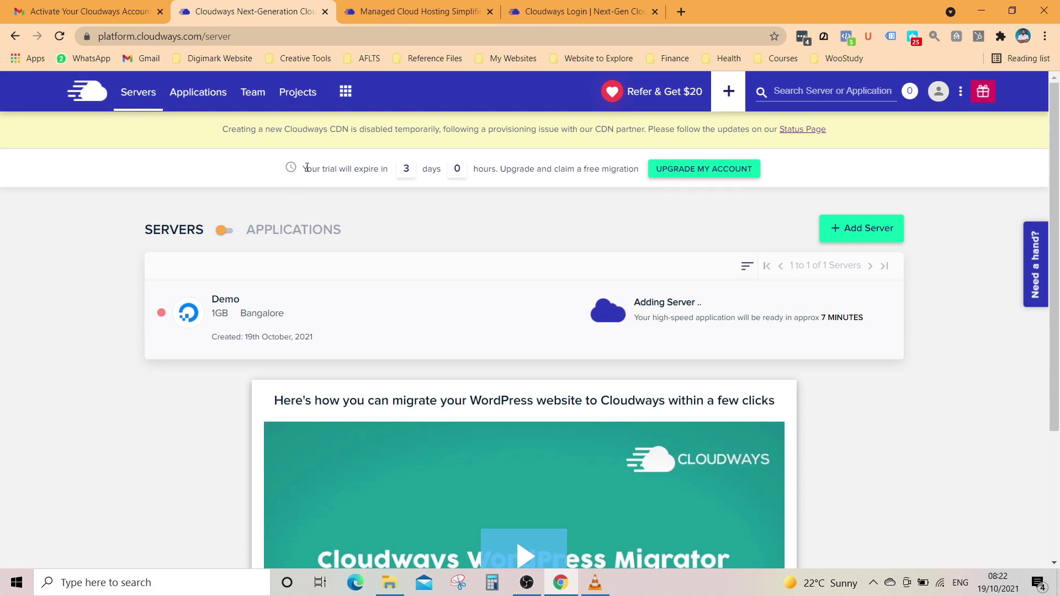
pyautogui.moveTo(304, 167); pyautogui.dragTo(386, 169)
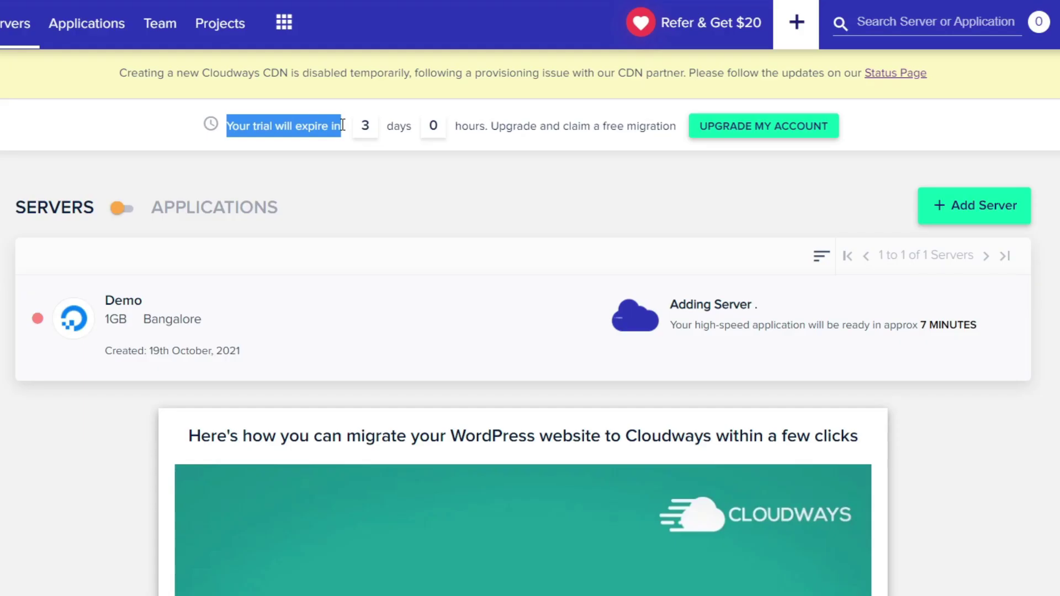
pyautogui.doubleClick(362, 128)
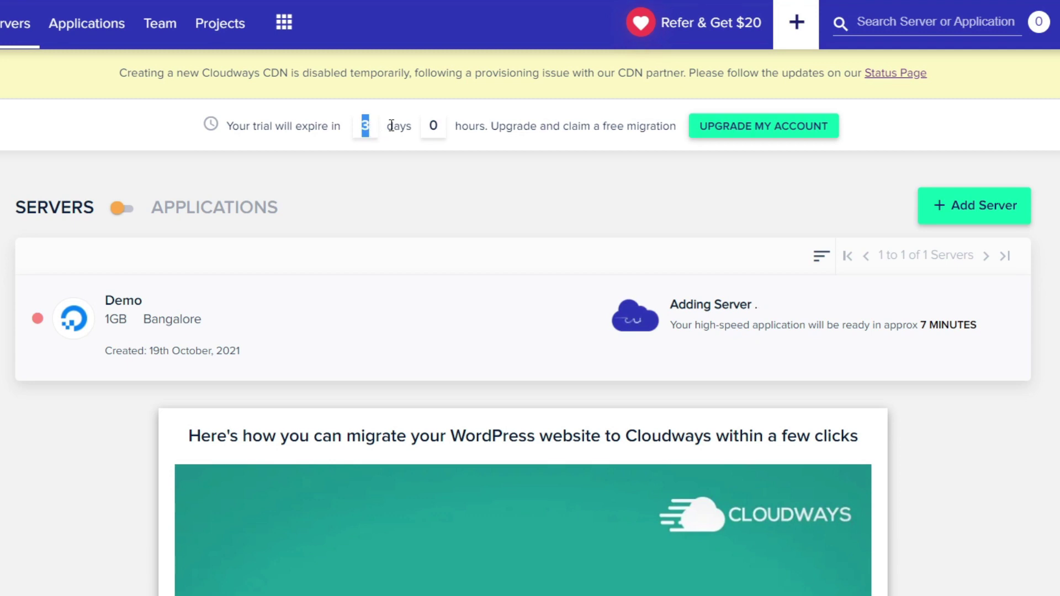
pyautogui.moveTo(450, 131); pyautogui.dragTo(679, 130)
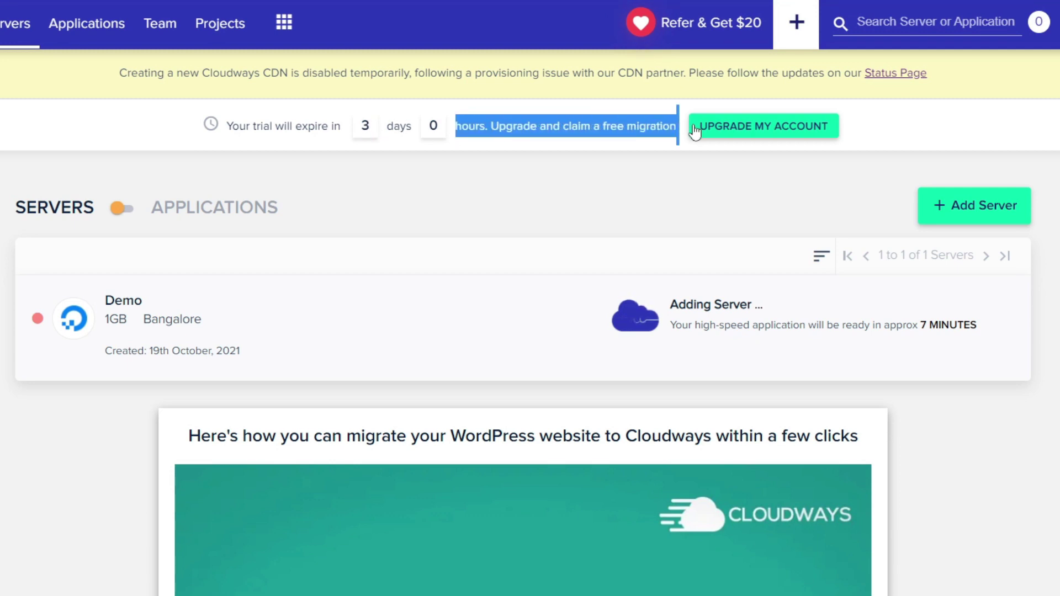
pyautogui.click(548, 190)
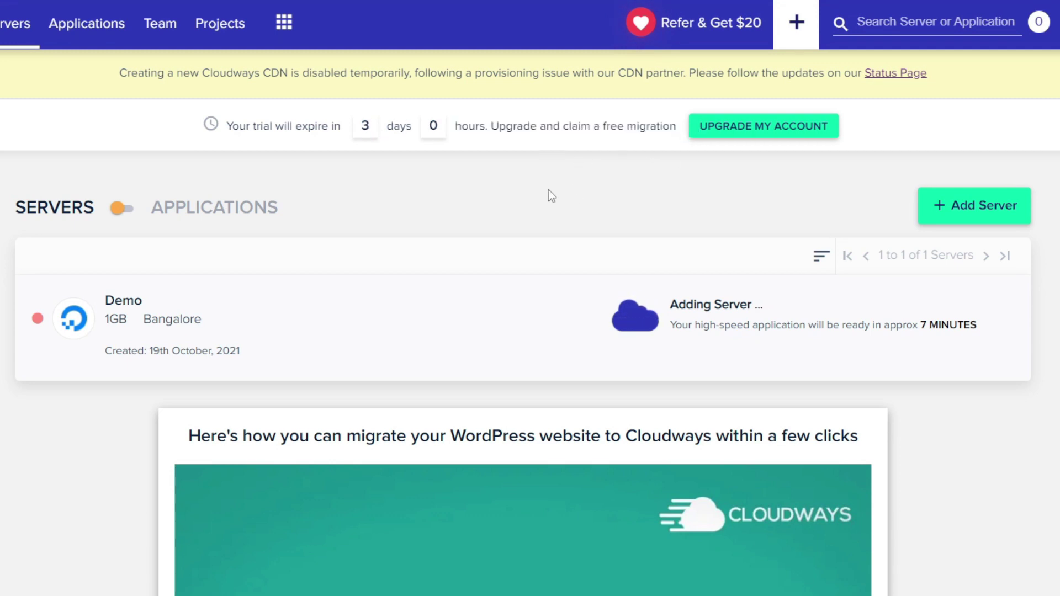
# Toggle between Applications and Servers while Demo provisions, noting the 7-minute estimate.
pyautogui.click(120, 208)
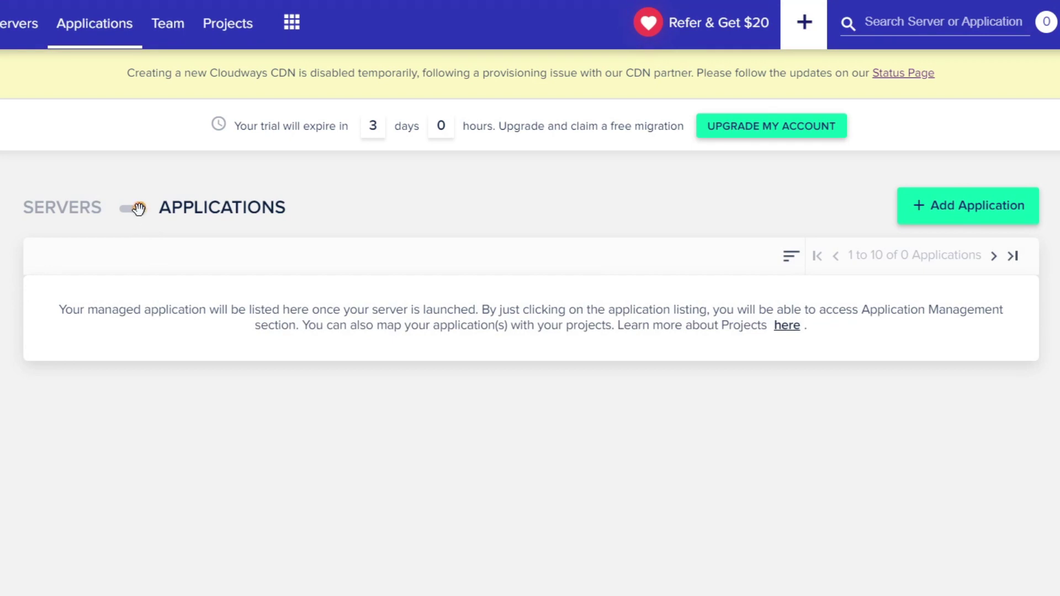
pyautogui.click(139, 208)
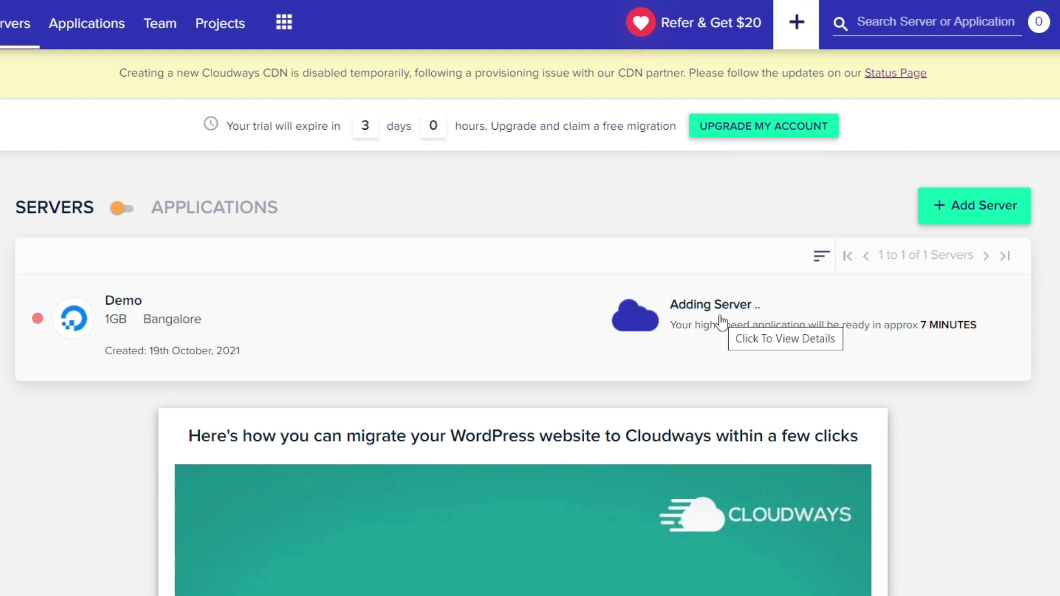
pyautogui.moveTo(992, 330); pyautogui.dragTo(681, 341)
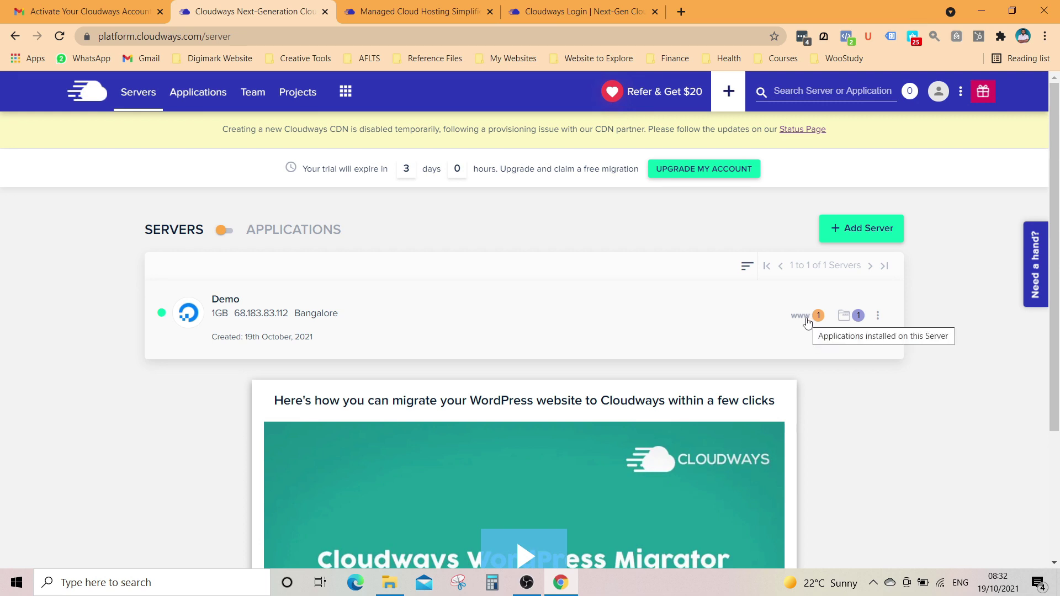
# Open the Demo server and check its monitoring stats and core service statuses.
pyautogui.click(225, 229)
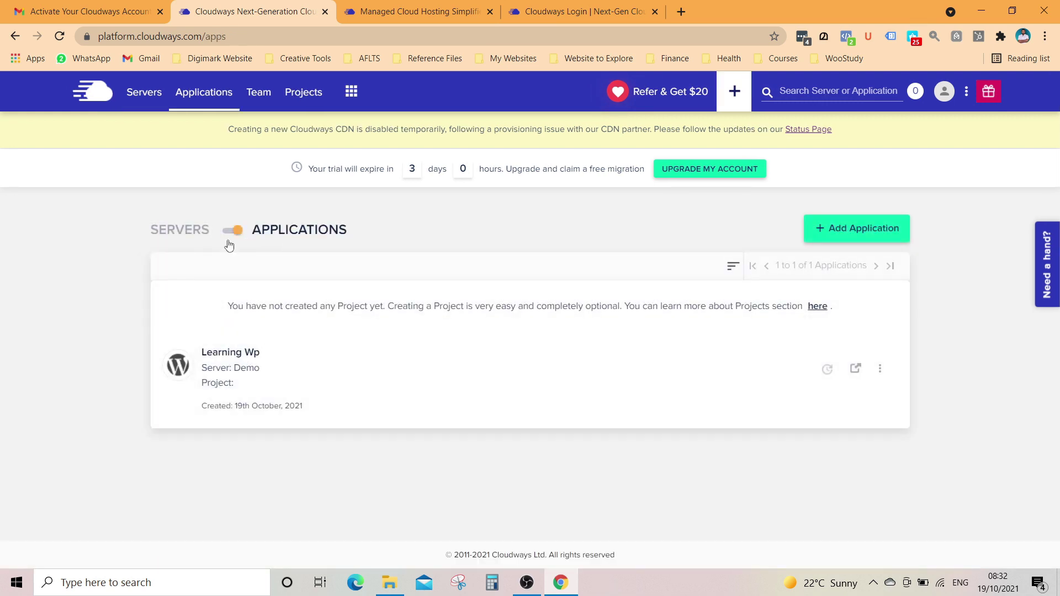
pyautogui.click(229, 231)
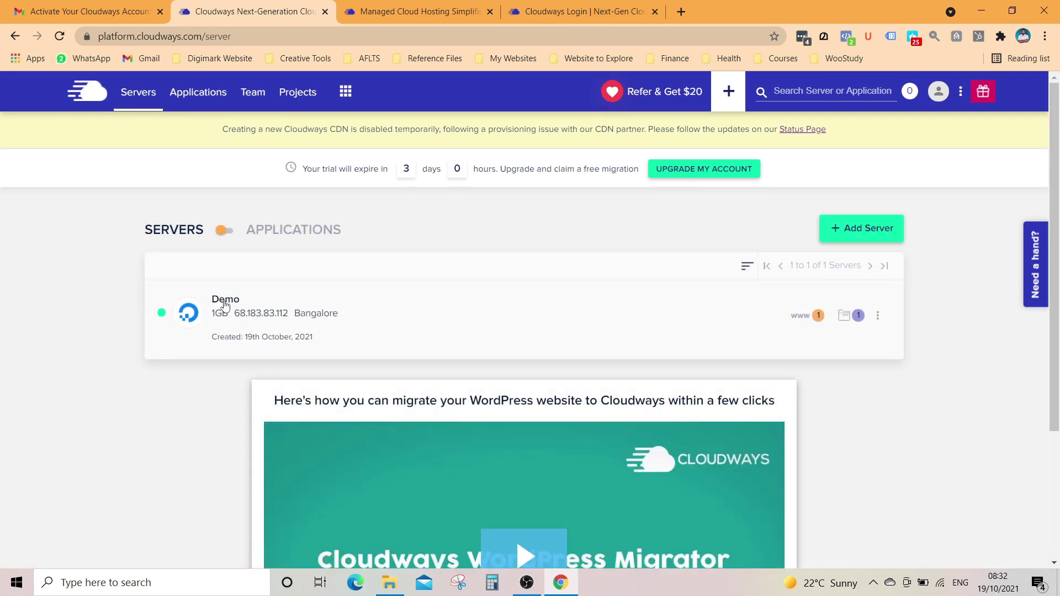
pyautogui.click(225, 305)
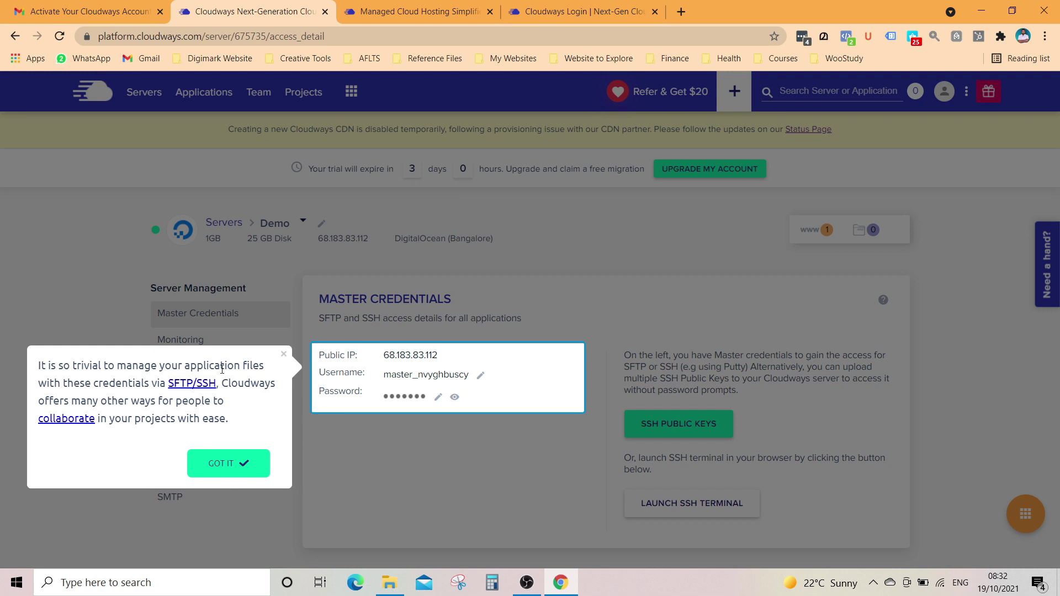
pyautogui.click(229, 464)
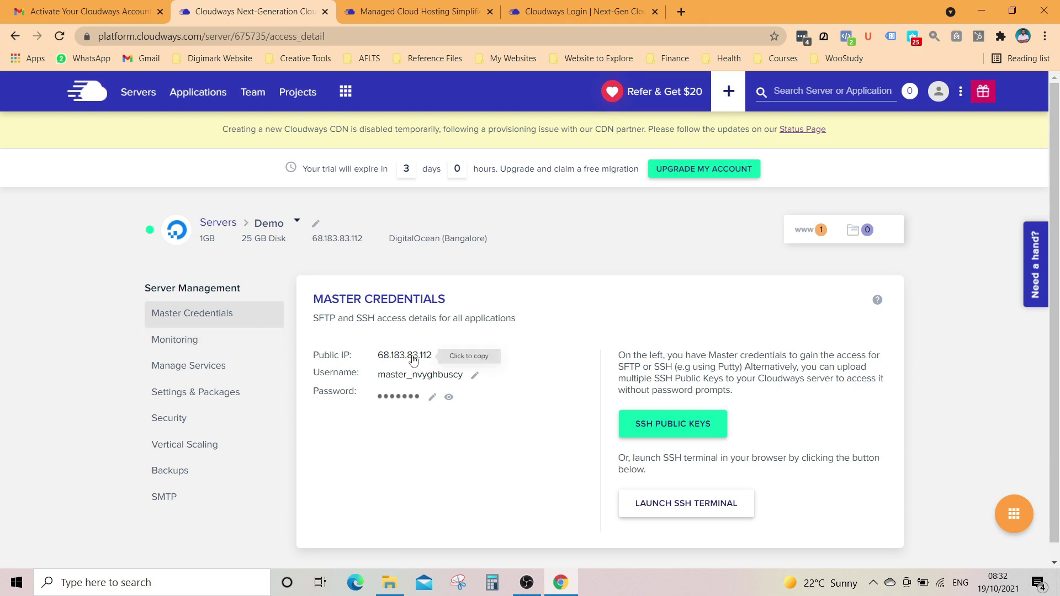
pyautogui.click(182, 350)
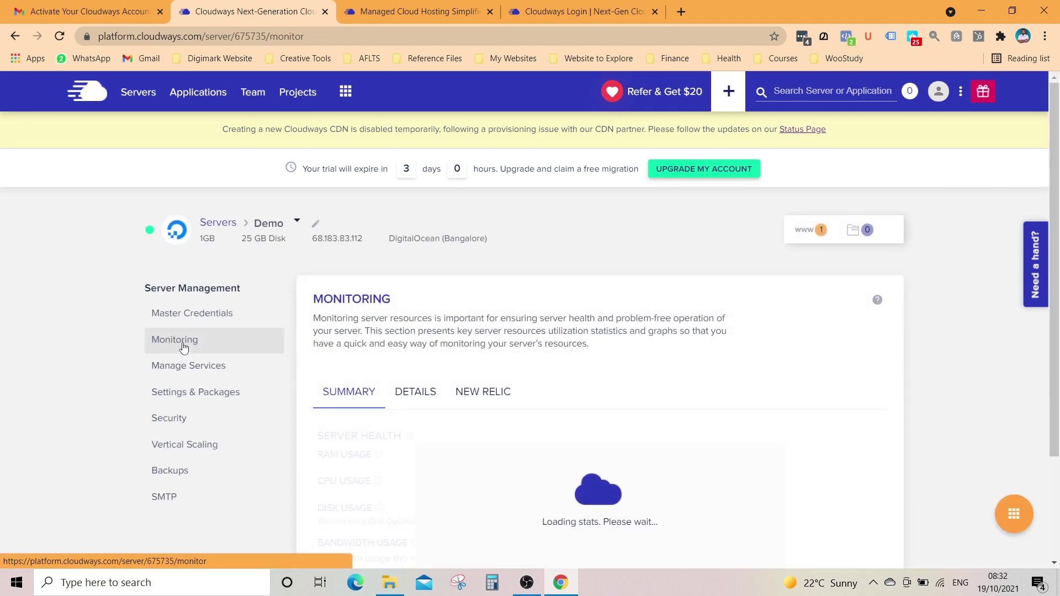
pyautogui.scroll(-1, 188, 342)
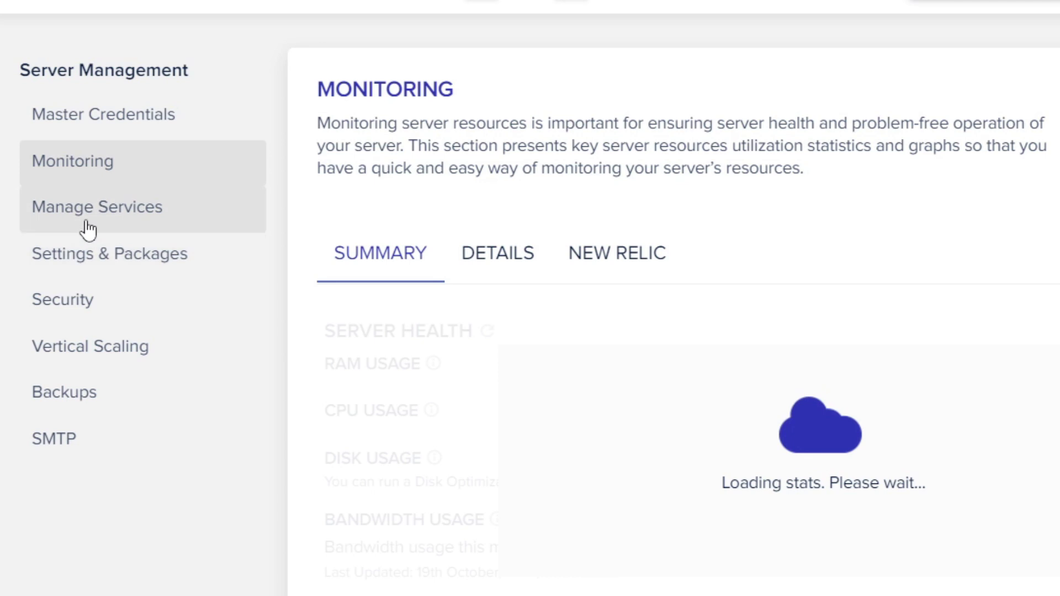
pyautogui.click(86, 229)
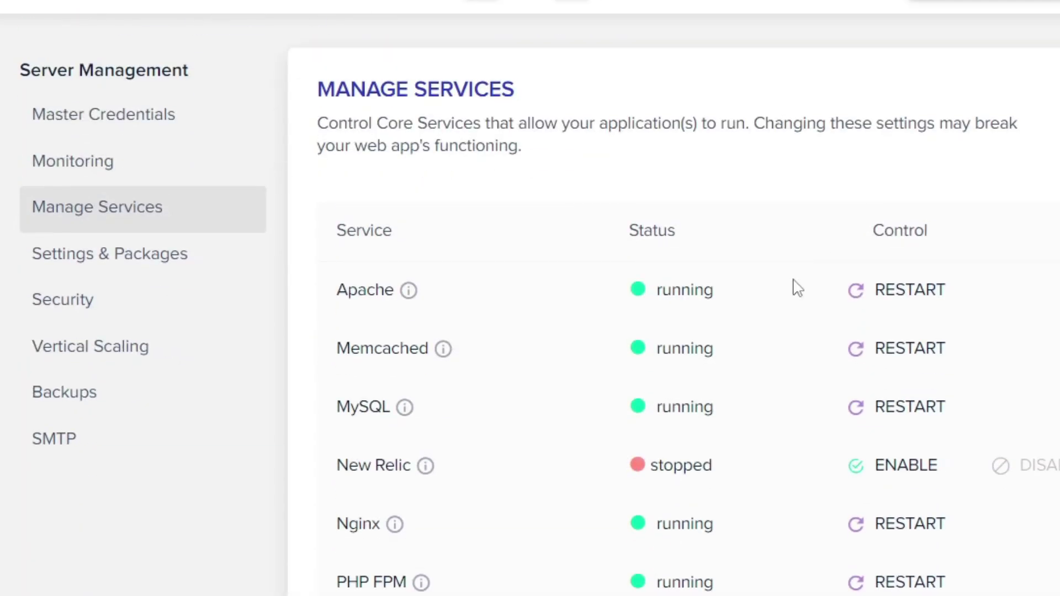
pyautogui.scroll(-1, 792, 309)
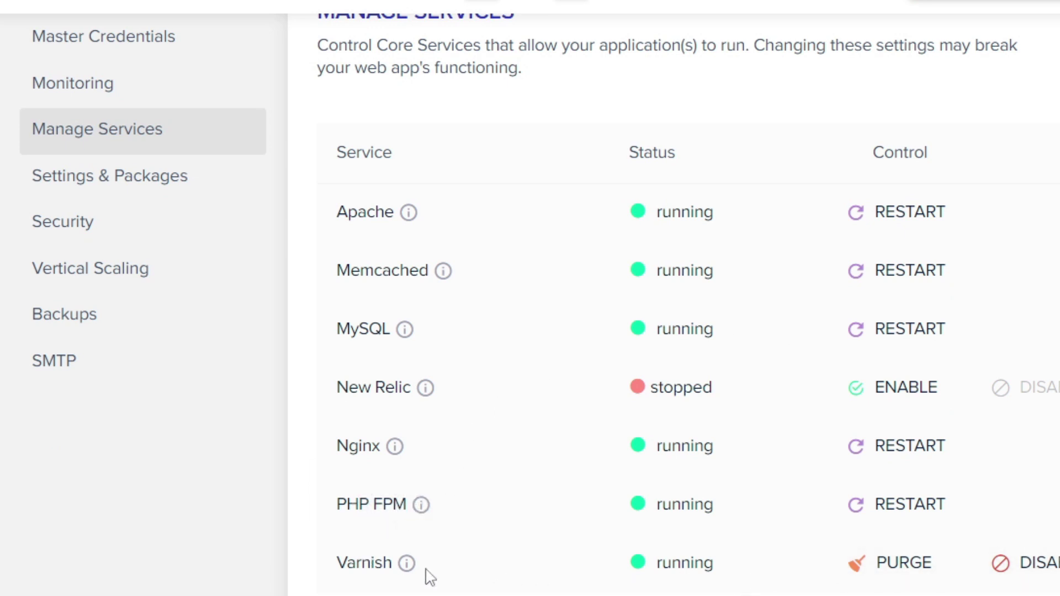
# Review the Basic PHP limits in Settings & Packages, then open the Backups page (20:52 UTC, daily).
pyautogui.moveTo(409, 576)
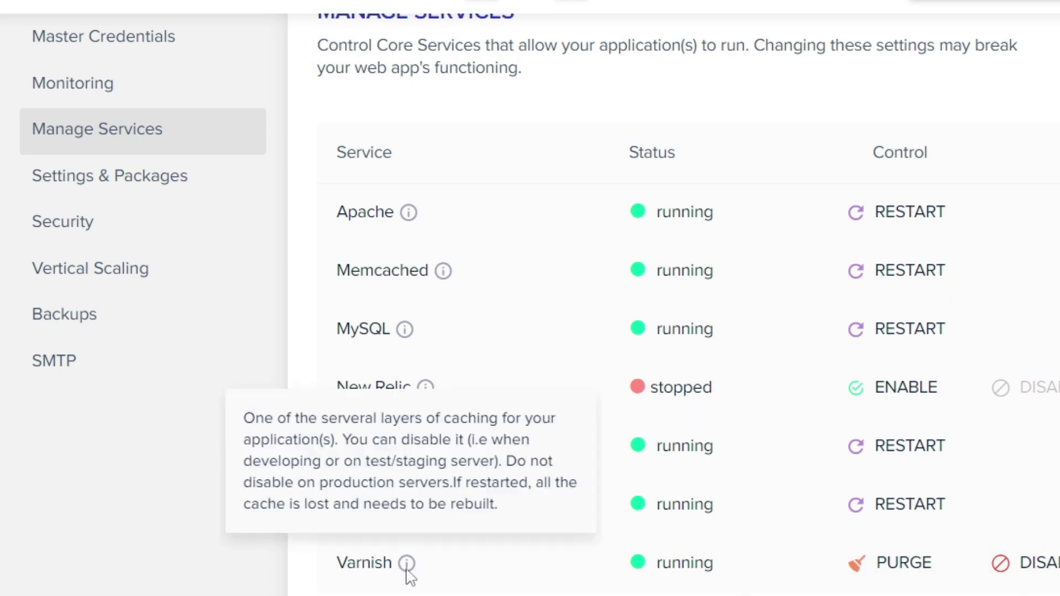
pyautogui.moveTo(425, 516)
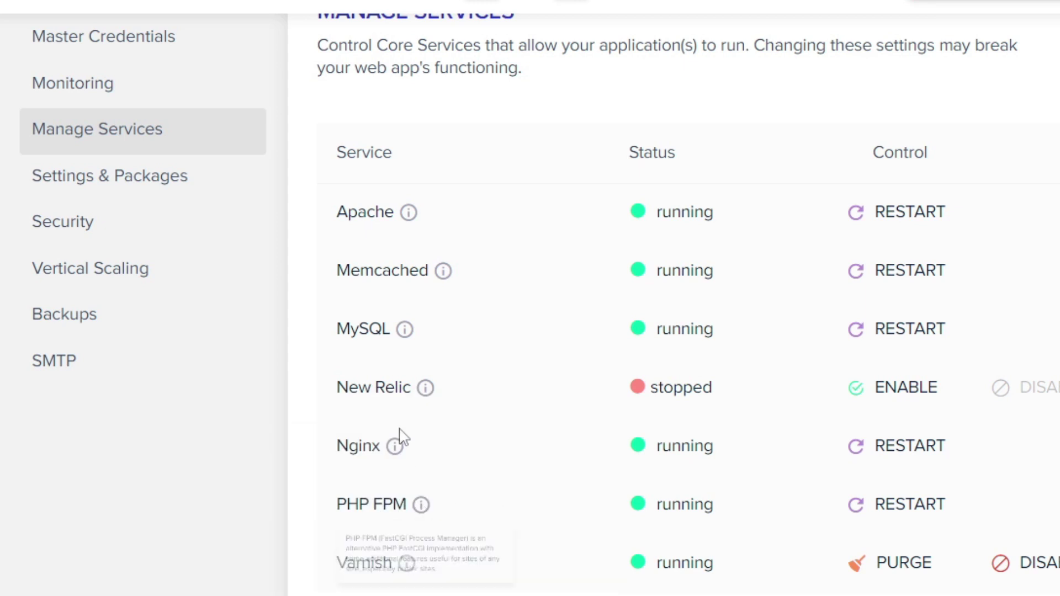
pyautogui.moveTo(407, 224)
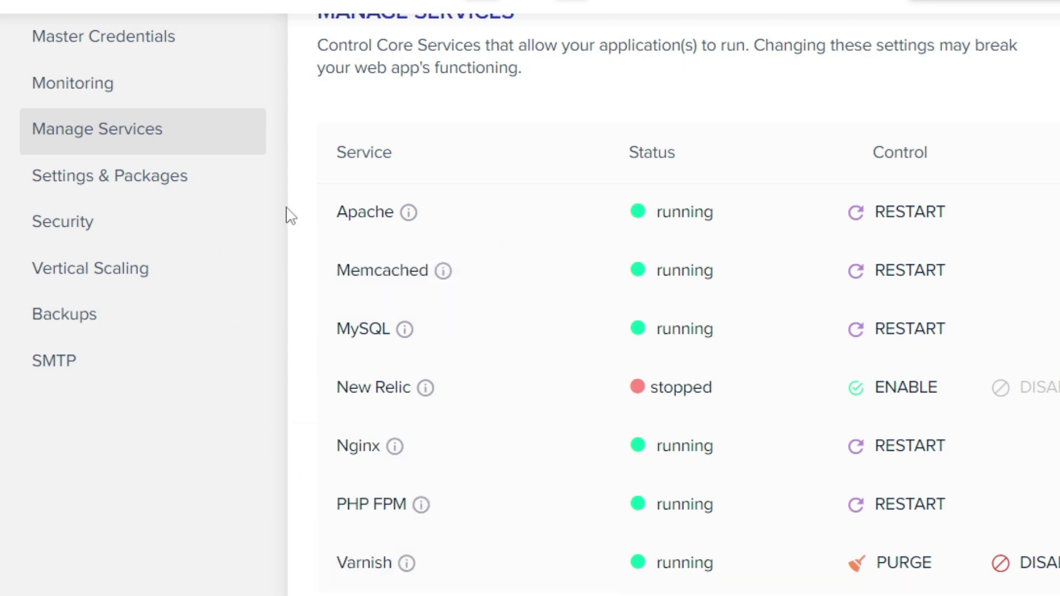
pyautogui.click(141, 180)
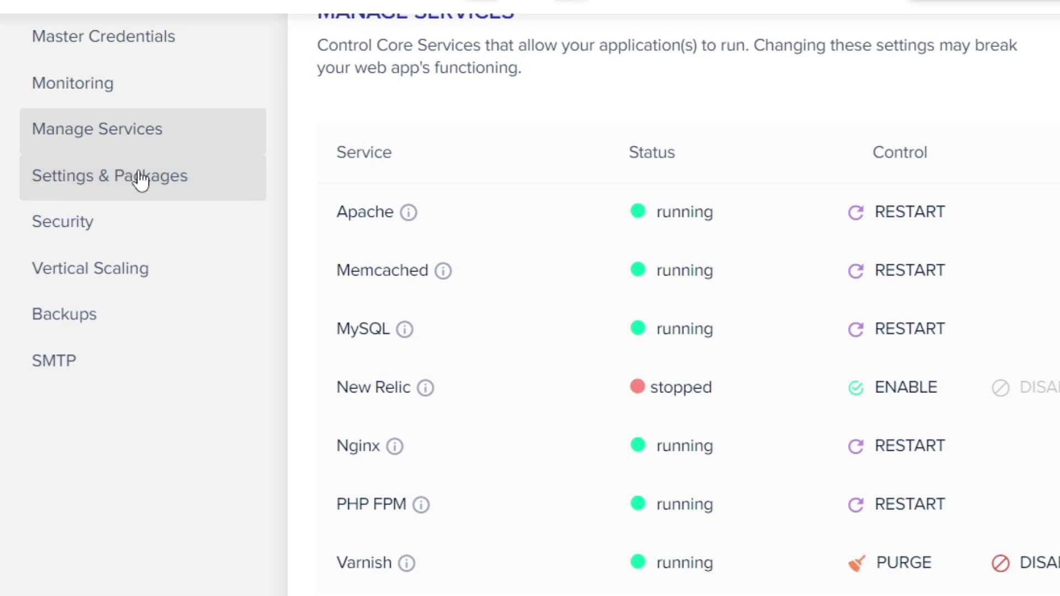
pyautogui.click(138, 182)
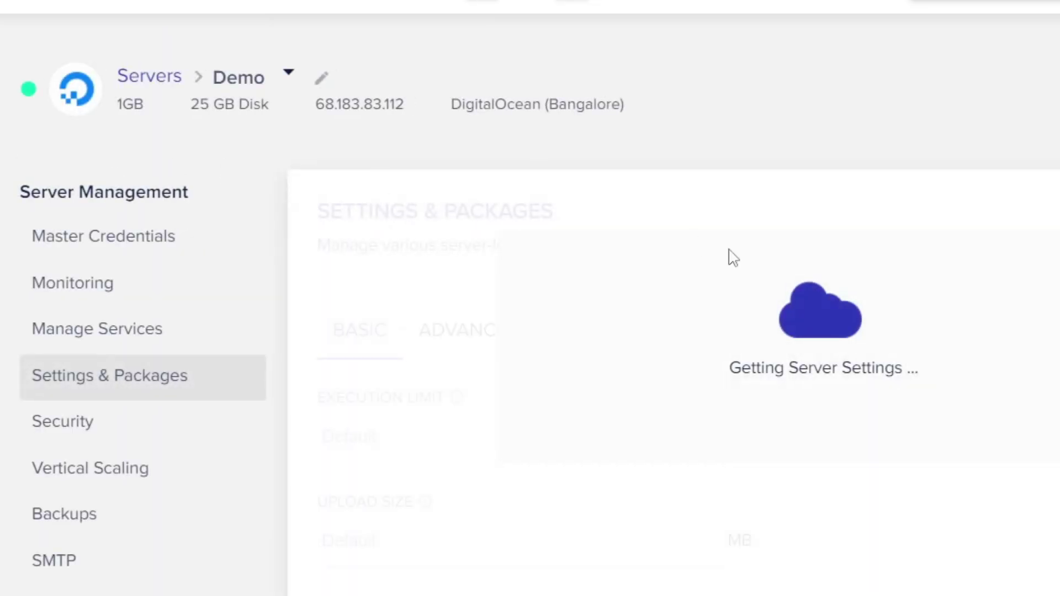
pyautogui.scroll(-5, 566, 224)
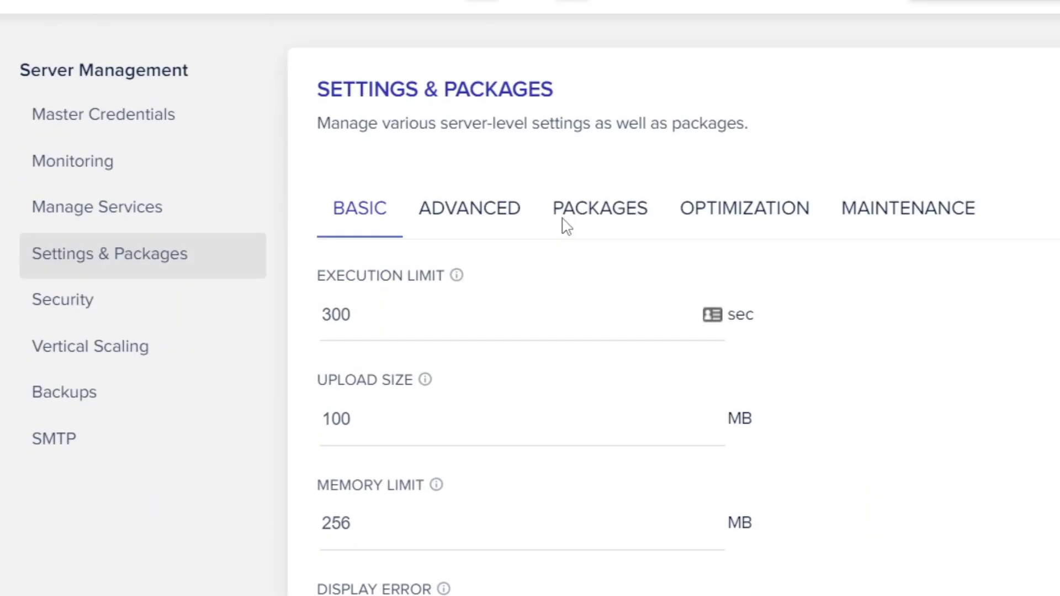
pyautogui.scroll(-5, 564, 218)
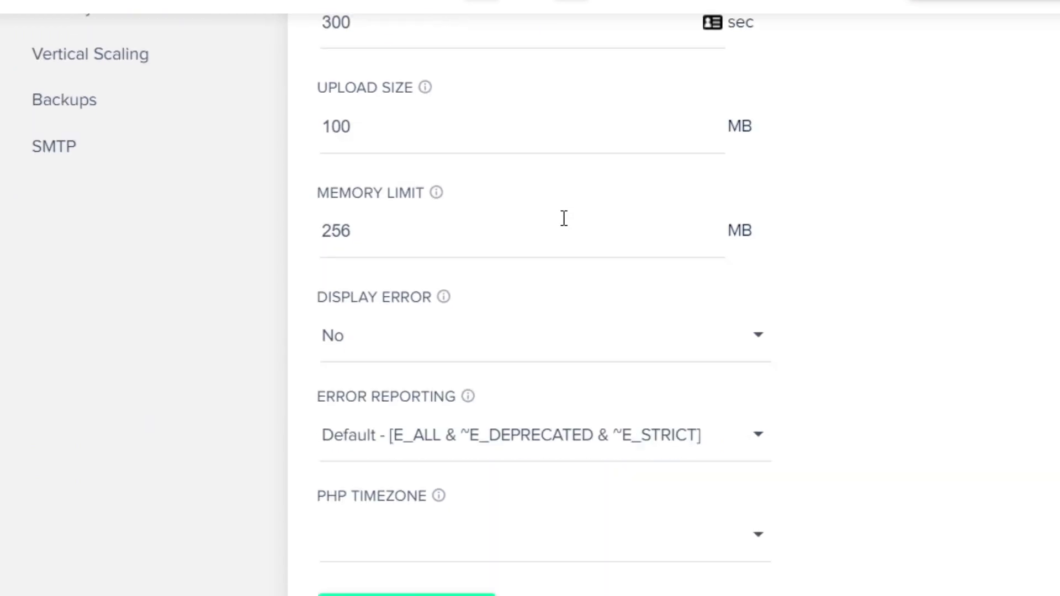
pyautogui.scroll(8, 347, 220)
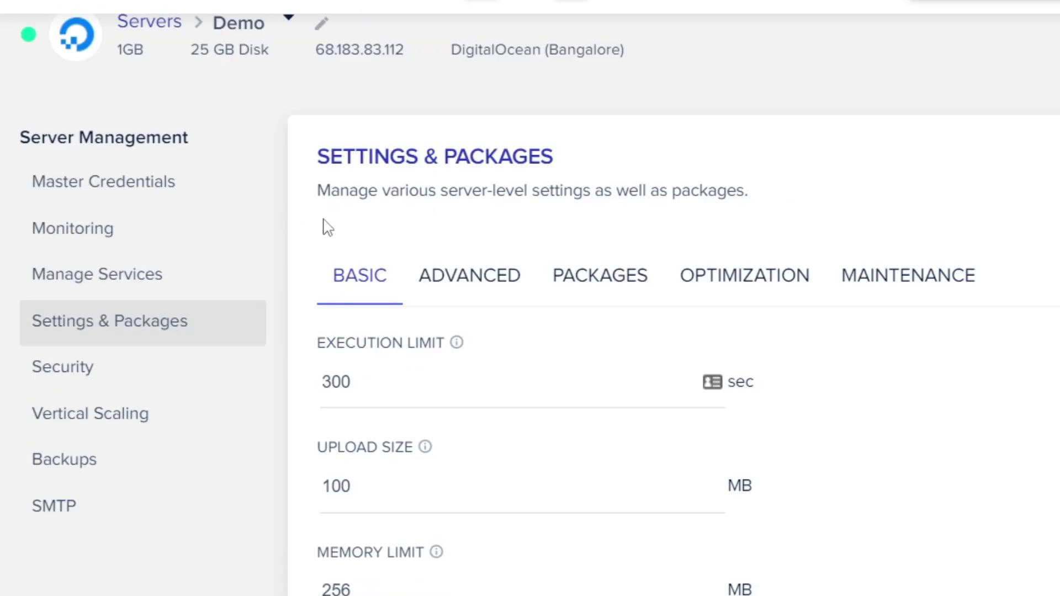
pyautogui.click(60, 466)
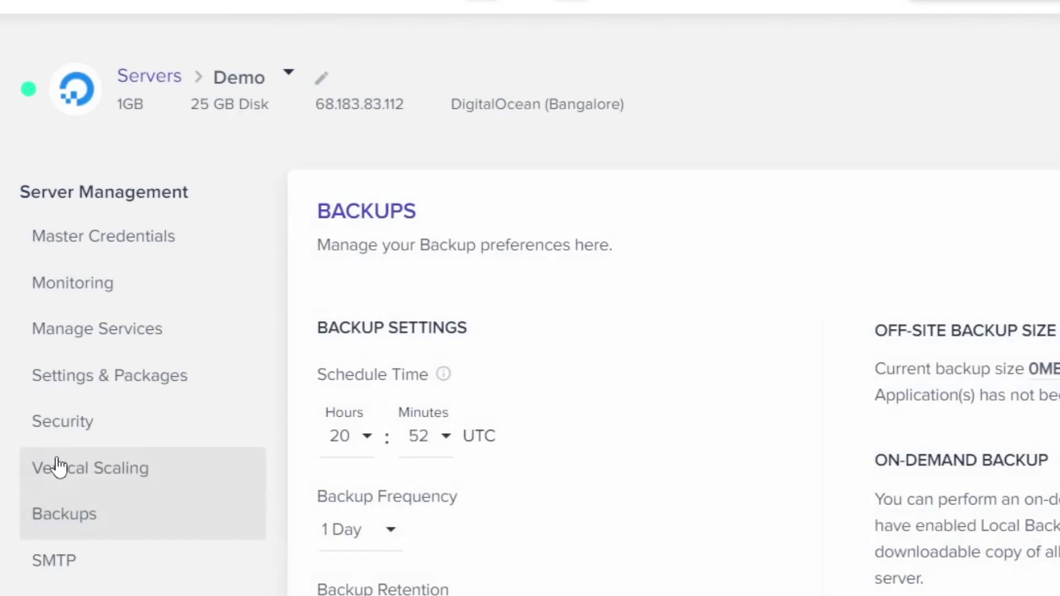
# Scroll the Backups page and check the current off-site backup size.
pyautogui.scroll(-2, 713, 400)
pyautogui.scroll(-2, 714, 399)
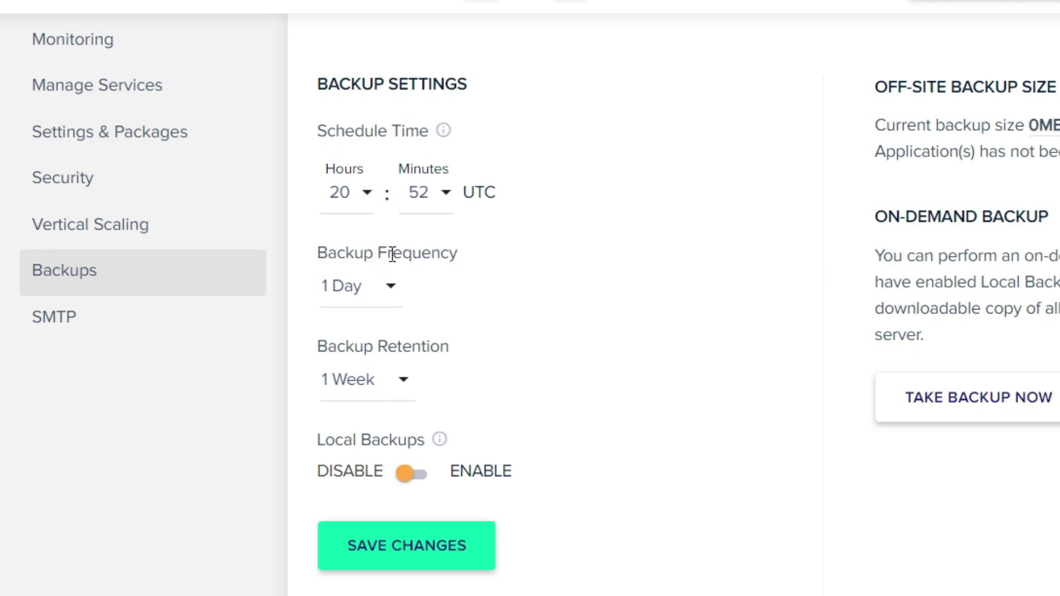
pyautogui.doubleClick(1029, 126)
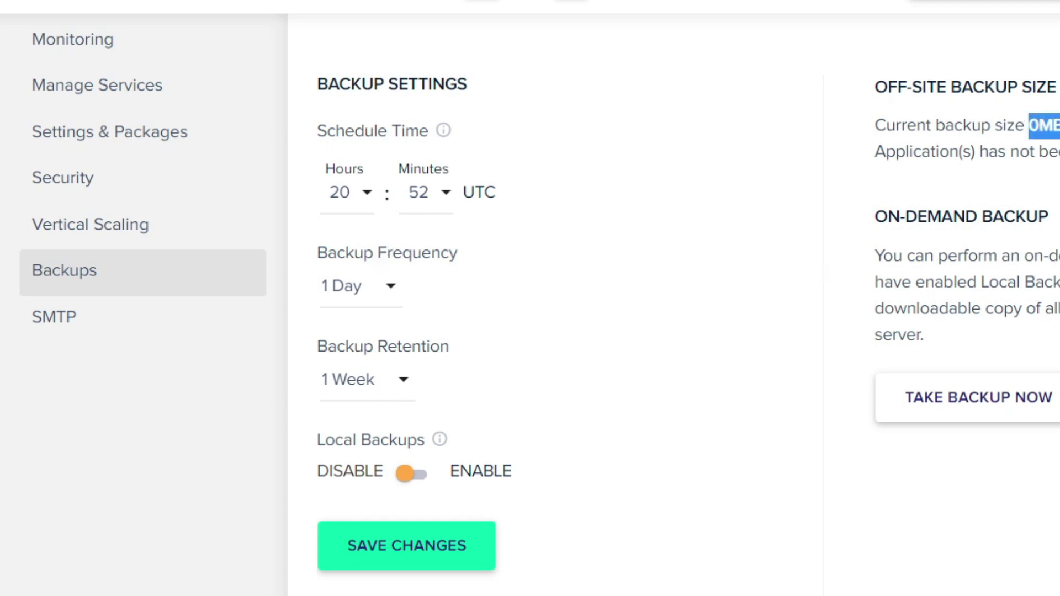
pyautogui.click(847, 495)
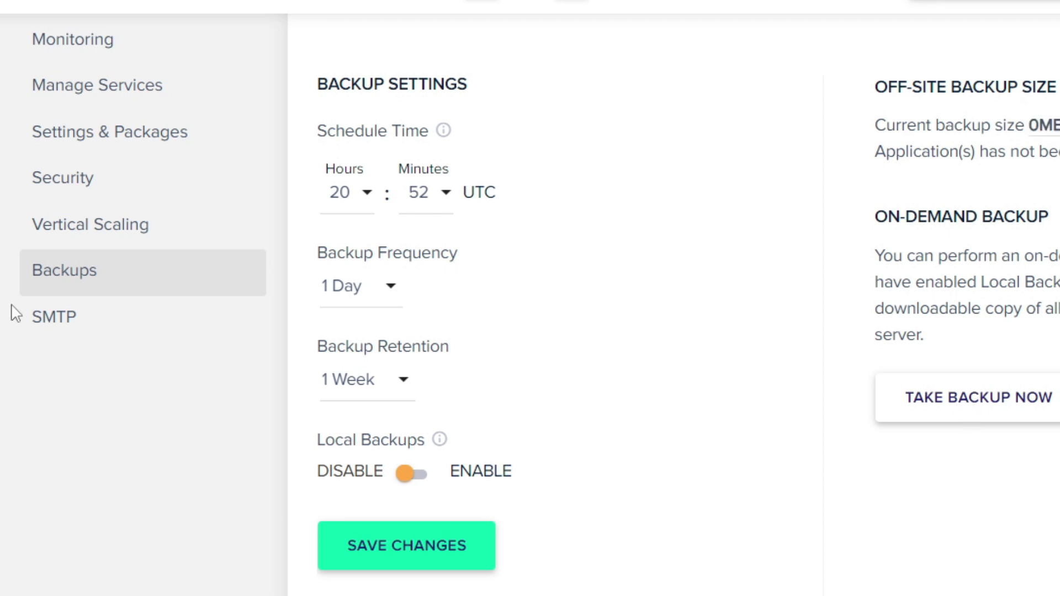
# Open SMTP settings, view the Your Own SMTP and Elastic Email options, and close them unselected.
pyautogui.doubleClick(56, 327)
pyautogui.click(53, 326)
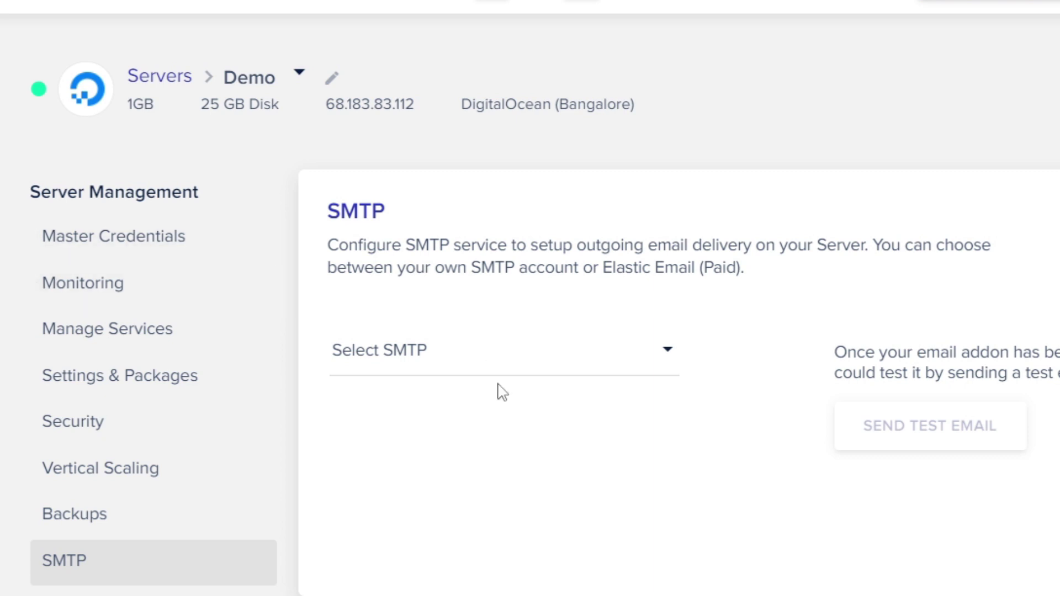
pyautogui.click(499, 352)
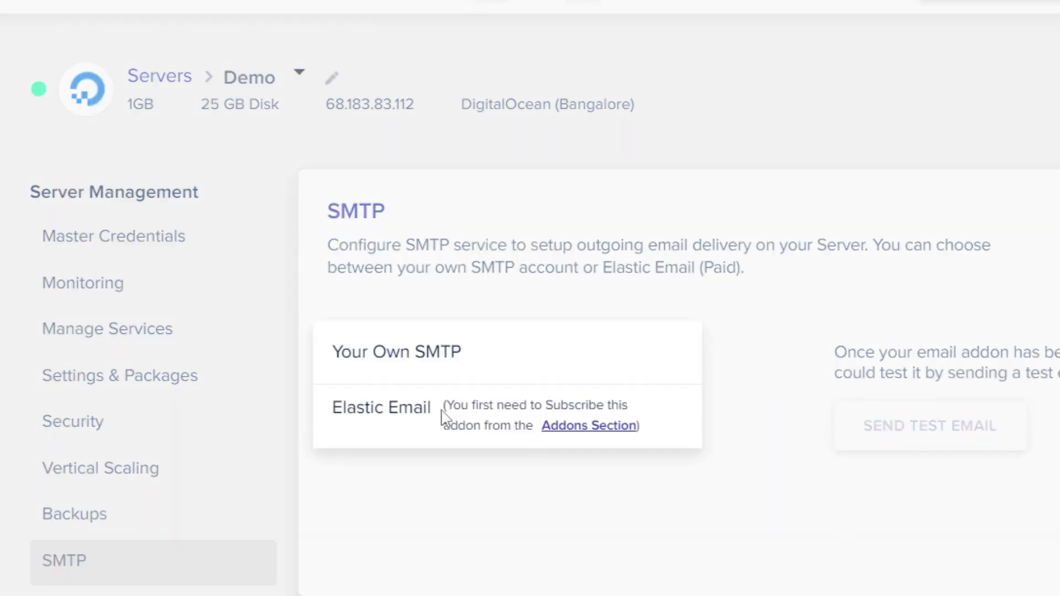
pyautogui.click(451, 477)
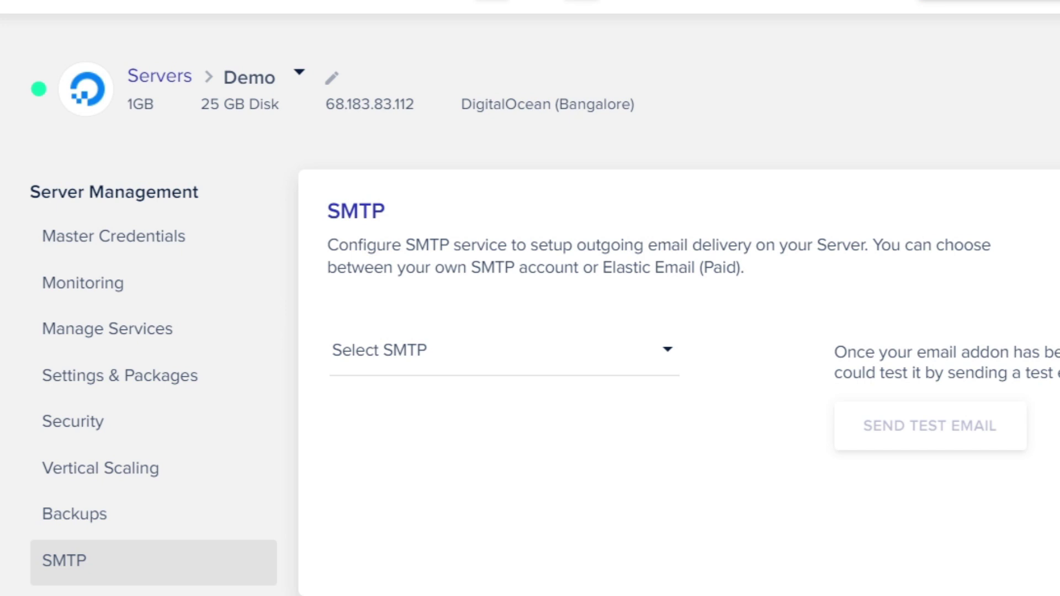
pyautogui.click(300, 76)
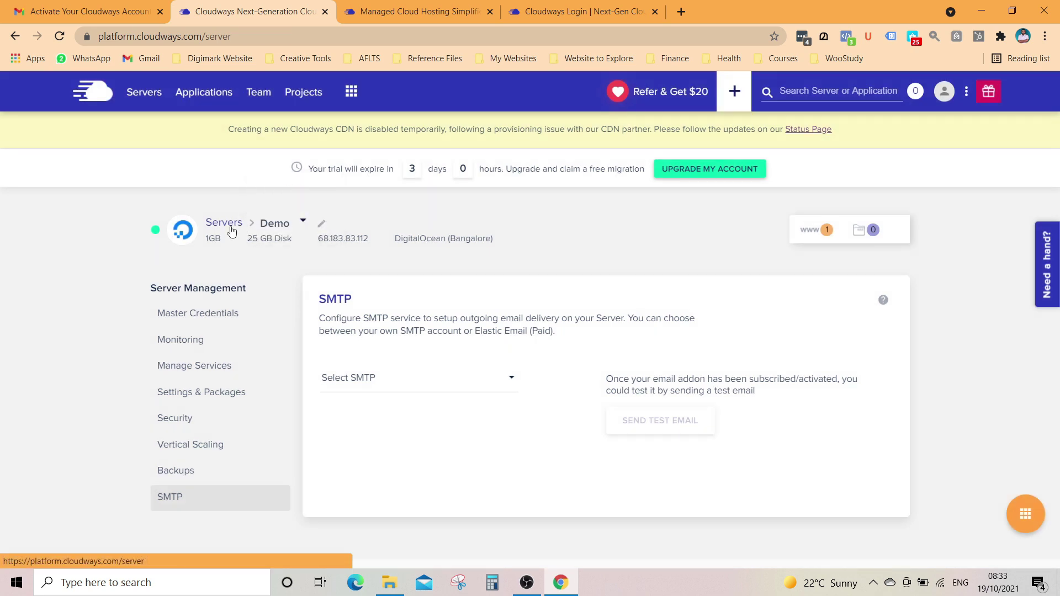
# Switch the Servers list to Applications and open Learning Wp.
pyautogui.click(227, 225)
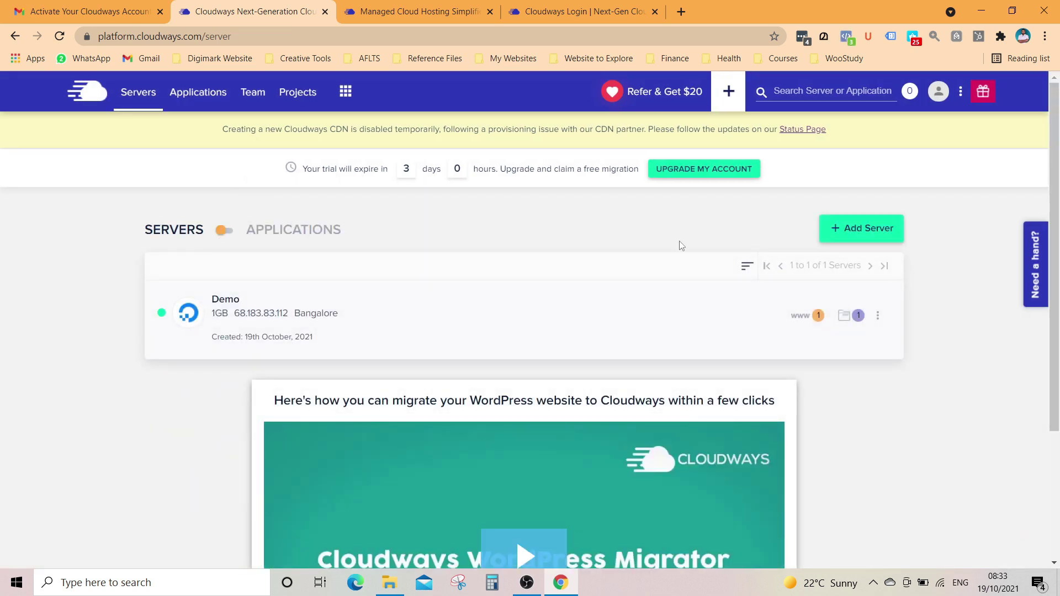
pyautogui.click(221, 231)
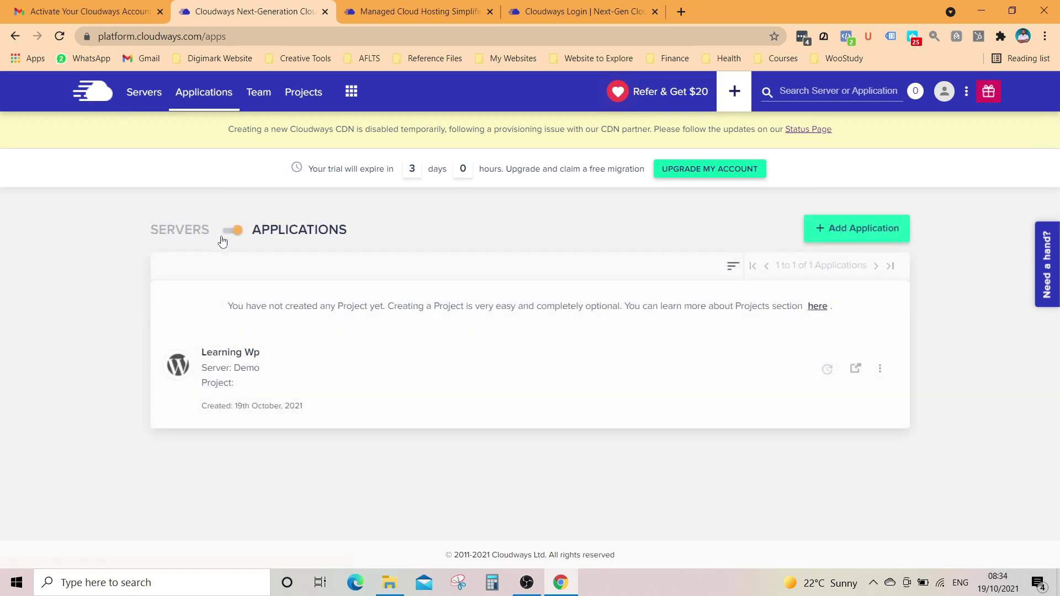
pyautogui.click(235, 353)
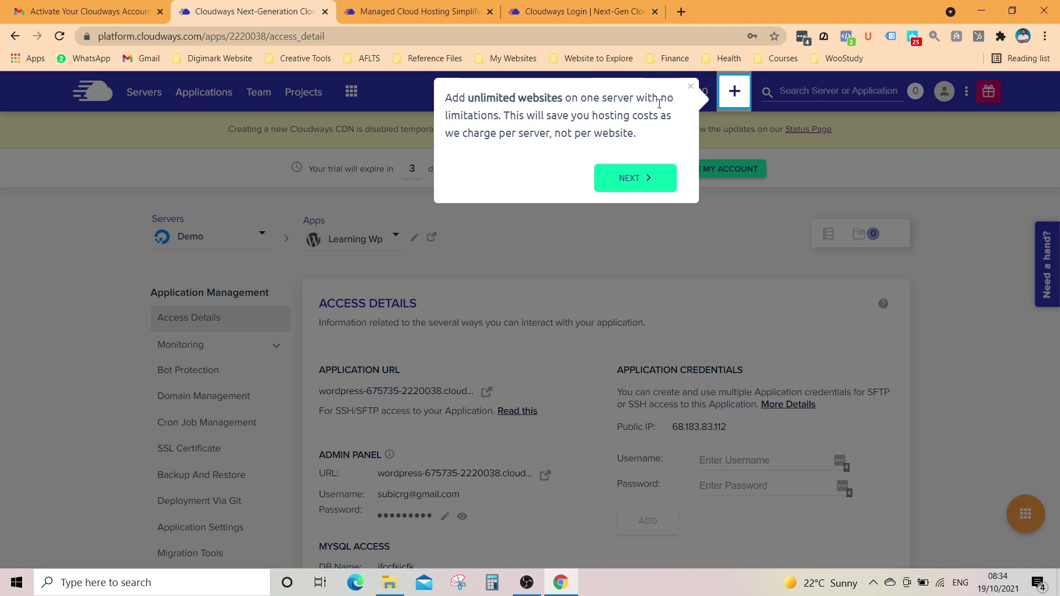
# Step through the tour tips on adding a domain and free SSL, then dismiss the tour.
pyautogui.click(638, 177)
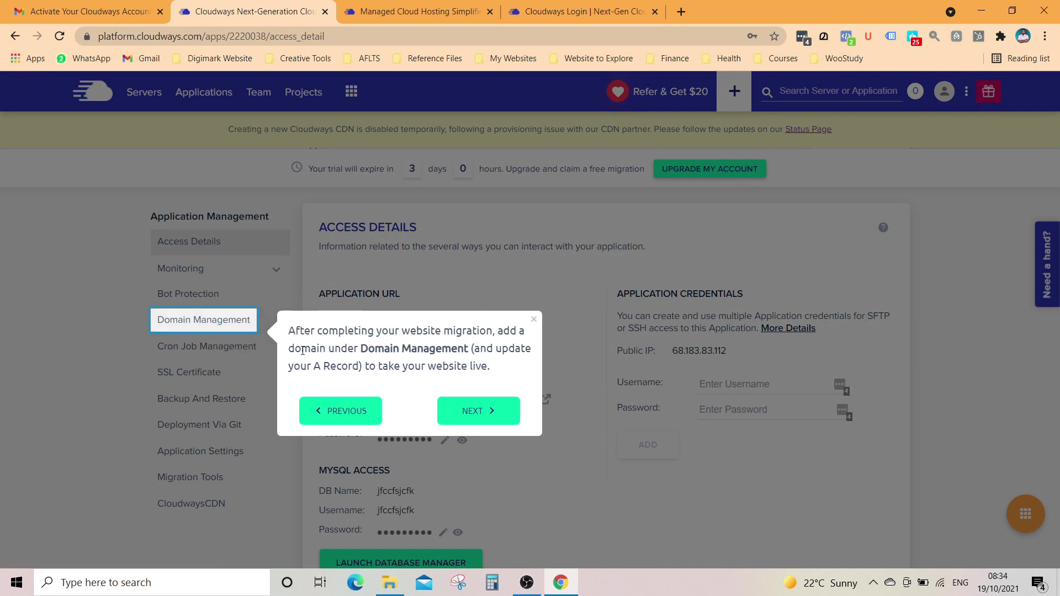
pyautogui.moveTo(297, 351); pyautogui.dragTo(464, 352)
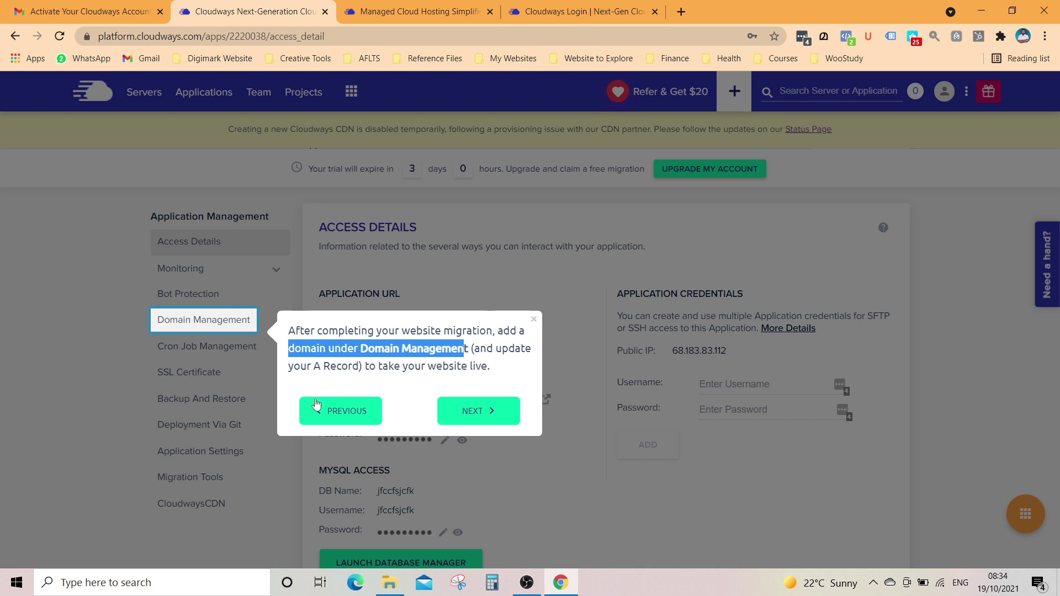
pyautogui.click(479, 412)
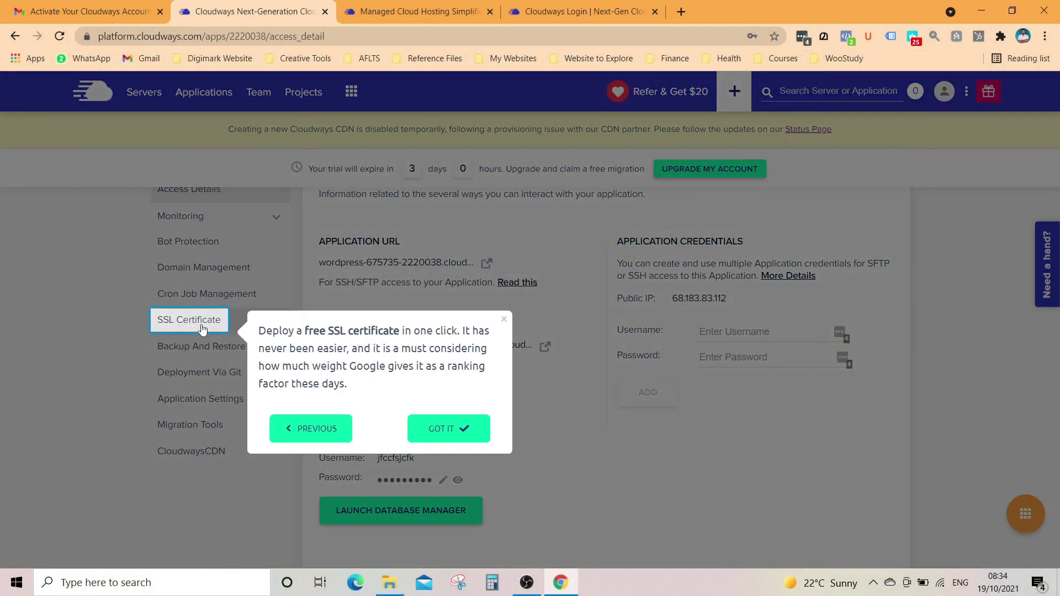
pyautogui.moveTo(260, 332); pyautogui.dragTo(458, 332)
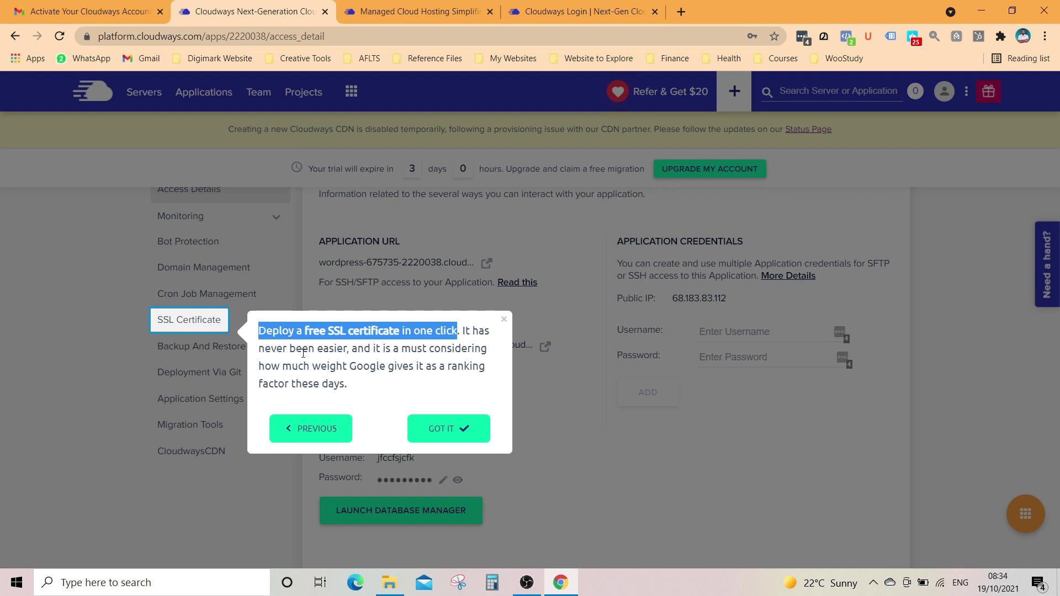
pyautogui.click(454, 430)
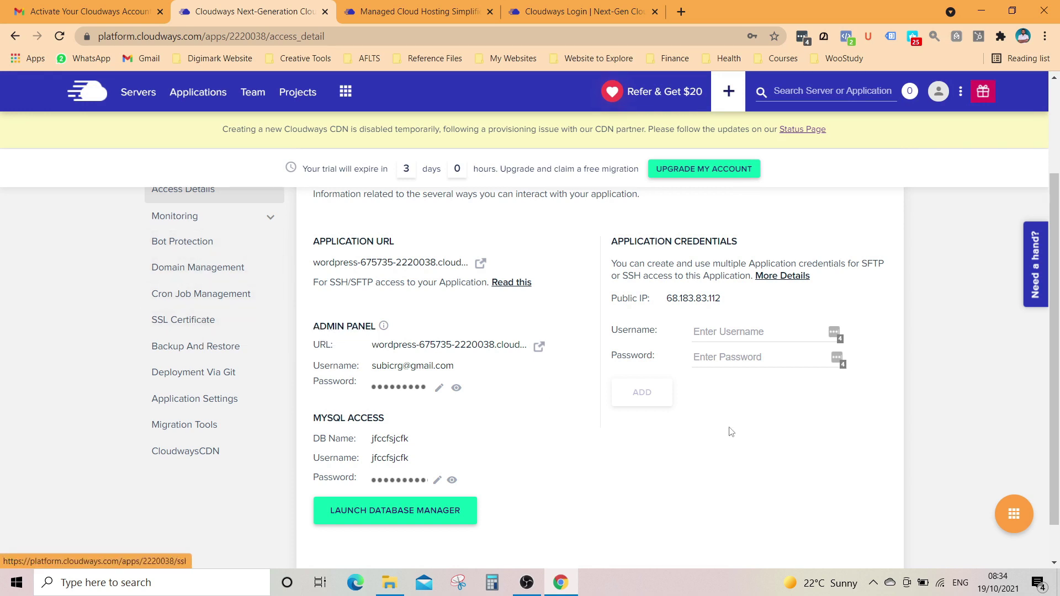
# Launch the Learning Wp admin URL from the Admin Panel section in a new tab.
pyautogui.scroll(3, 265, 354)
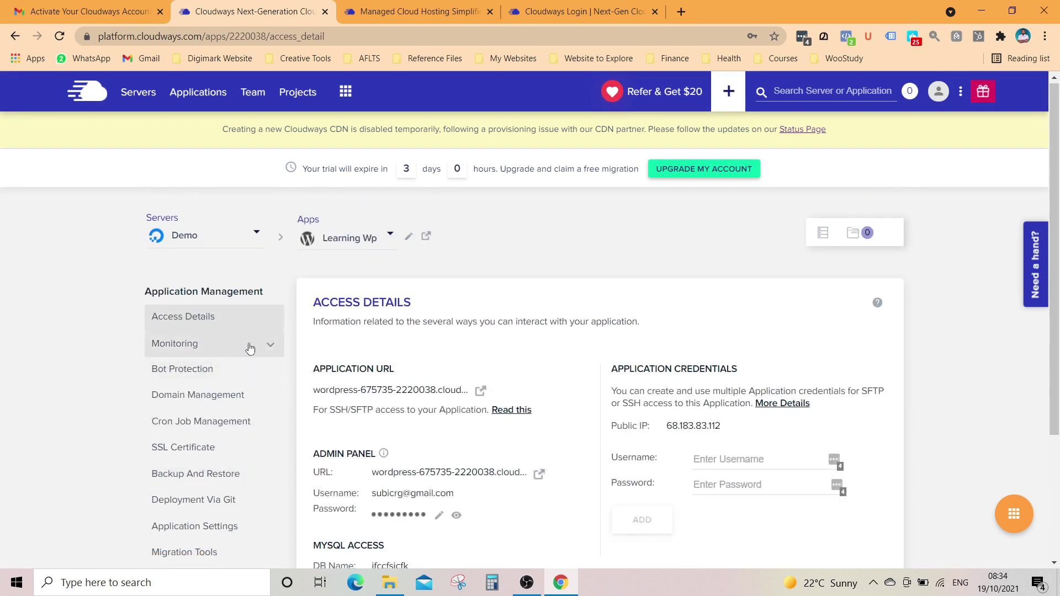
pyautogui.scroll(-1, 201, 280)
pyautogui.scroll(-1, 506, 347)
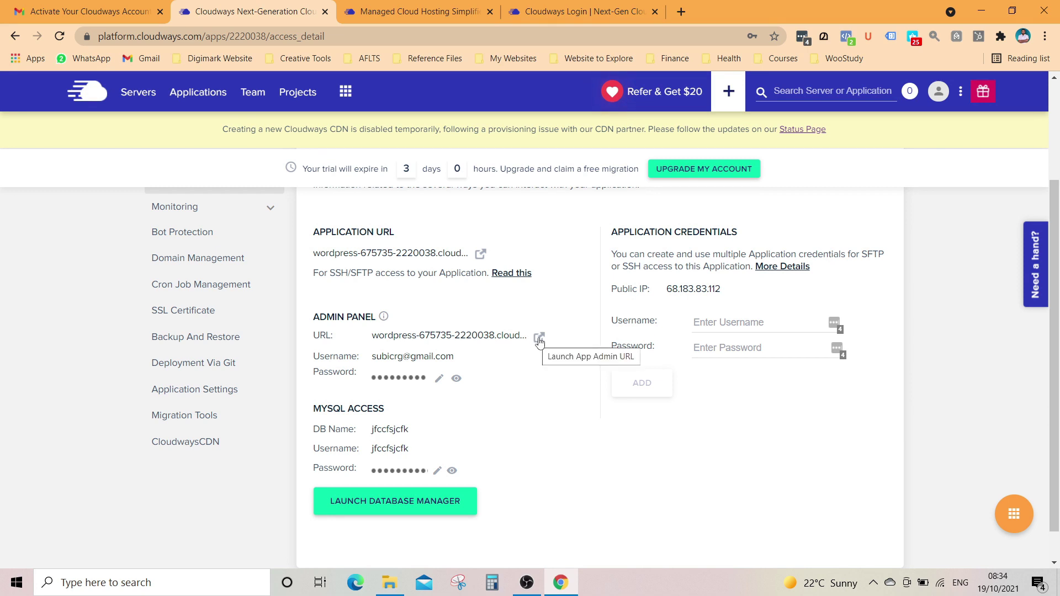
pyautogui.click(539, 339)
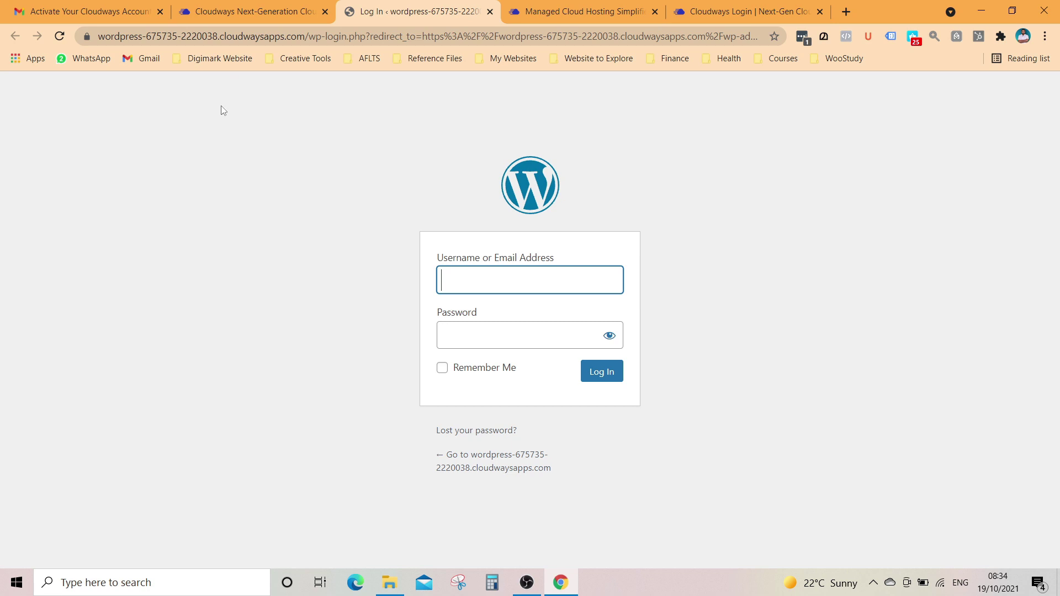
# Copy the admin username from Cloudways Access Details into the WordPress login username field.
pyautogui.click(277, 10)
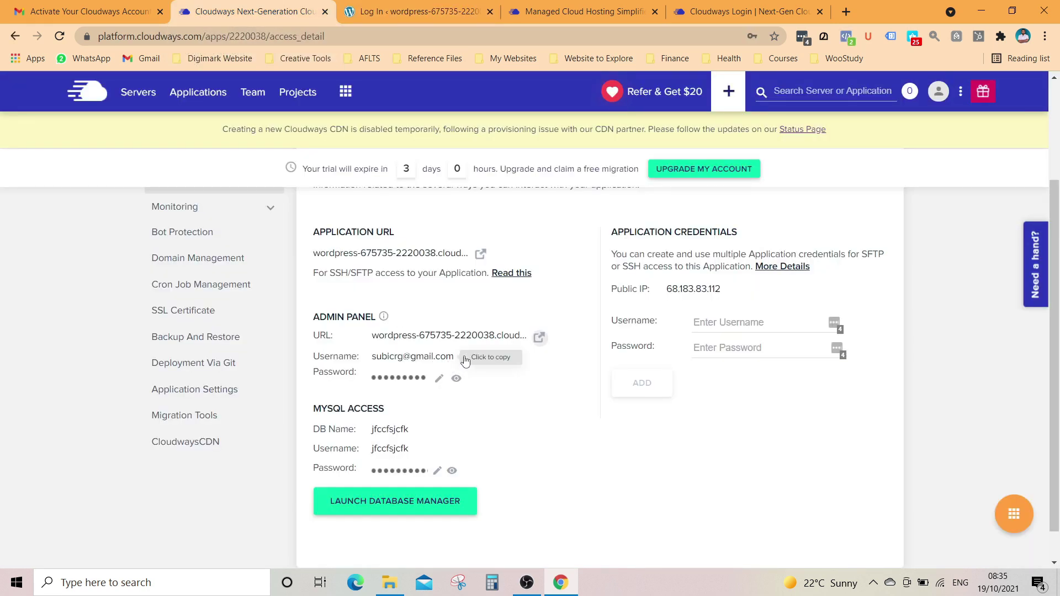
pyautogui.click(446, 363)
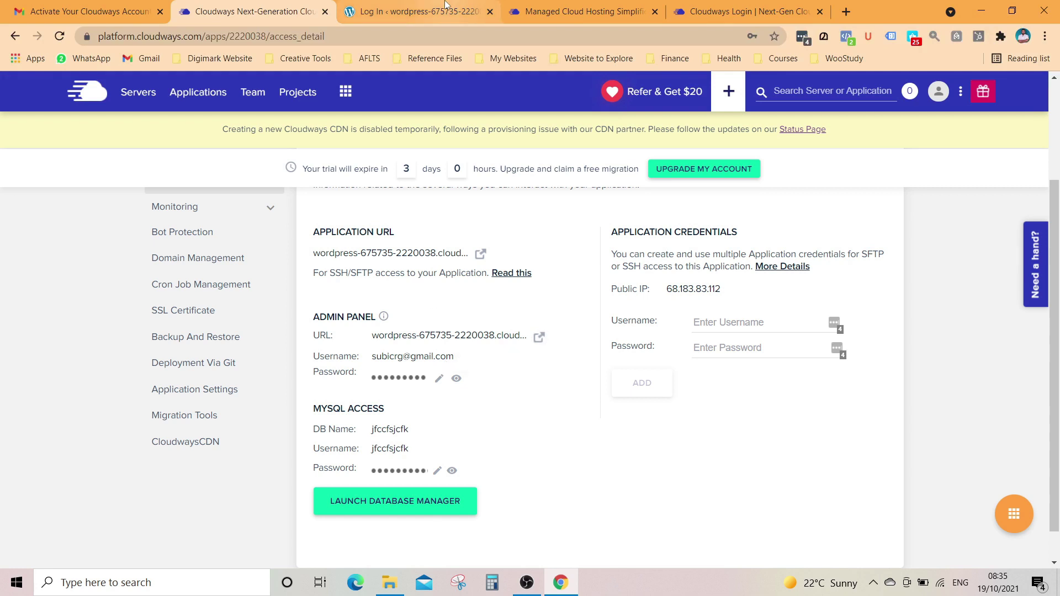
pyautogui.click(449, 11)
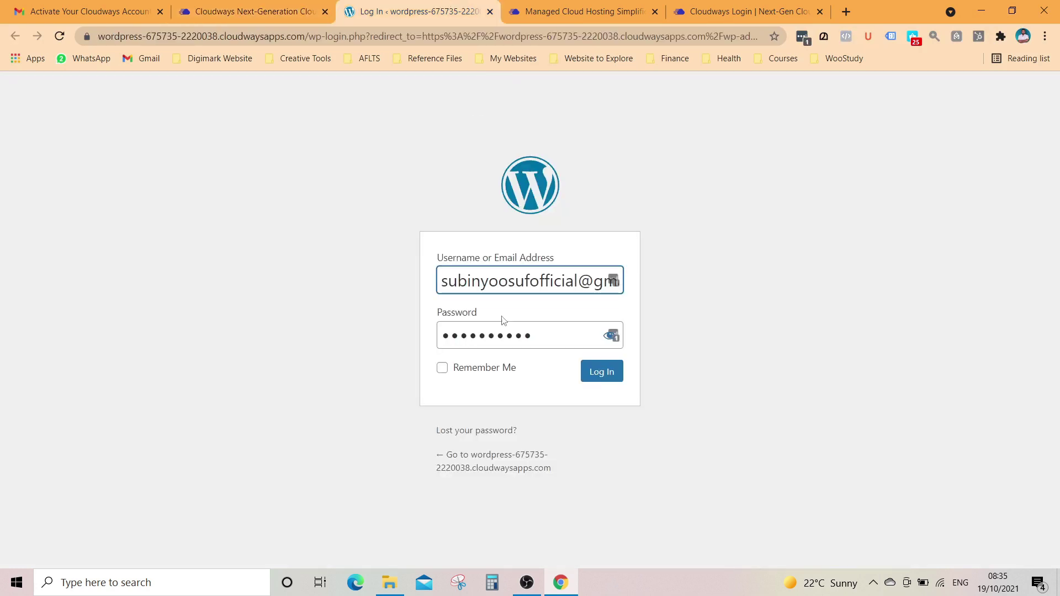
pyautogui.click(479, 281)
pyautogui.hotkey('ctrl', 'a')
pyautogui.hotkey('ctrl', 'v')
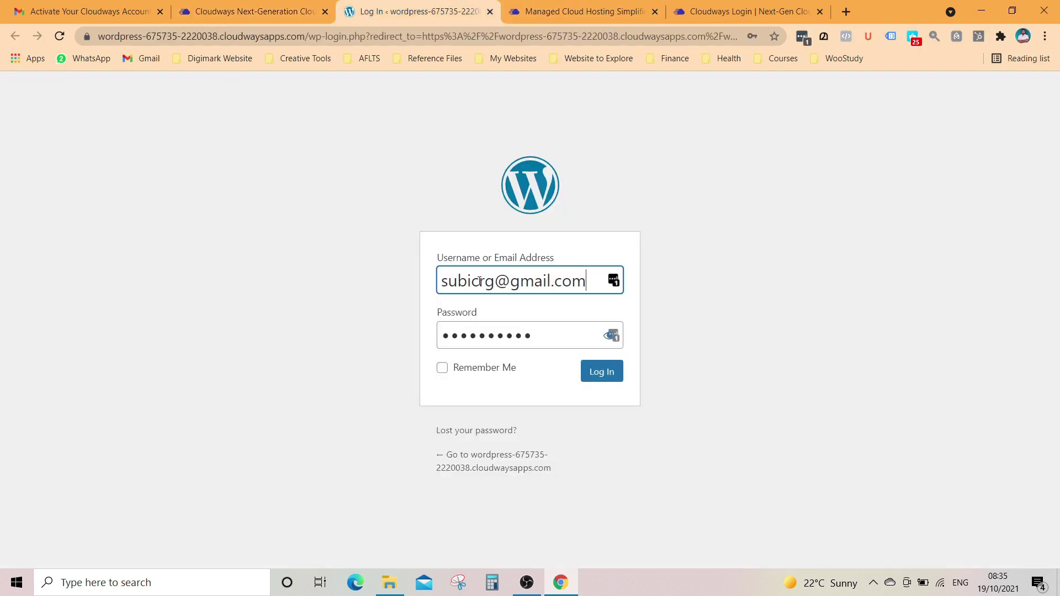
# Copy the admin password into the login form and log in to WordPress.
pyautogui.click(251, 11)
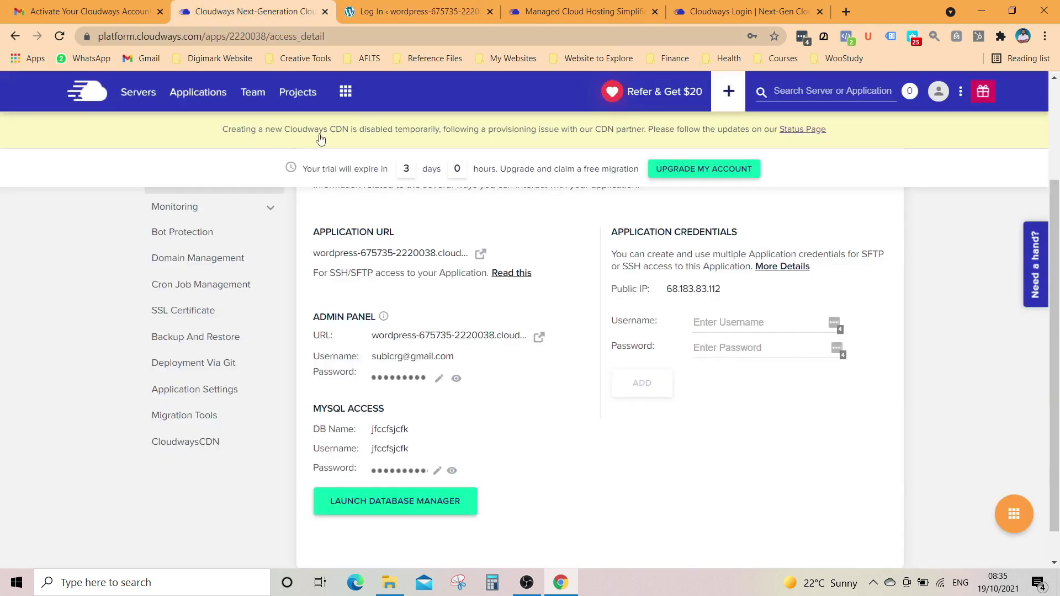
pyautogui.click(405, 381)
pyautogui.click(414, 12)
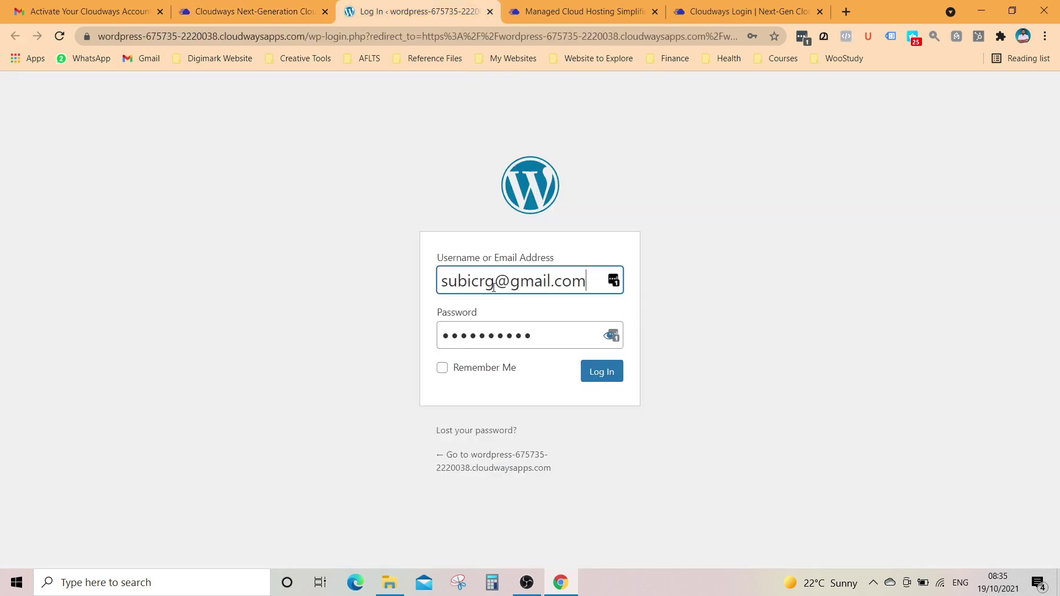
pyautogui.press('Tab')
pyautogui.hotkey('ctrl', 'v')
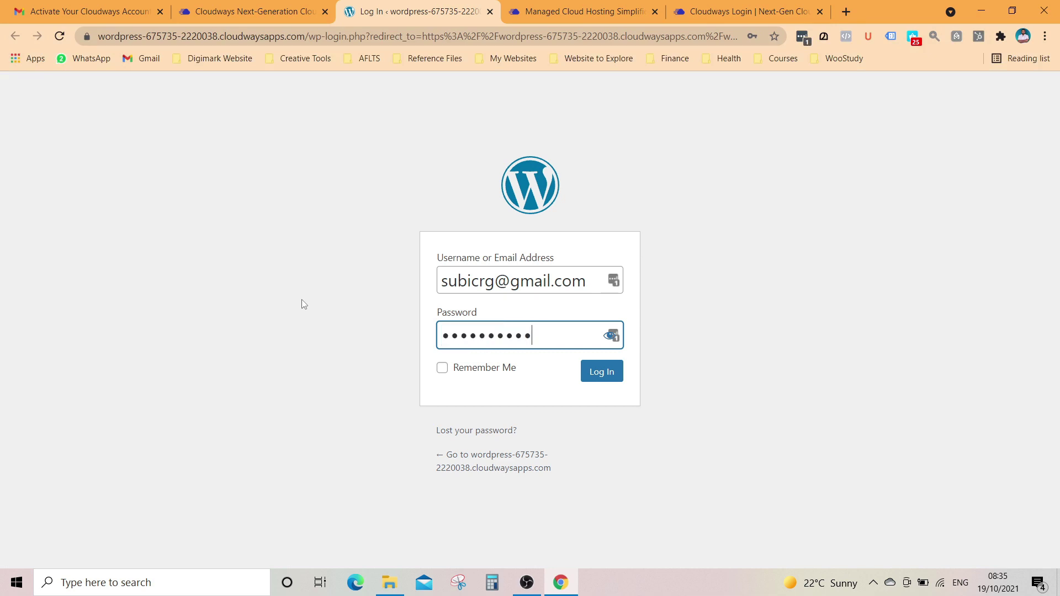
pyautogui.click(601, 381)
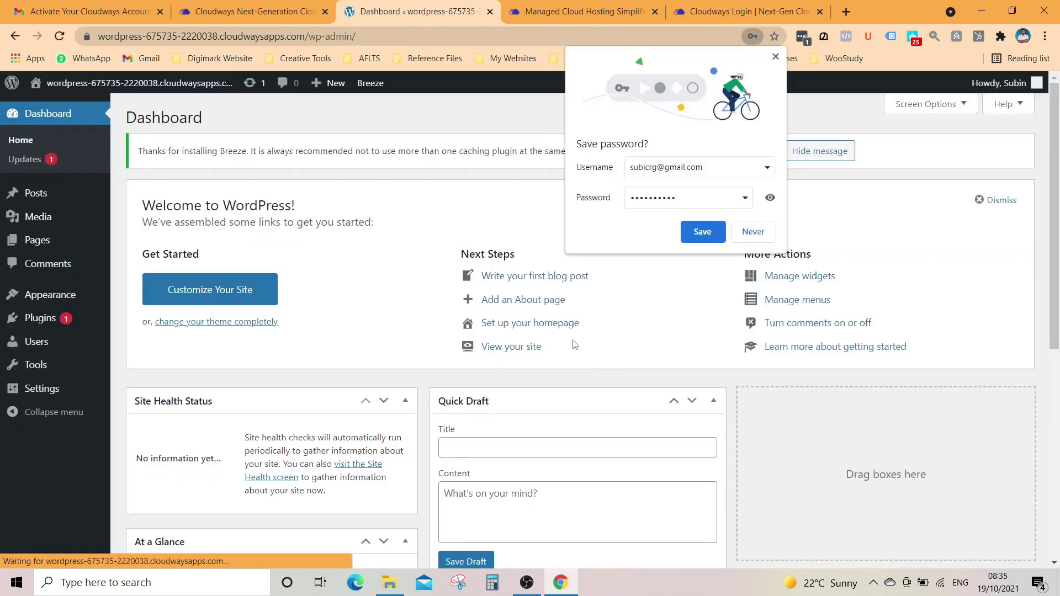
# Decline the browser's save-password prompts and return to the Cloudways tab.
pyautogui.click(906, 112)
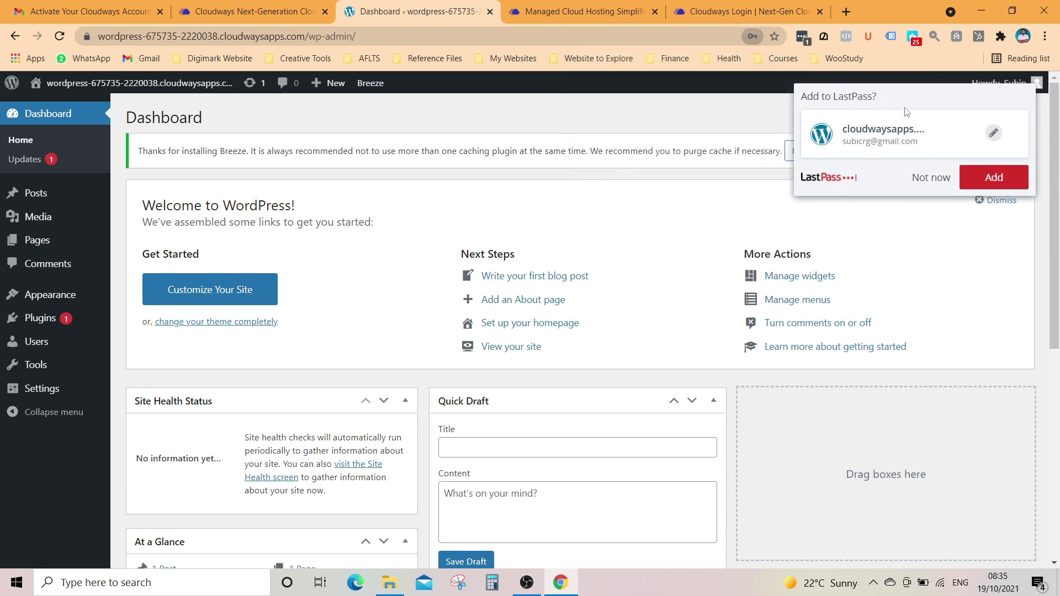
pyautogui.click(931, 177)
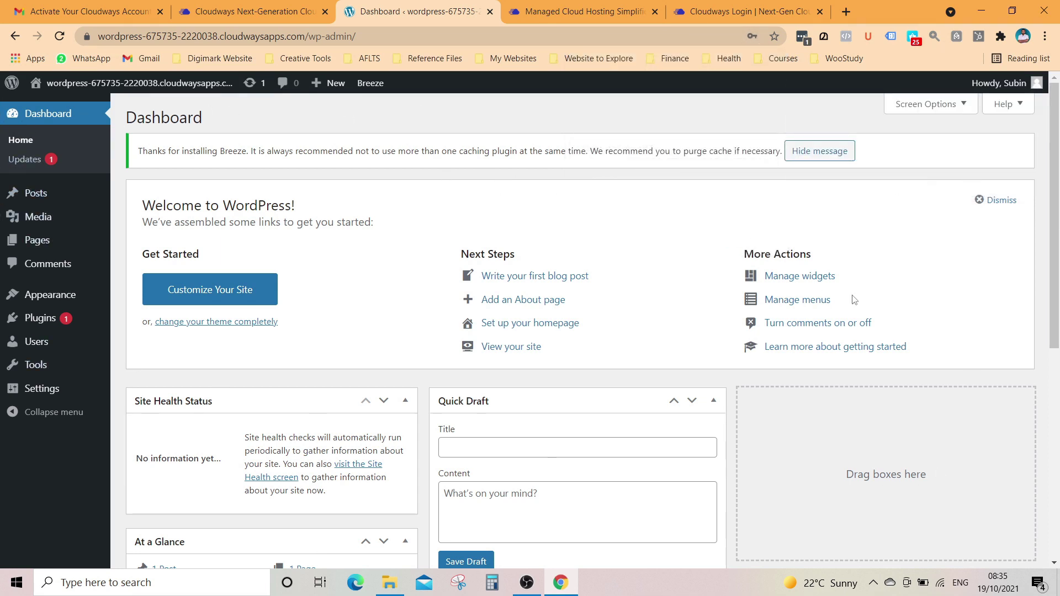
pyautogui.scroll(-6, 881, 425)
pyautogui.scroll(7, 329, 397)
pyautogui.moveTo(305, 37); pyautogui.dragTo(88, 36)
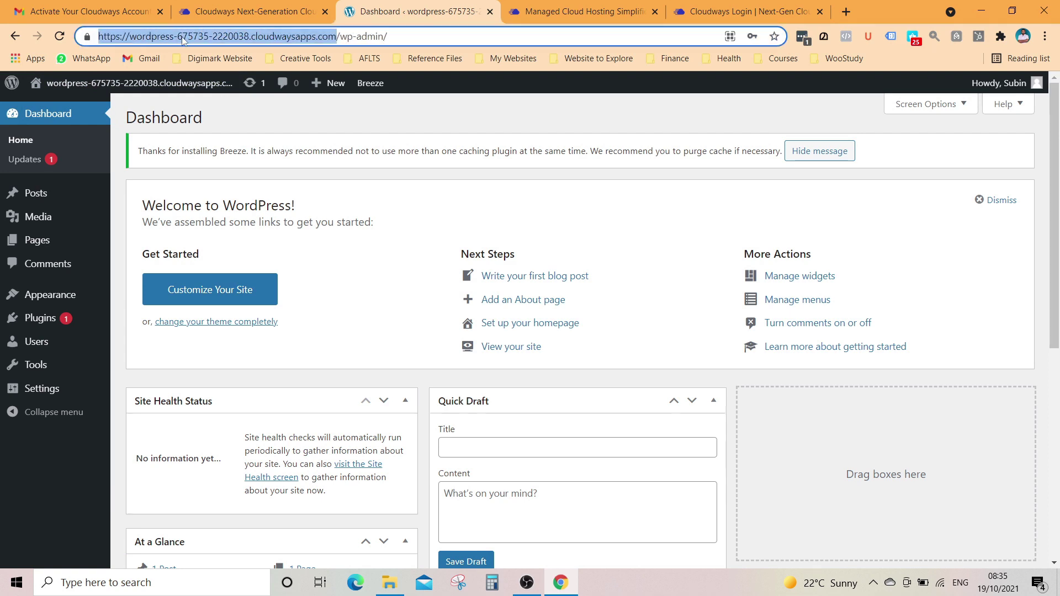
pyautogui.click(233, 13)
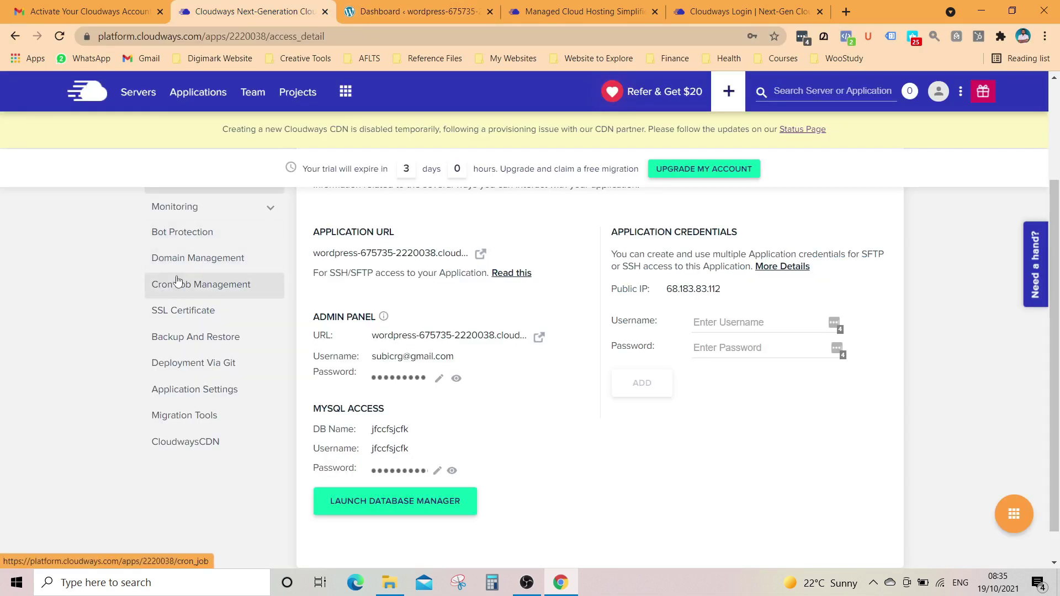
# Open Domain Management and read the help on pointing a primary domain.
pyautogui.click(195, 269)
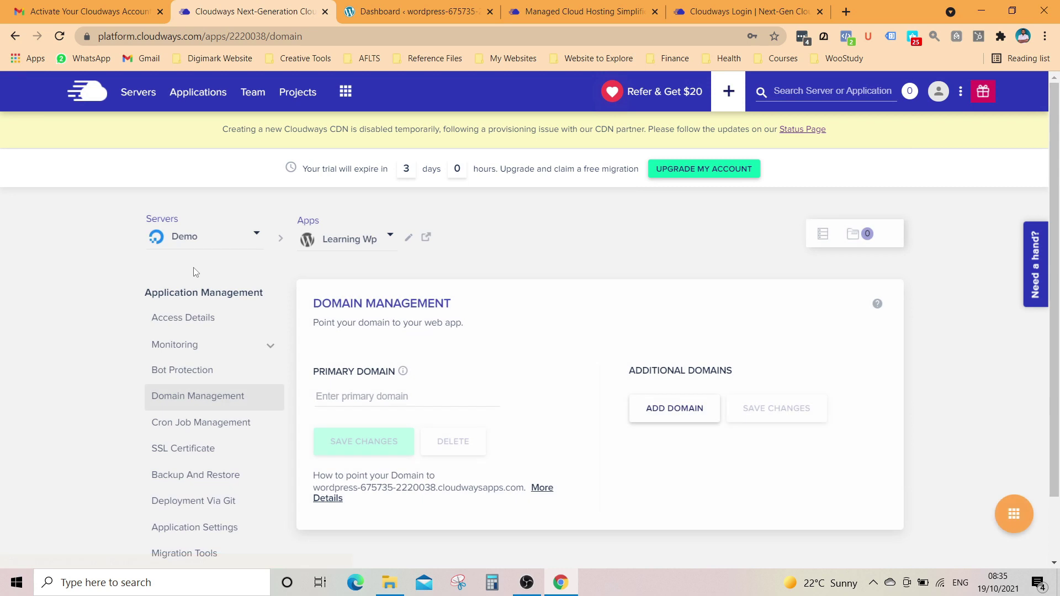
pyautogui.scroll(-1, 504, 346)
pyautogui.click(389, 327)
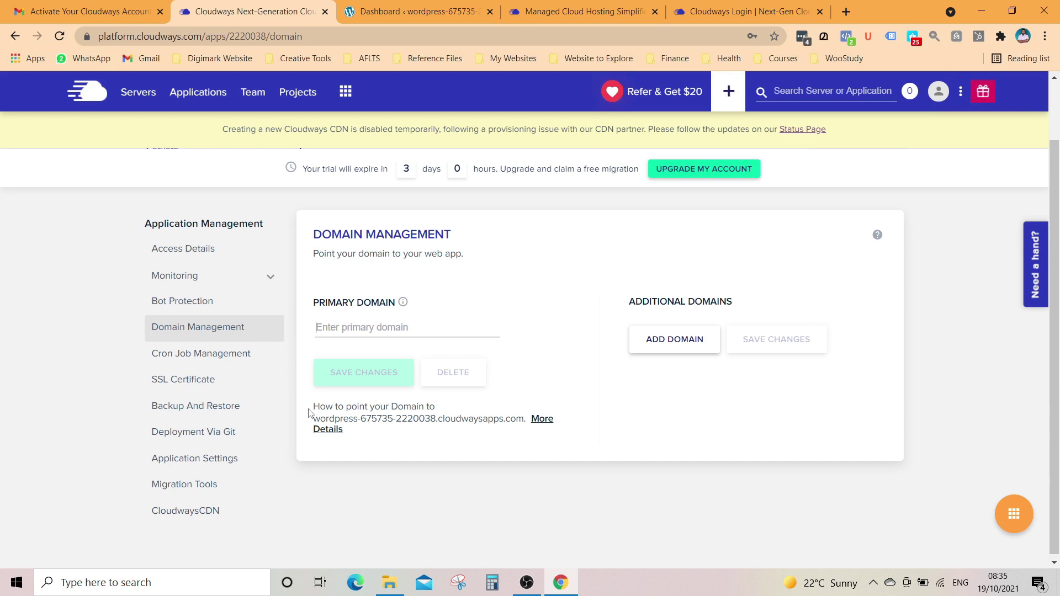
pyautogui.moveTo(315, 408); pyautogui.dragTo(512, 439)
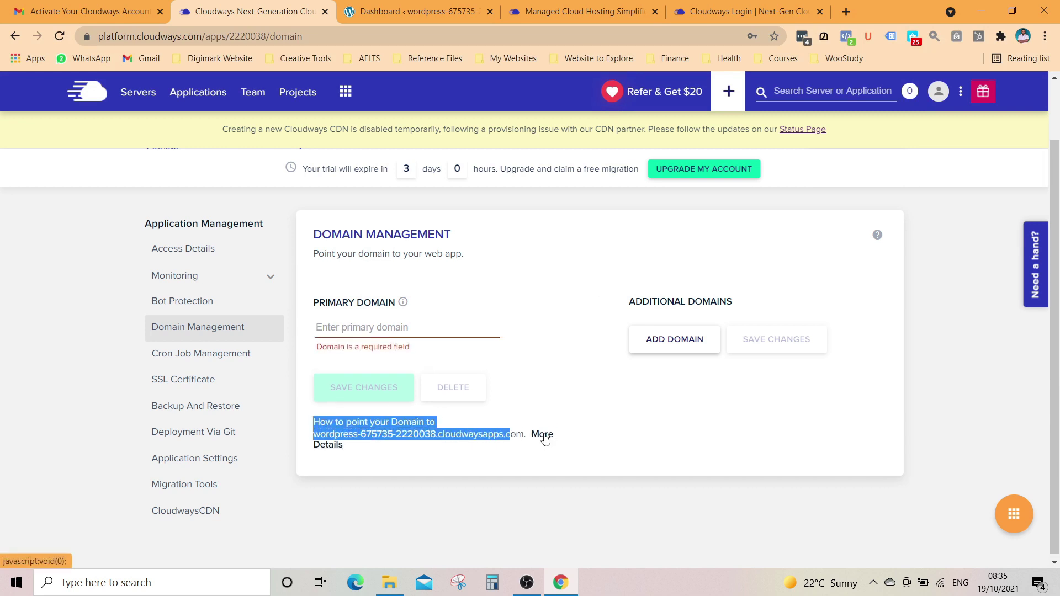
pyautogui.click(643, 458)
pyautogui.click(448, 4)
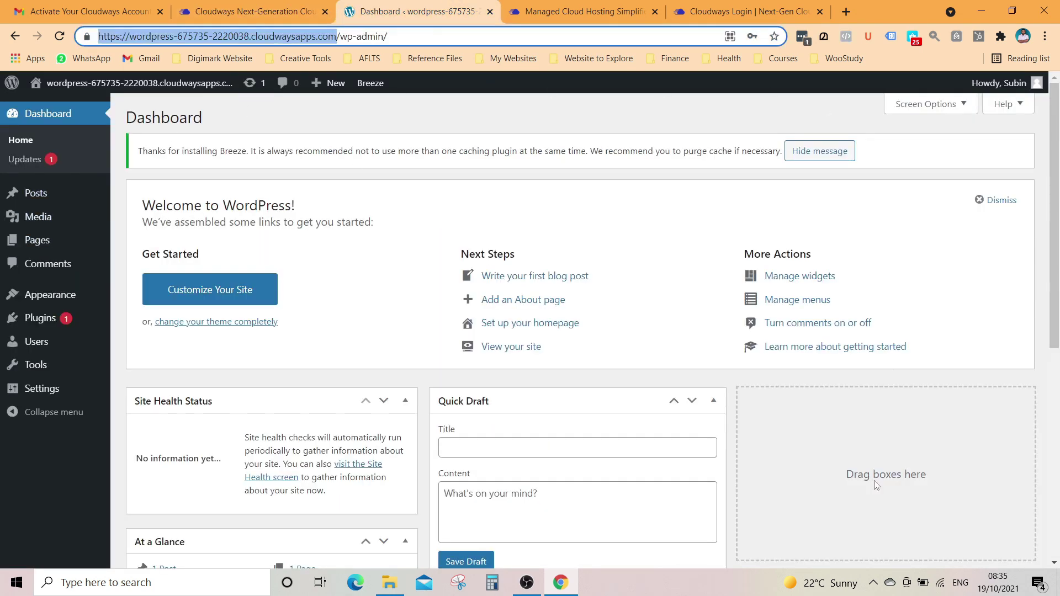
pyautogui.click(287, 11)
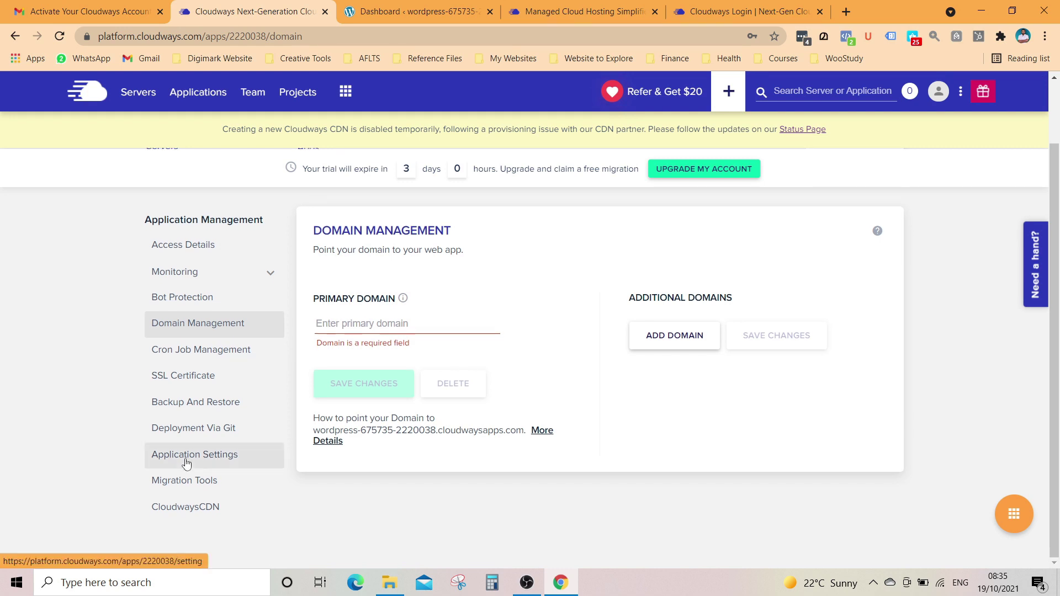
# Open SSL Certificate settings and select the free Let's Encrypt certificate type.
pyautogui.click(184, 380)
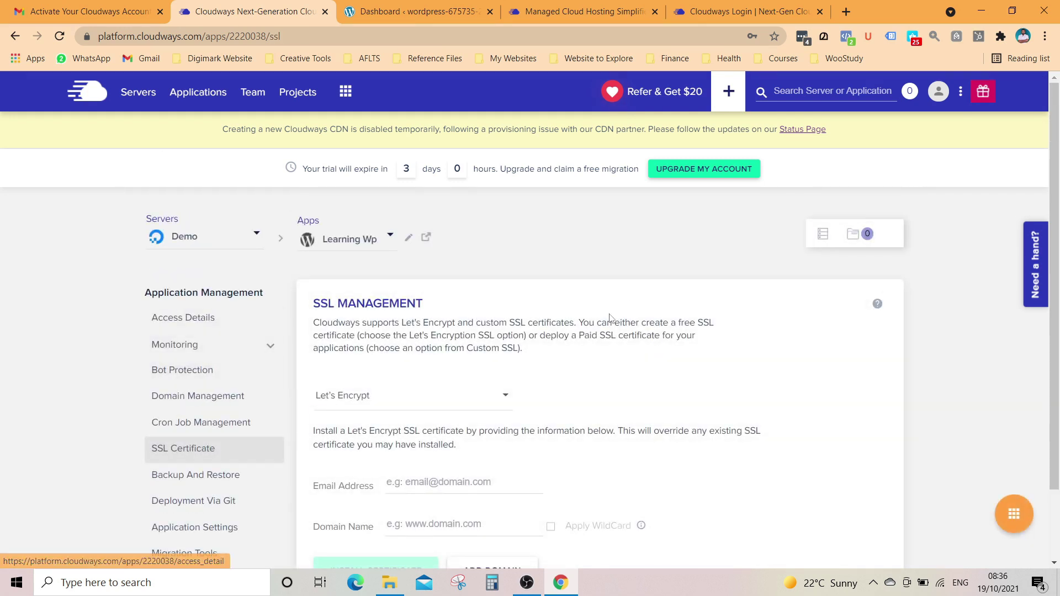
pyautogui.scroll(-2, 613, 320)
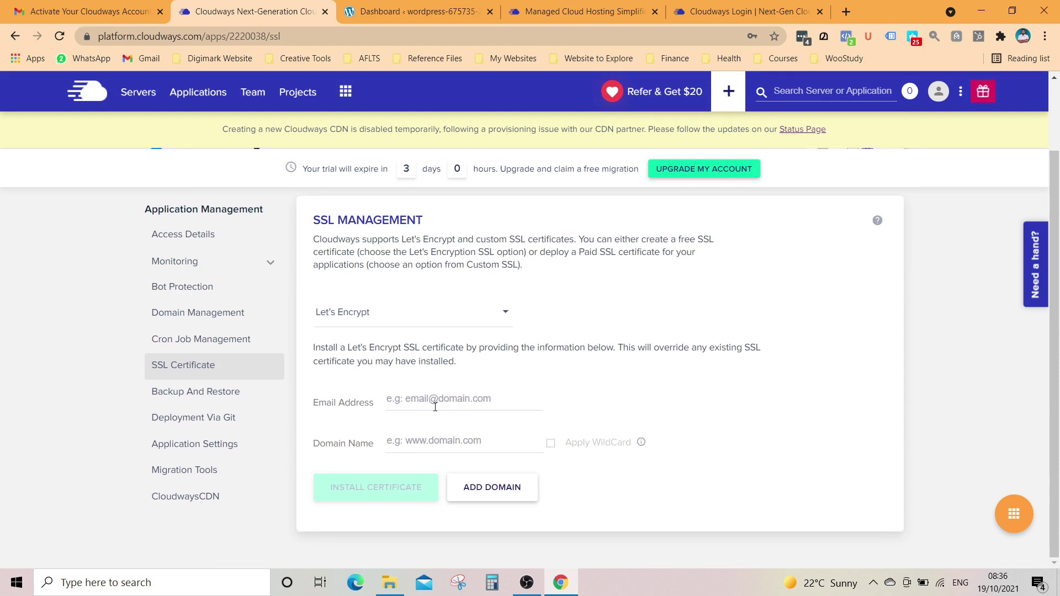
pyautogui.click(392, 315)
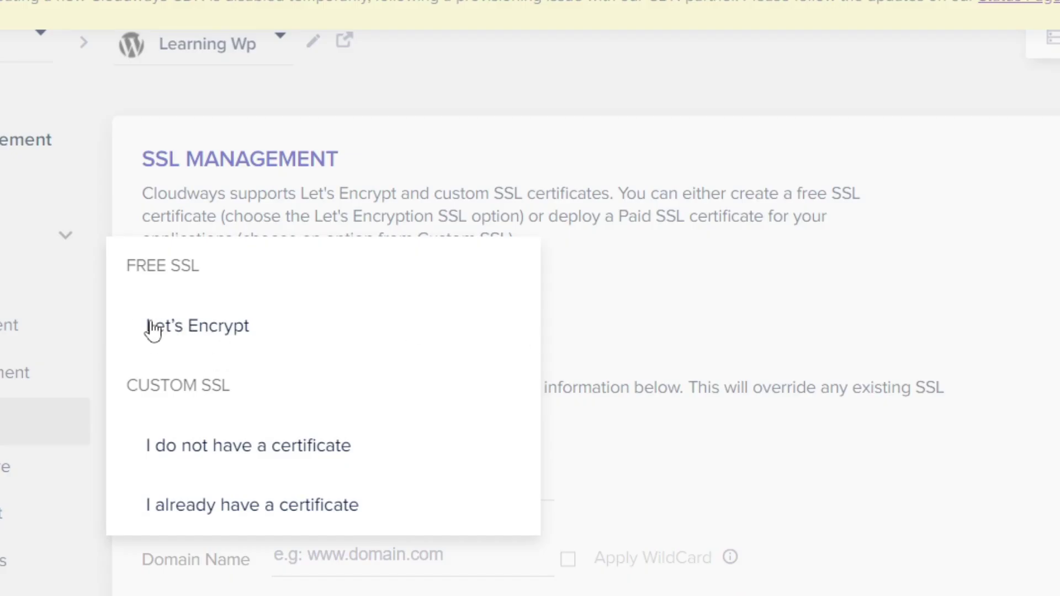
pyautogui.click(193, 334)
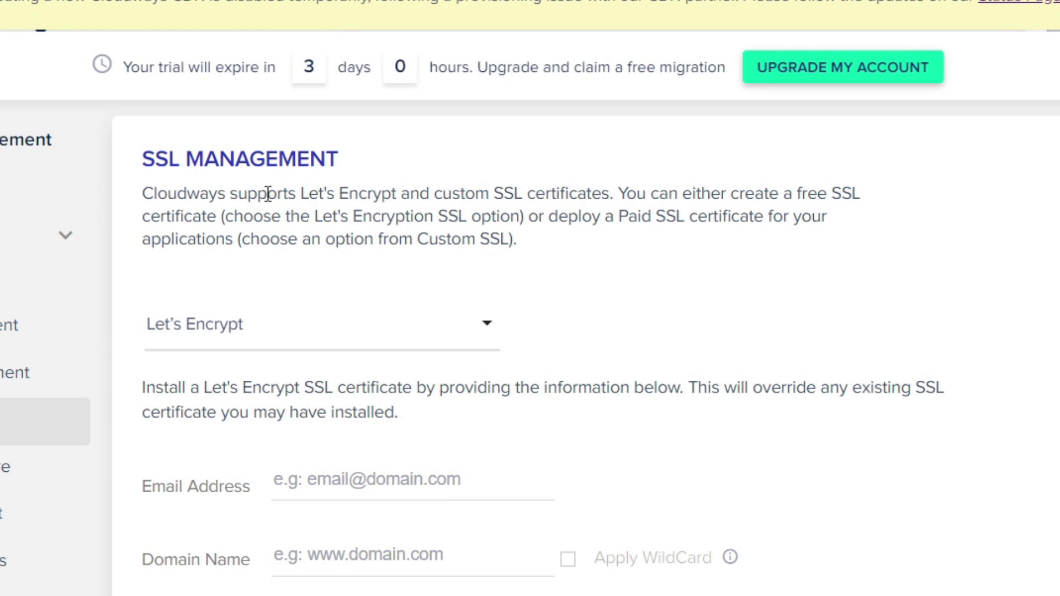
pyautogui.moveTo(611, 194); pyautogui.dragTo(207, 240)
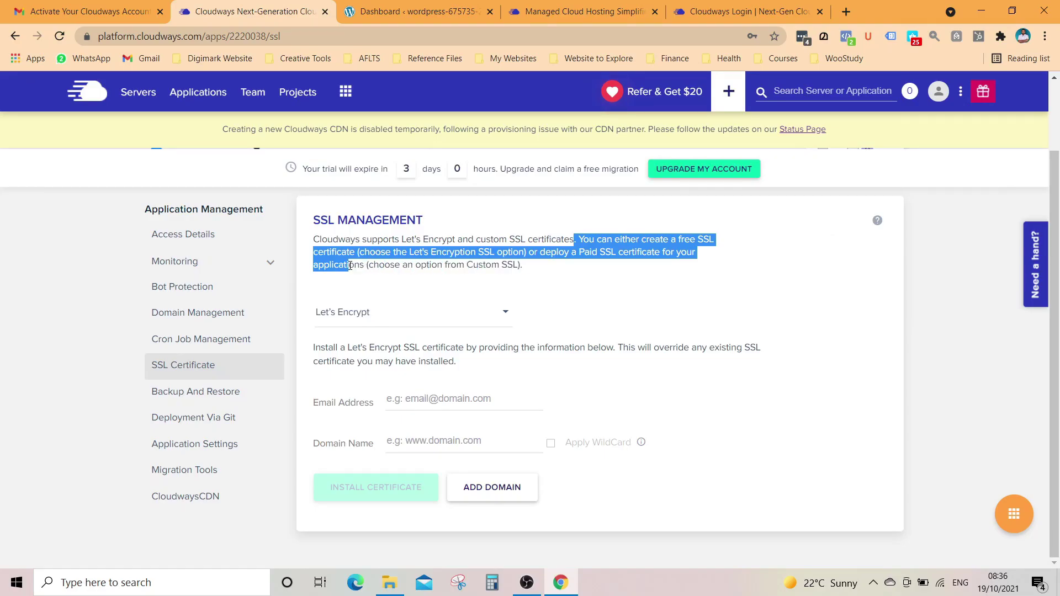
pyautogui.click(618, 298)
pyautogui.scroll(2, 612, 300)
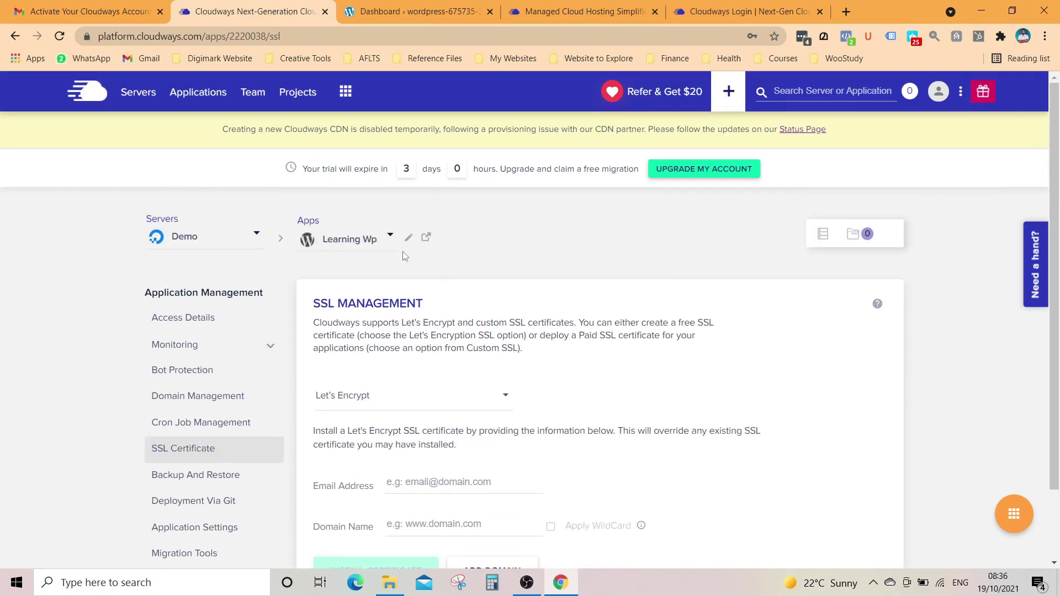
pyautogui.scroll(-2, 218, 339)
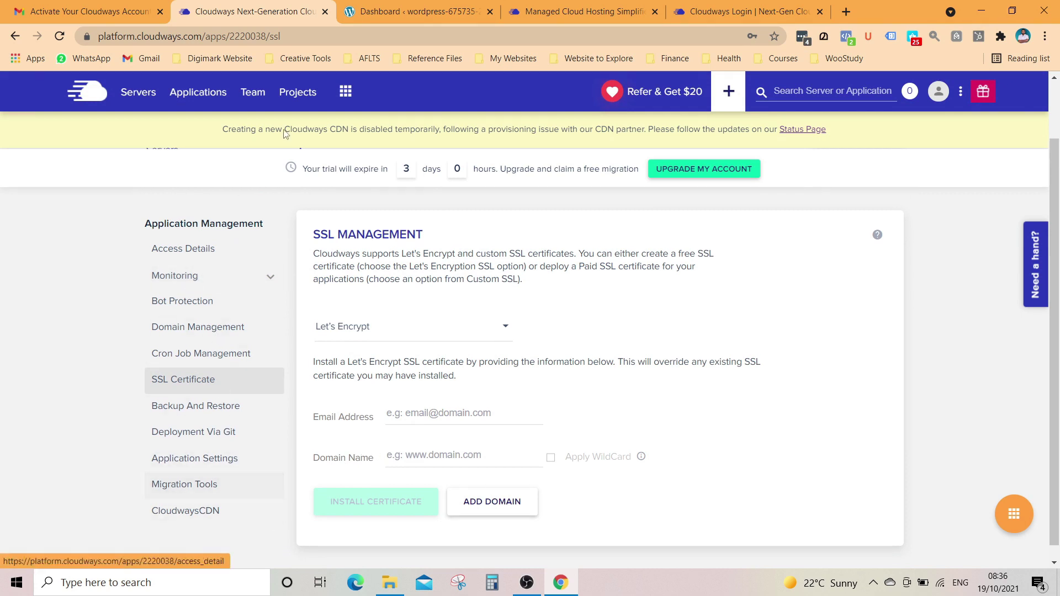
pyautogui.click(404, 12)
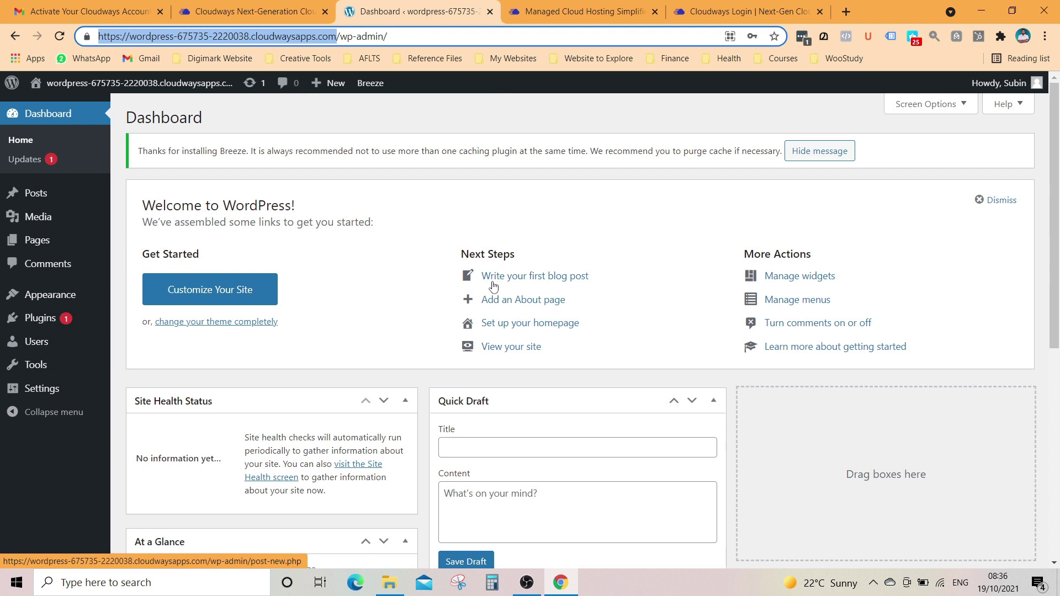
# Open the admin user's Edit Profile page from the Howdy menu.
pyautogui.click(397, 116)
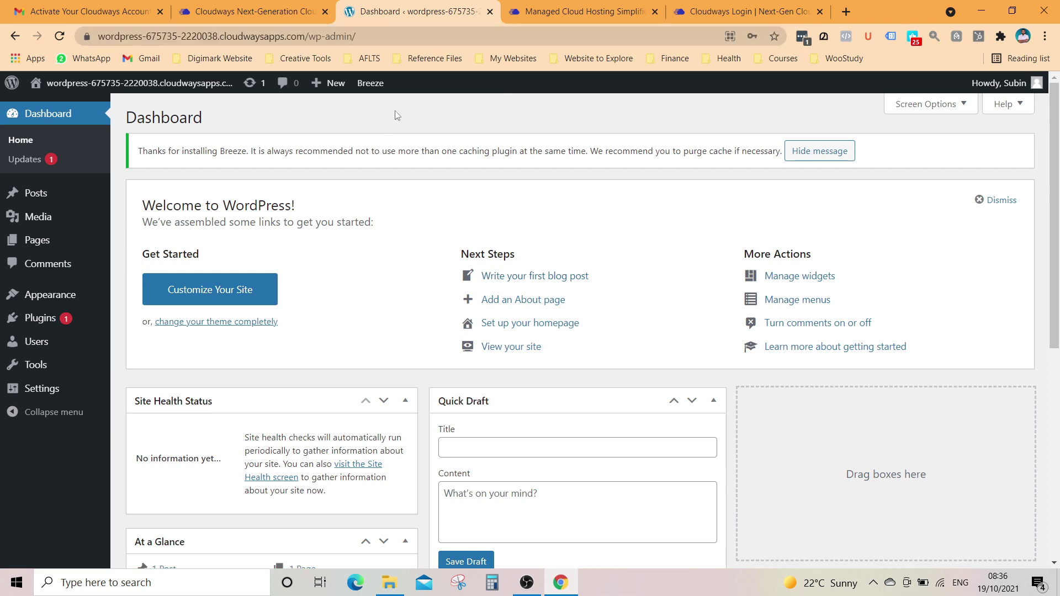
pyautogui.moveTo(1041, 91)
pyautogui.click(955, 162)
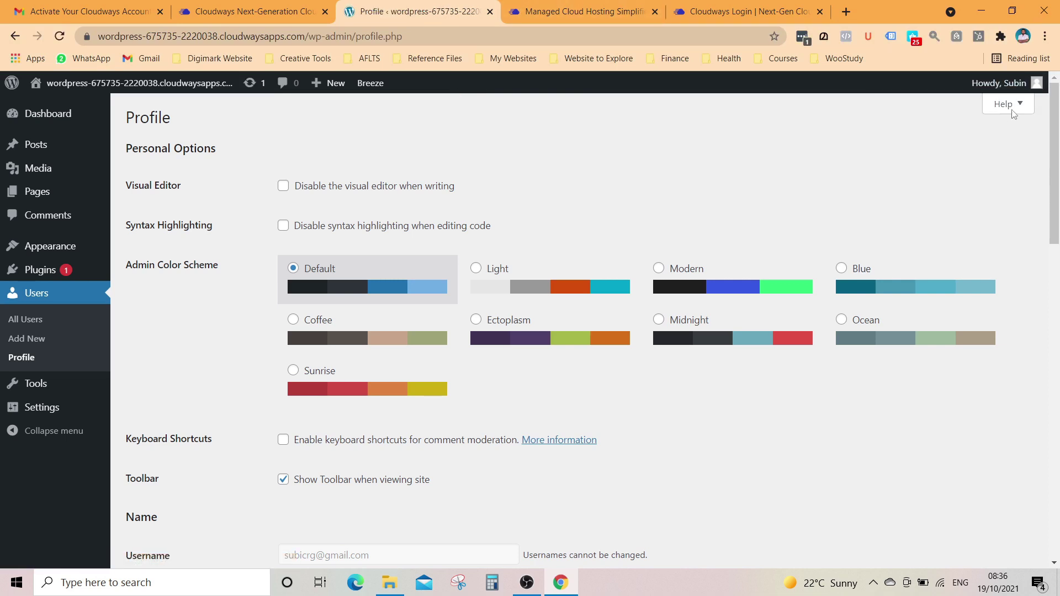
# Log out of WordPress admin and close the WordPress login tab.
pyautogui.moveTo(1024, 93)
pyautogui.click(959, 164)
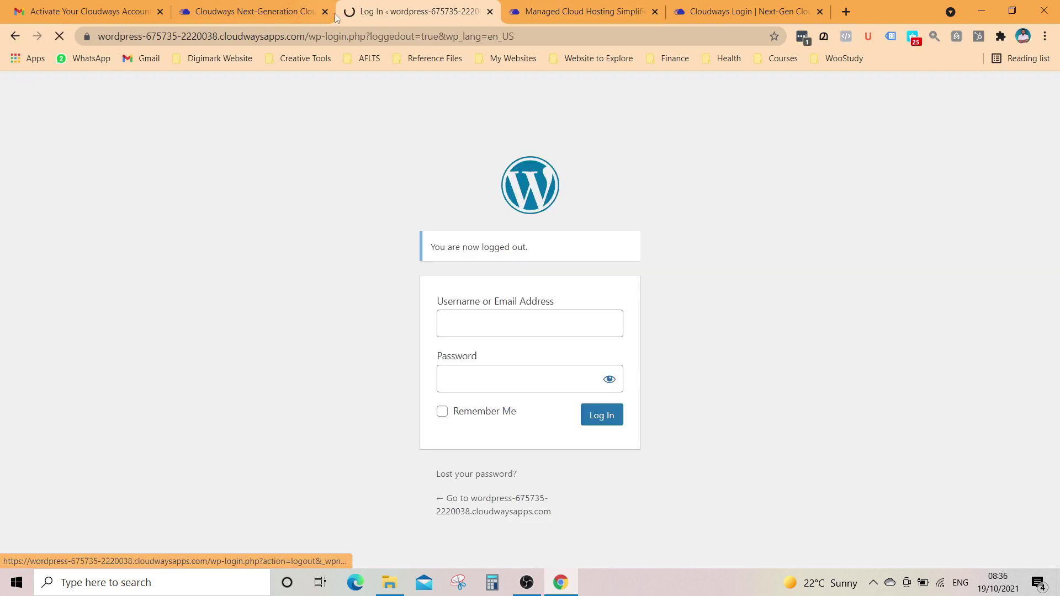
pyautogui.click(267, 10)
pyautogui.click(412, 7)
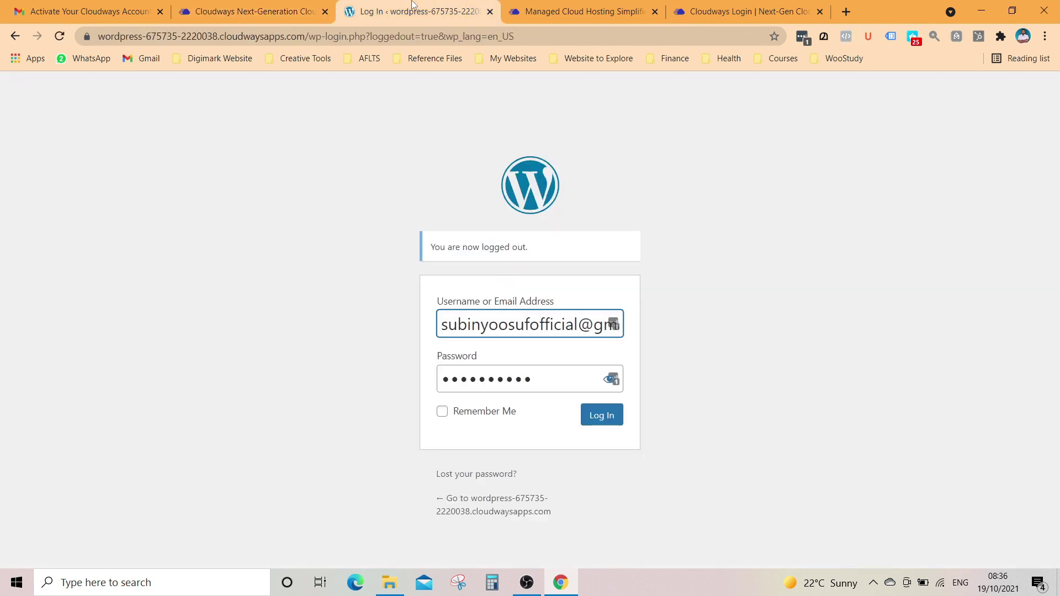
pyautogui.click(491, 12)
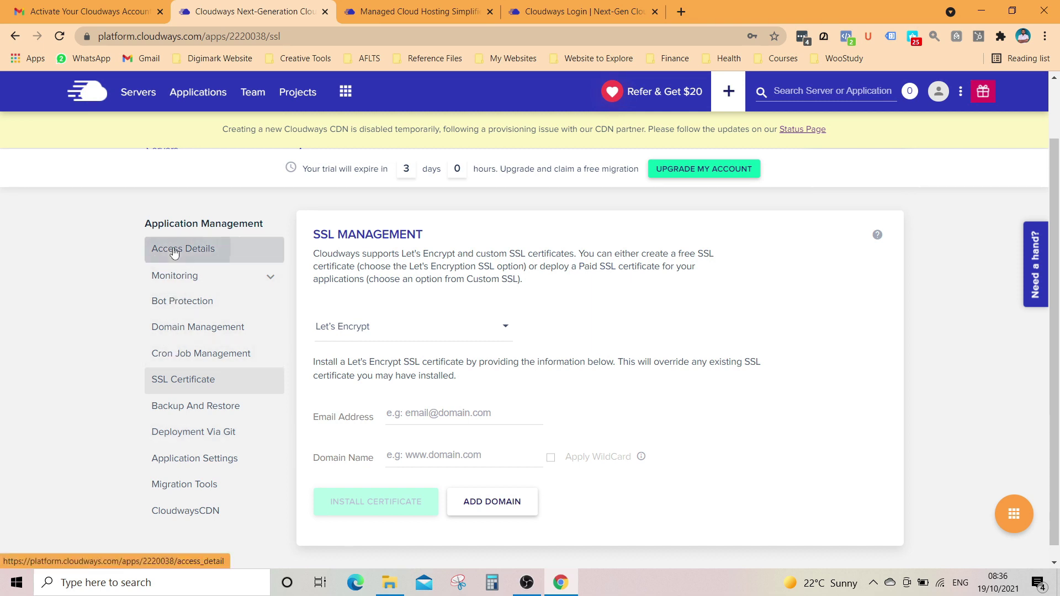
pyautogui.click(190, 249)
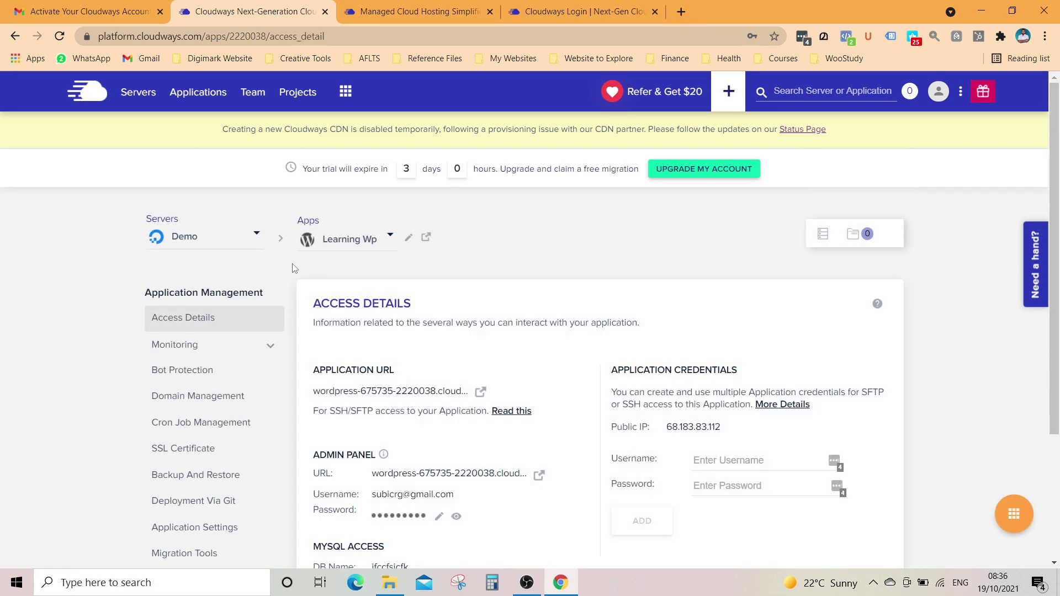
pyautogui.click(230, 247)
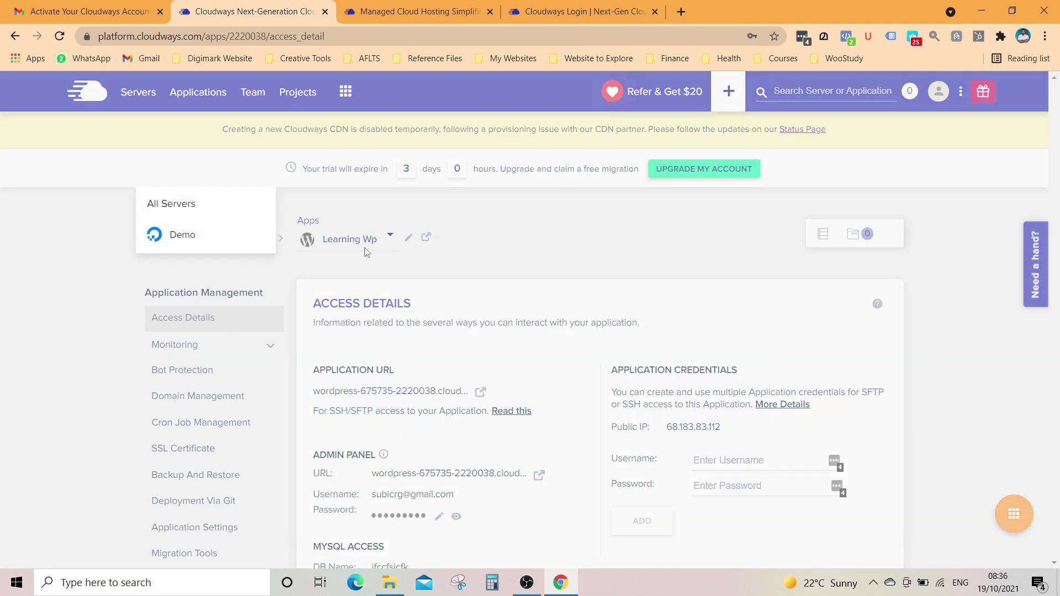
pyautogui.click(531, 240)
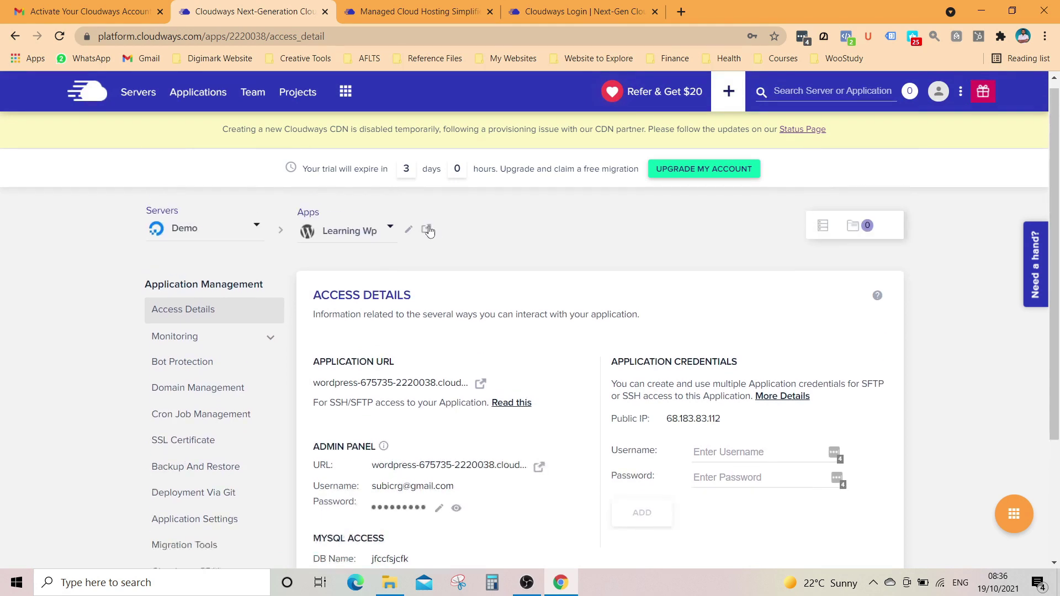
pyautogui.click(392, 238)
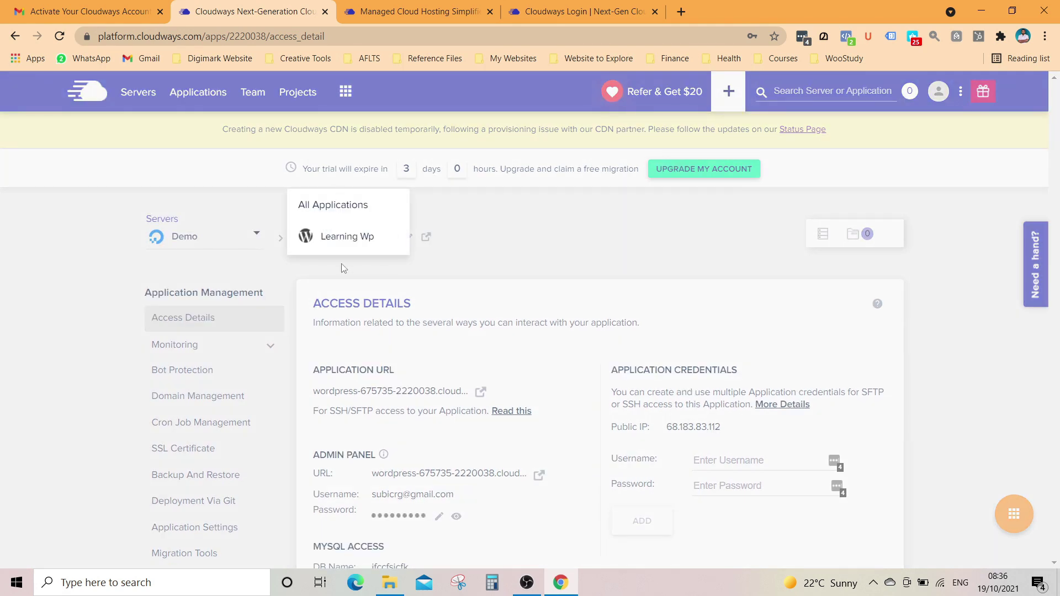
pyautogui.click(548, 244)
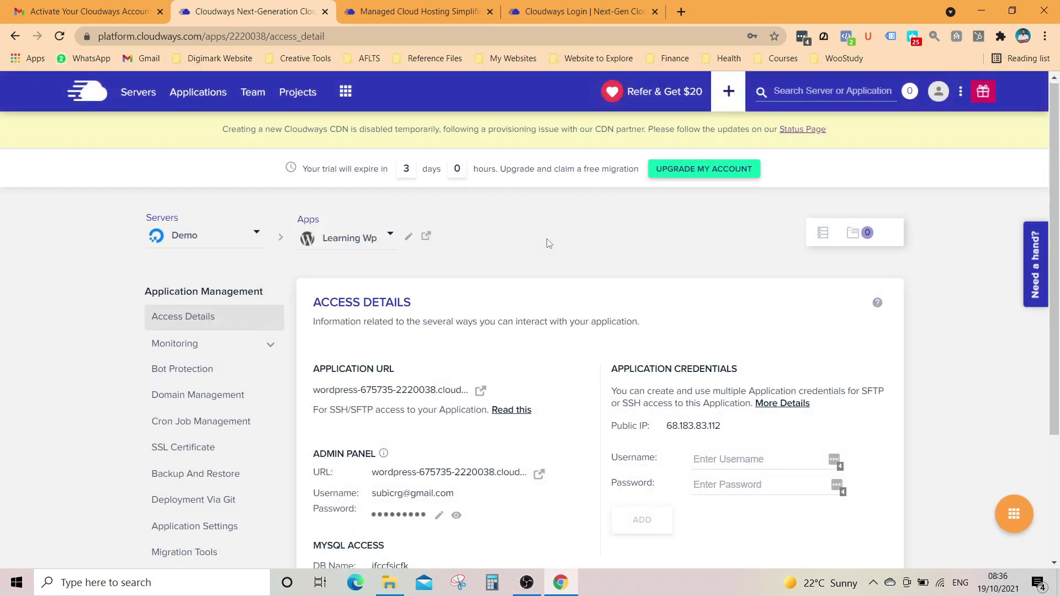
pyautogui.scroll(-2, 520, 282)
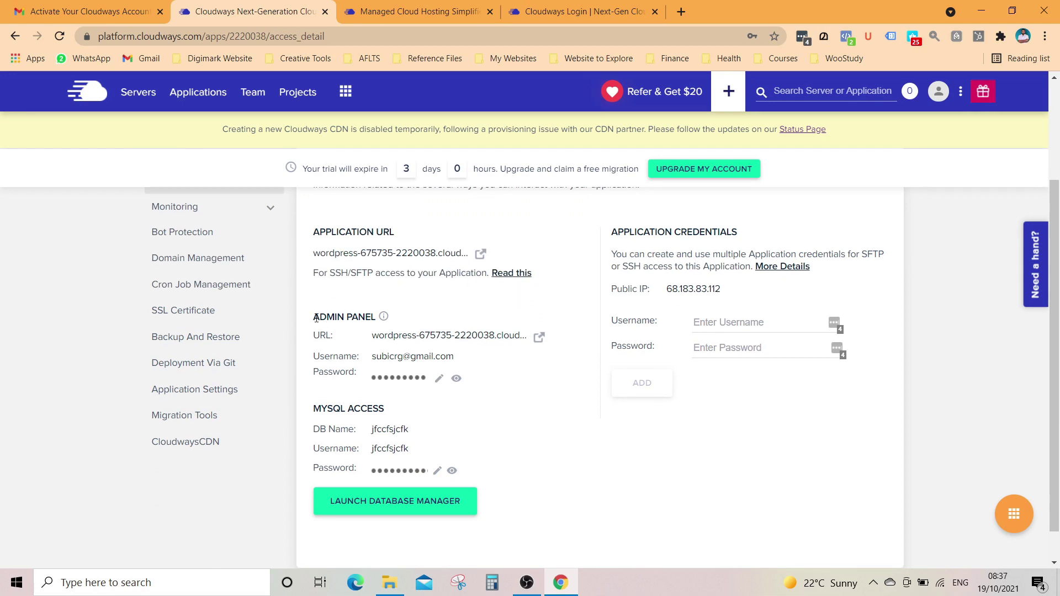
# Open the admin login page and paste the admin username copied from Cloudways.
pyautogui.click(539, 338)
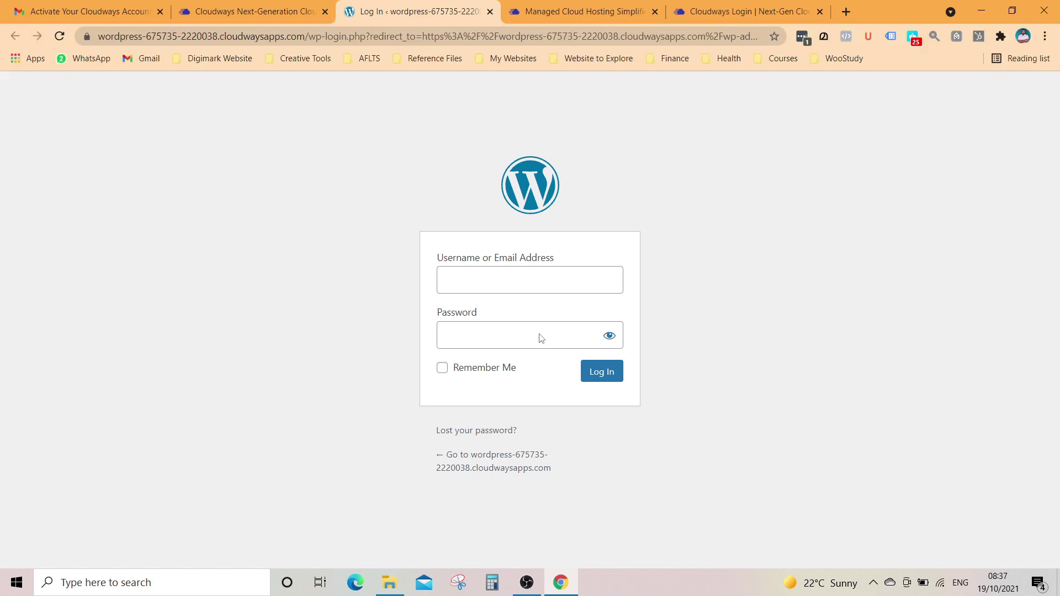
pyautogui.click(251, 11)
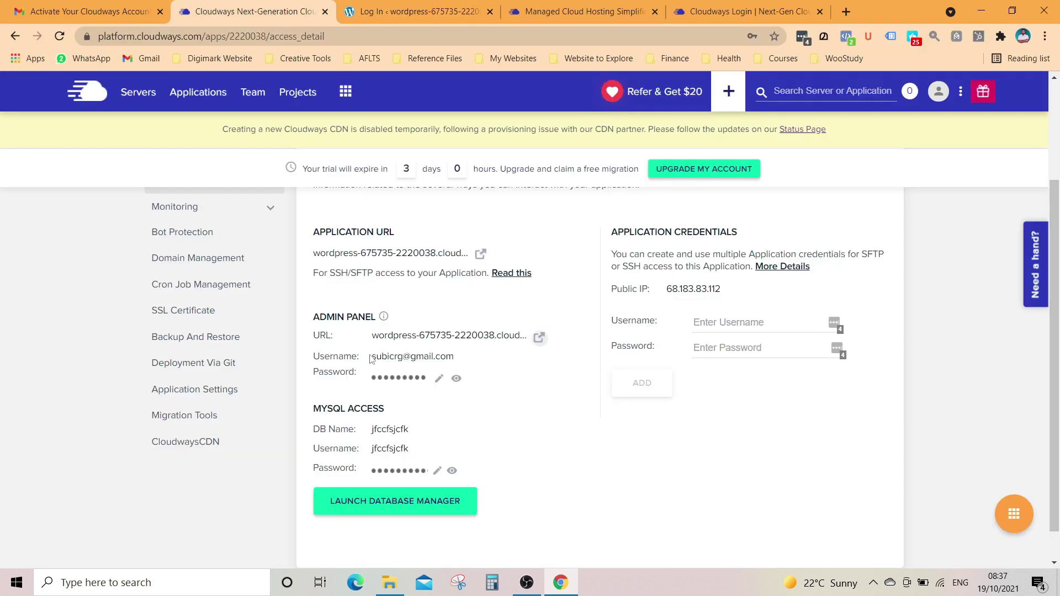
pyautogui.click(401, 360)
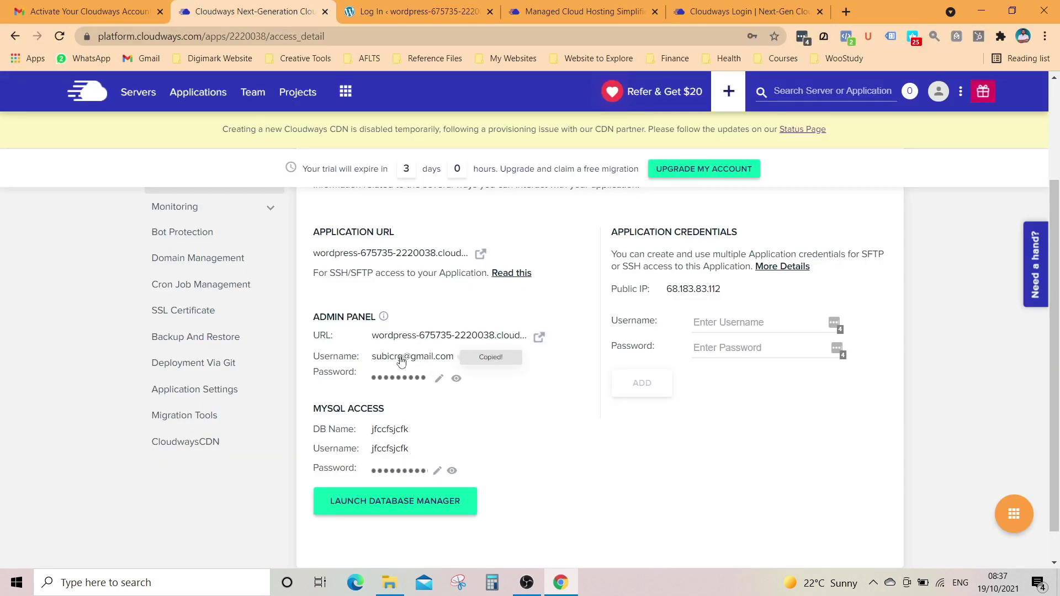
pyautogui.click(431, 11)
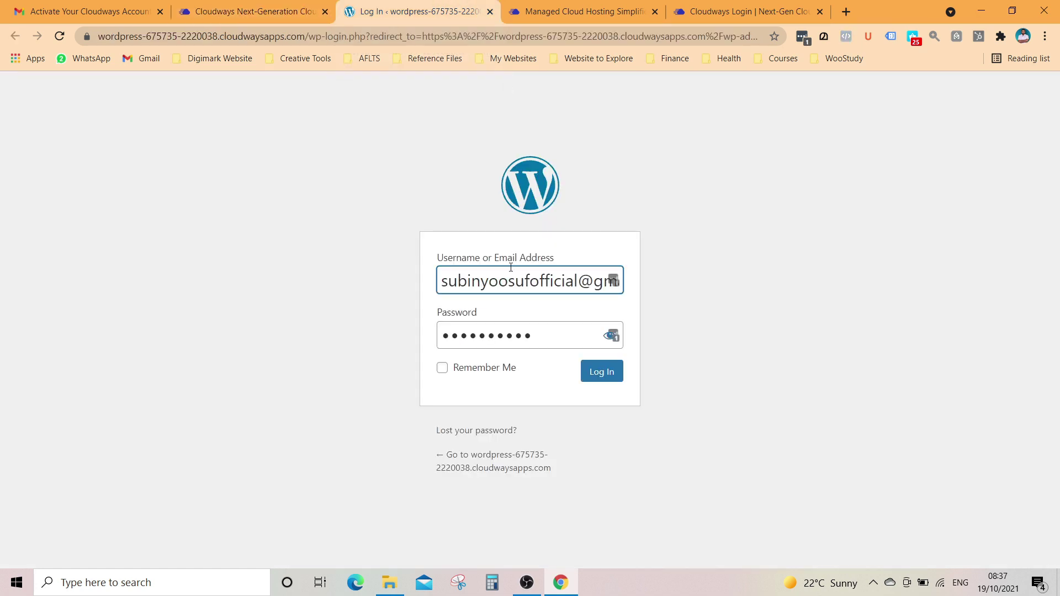
pyautogui.click(510, 267)
pyautogui.hotkey('ctrl', 'a')
pyautogui.hotkey('ctrl', 'v')
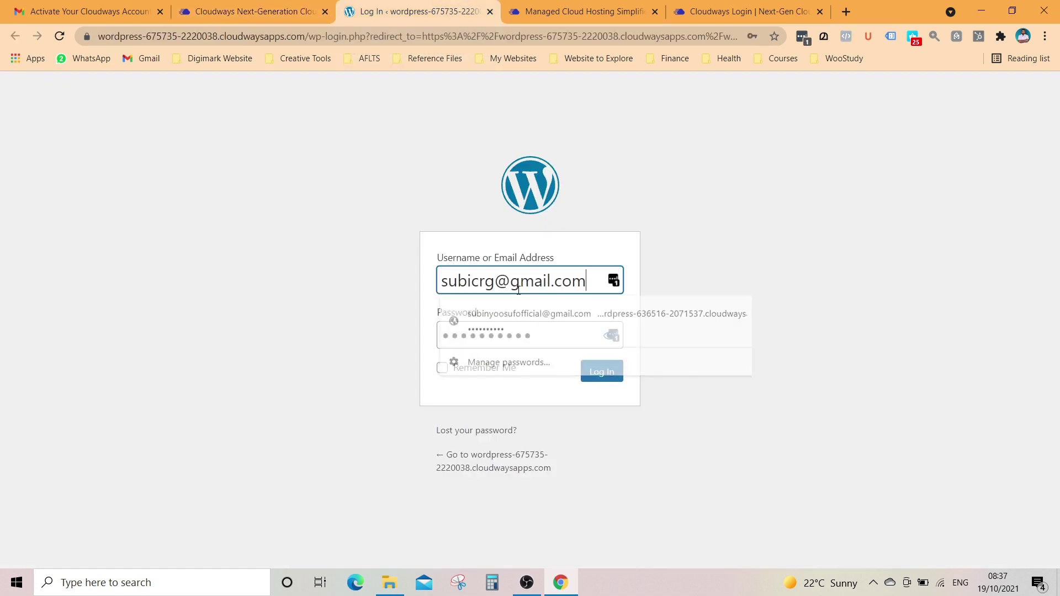
# Paste the admin password, log in, and dismiss the LastPass and Chrome save prompts.
pyautogui.click(254, 11)
pyautogui.click(399, 378)
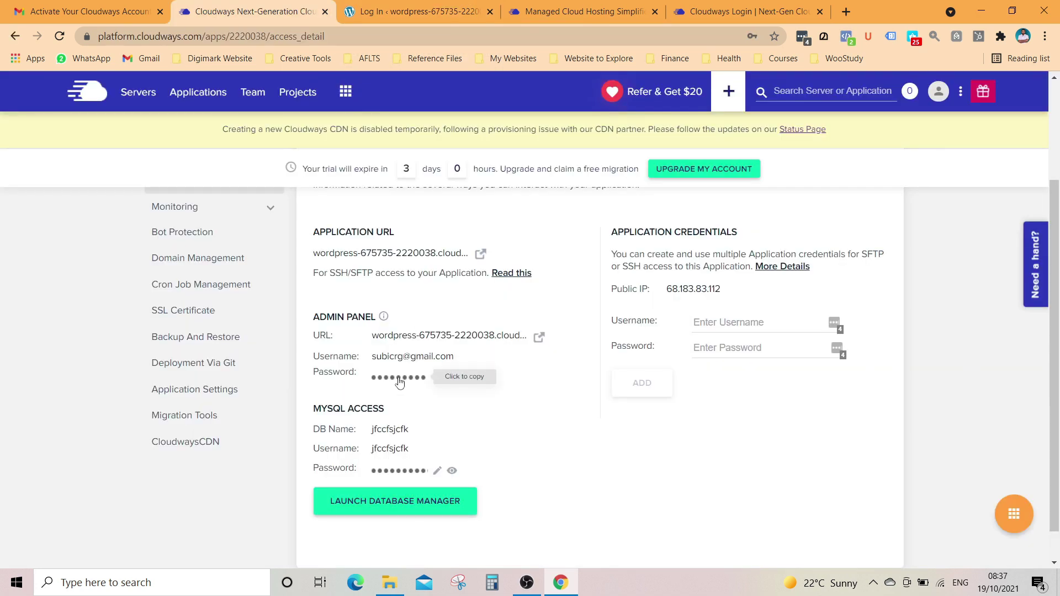
pyautogui.click(414, 11)
pyautogui.moveTo(536, 335); pyautogui.dragTo(405, 343)
pyautogui.hotkey('ctrl', 'v')
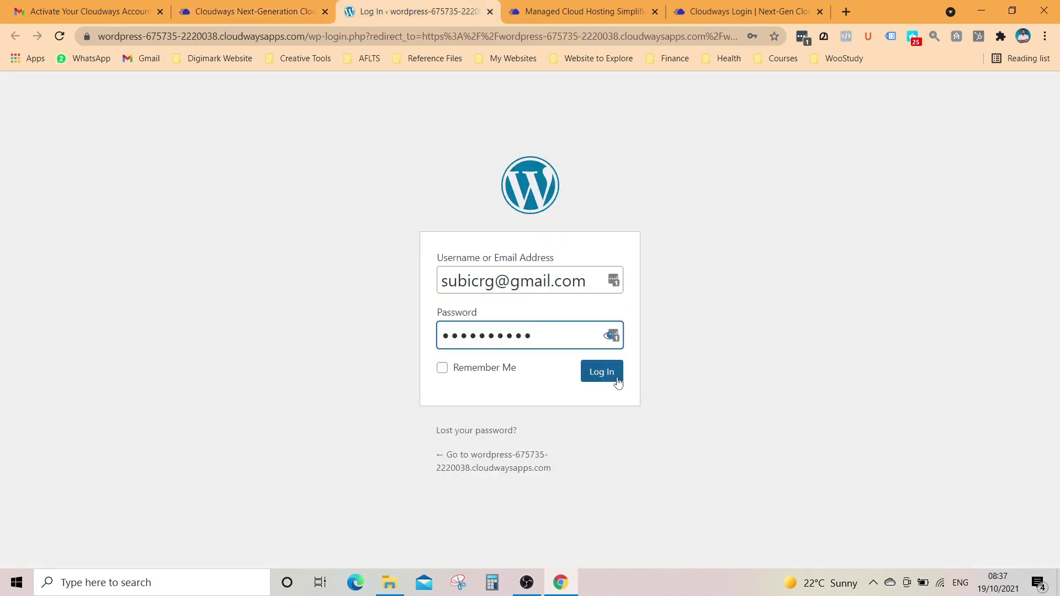
pyautogui.click(613, 378)
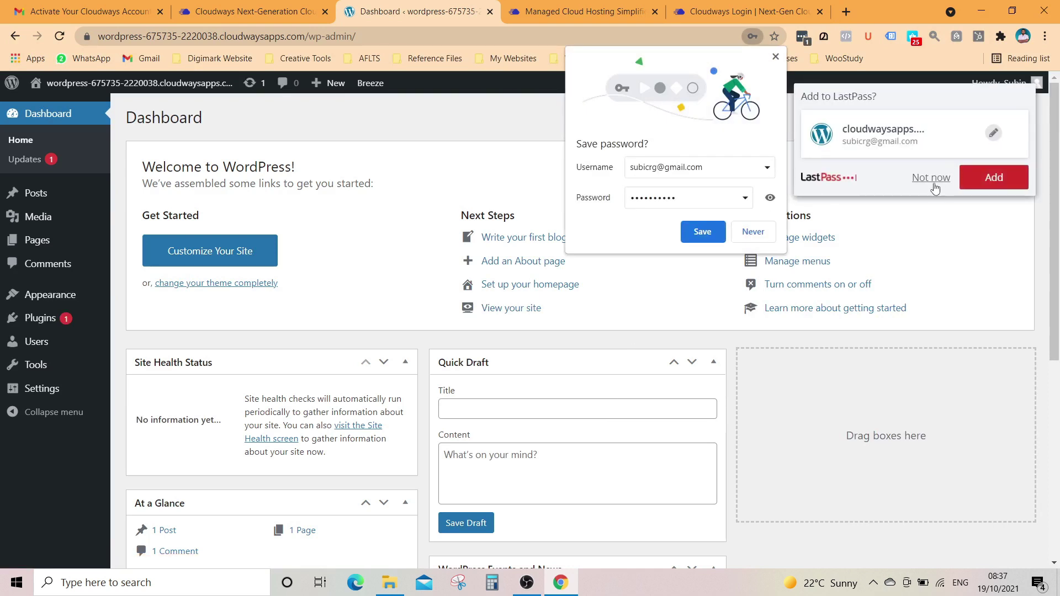
pyautogui.click(934, 189)
pyautogui.click(776, 57)
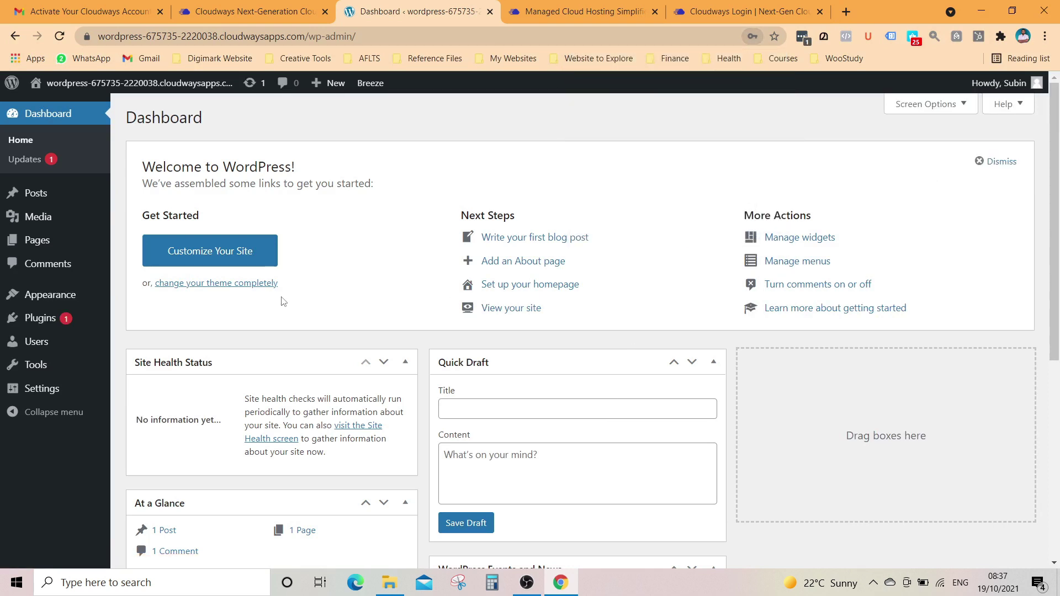
# Open Visit Site from the admin bar in a new tab to view the live site.
pyautogui.scroll(-1, 50, 309)
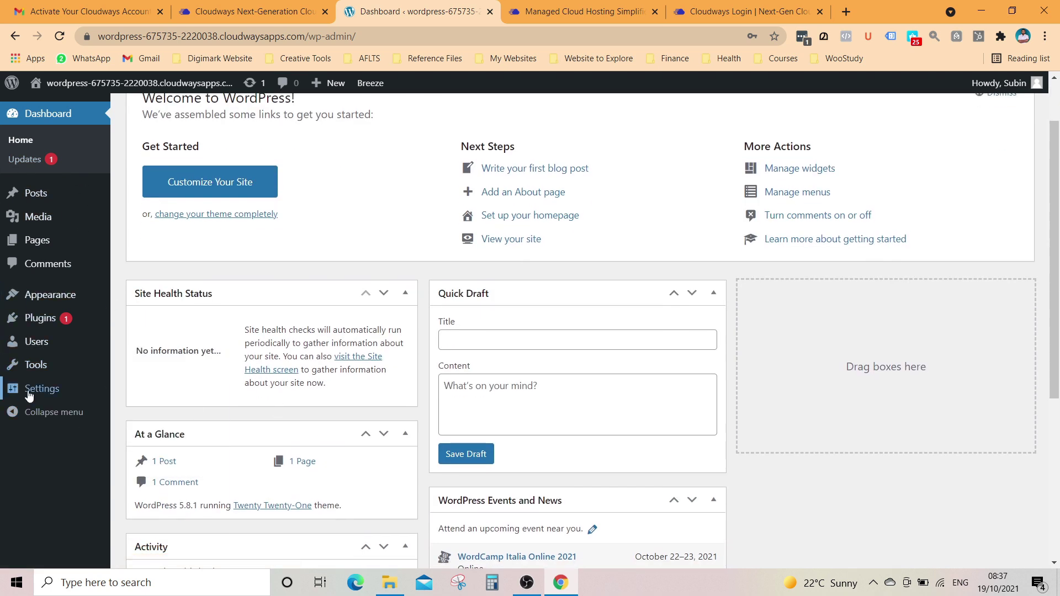
pyautogui.moveTo(48, 391)
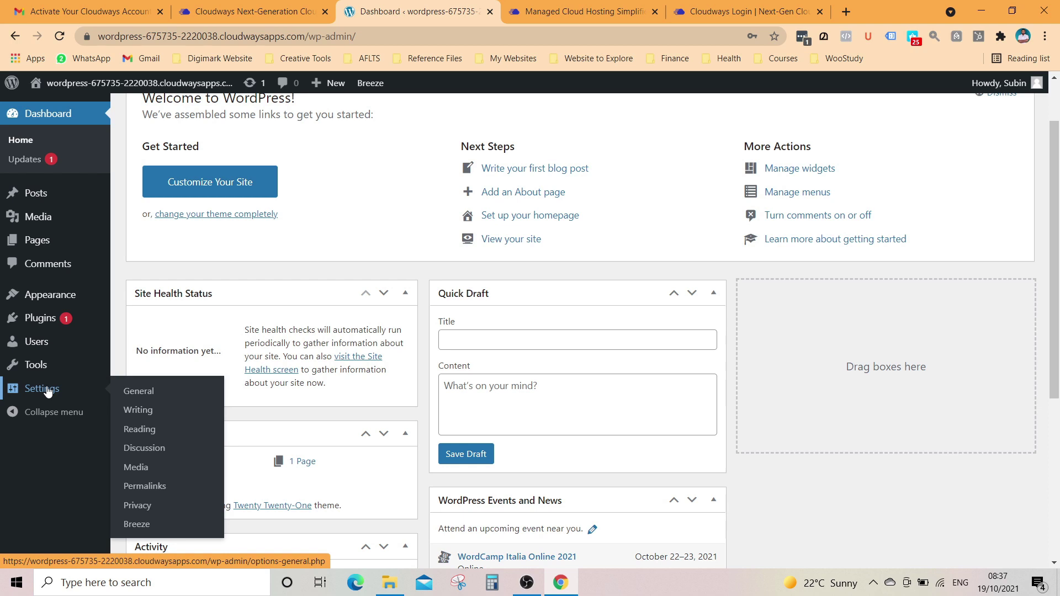
pyautogui.moveTo(152, 93)
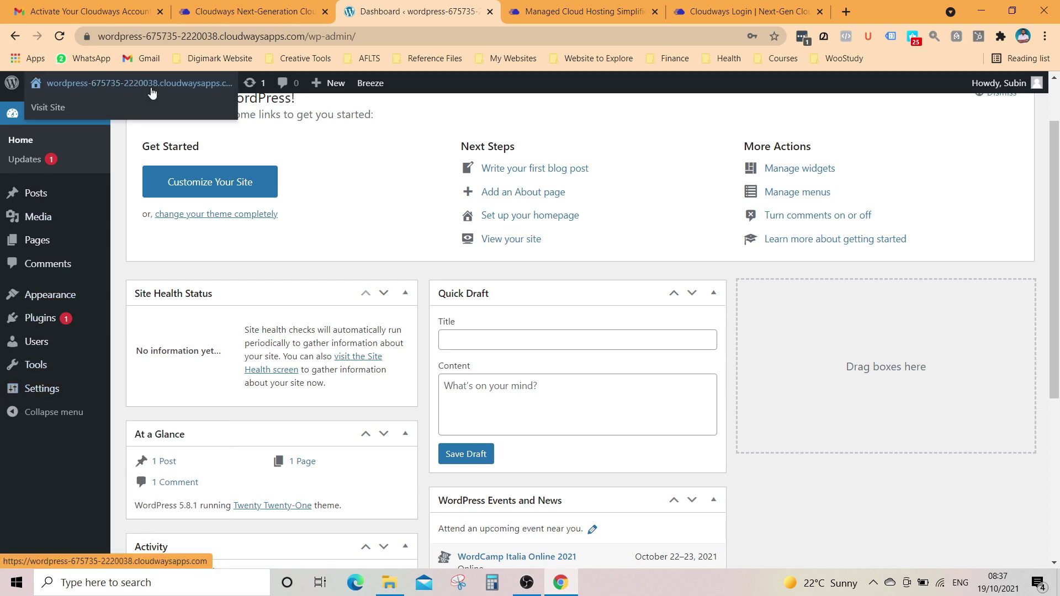
pyautogui.rightClick(62, 108)
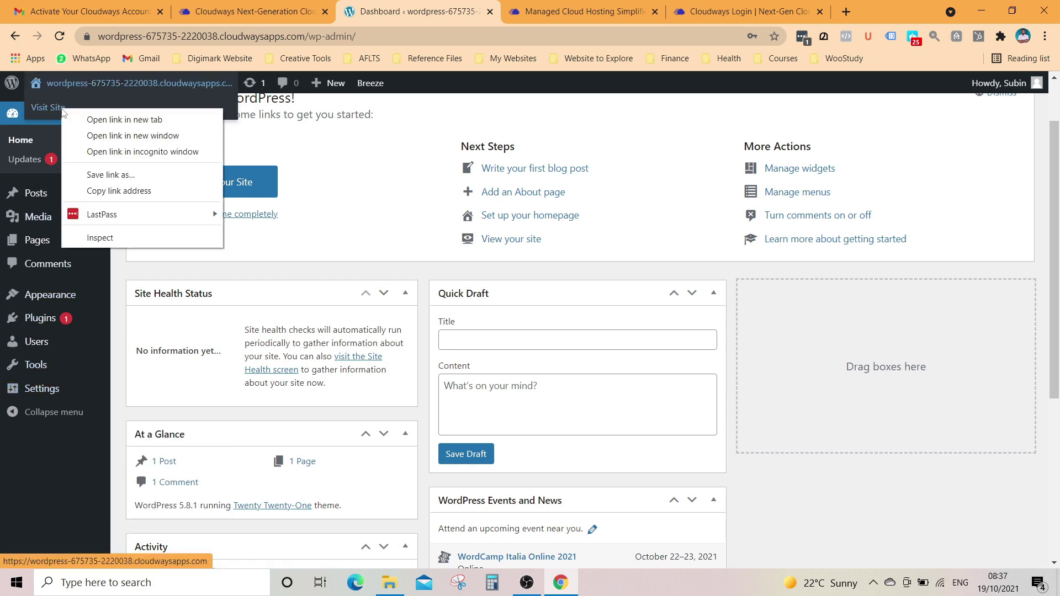
pyautogui.click(91, 120)
pyautogui.click(513, 11)
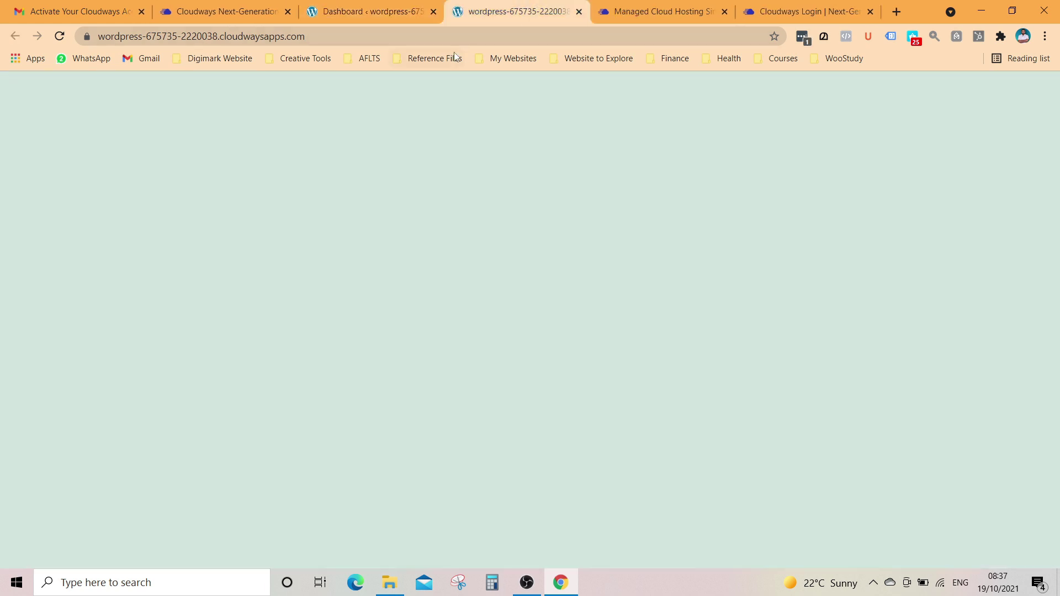
# Close the Managed Cloud Hosting and Cloudways Login tabs and return to the dashboard.
pyautogui.click(696, 7)
pyautogui.click(725, 12)
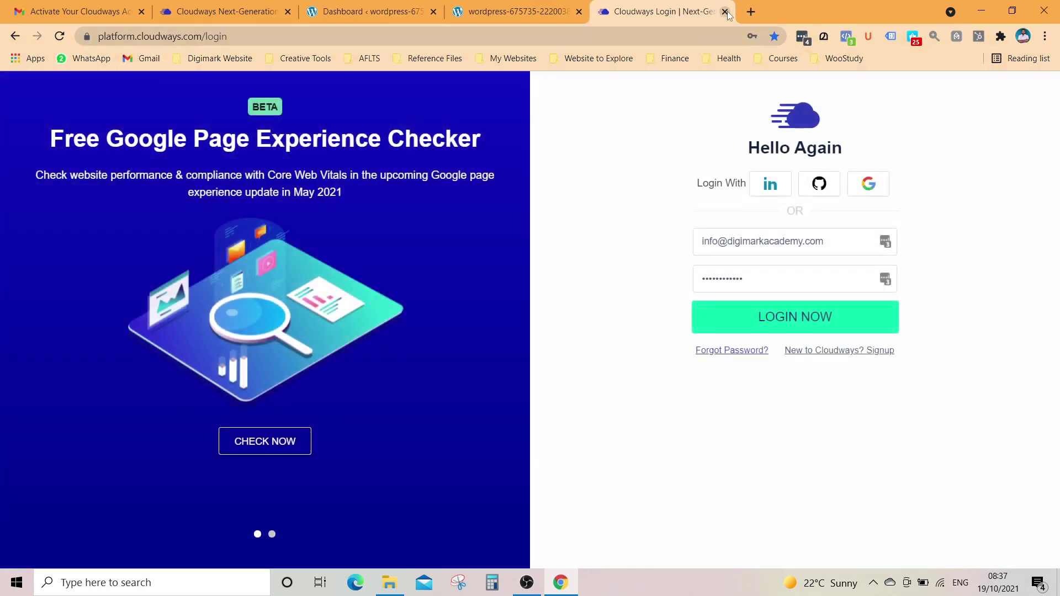
pyautogui.click(724, 12)
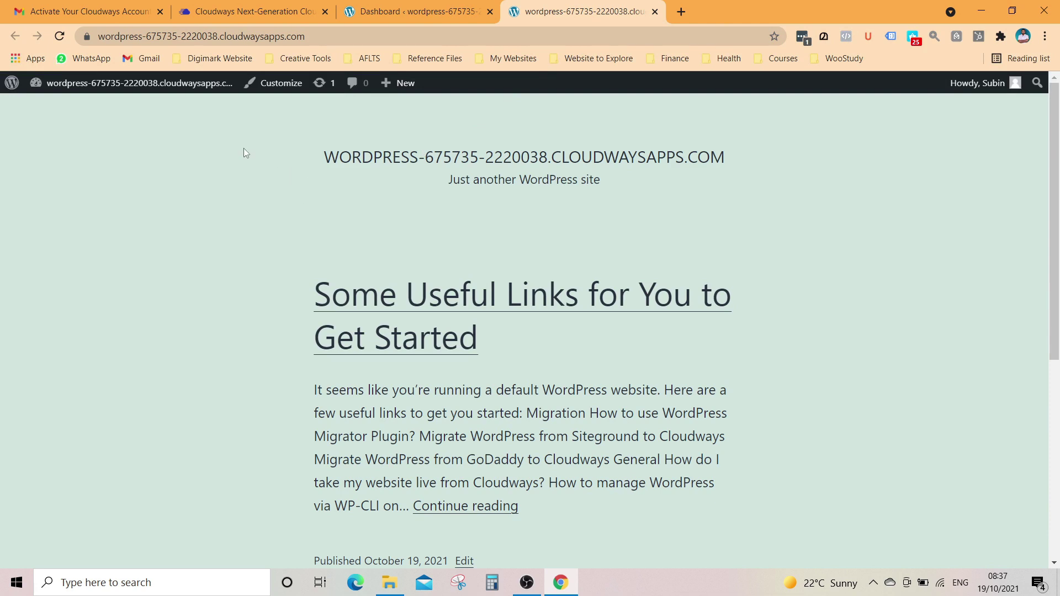
pyautogui.scroll(-6, 367, 402)
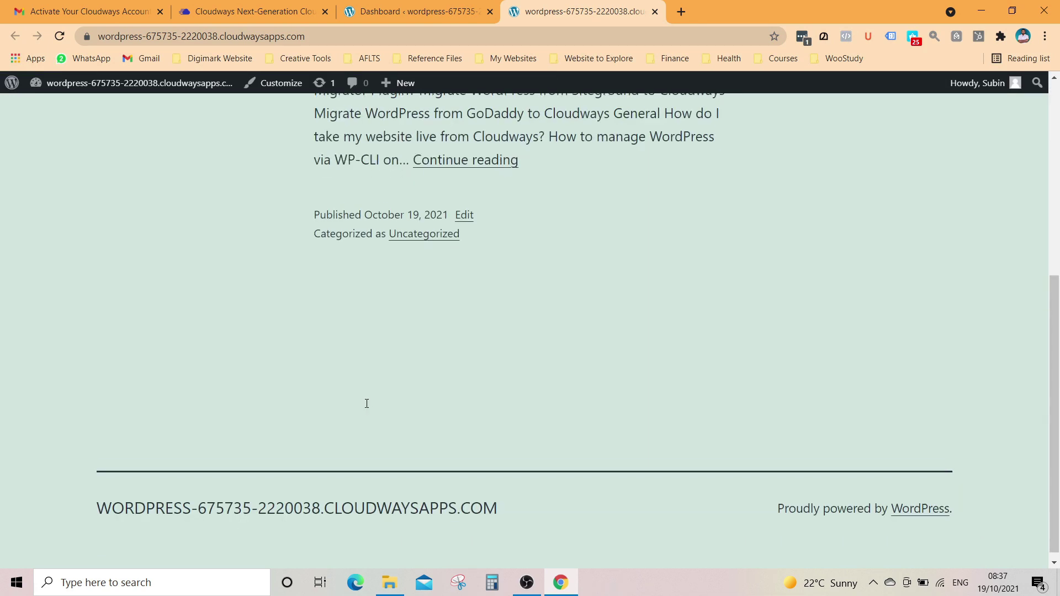
pyautogui.scroll(6, 611, 167)
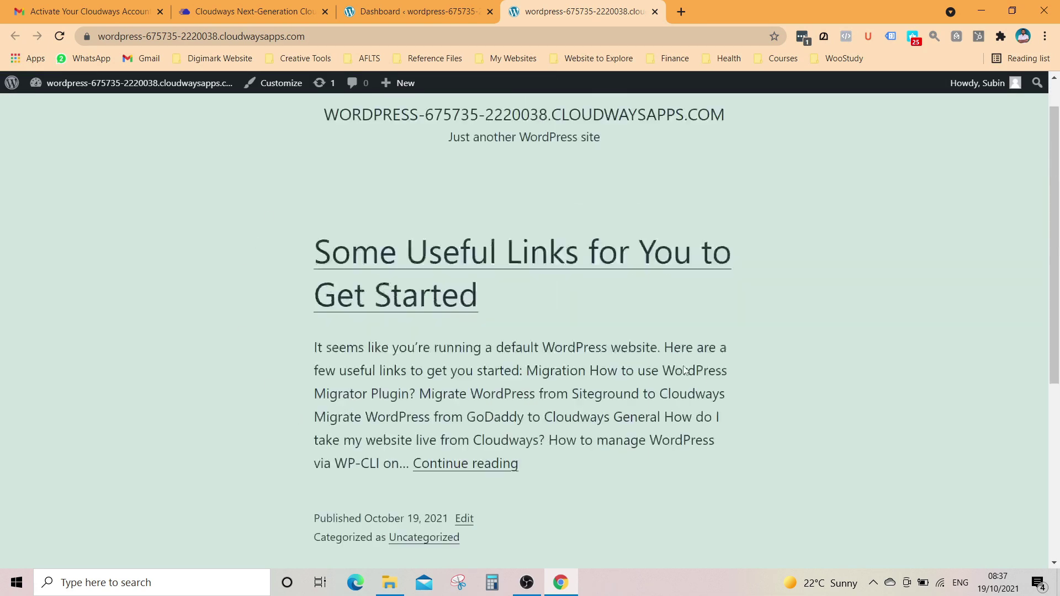
pyautogui.click(442, 11)
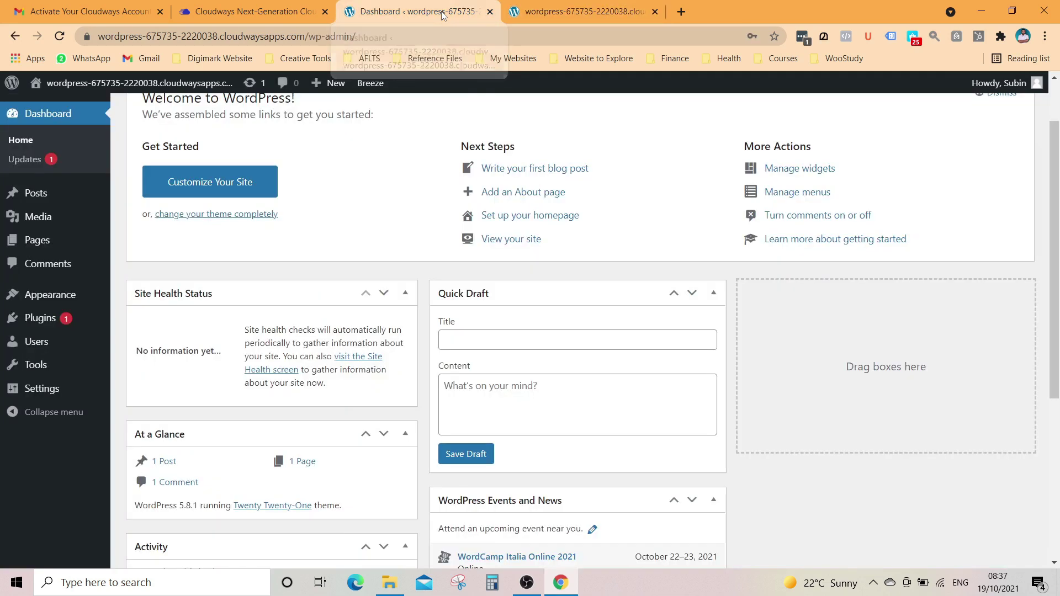
# In General settings, change the Site Title to 'Learn Website Making'.
pyautogui.click(538, 590)
pyautogui.click(538, 590)
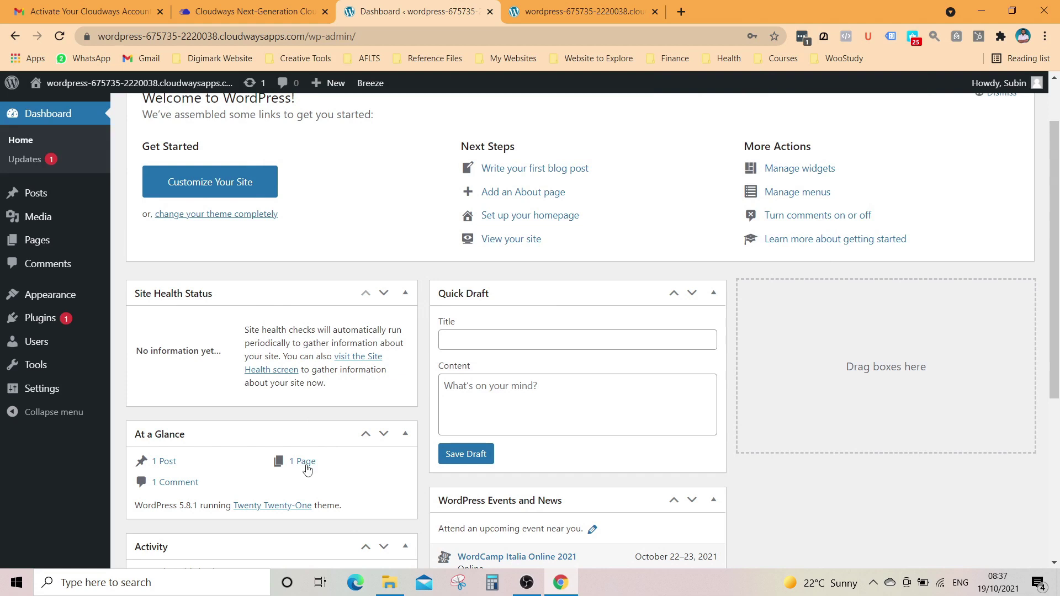
pyautogui.moveTo(66, 294)
pyautogui.scroll(2, 143, 293)
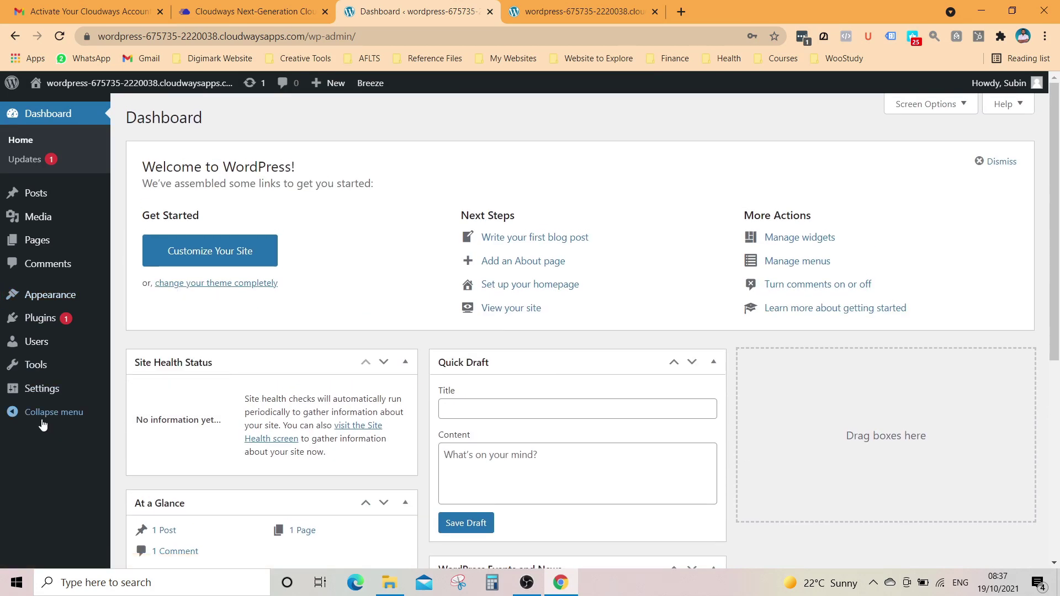
pyautogui.moveTo(31, 391)
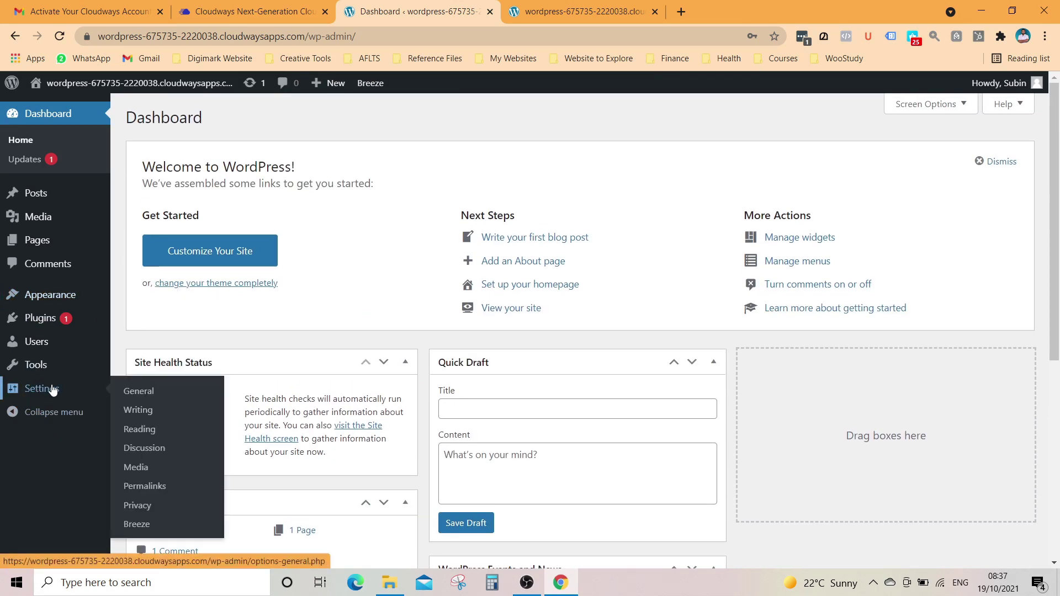
pyautogui.click(127, 397)
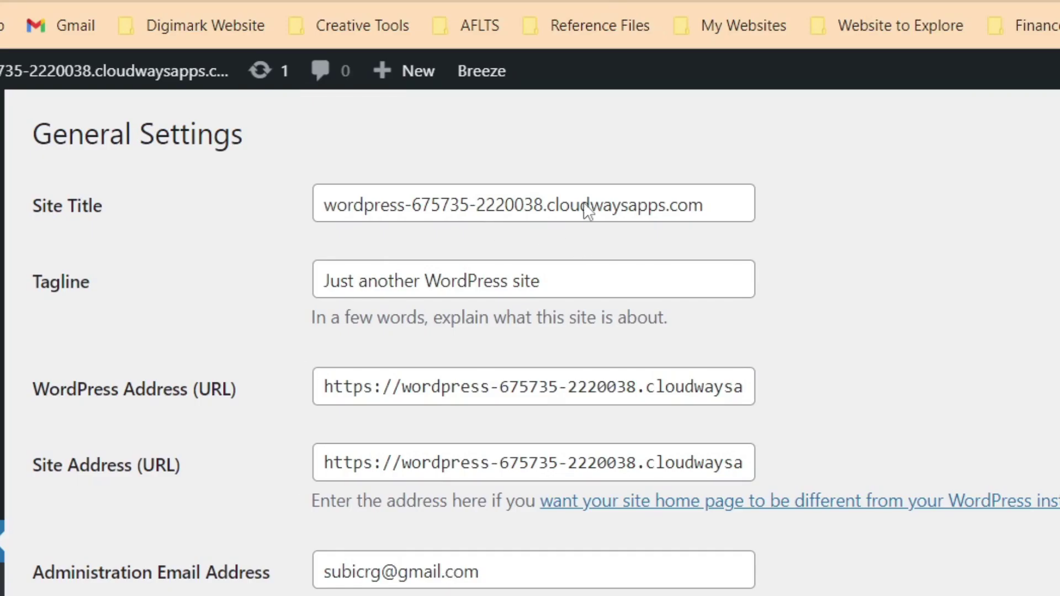
pyautogui.click(586, 202)
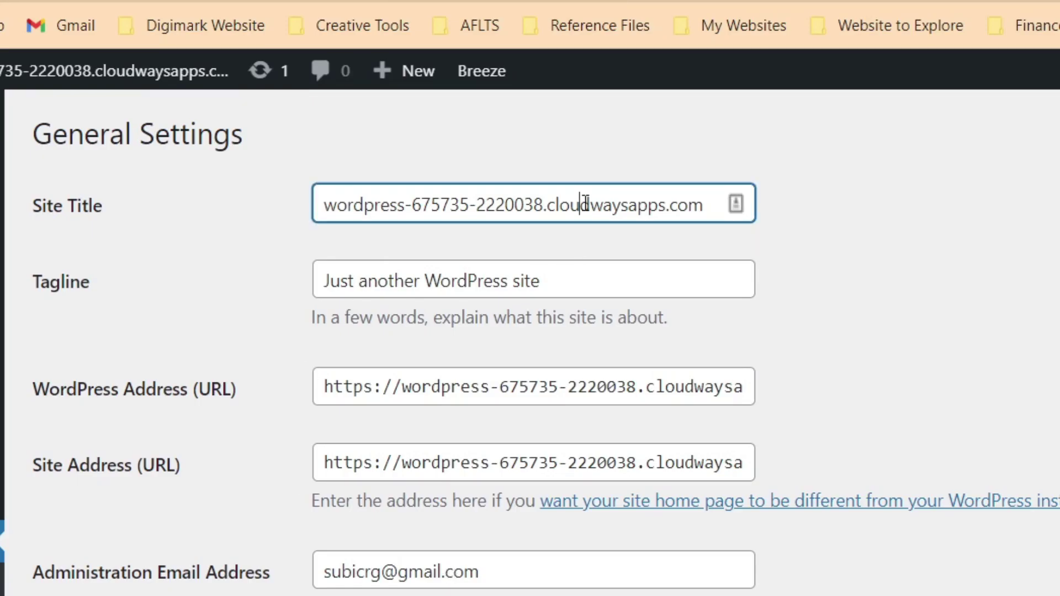
pyautogui.hotkey('ctrl', 'a')
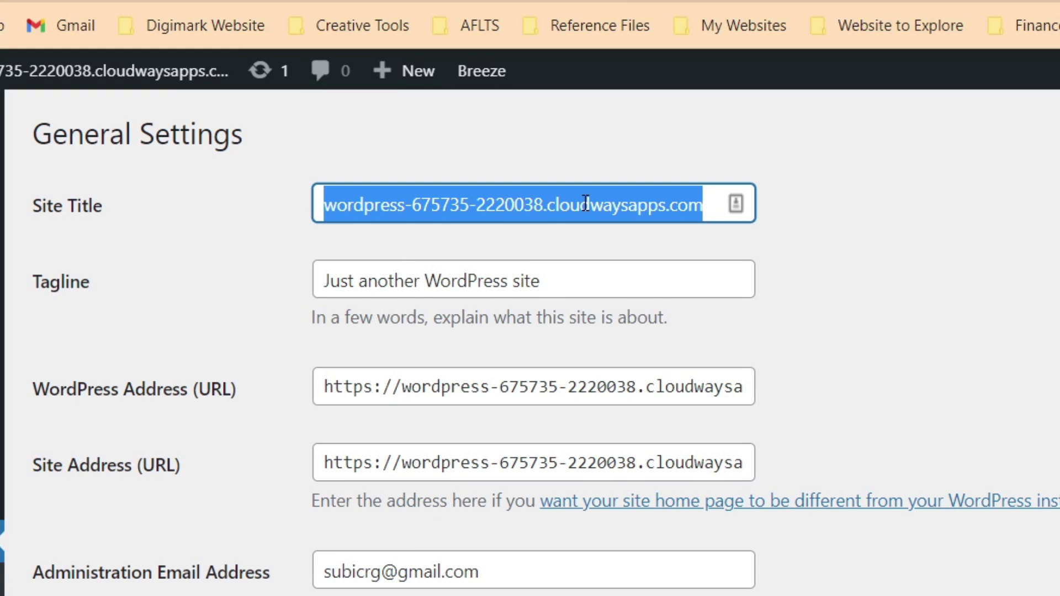
pyautogui.write('Learn ')
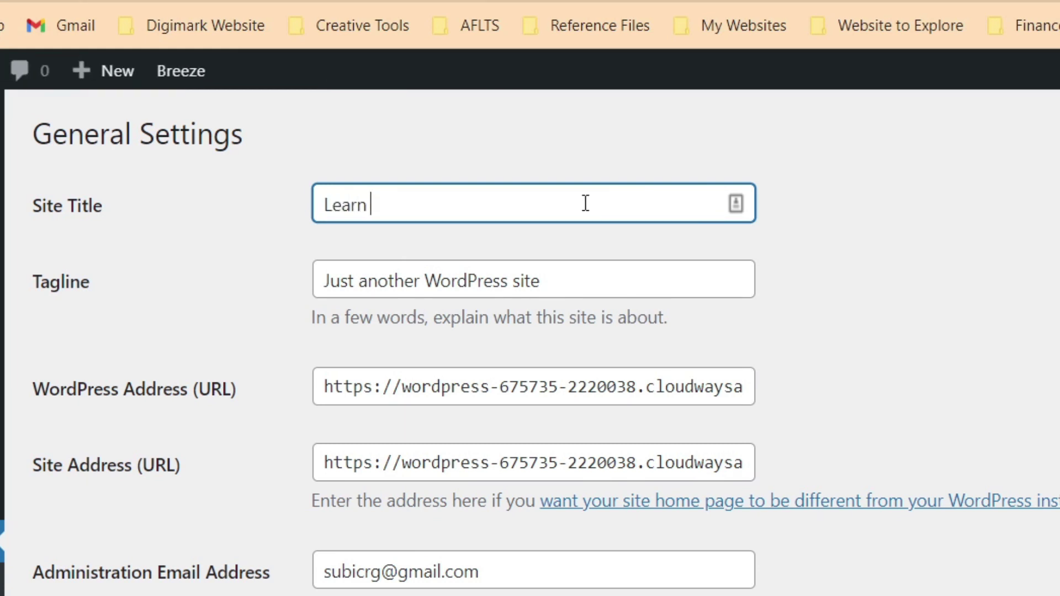
pyautogui.write('Website')
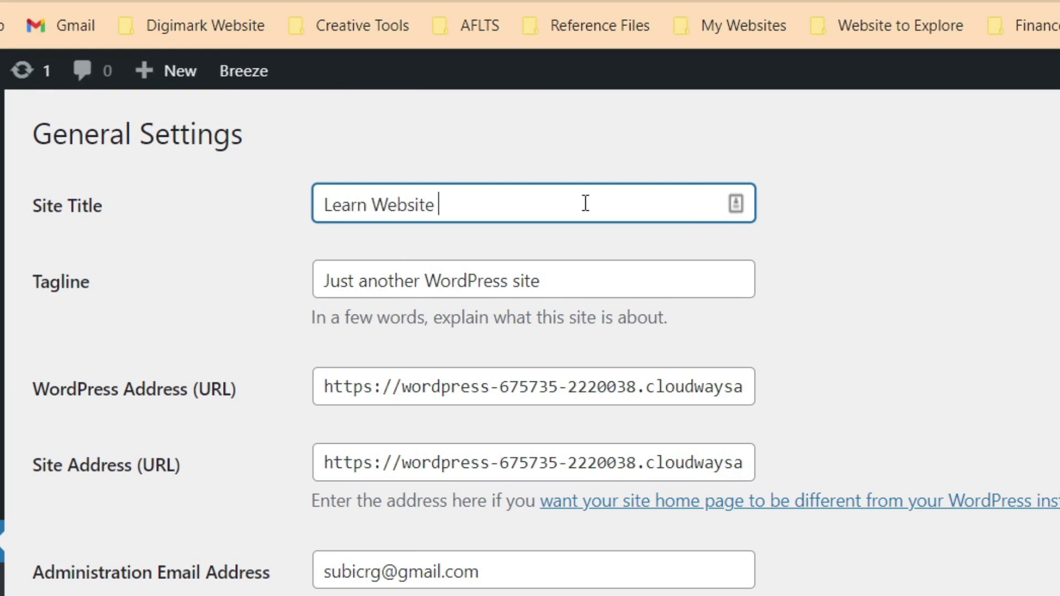
pyautogui.write(' Making')
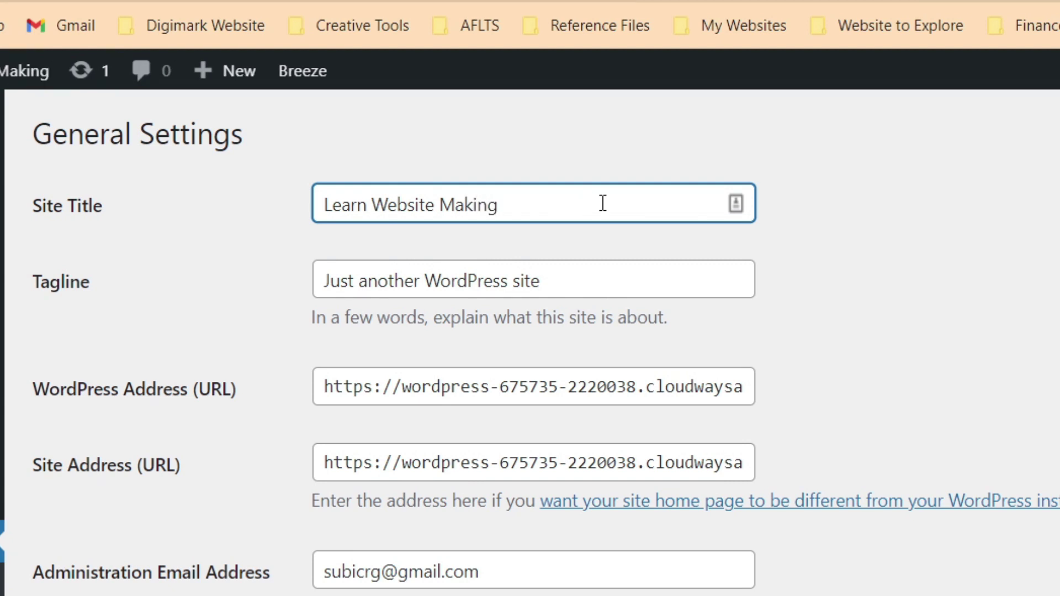
pyautogui.click(941, 228)
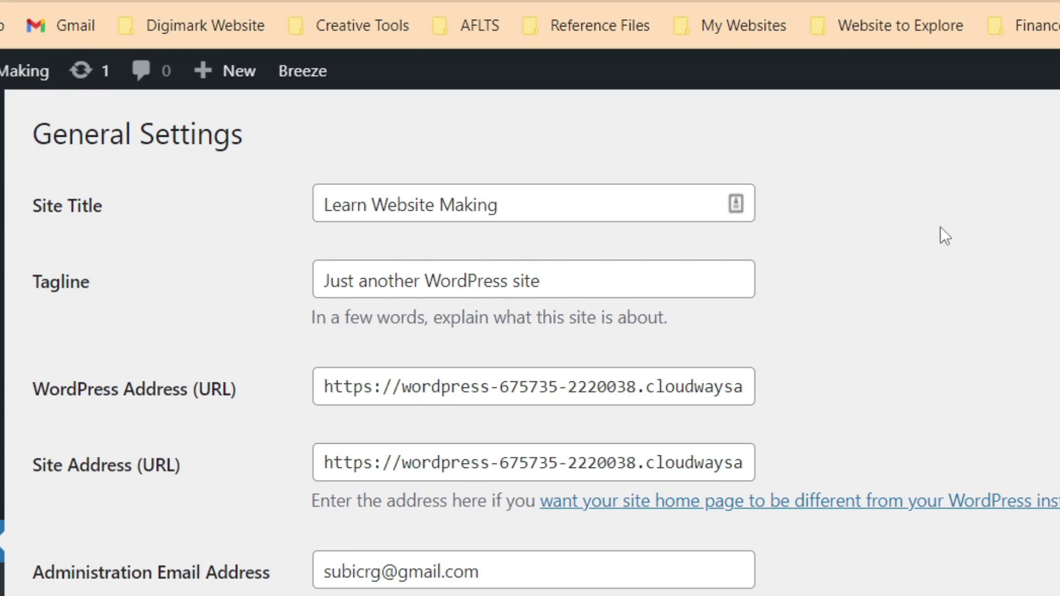
# Replace the tagline with the author's tutorials tagline and save the changes.
pyautogui.moveTo(622, 280); pyautogui.dragTo(129, 278)
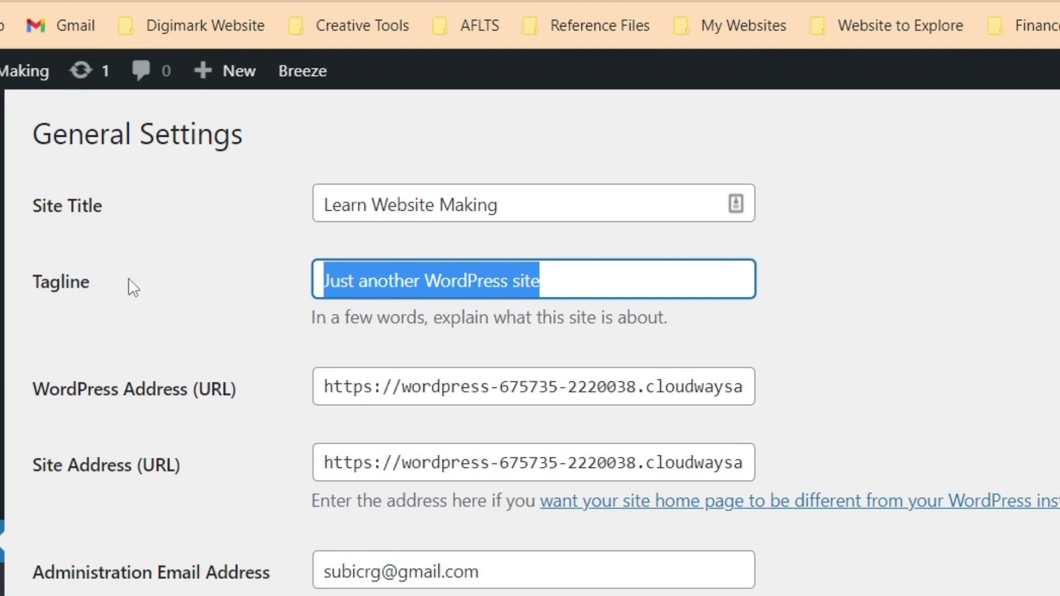
pyautogui.write('Subin Yoosuf Tutorials')
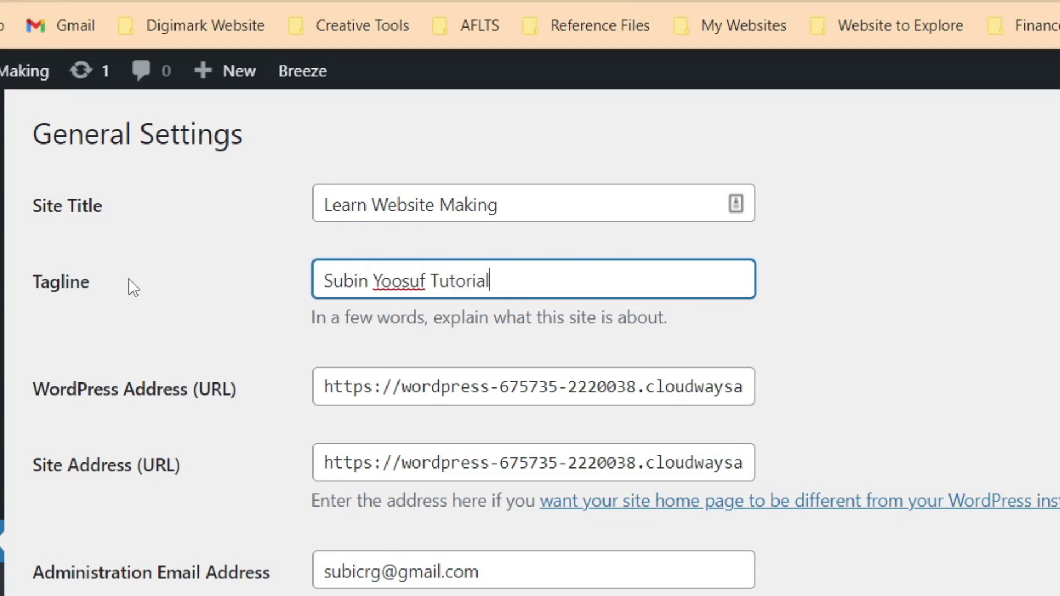
pyautogui.click(961, 331)
pyautogui.scroll(-2, 246, 402)
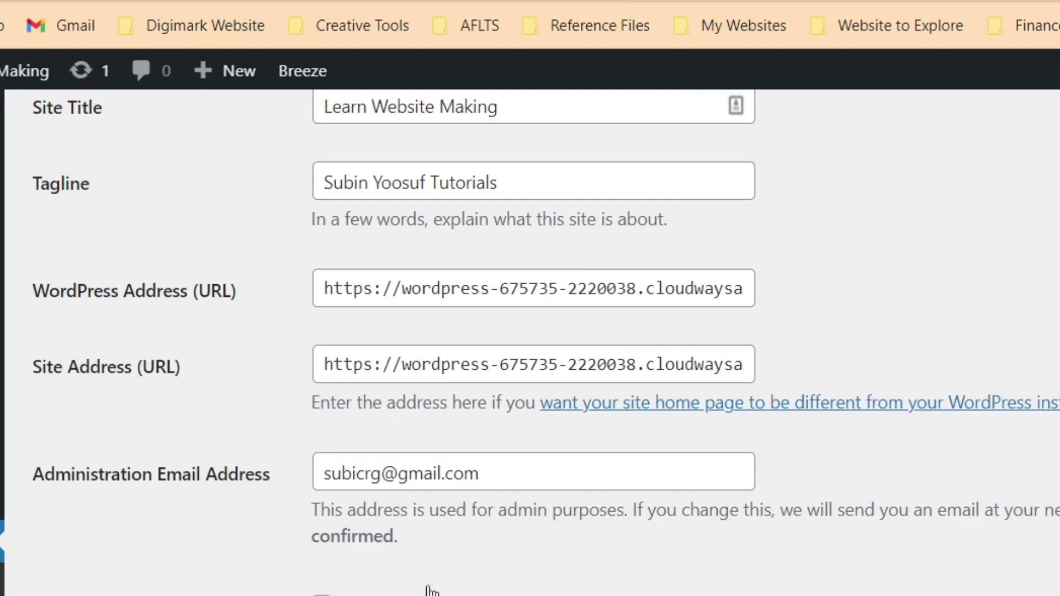
pyautogui.scroll(-8, 435, 419)
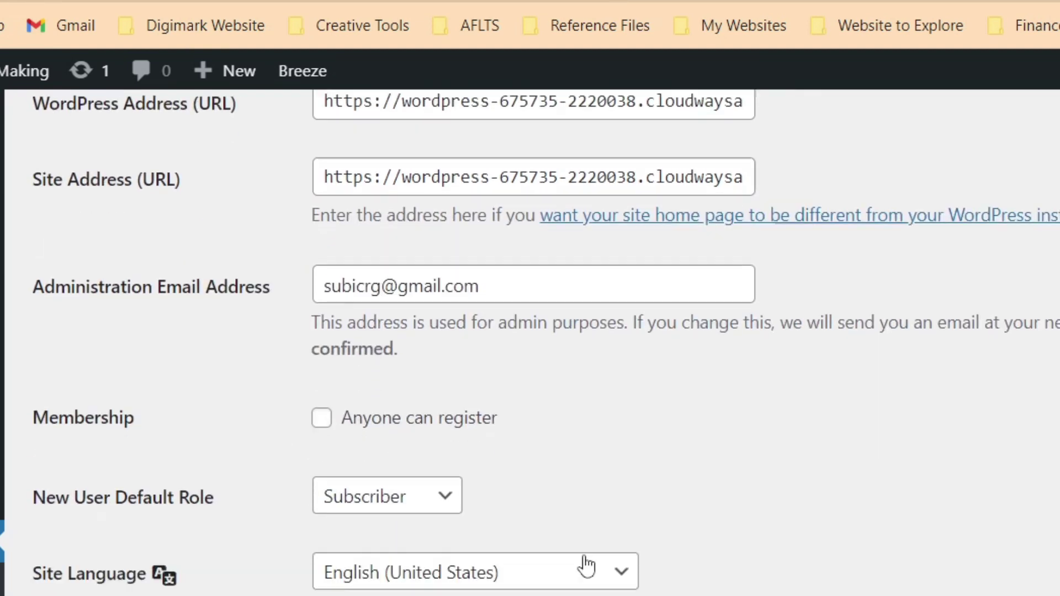
pyautogui.scroll(-4, 302, 585)
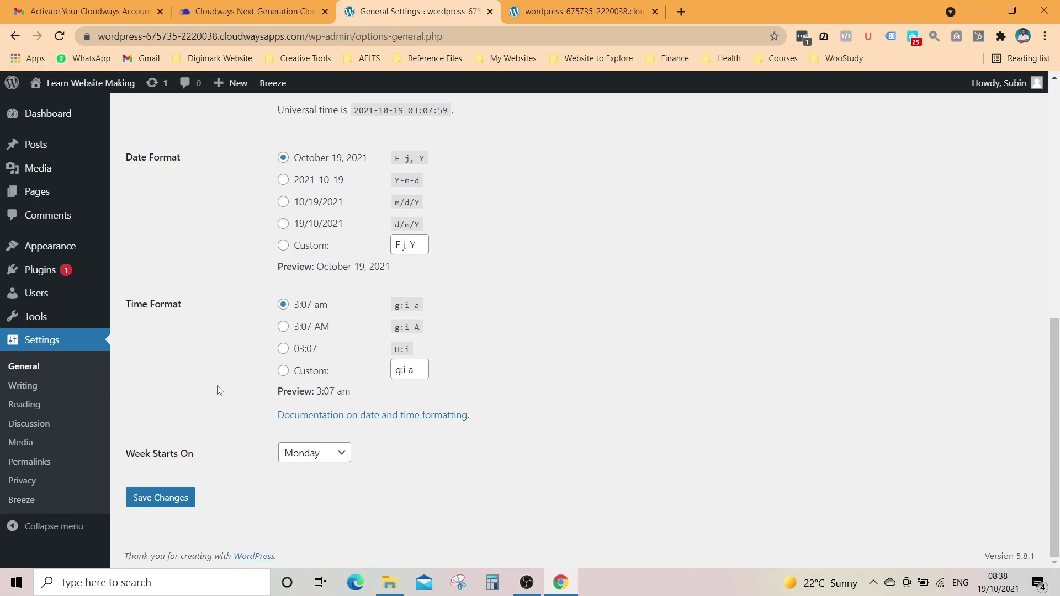
pyautogui.click(150, 499)
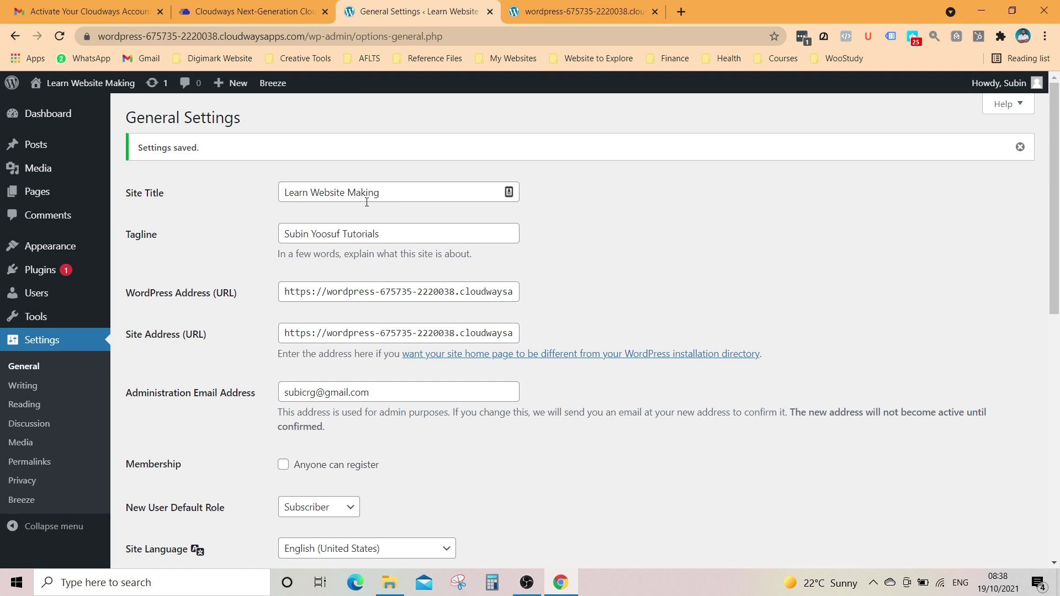
# Check the front page shows the new tagline, then go to Writing Settings.
pyautogui.click(584, 12)
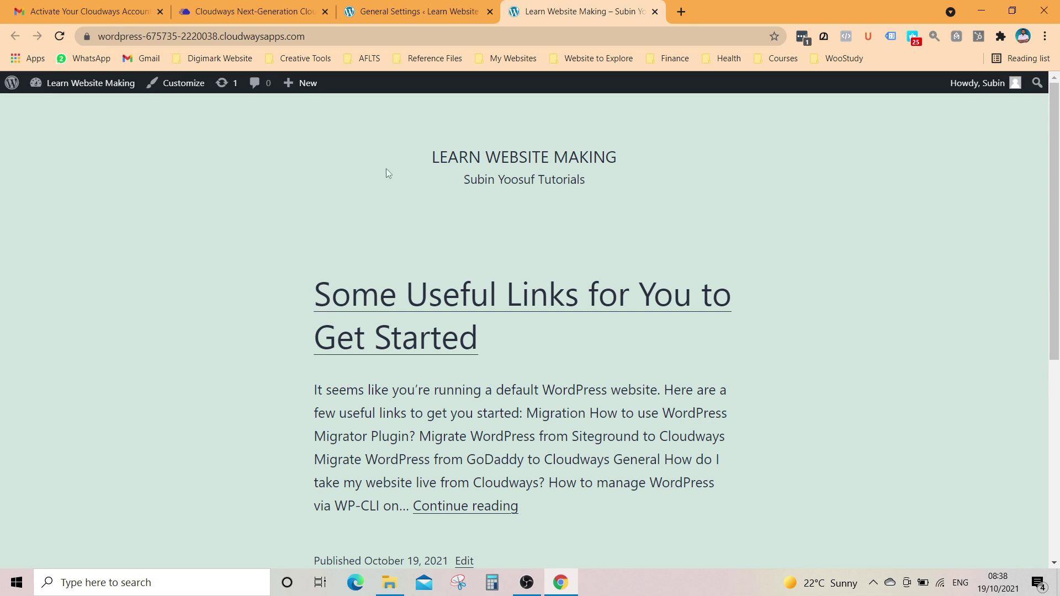
pyautogui.click(560, 19)
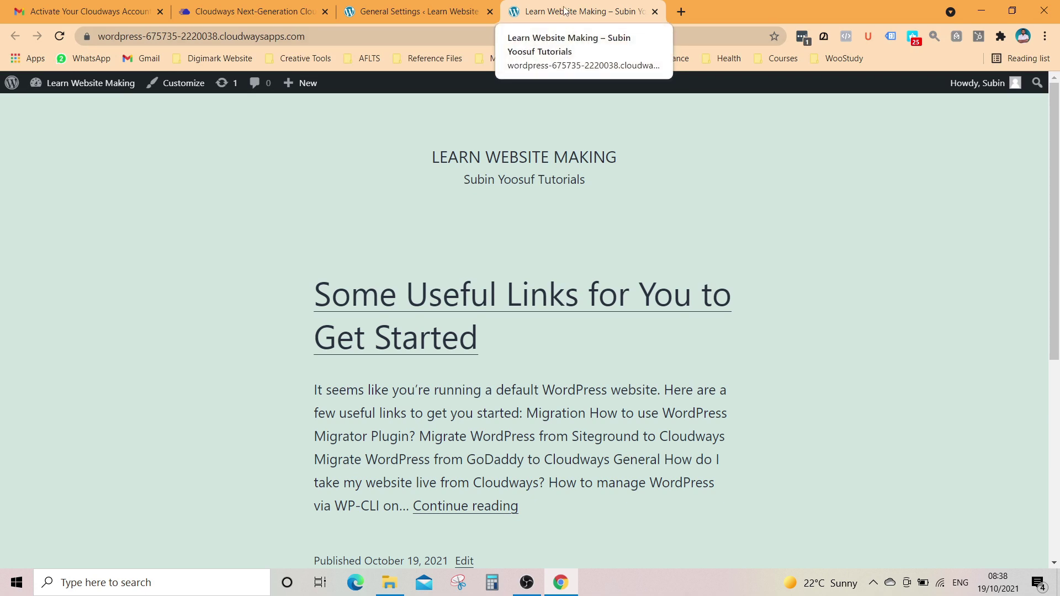
pyautogui.click(392, 12)
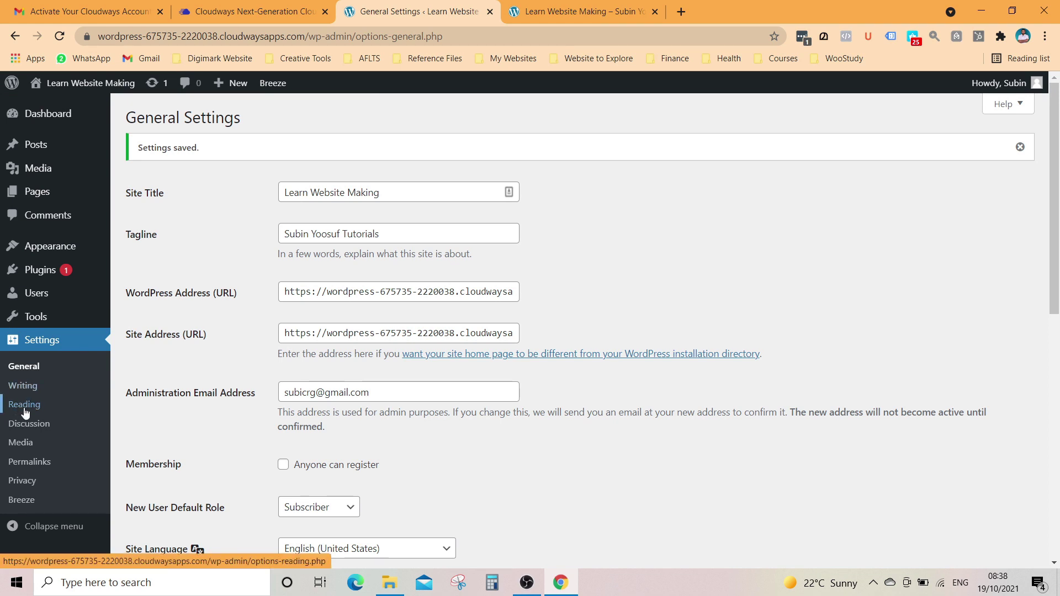
pyautogui.click(23, 388)
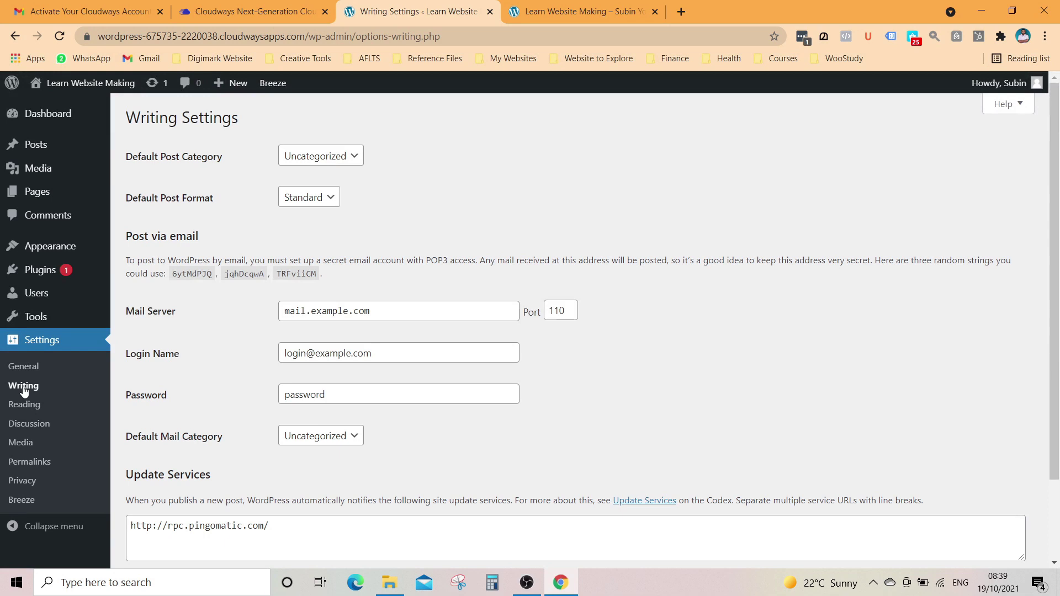
# Look through the Reading and Discussion settings pages.
pyautogui.scroll(-3, 23, 390)
pyautogui.click(25, 407)
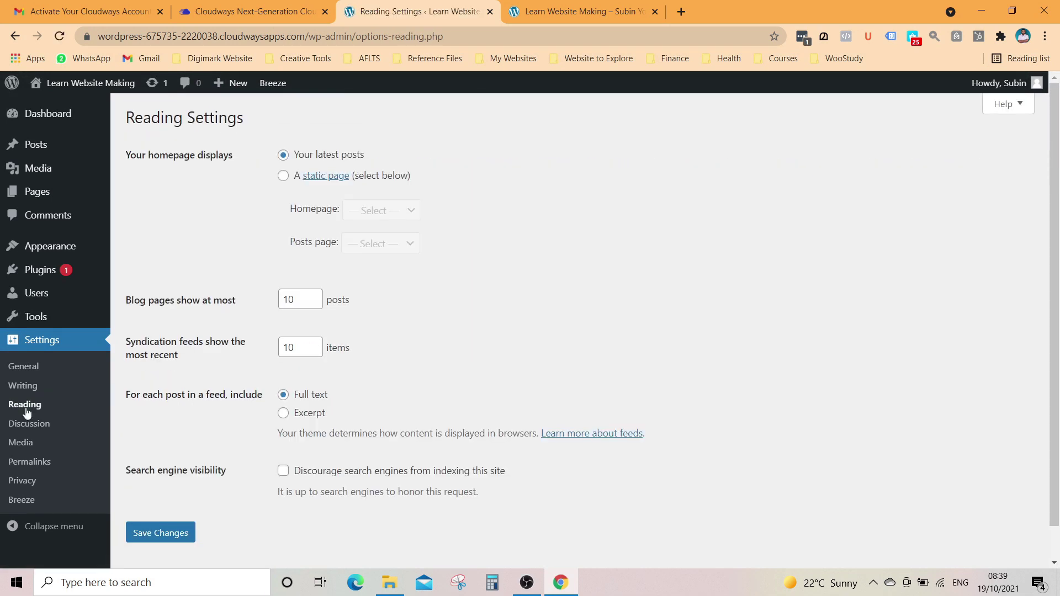
pyautogui.click(24, 428)
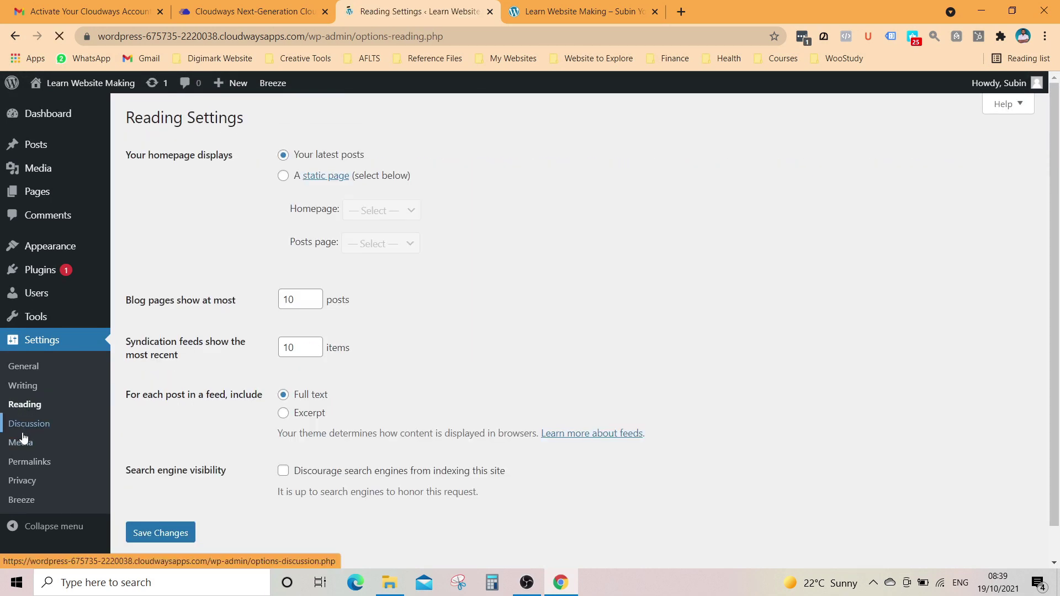
# Set the permalink structure to Post name (/%postname%/) and save the changes.
pyautogui.click(25, 467)
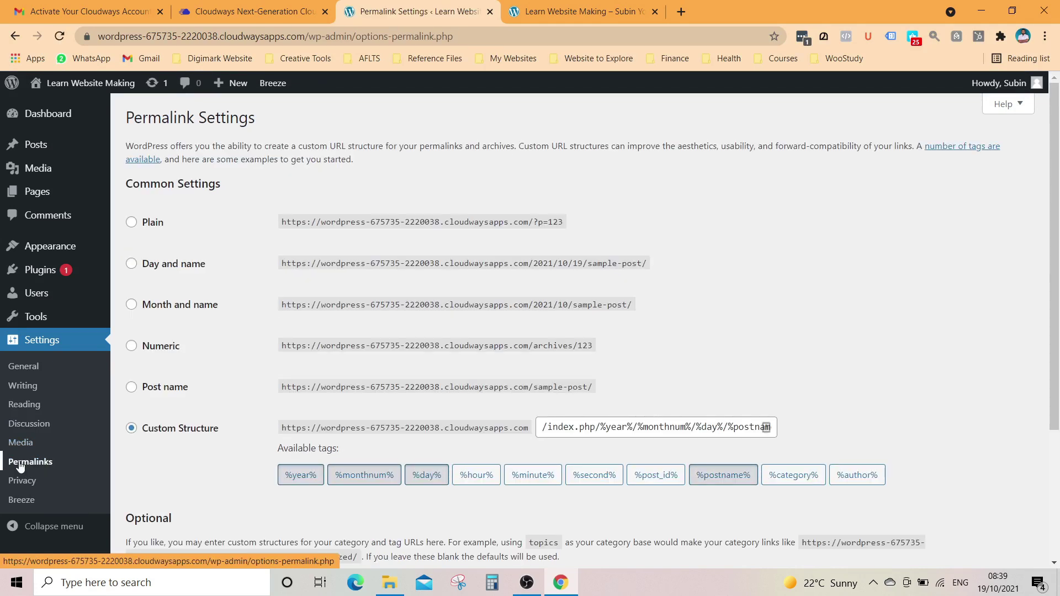
pyautogui.click(131, 389)
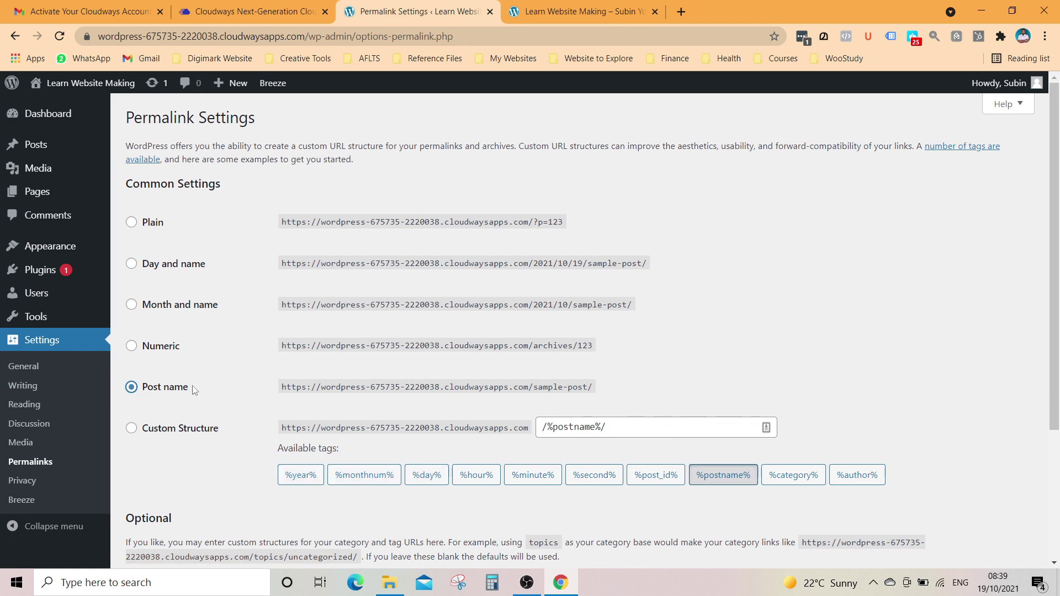
pyautogui.scroll(-4, 589, 426)
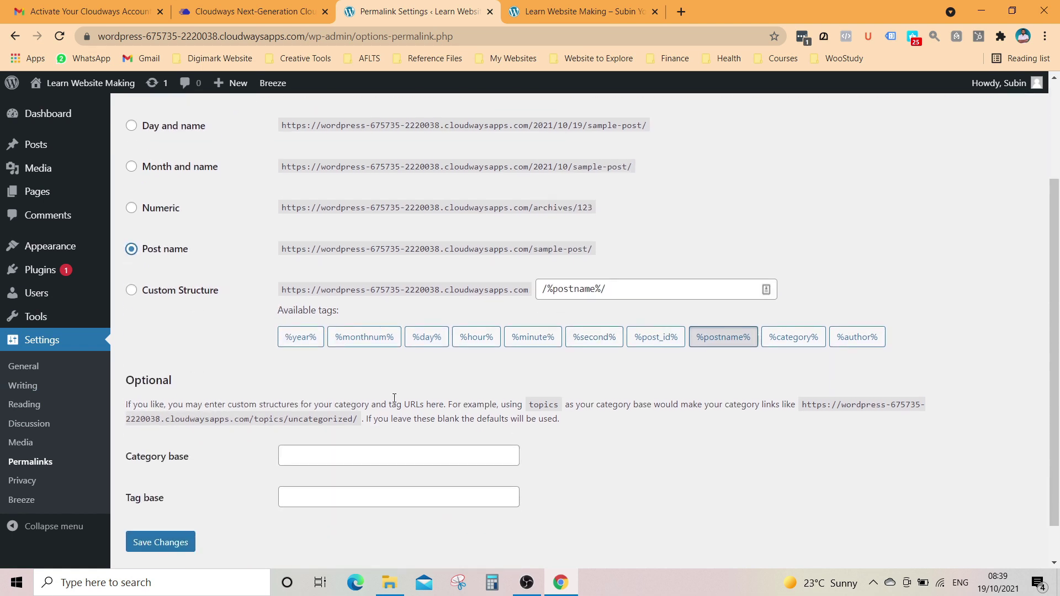
pyautogui.click(165, 498)
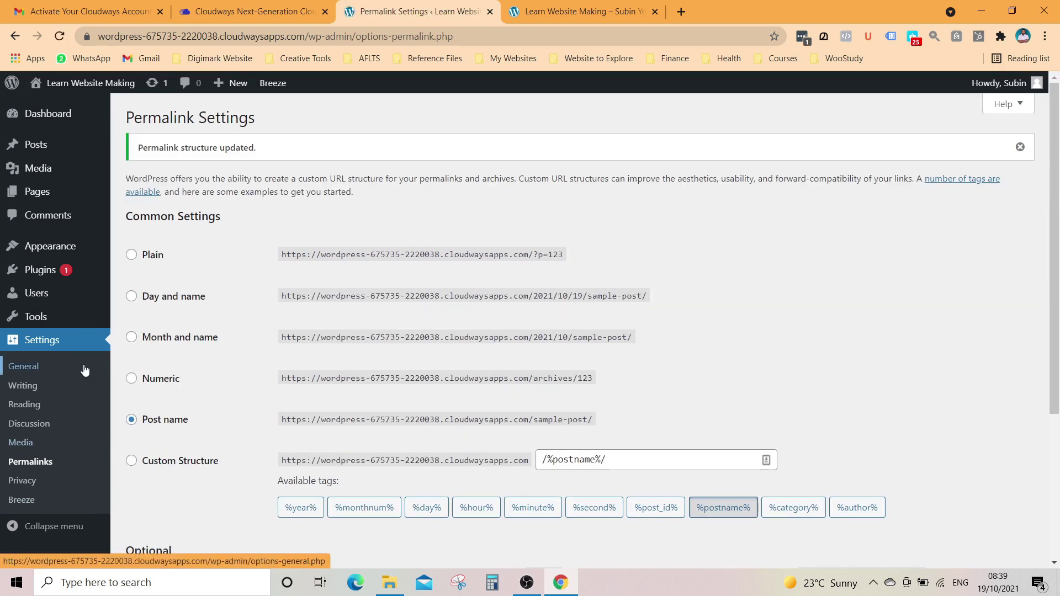
pyautogui.moveTo(34, 247)
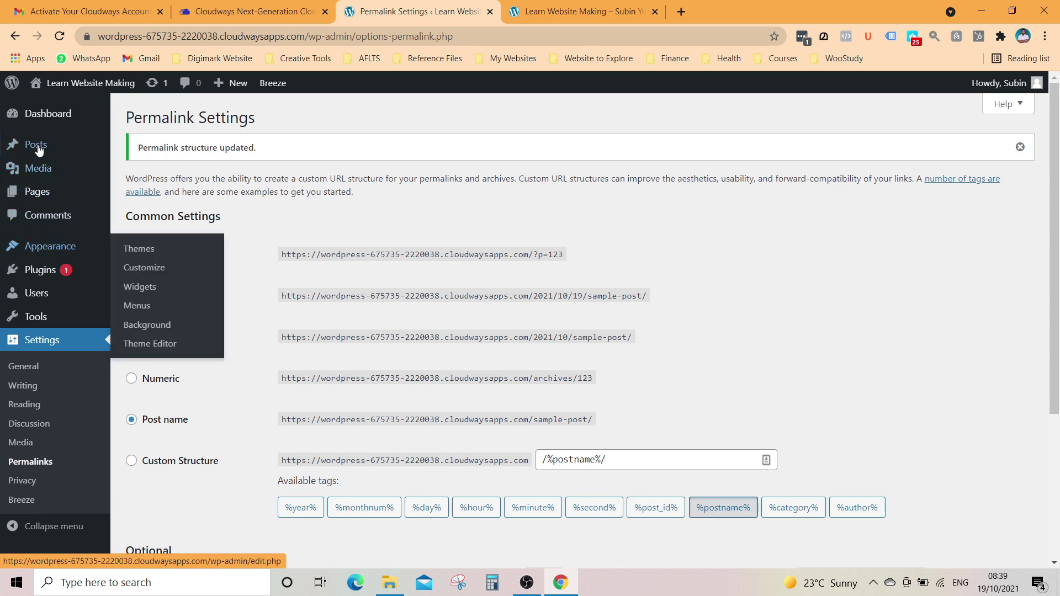
# Delete the Hello Dolly plugin from the Installed Plugins list.
pyautogui.moveTo(50, 125)
pyautogui.click(135, 116)
pyautogui.moveTo(16, 297)
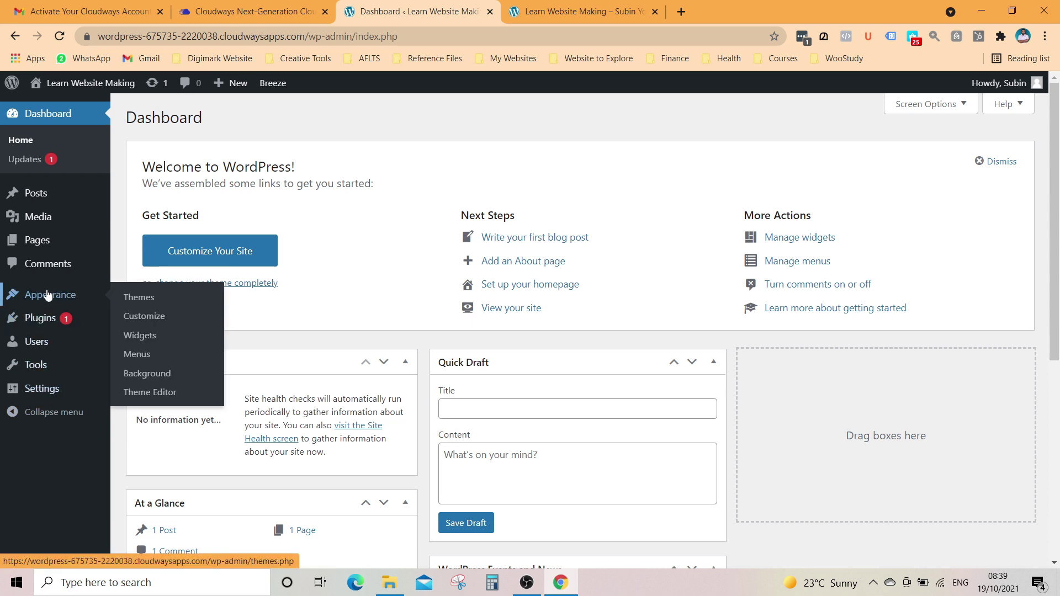
pyautogui.moveTo(48, 326)
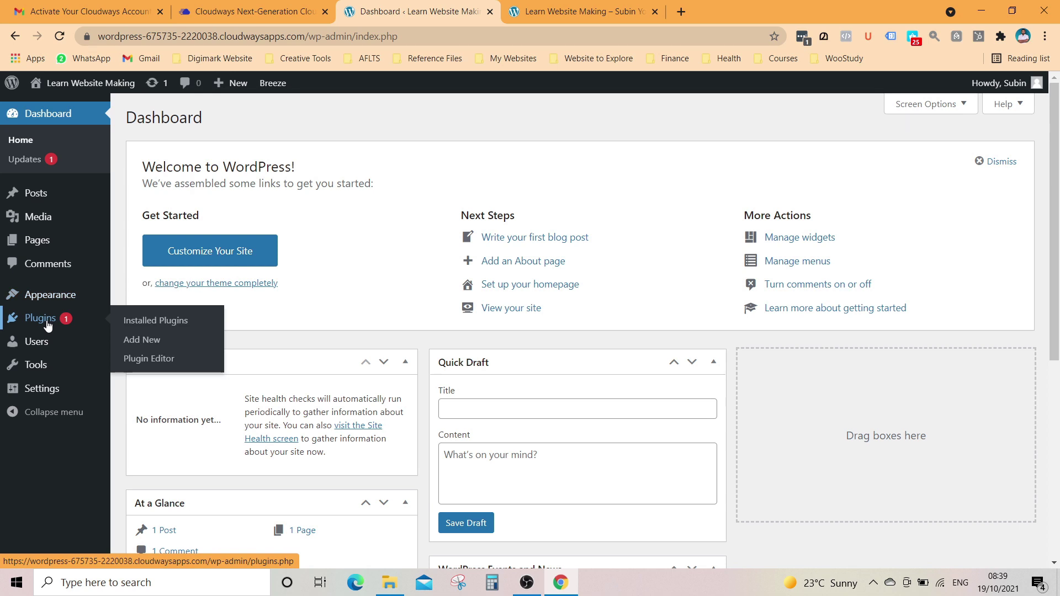
pyautogui.click(48, 325)
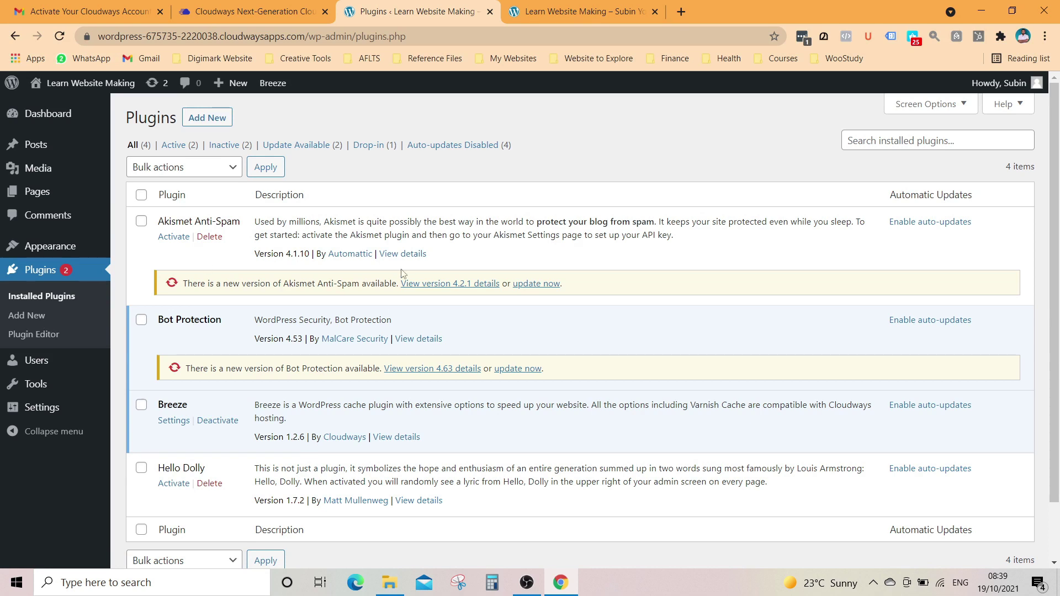
pyautogui.scroll(-1, 350, 440)
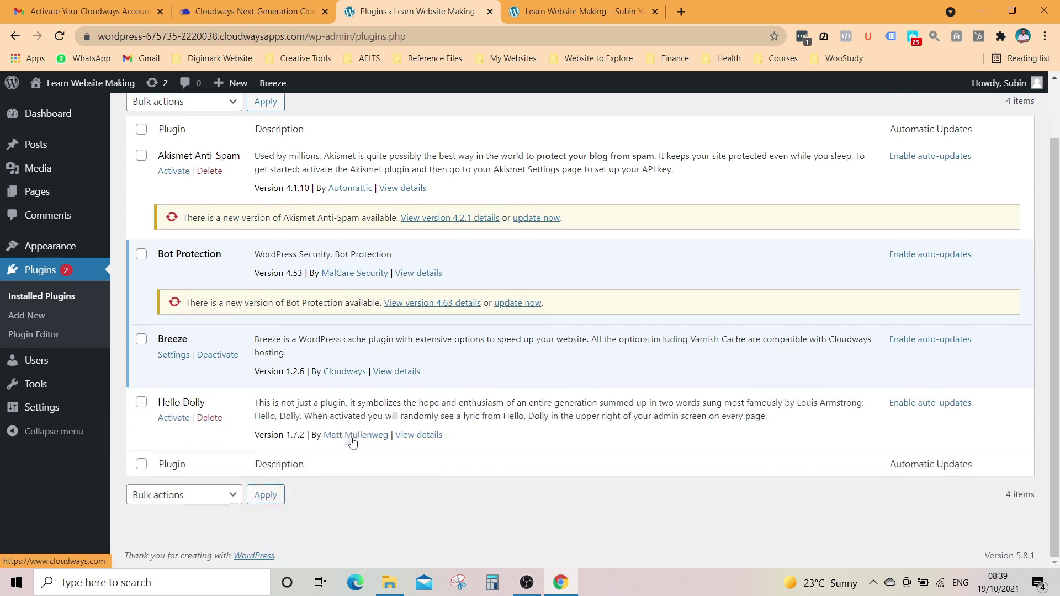
pyautogui.click(210, 418)
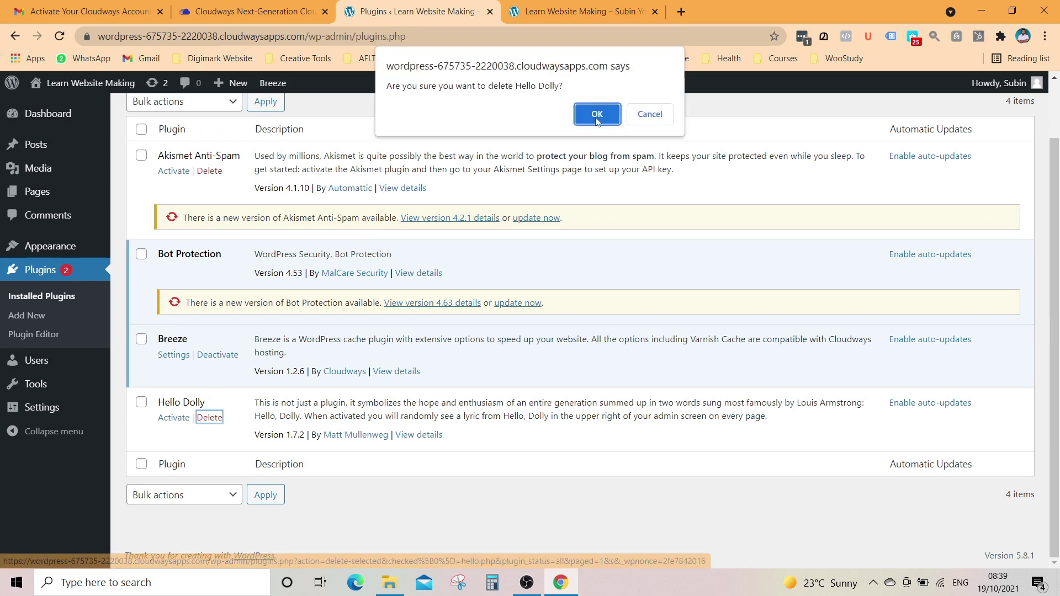
pyautogui.click(599, 114)
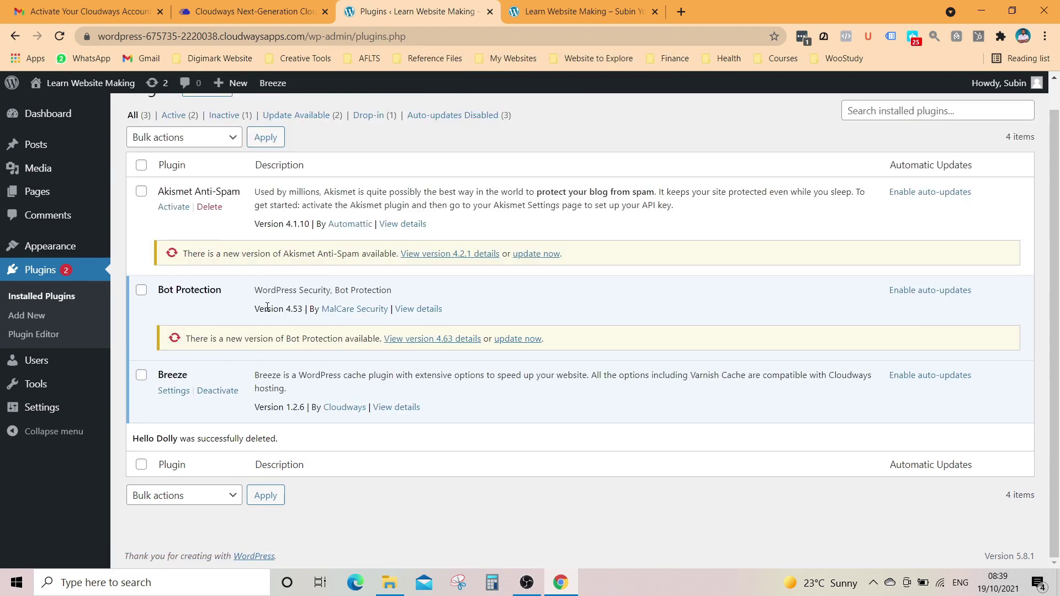
# Delete the Akismet Anti-Spam plugin and confirm.
pyautogui.scroll(1, 267, 308)
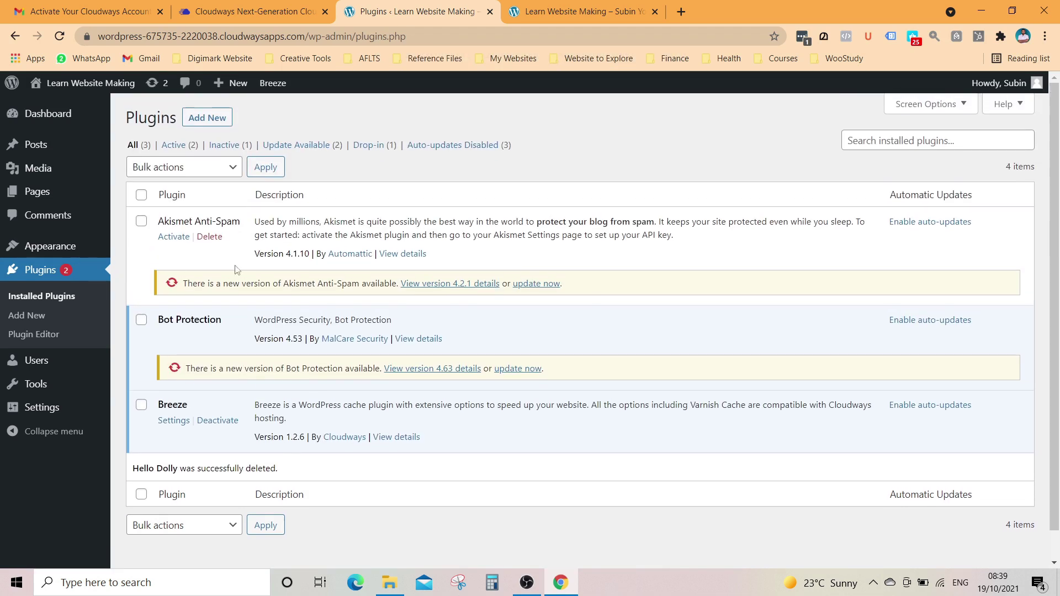
pyautogui.click(218, 242)
pyautogui.click(600, 112)
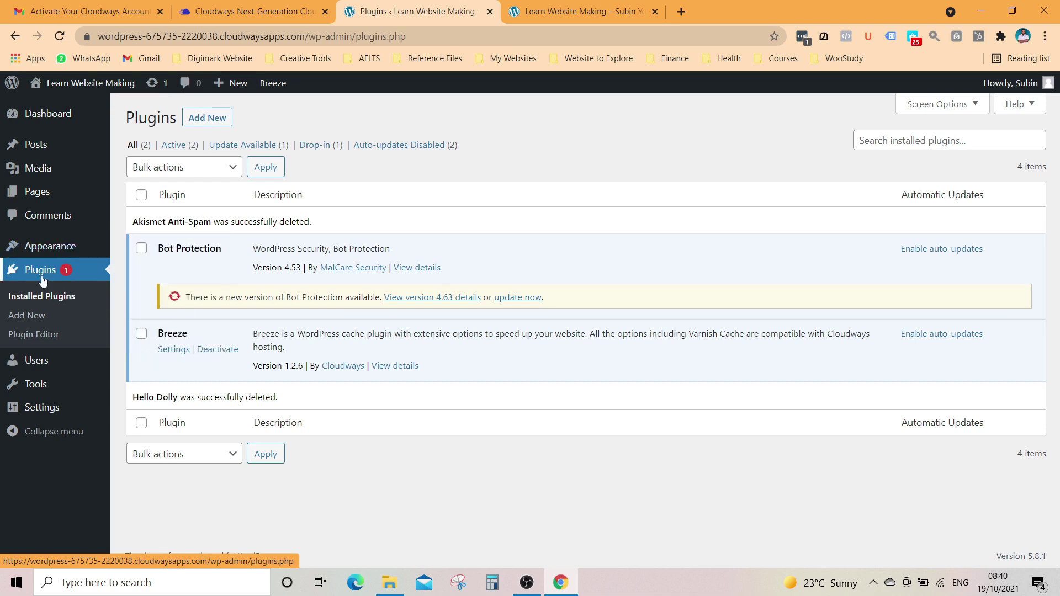
# Search the plugin directory for Elementor, then install and activate Elementor Website Builder.
pyautogui.click(211, 123)
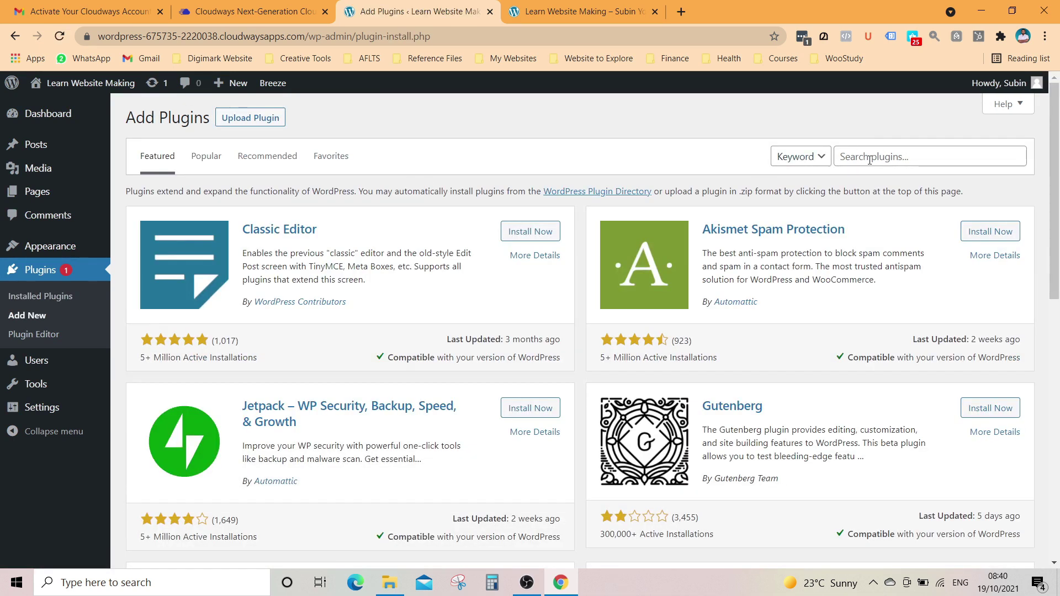
pyautogui.click(870, 161)
pyautogui.write('Elementor')
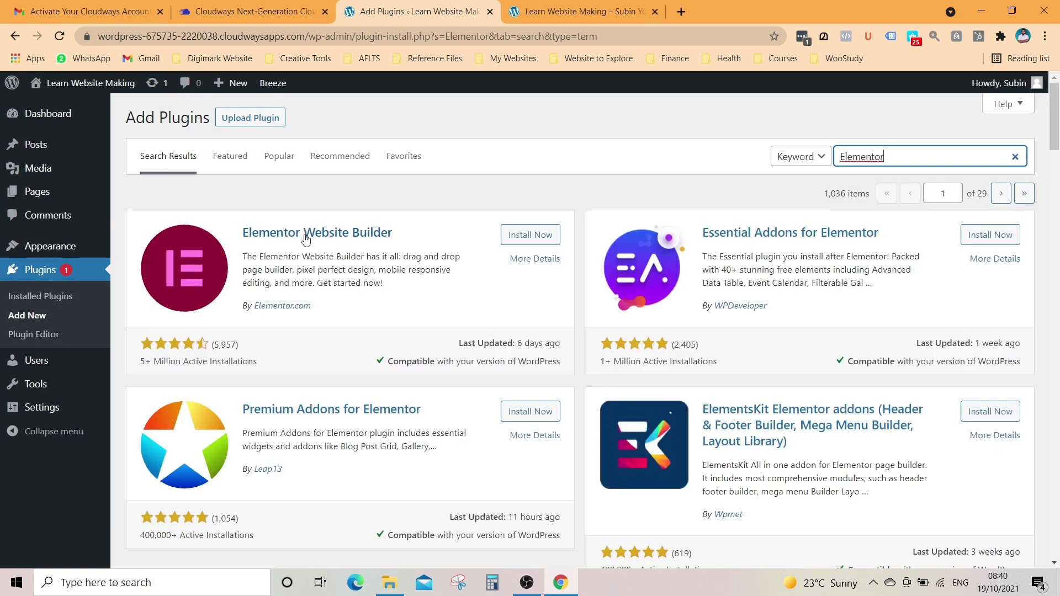
pyautogui.click(535, 239)
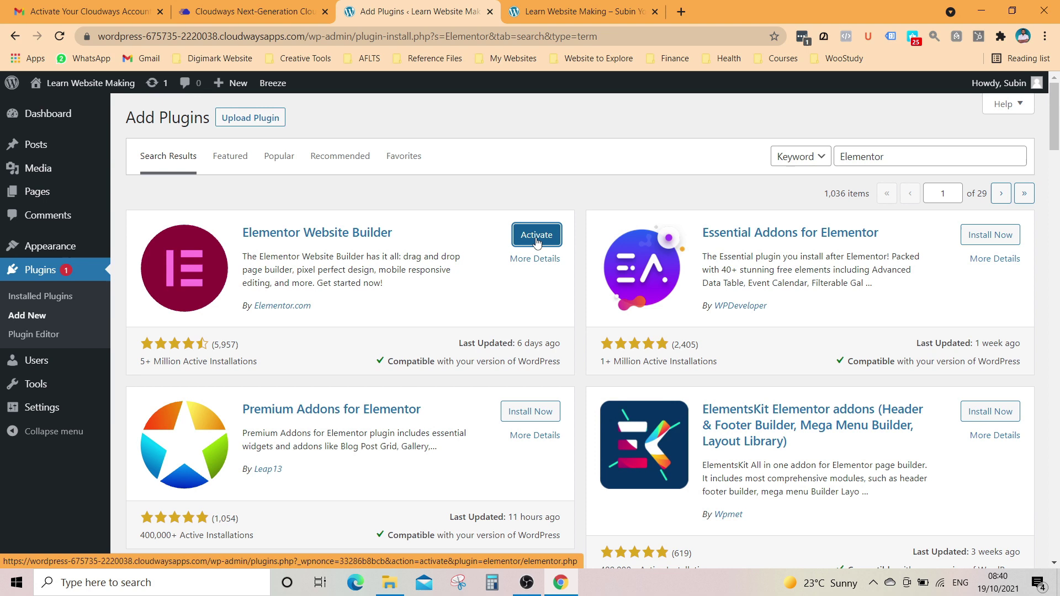
pyautogui.click(536, 242)
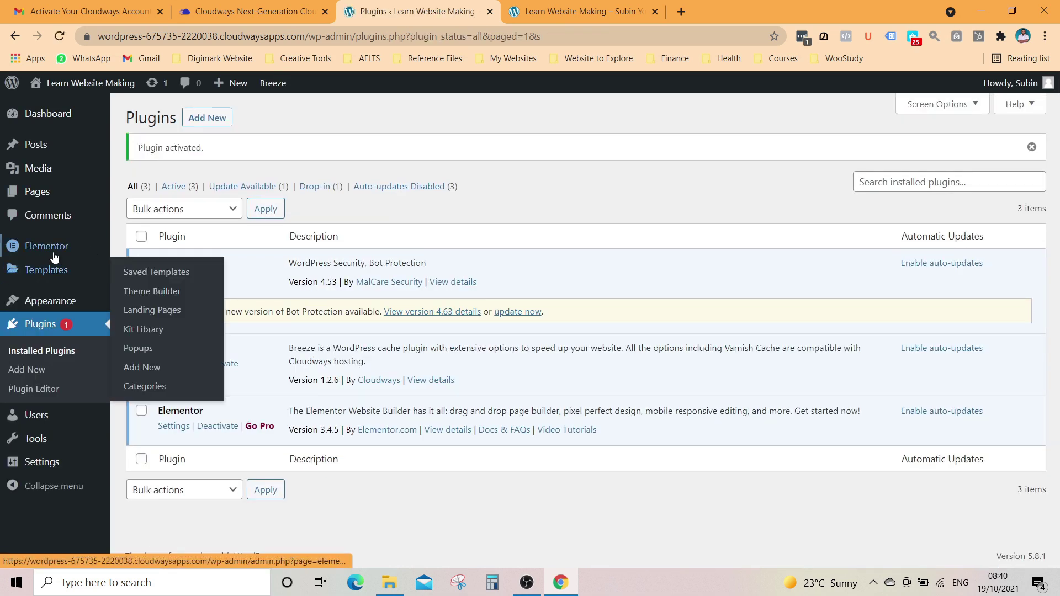
pyautogui.moveTo(53, 257)
pyautogui.moveTo(56, 300)
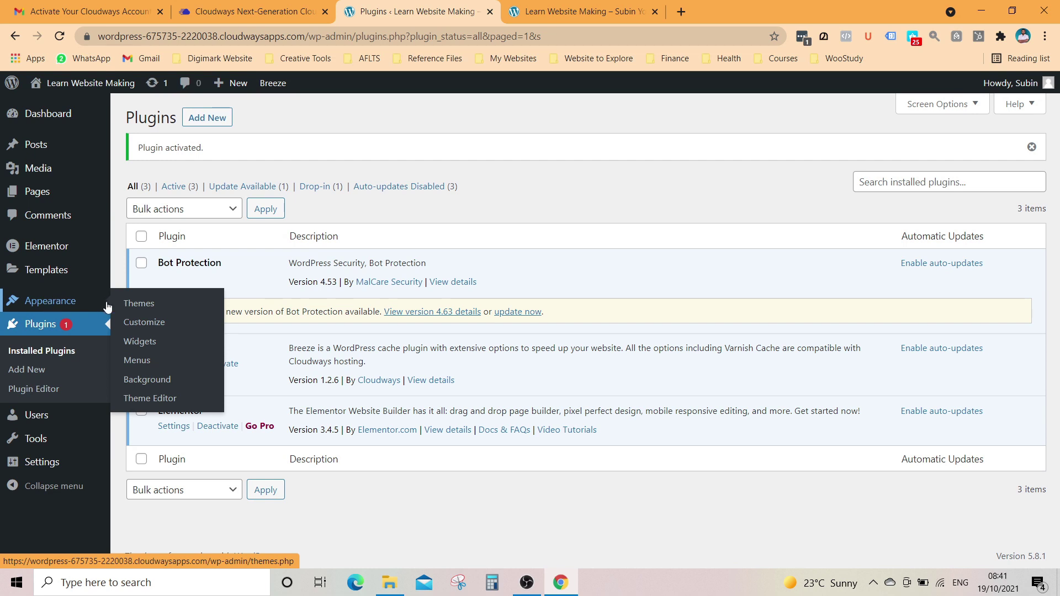
# Find Astra among the popular themes under Add New, install it and activate it.
pyautogui.click(137, 305)
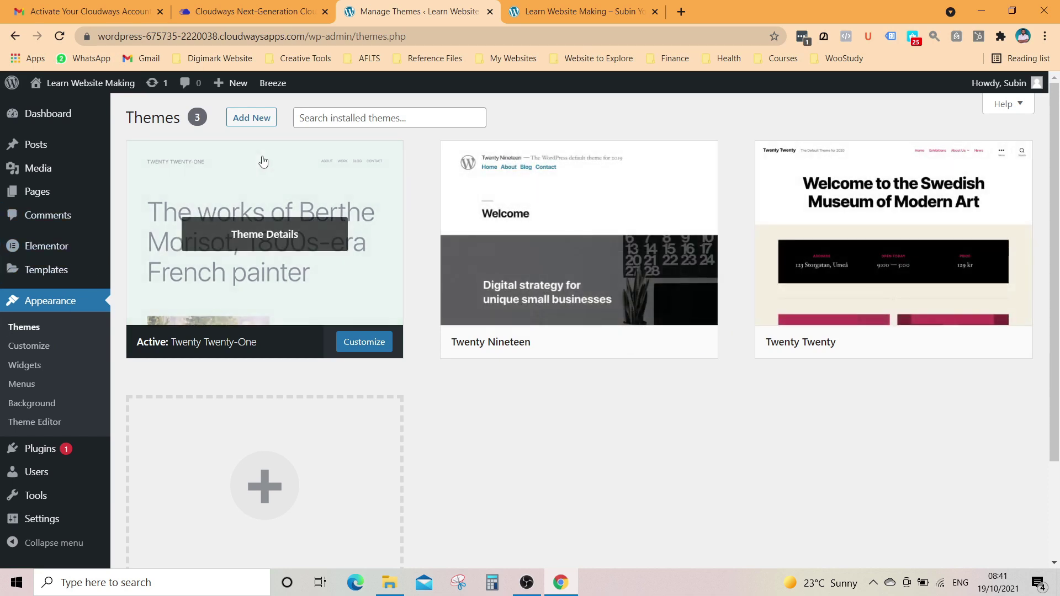
pyautogui.click(259, 117)
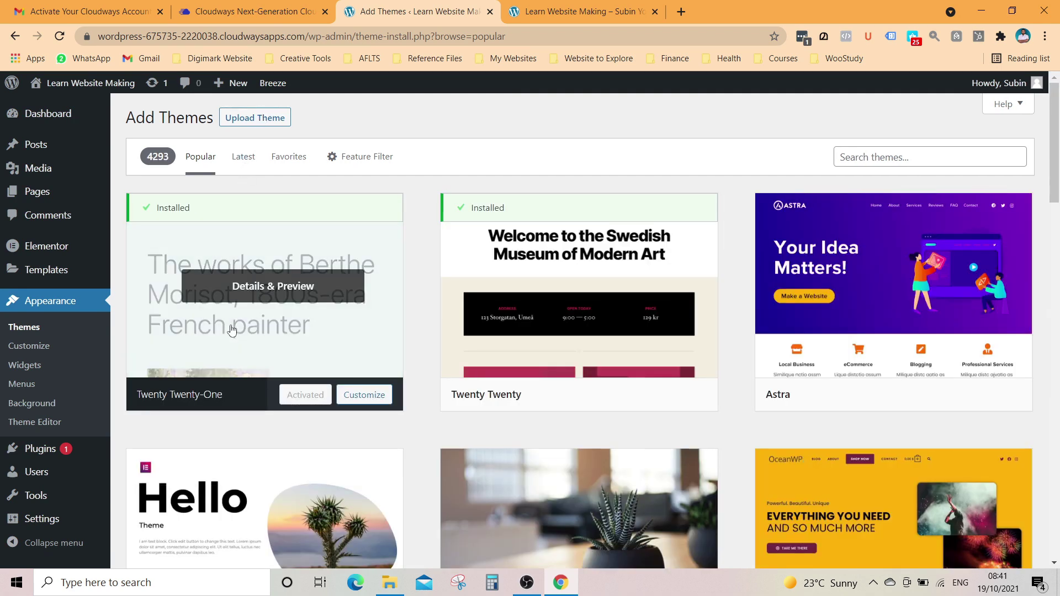
pyautogui.scroll(-1, 840, 312)
pyautogui.scroll(-1, 840, 312)
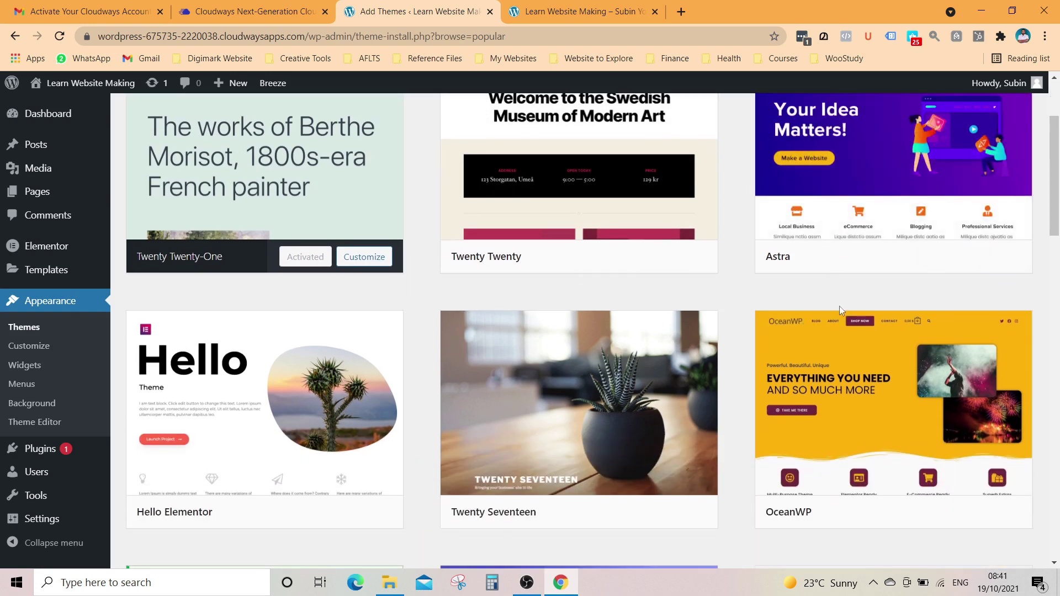
pyautogui.scroll(-1, 887, 405)
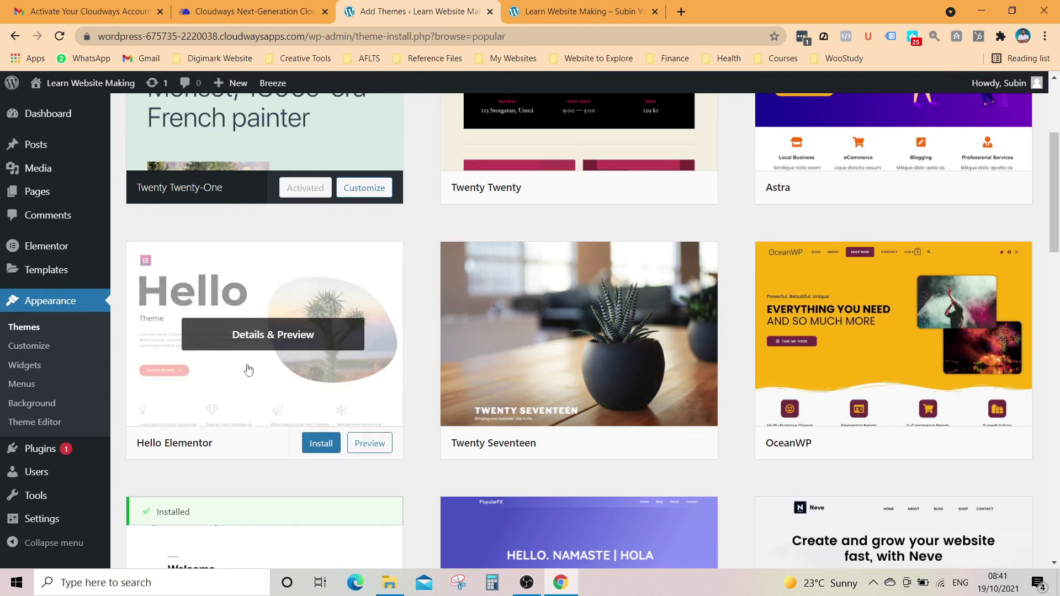
pyautogui.scroll(-5, 248, 366)
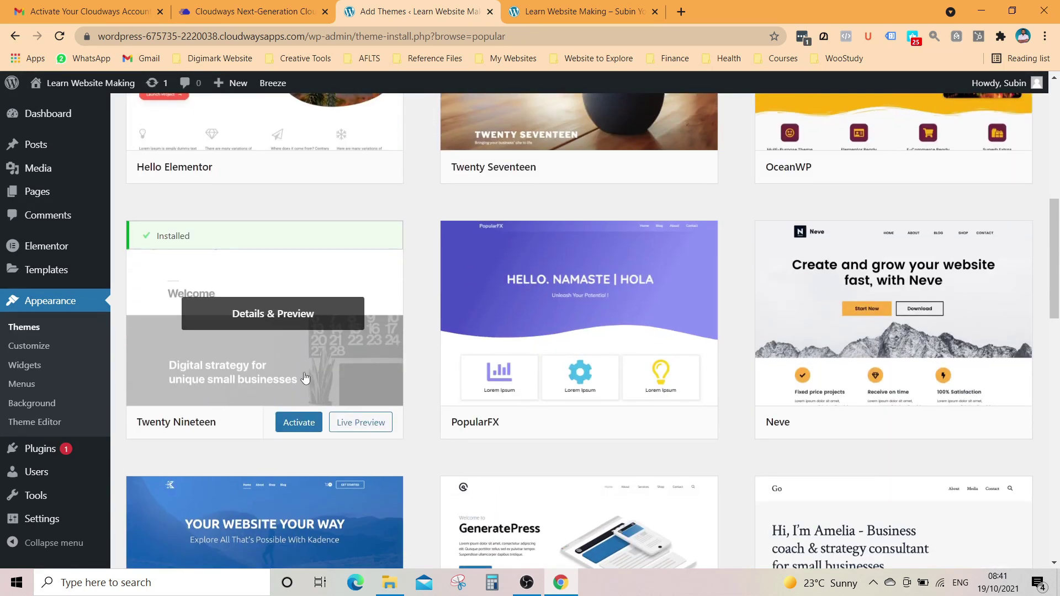
pyautogui.scroll(-3, 579, 364)
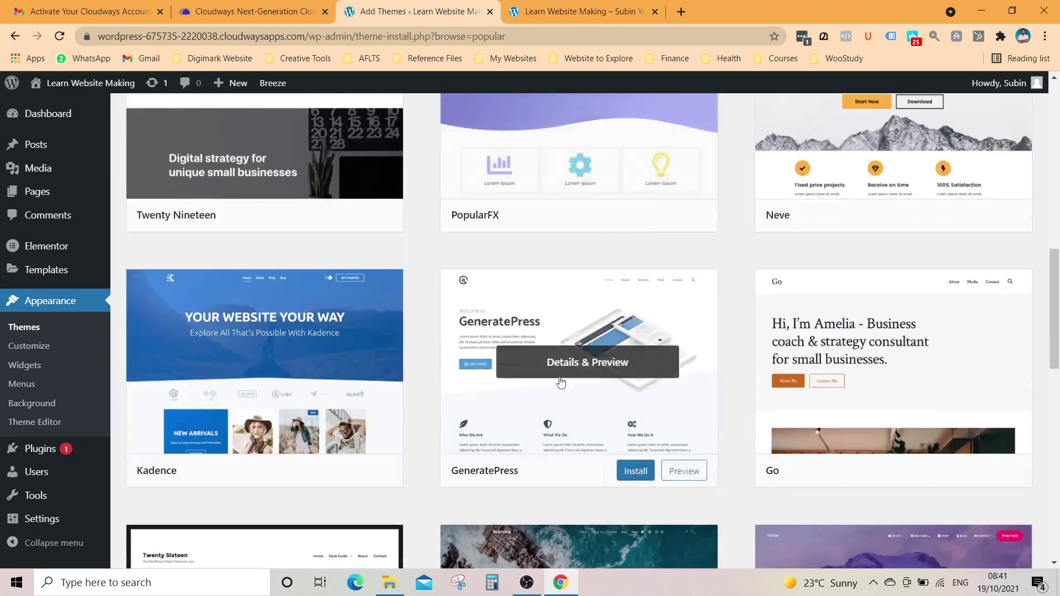
pyautogui.scroll(-3, 561, 382)
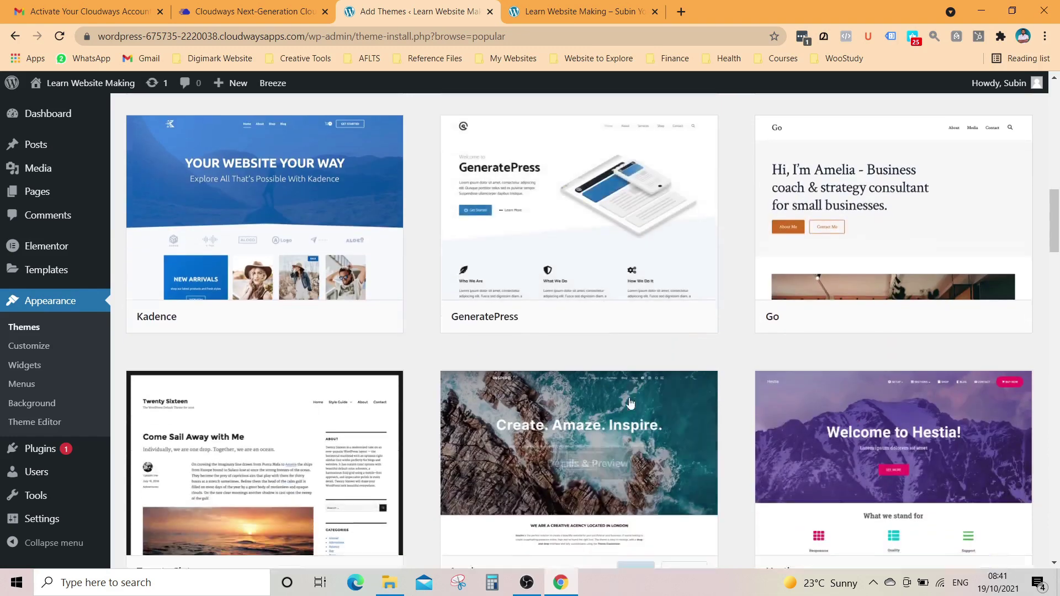
pyautogui.scroll(-4, 331, 386)
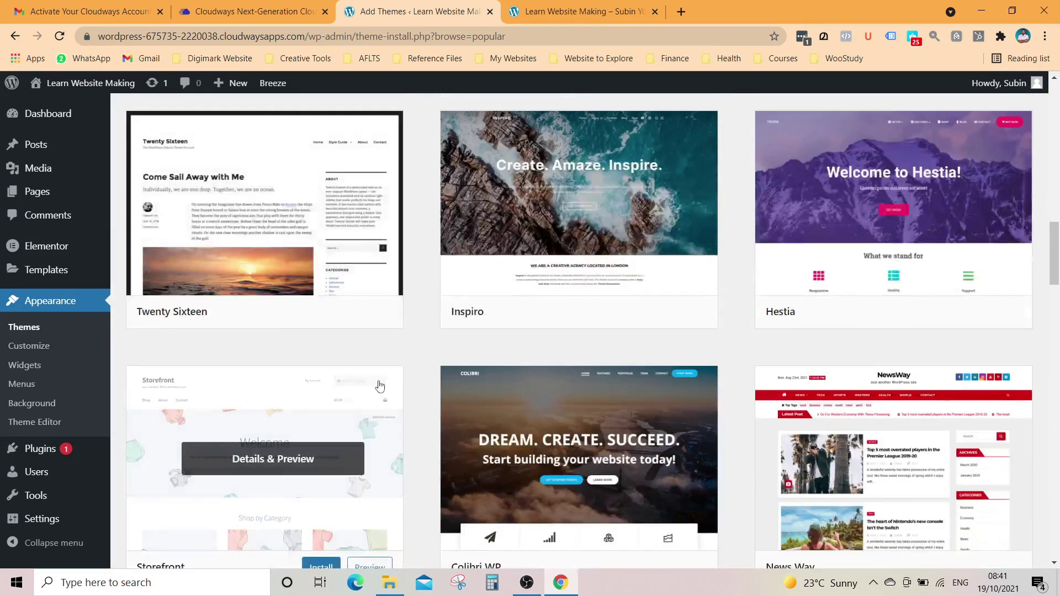
pyautogui.scroll(-3, 767, 374)
pyautogui.scroll(8, 834, 396)
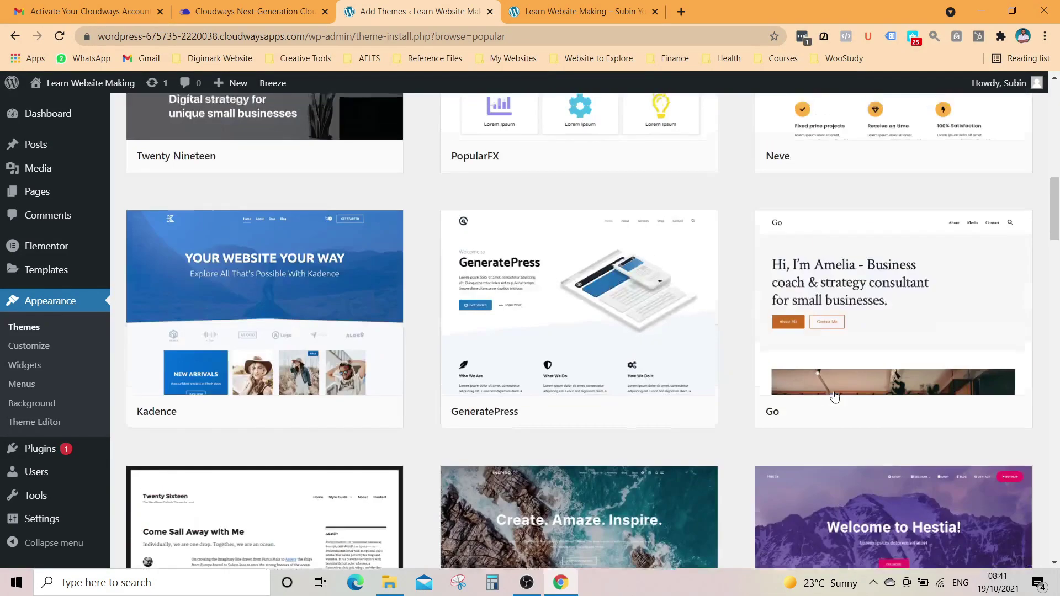
pyautogui.scroll(10, 834, 396)
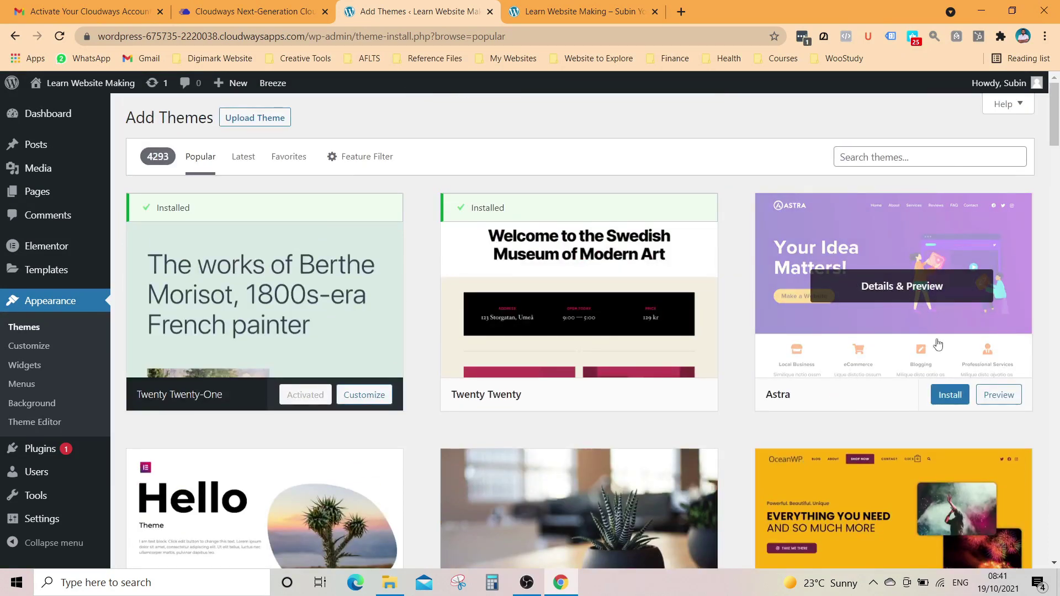
pyautogui.click(949, 395)
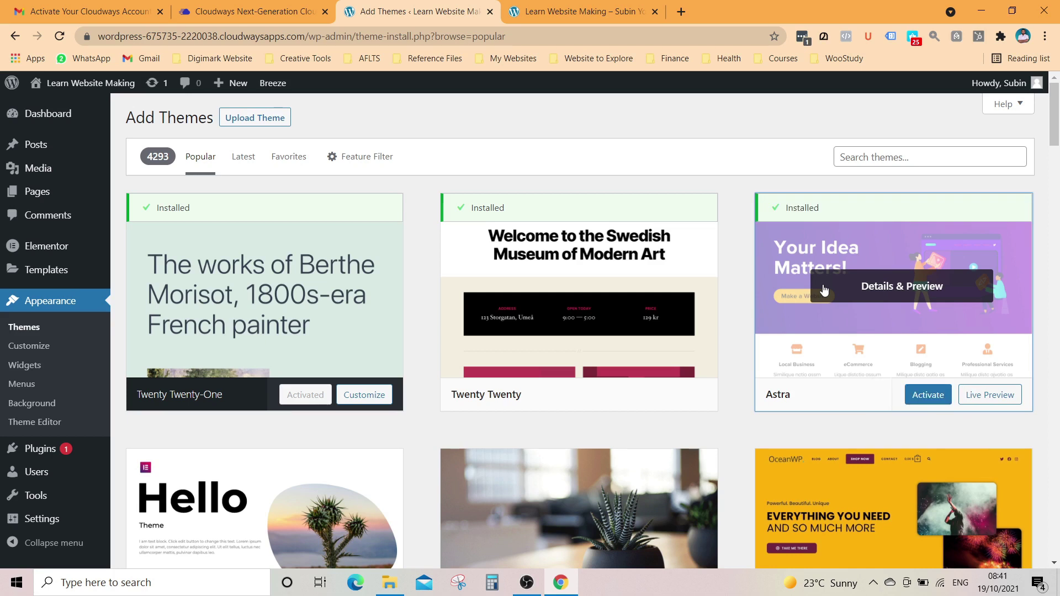
pyautogui.click(923, 397)
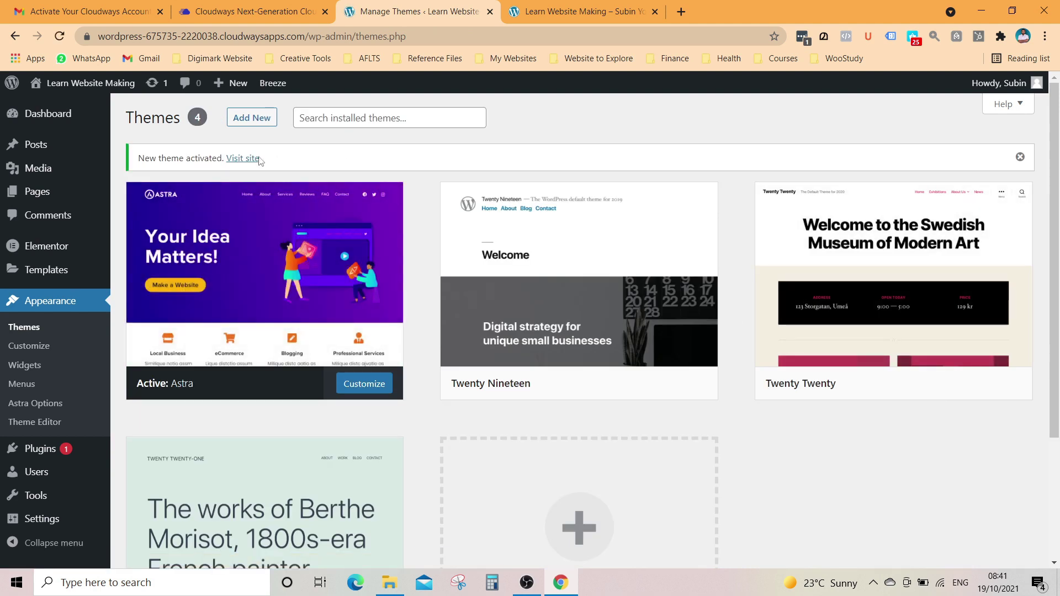
# Open the live site in a new tab and compare the Astra look with the older theme.
pyautogui.moveTo(83, 83)
pyautogui.rightClick(55, 107)
pyautogui.click(91, 116)
pyautogui.click(574, 11)
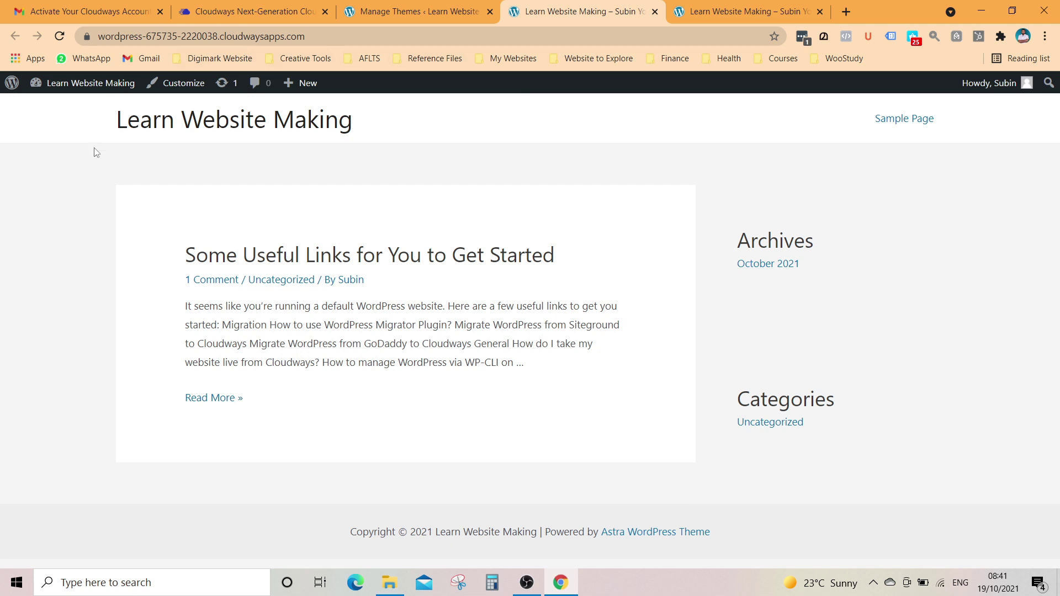
pyautogui.click(683, 6)
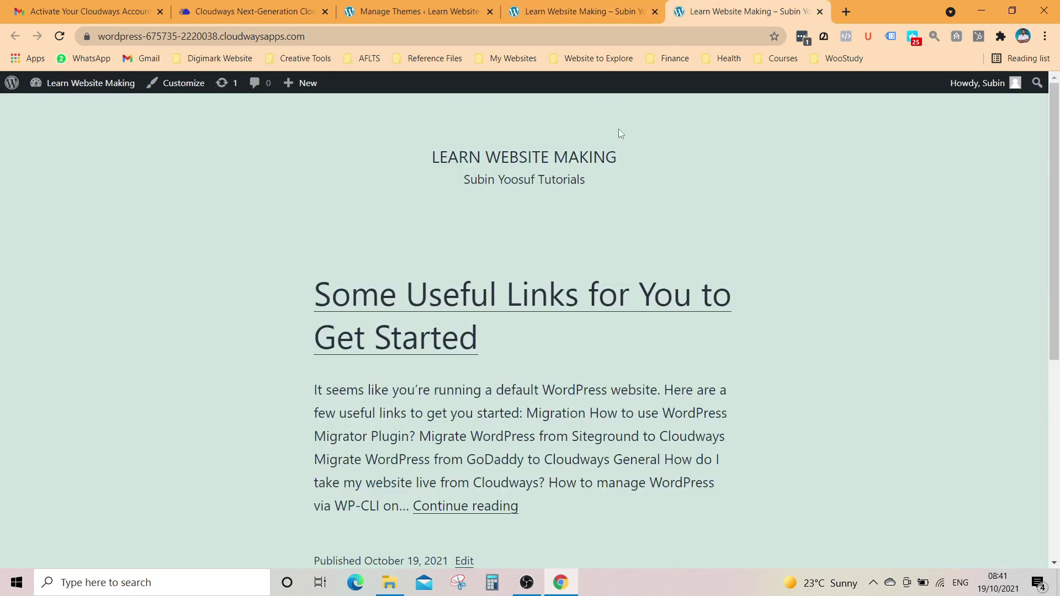
pyautogui.scroll(-5, 241, 393)
pyautogui.scroll(5, 242, 392)
pyautogui.scroll(-5, 751, 226)
pyautogui.click(580, 11)
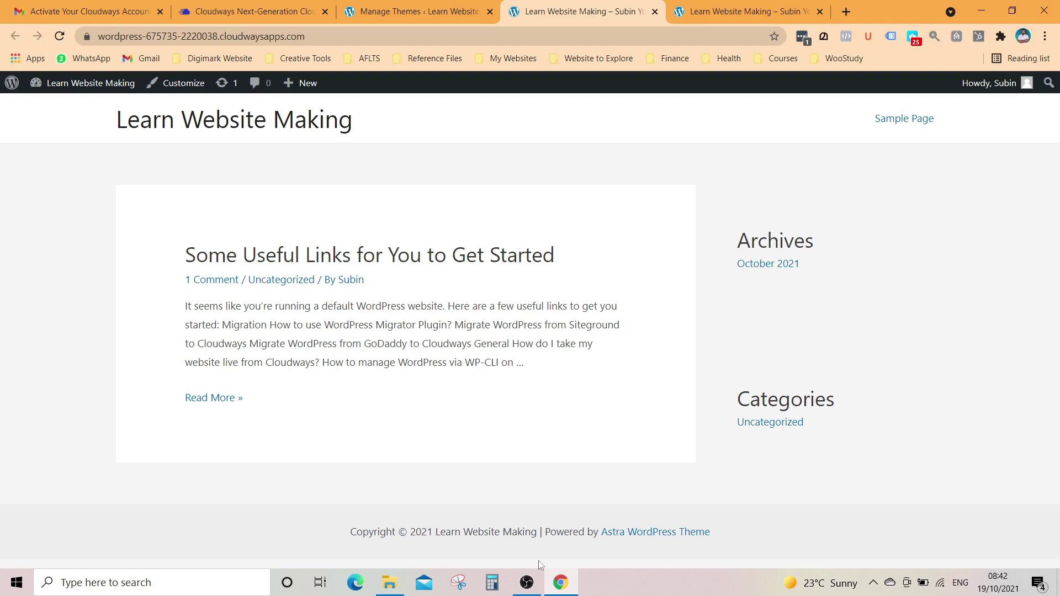
# Return to theme management and go to the Installed Plugins list.
pyautogui.click(364, 19)
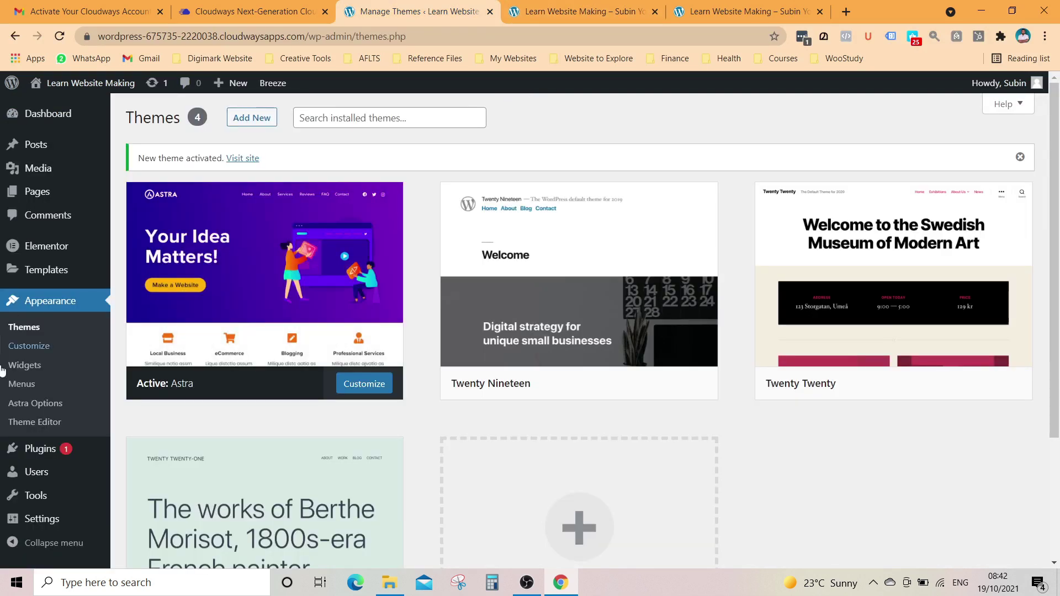
pyautogui.scroll(-1, 35, 421)
pyautogui.moveTo(40, 449)
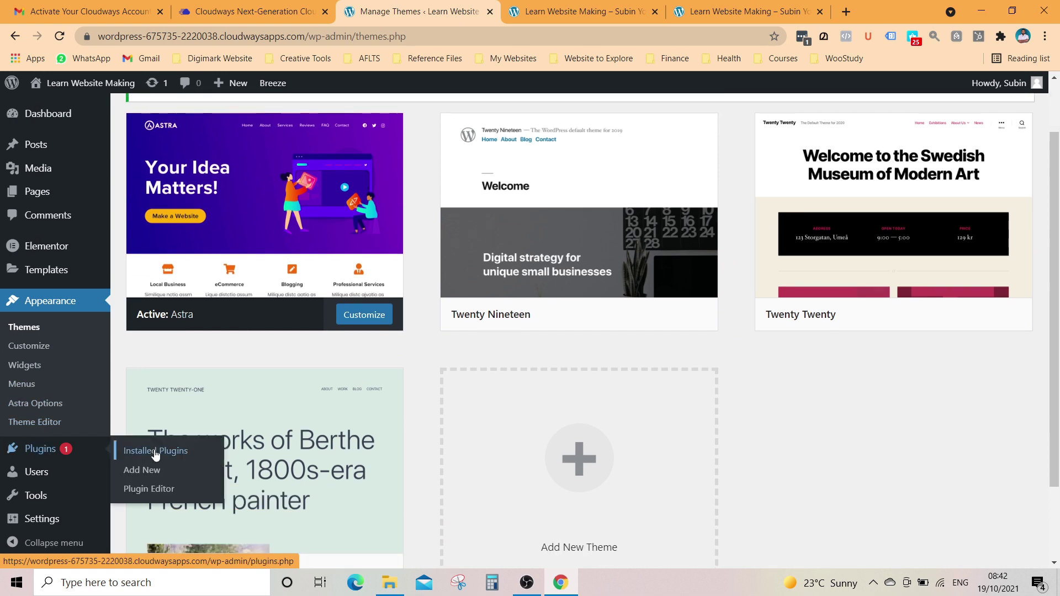
pyautogui.click(27, 457)
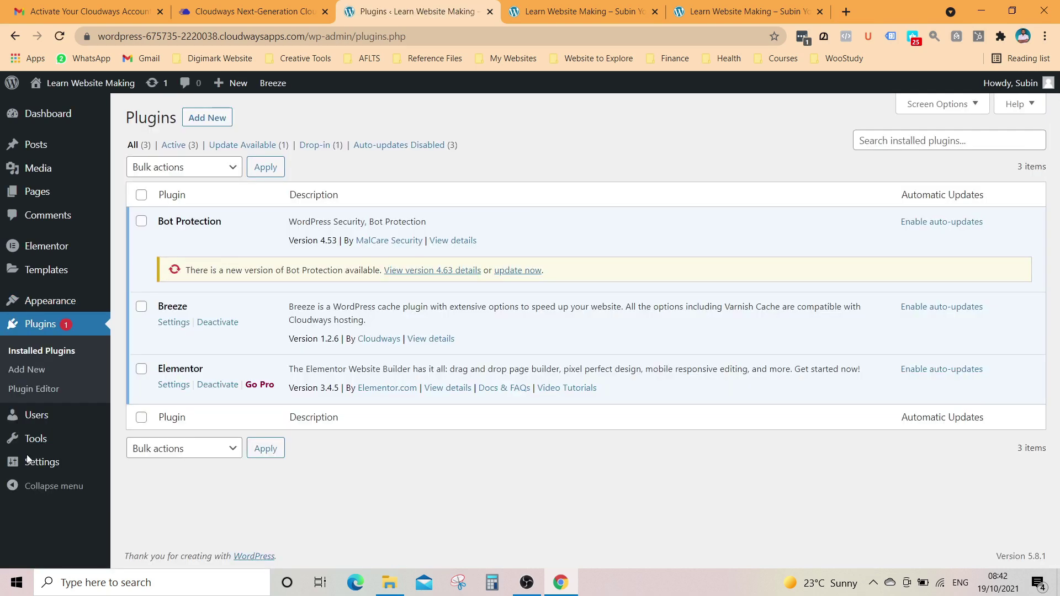
# Search Add Plugins for Starter Templates and install the Brainstorm Force plugin.
pyautogui.click(204, 127)
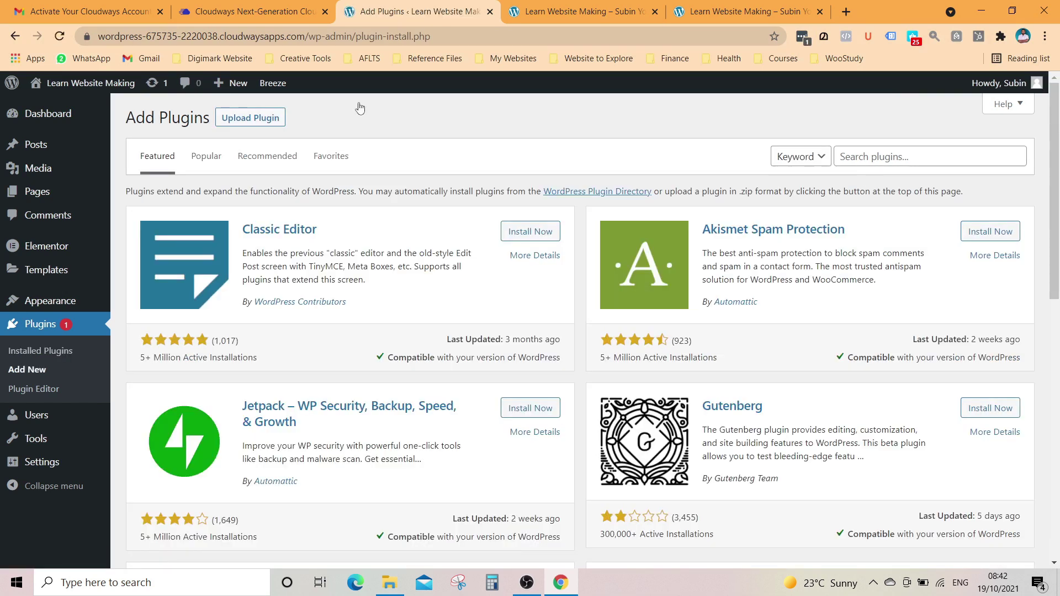
pyautogui.click(853, 160)
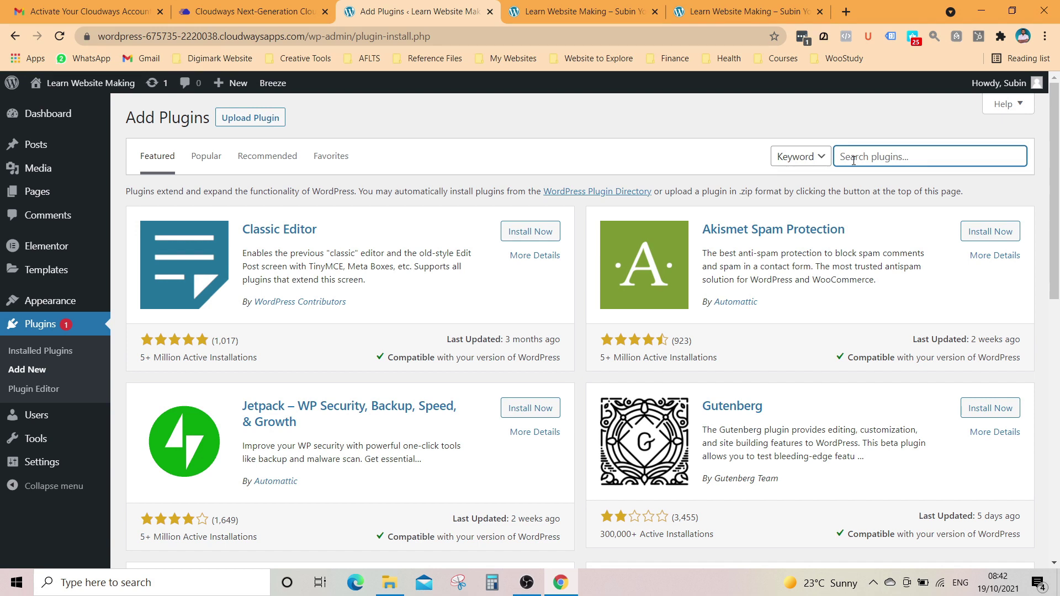
pyautogui.write('Starter Templates')
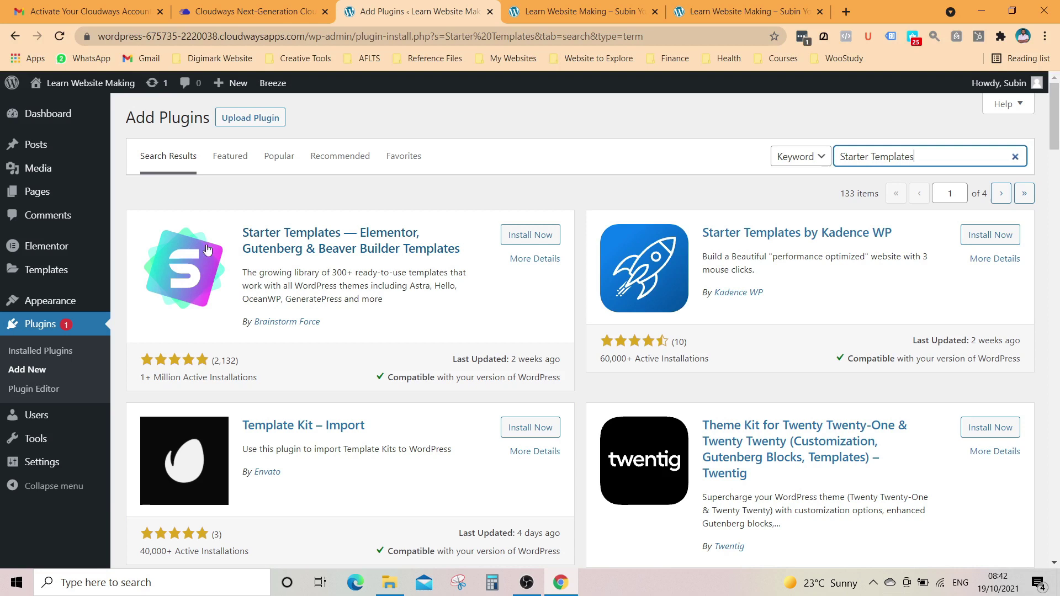
pyautogui.click(516, 241)
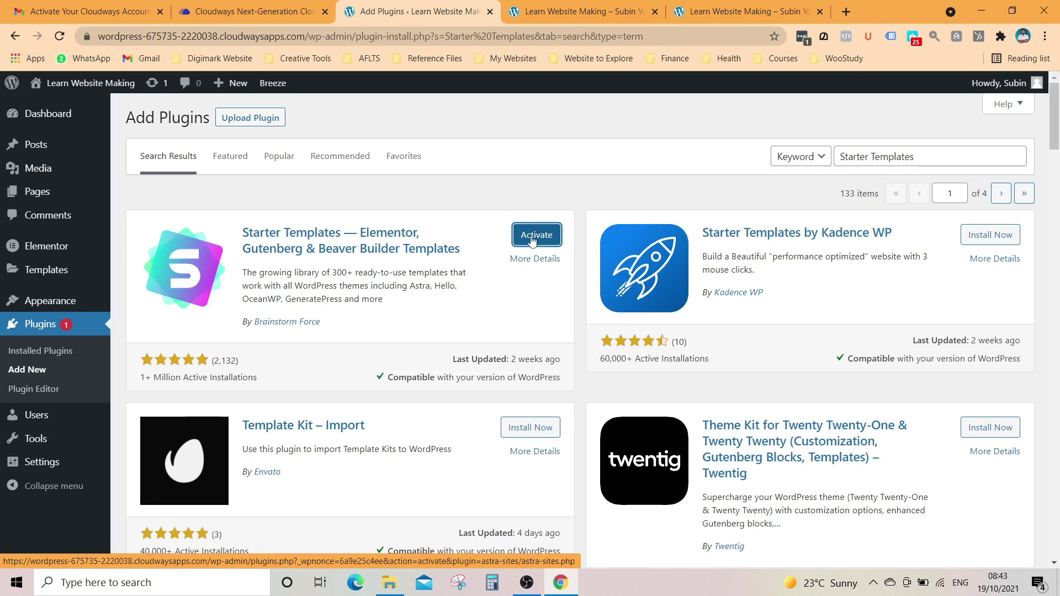
# Activate Starter Templates and highlight it alongside Elementor in the Installed Plugins list.
pyautogui.click(538, 240)
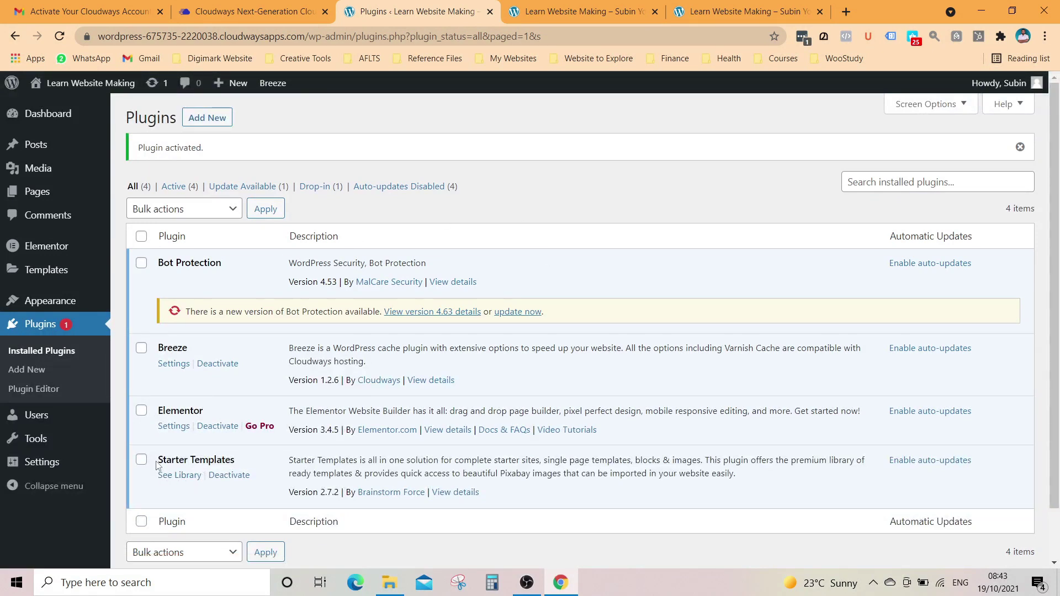
pyautogui.moveTo(157, 466); pyautogui.dragTo(239, 466)
pyautogui.moveTo(157, 412); pyautogui.dragTo(219, 415)
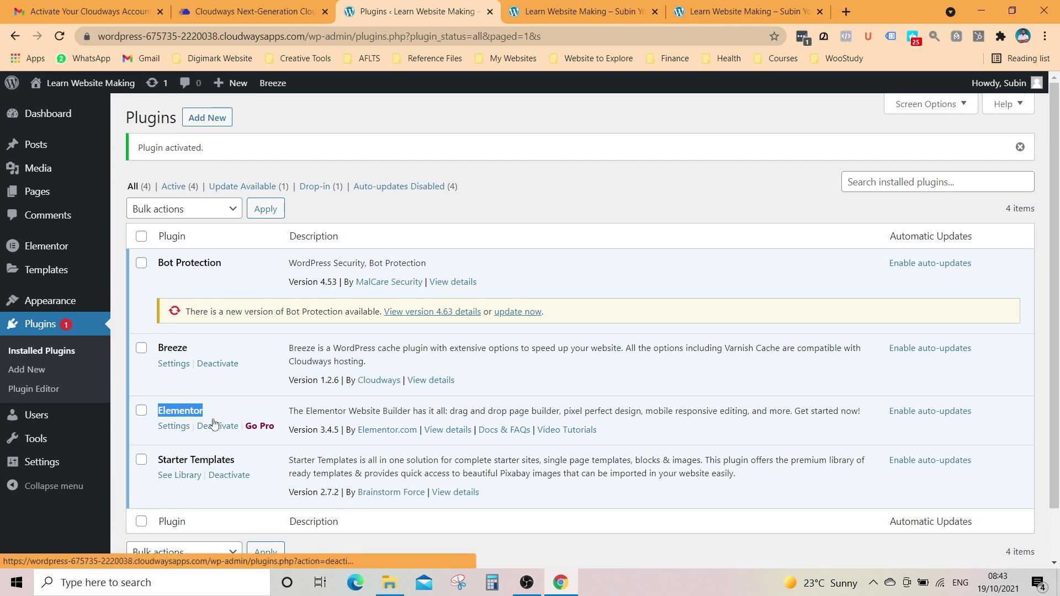
pyautogui.scroll(-1, 215, 424)
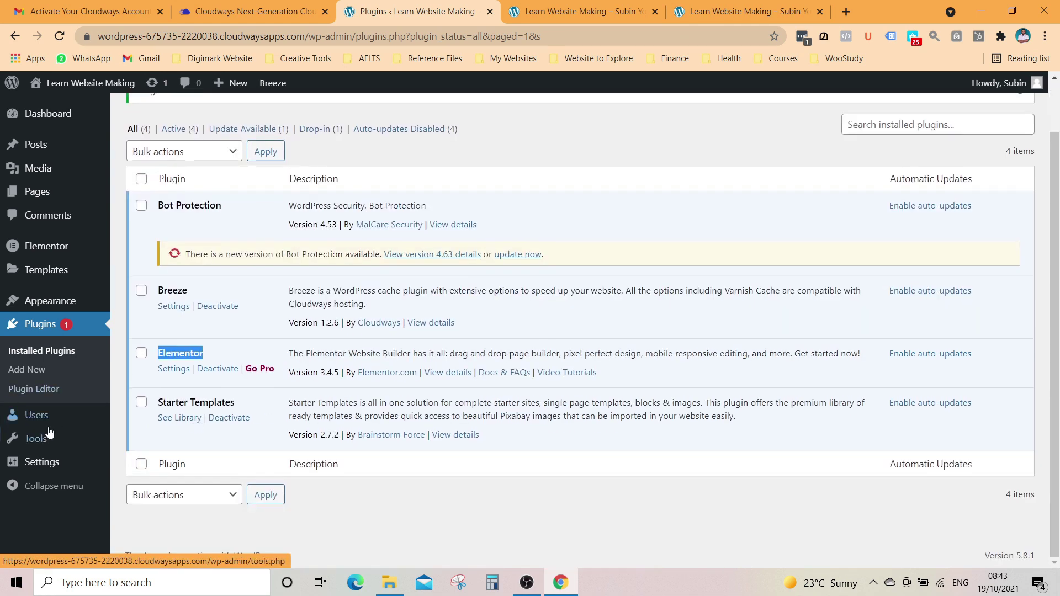
pyautogui.moveTo(53, 473)
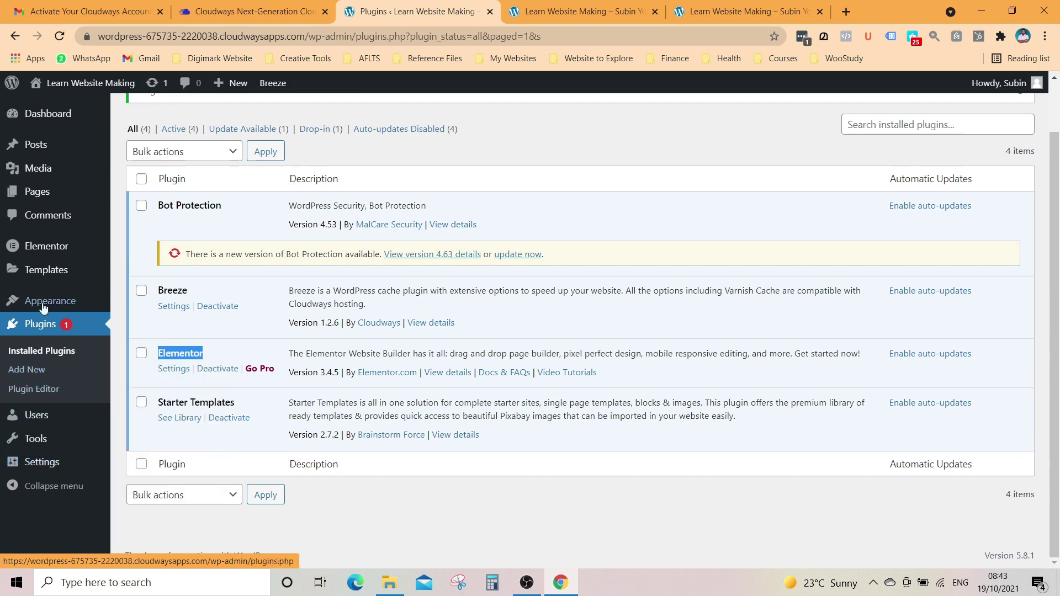
pyautogui.moveTo(43, 302)
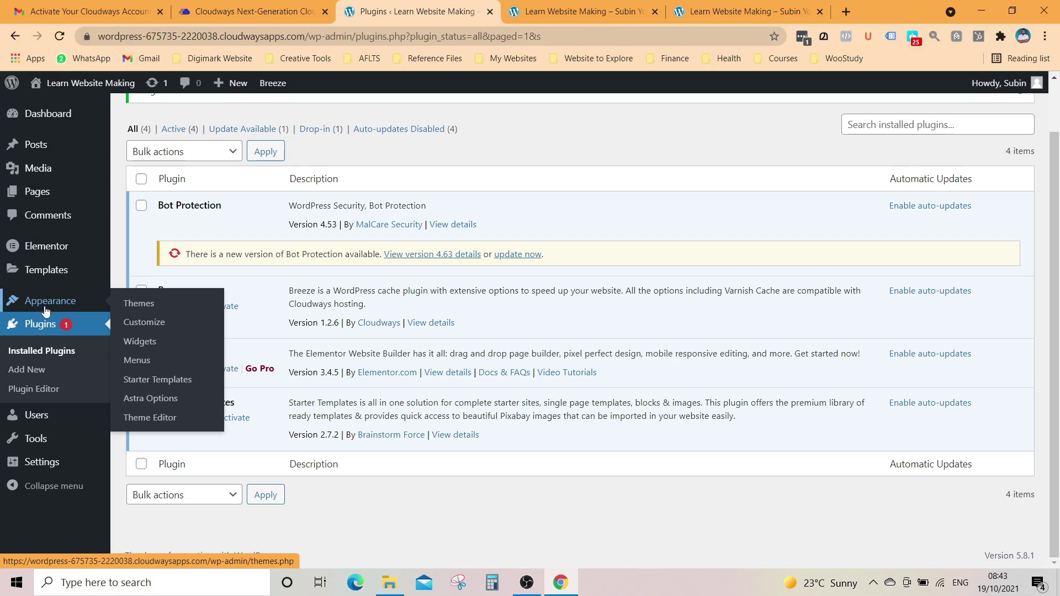
# Open Appearance > Starter Templates and pick Elementor as the page builder.
pyautogui.click(173, 381)
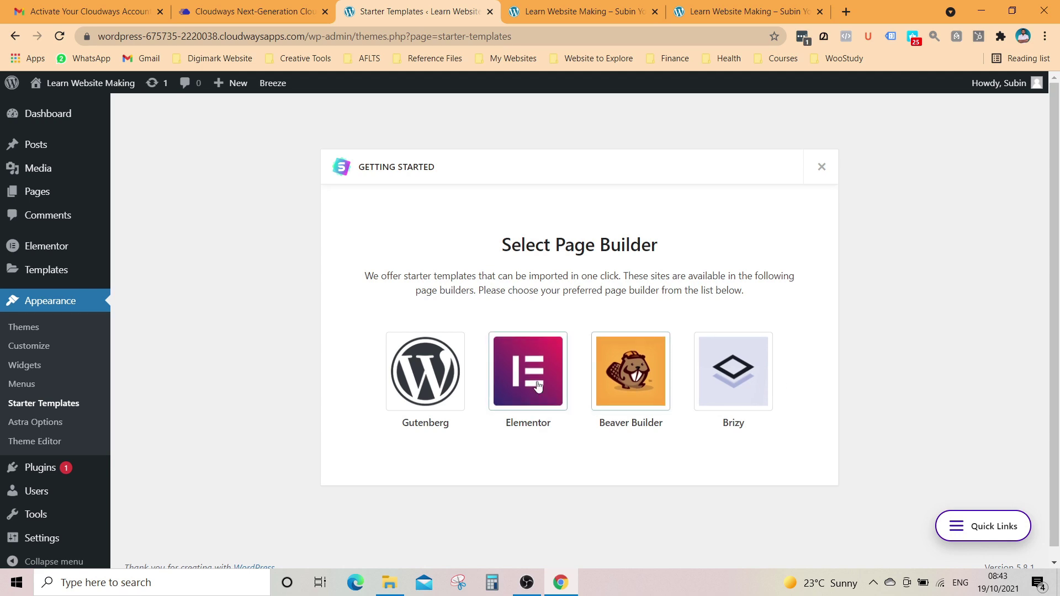
pyautogui.click(538, 386)
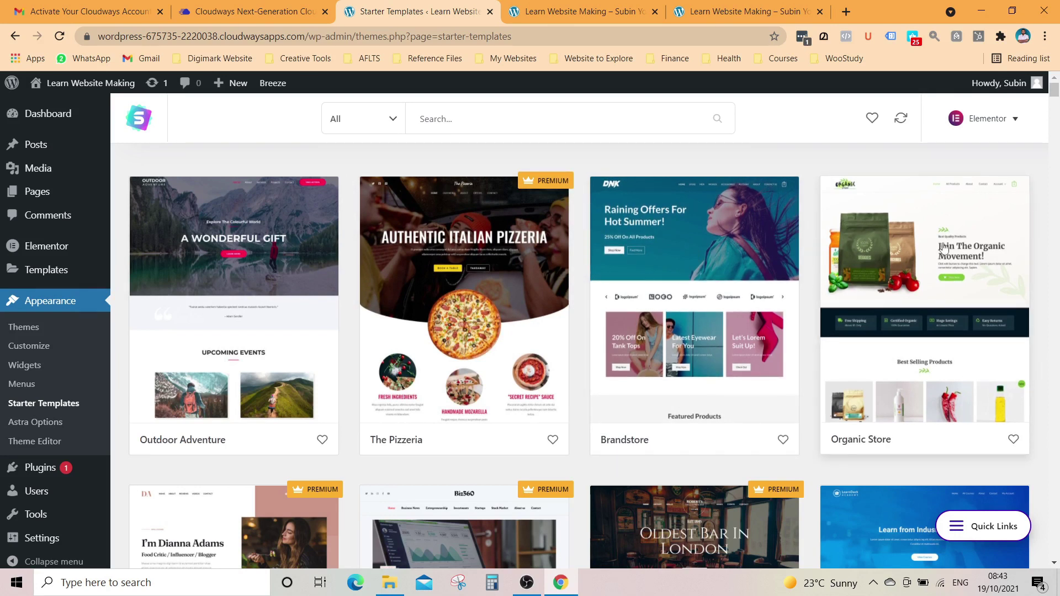
# Scroll through the Elementor template grid and open the Learn Digital Marketing template.
pyautogui.scroll(-8, 552, 279)
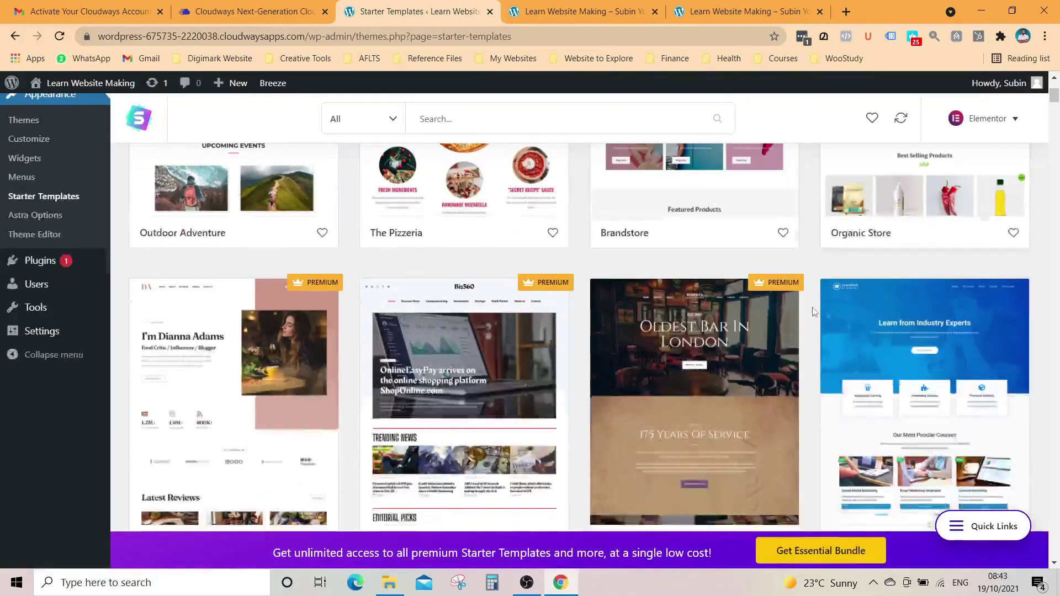
pyautogui.scroll(-2, 633, 314)
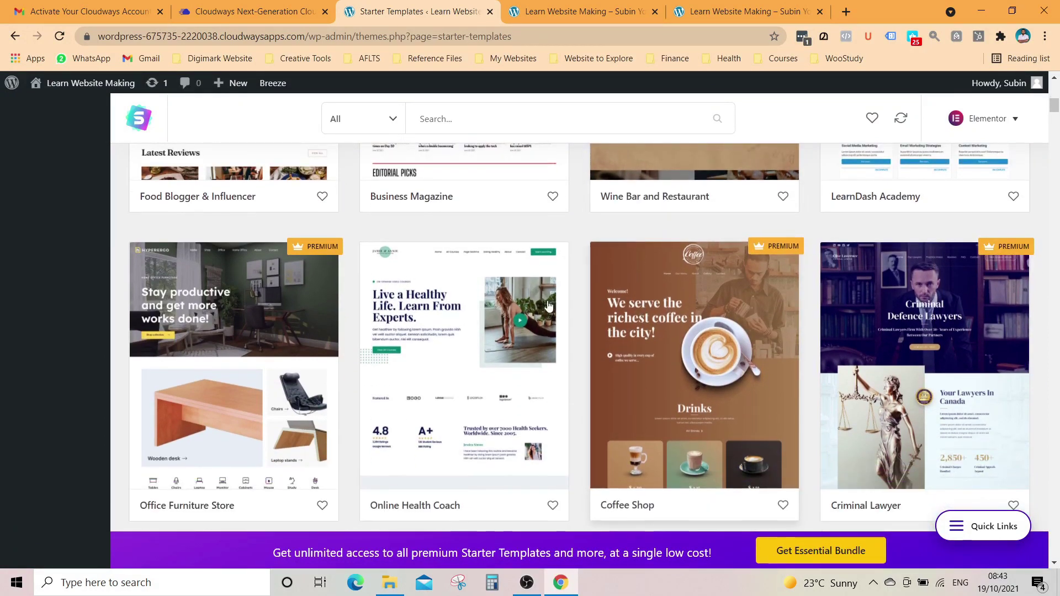
pyautogui.scroll(-6, 247, 339)
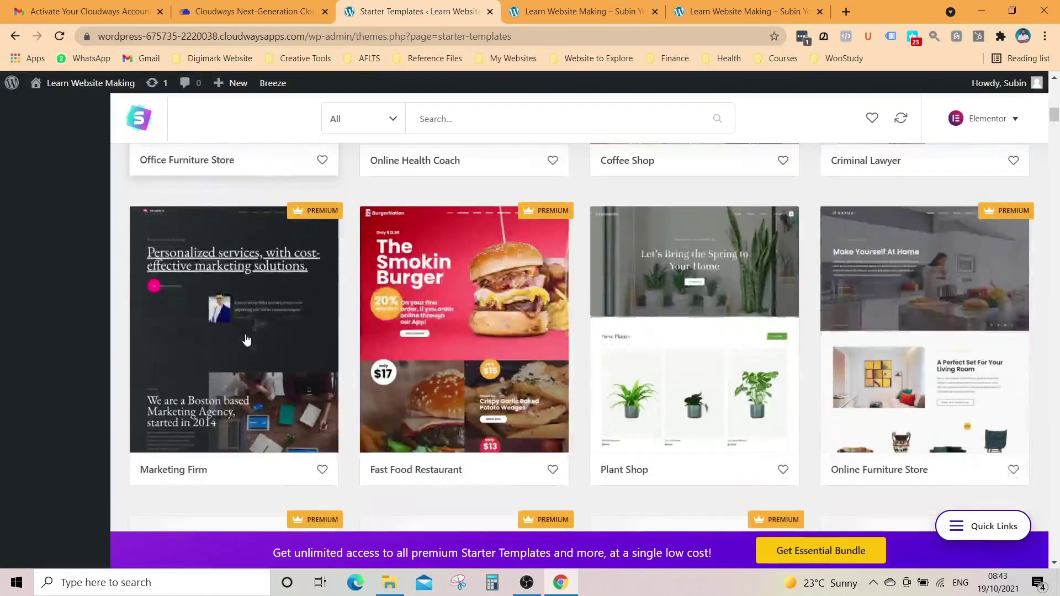
pyautogui.scroll(-4, 247, 340)
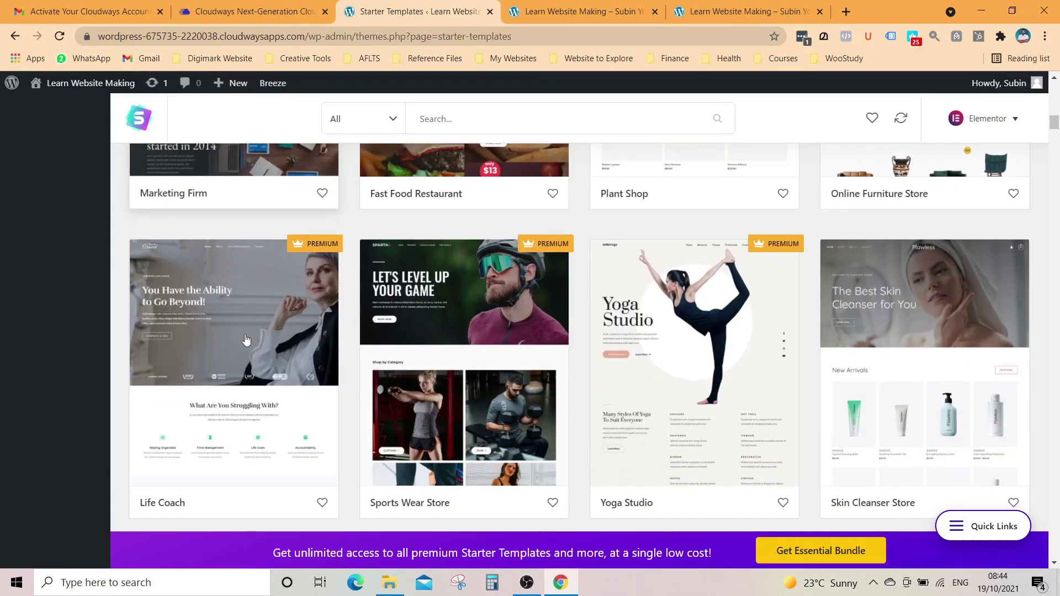
pyautogui.scroll(-2, 247, 339)
pyautogui.scroll(-3, 247, 339)
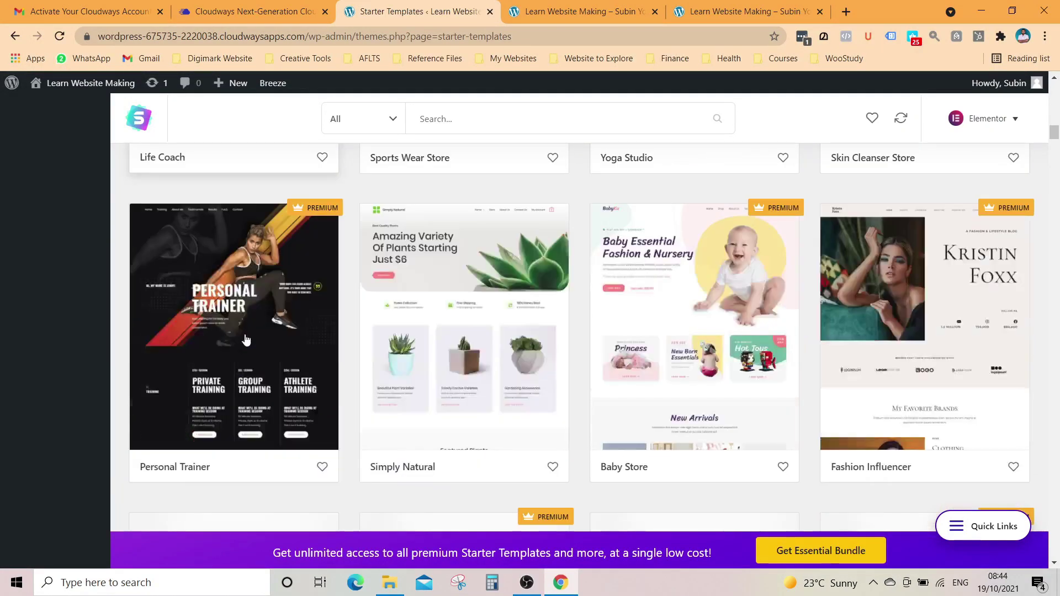
pyautogui.scroll(-4, 247, 339)
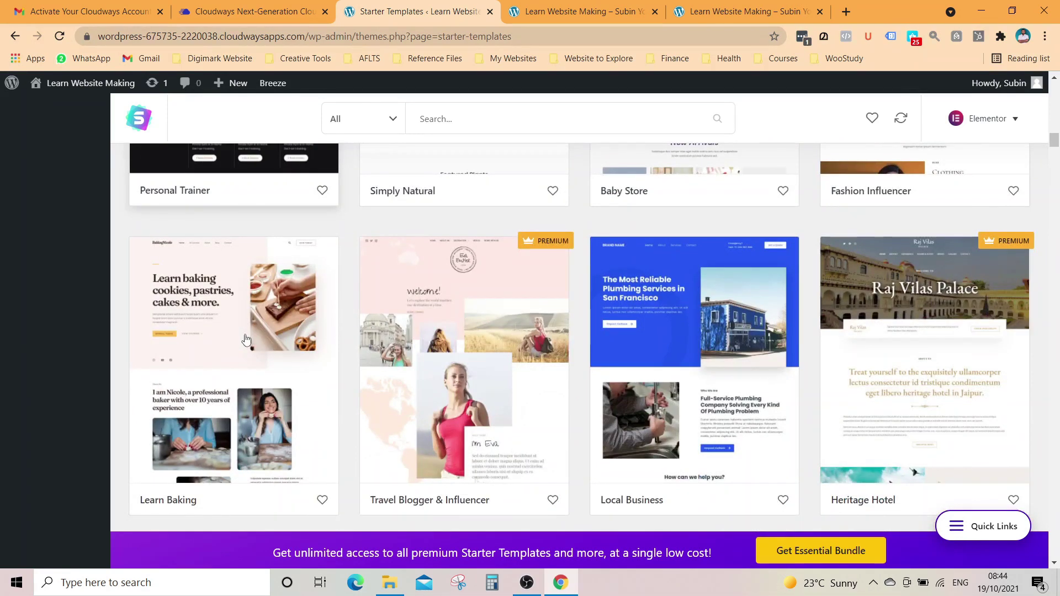
pyautogui.scroll(-4, 246, 340)
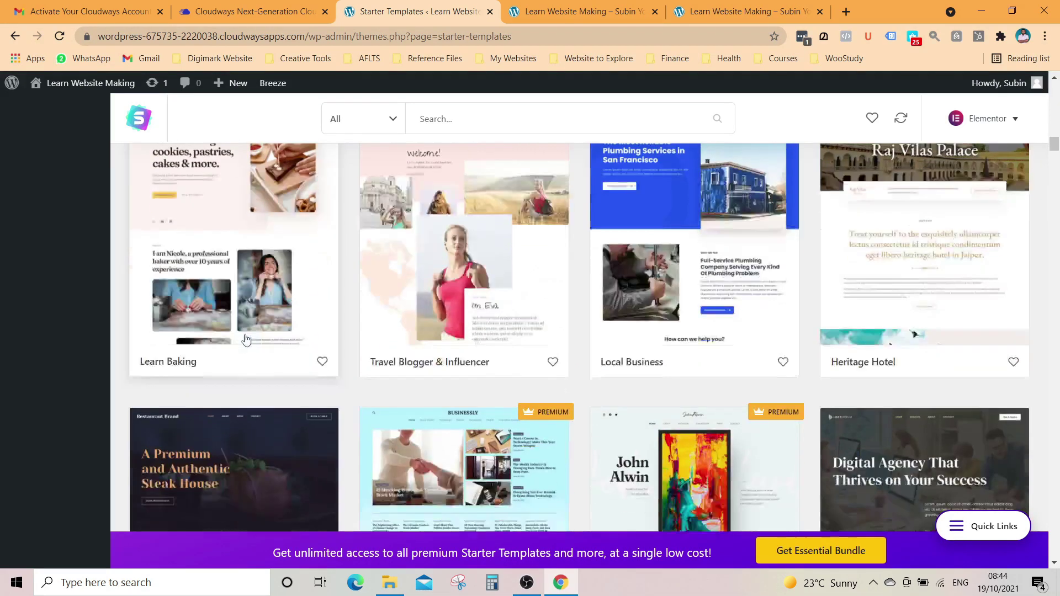
pyautogui.scroll(-2, 246, 339)
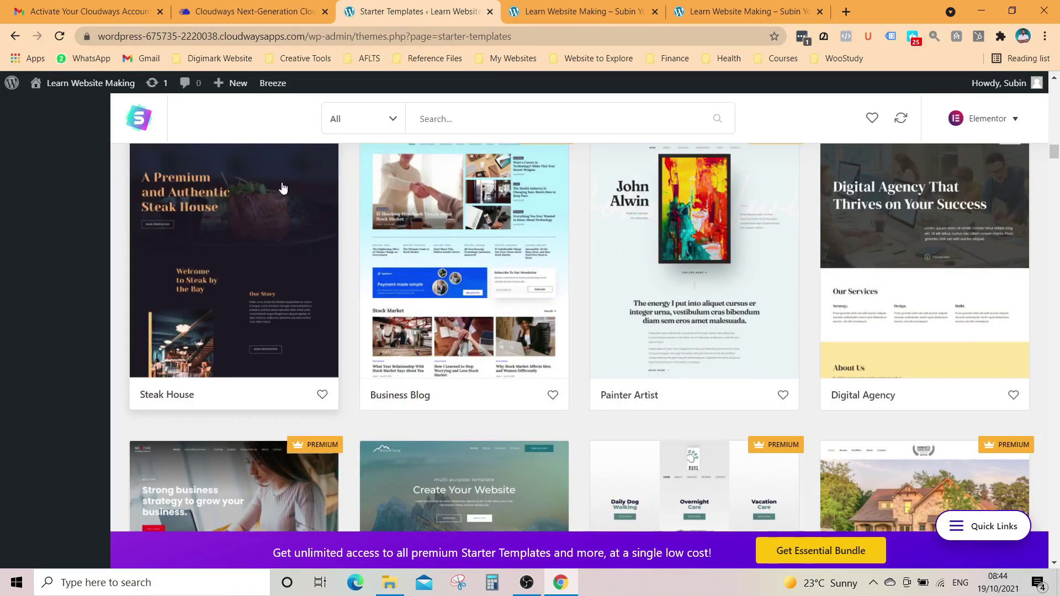
pyautogui.scroll(1, 230, 303)
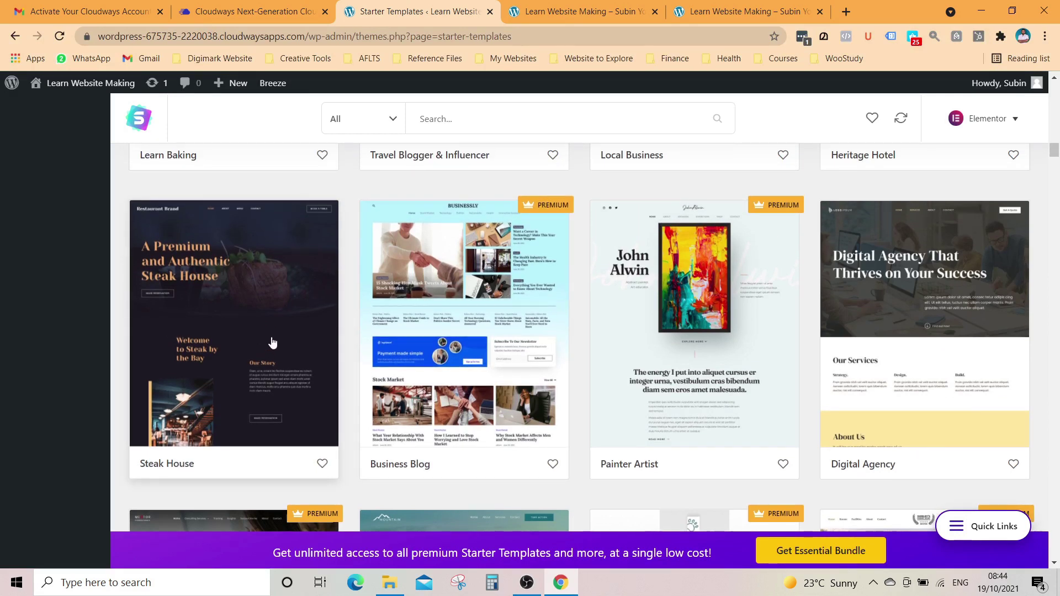
pyautogui.scroll(-4, 272, 342)
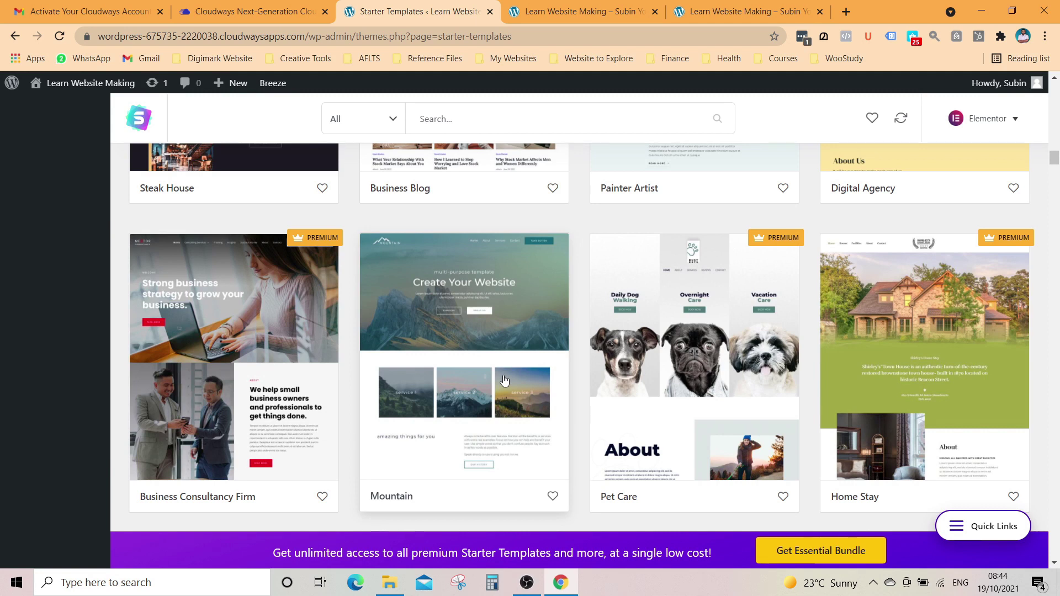
pyautogui.scroll(-5, 504, 379)
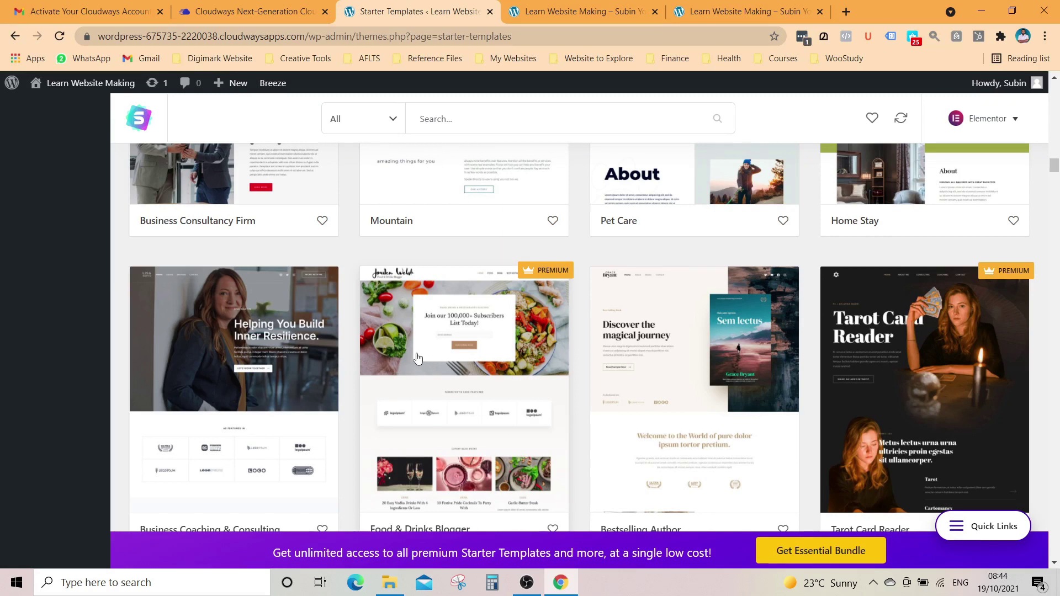
pyautogui.scroll(-1, 417, 357)
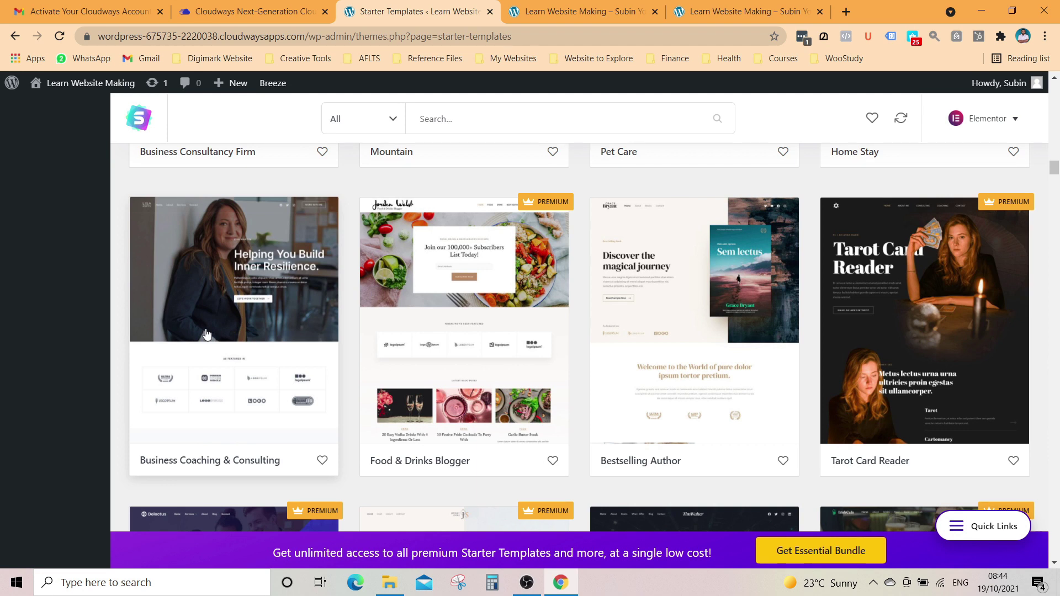
pyautogui.scroll(-8, 206, 334)
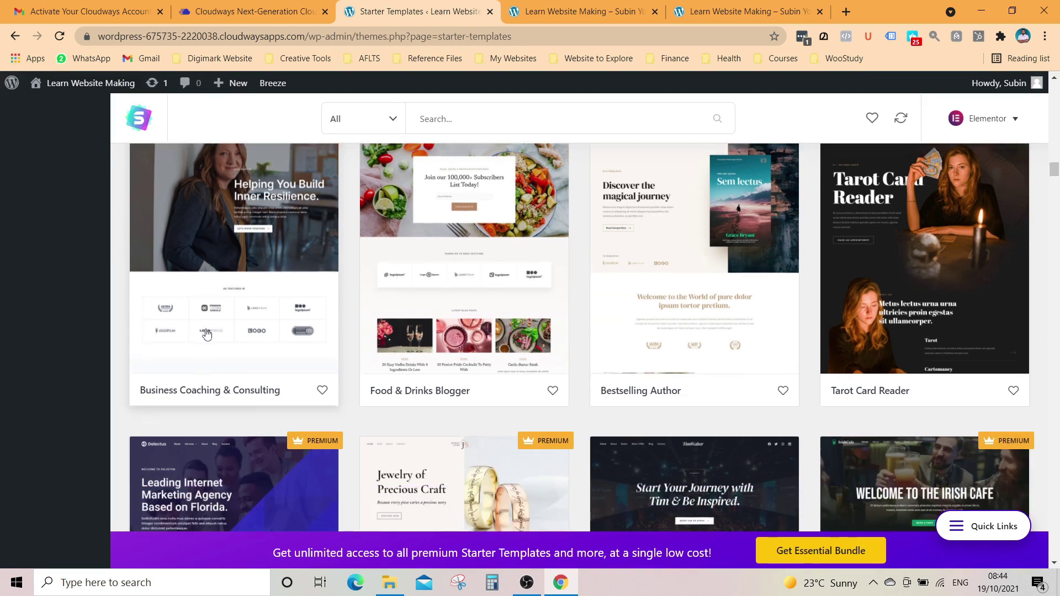
pyautogui.scroll(-3, 632, 385)
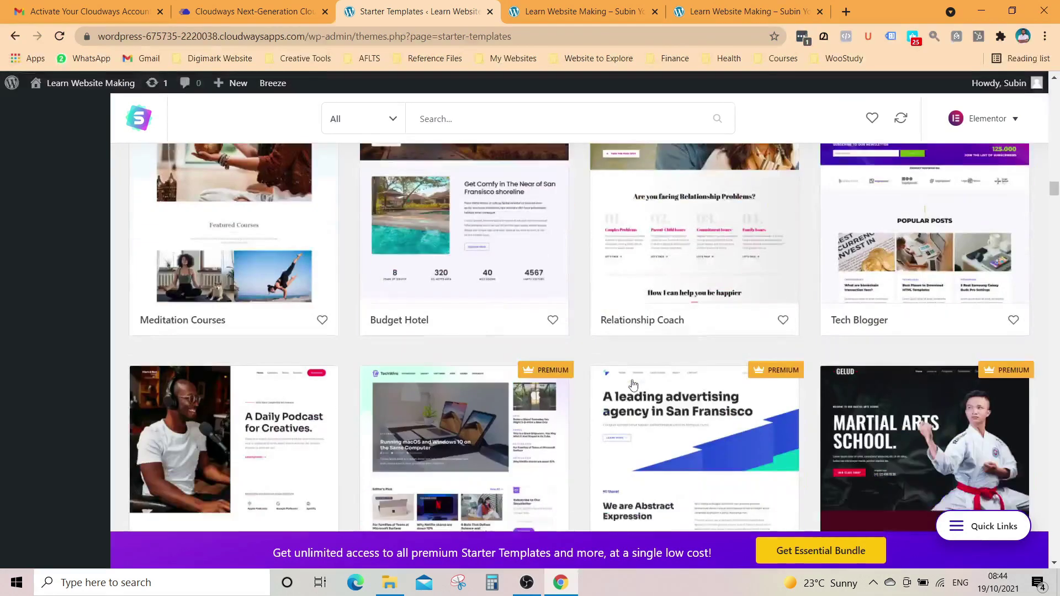
pyautogui.scroll(3, 632, 384)
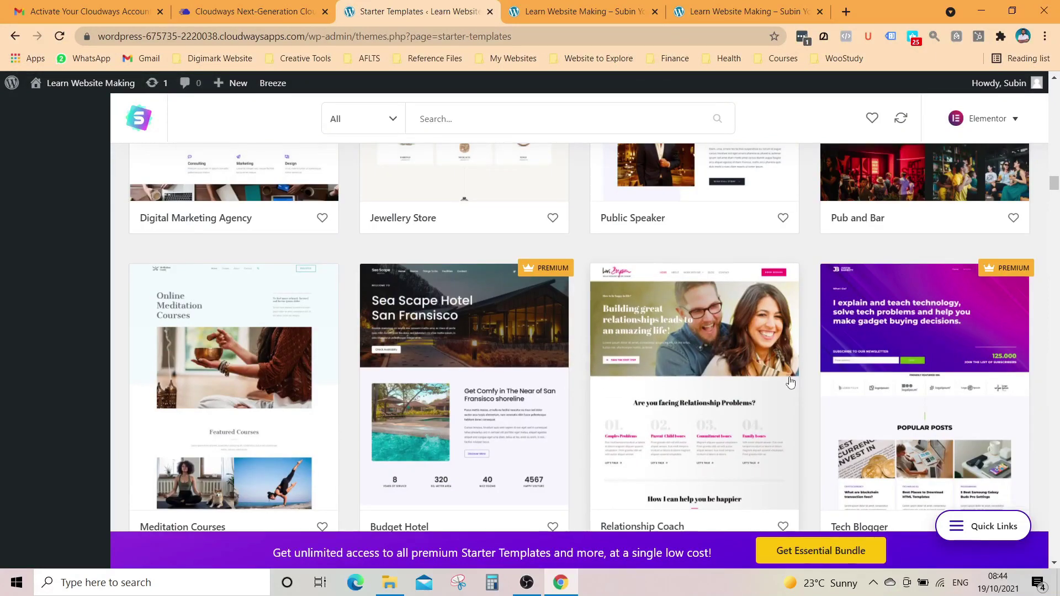
pyautogui.scroll(-5, 791, 382)
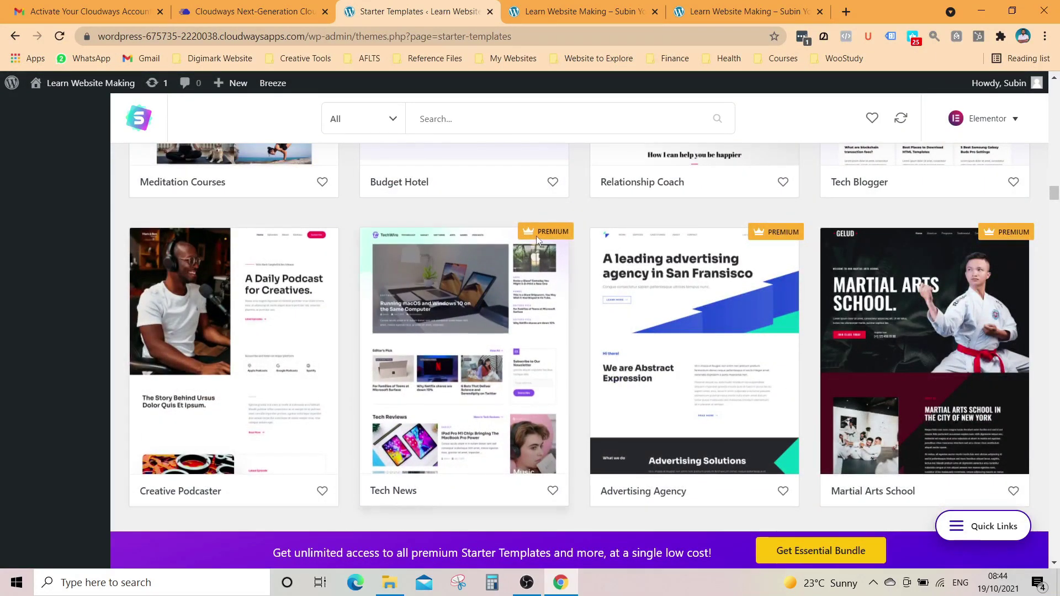
pyautogui.scroll(-5, 233, 316)
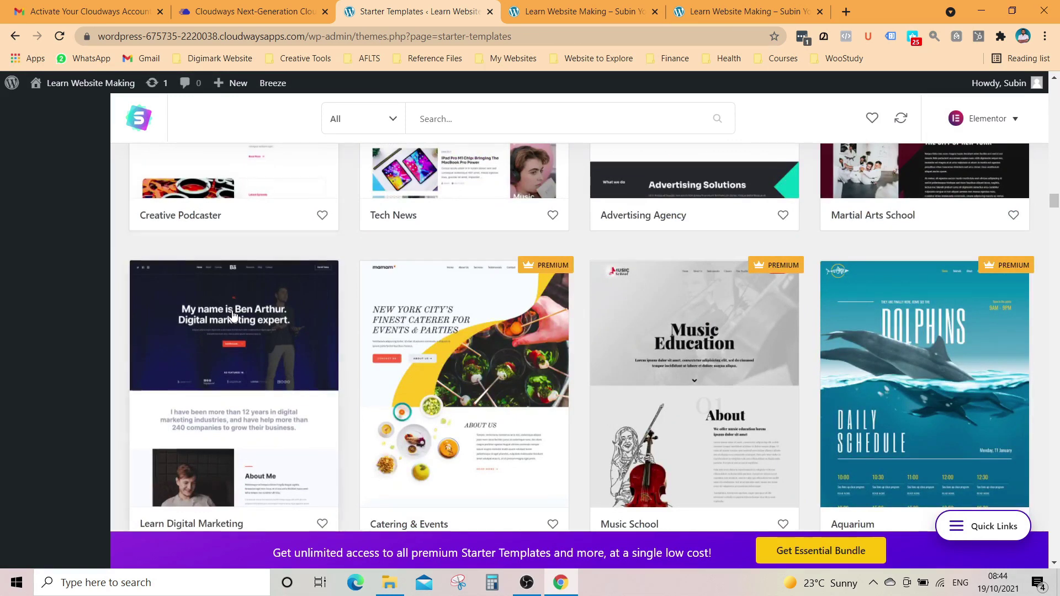
pyautogui.scroll(-1, 233, 315)
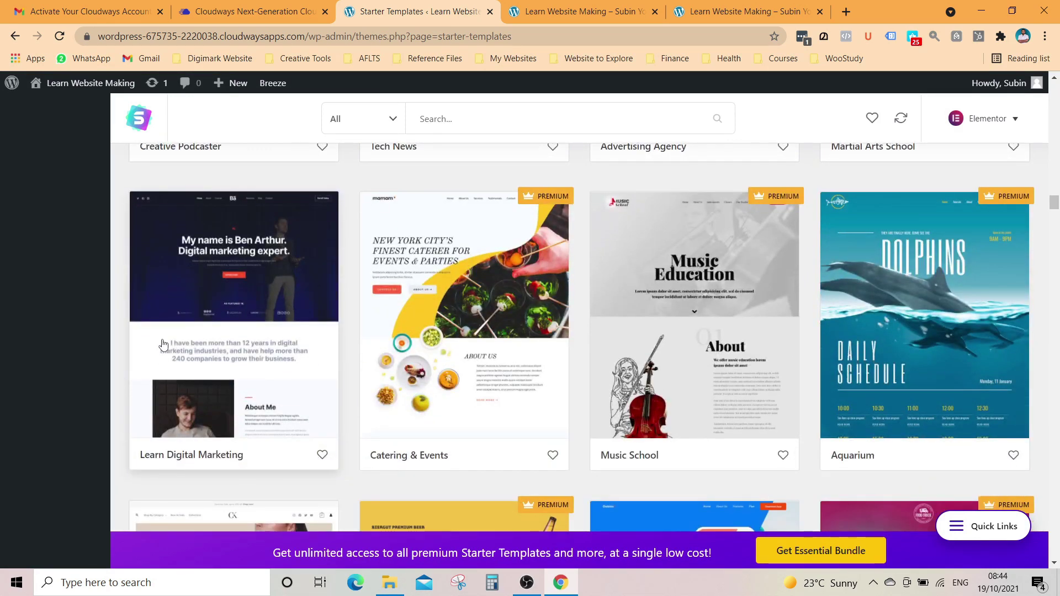
pyautogui.click(278, 299)
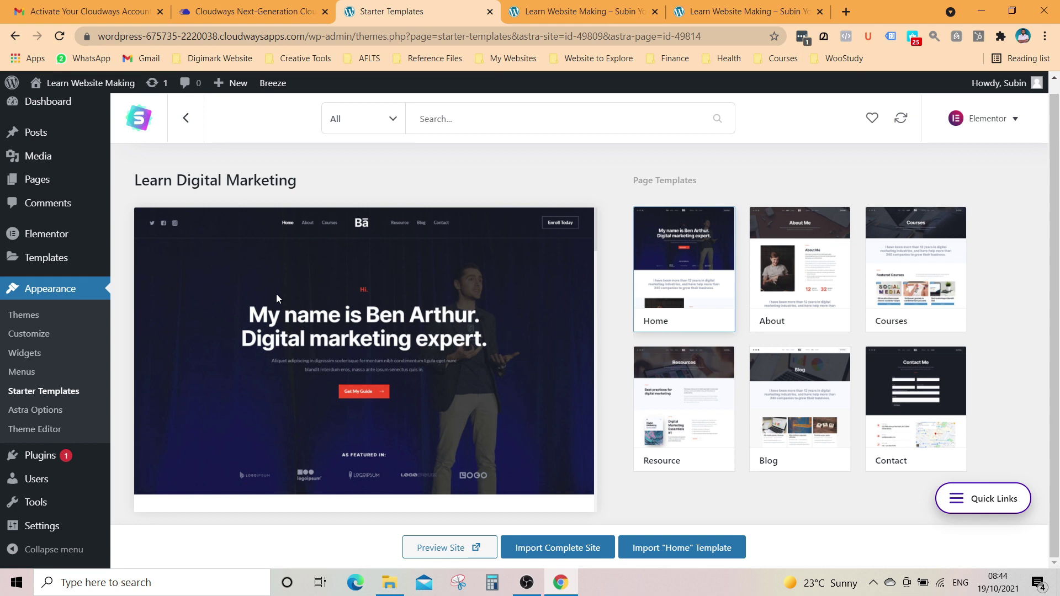
# Preview the About, Courses, Resource, Blog, Contact and Home pages, then start Import Complete Site.
pyautogui.click(783, 262)
pyautogui.click(890, 286)
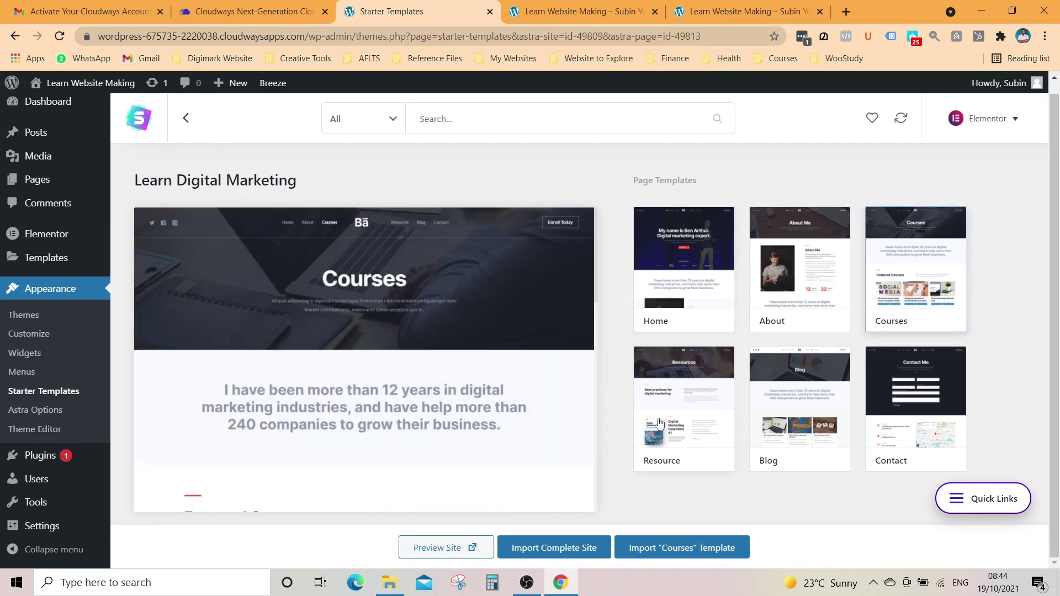
pyautogui.click(681, 411)
pyautogui.click(796, 413)
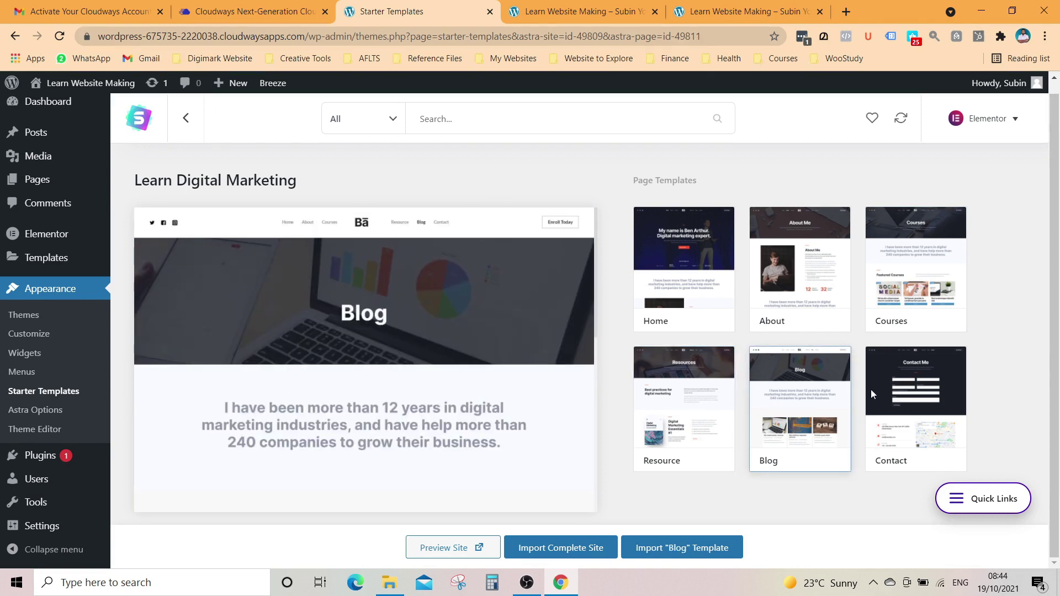
pyautogui.click(926, 399)
pyautogui.click(679, 286)
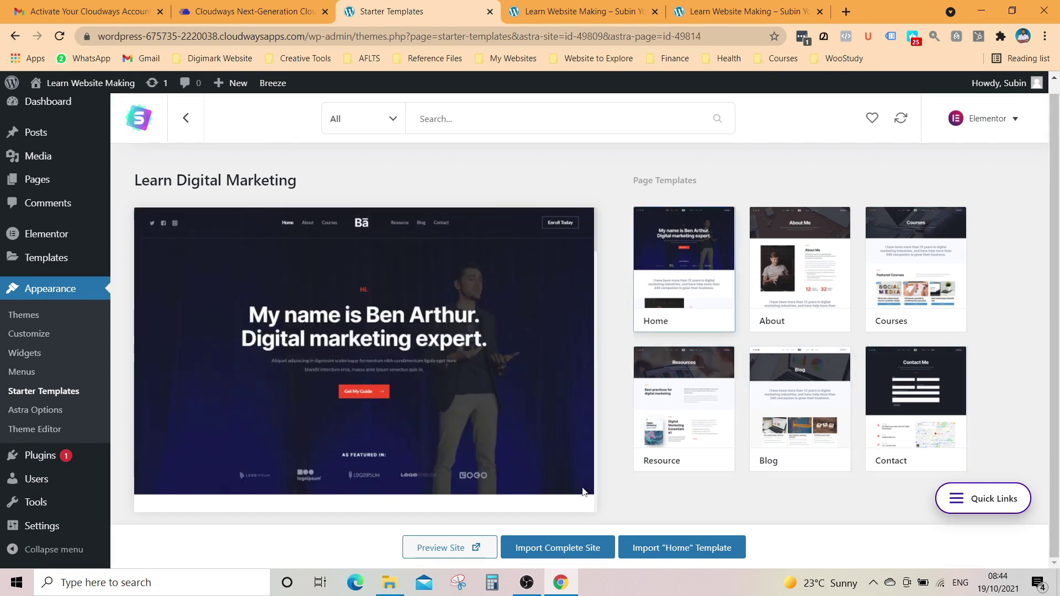
pyautogui.click(565, 554)
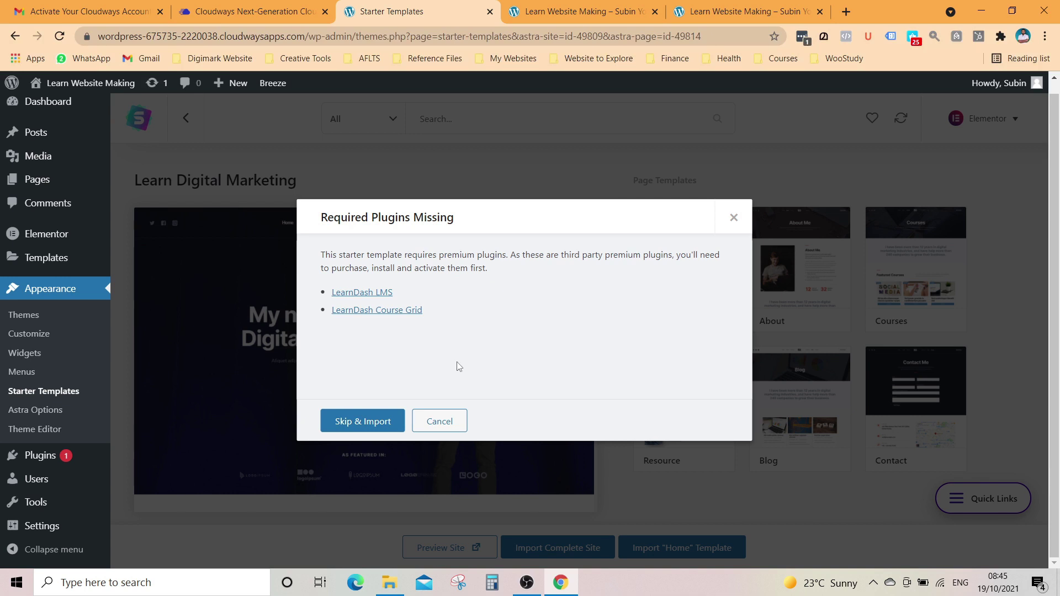
# Skip the missing plugins, answer Beginner and Myself/My company, and proceed to the details form.
pyautogui.click(362, 422)
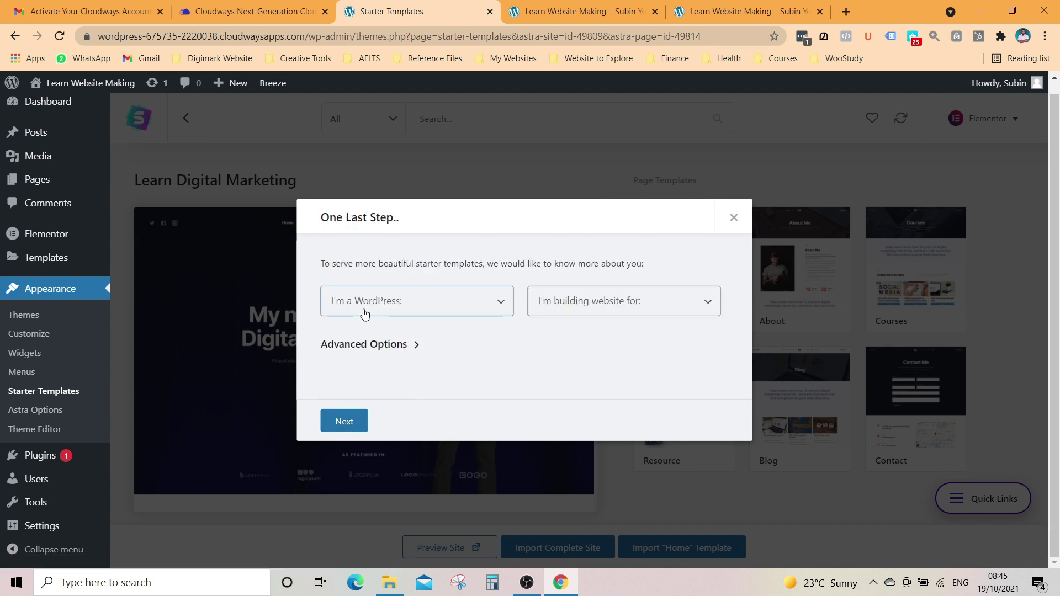
pyautogui.click(458, 314)
pyautogui.click(423, 337)
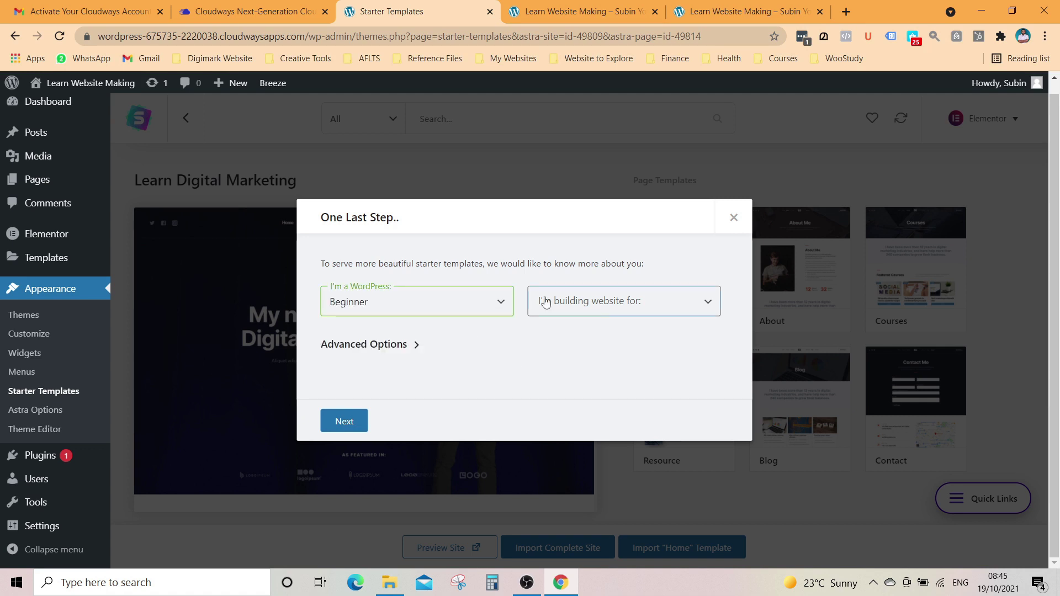
pyautogui.click(616, 302)
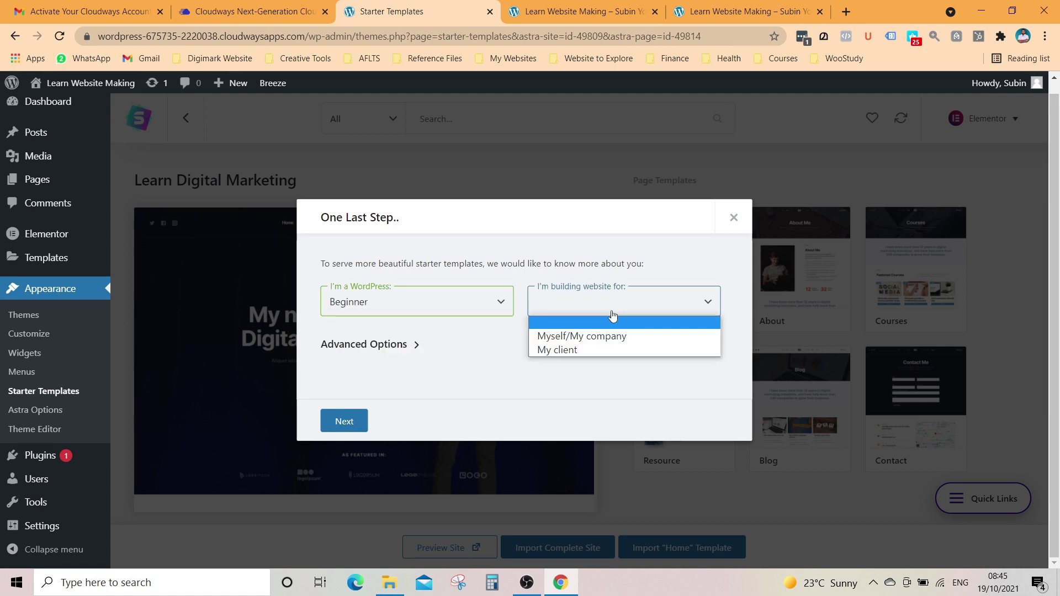
pyautogui.click(597, 338)
pyautogui.click(380, 345)
pyautogui.click(375, 345)
pyautogui.click(348, 422)
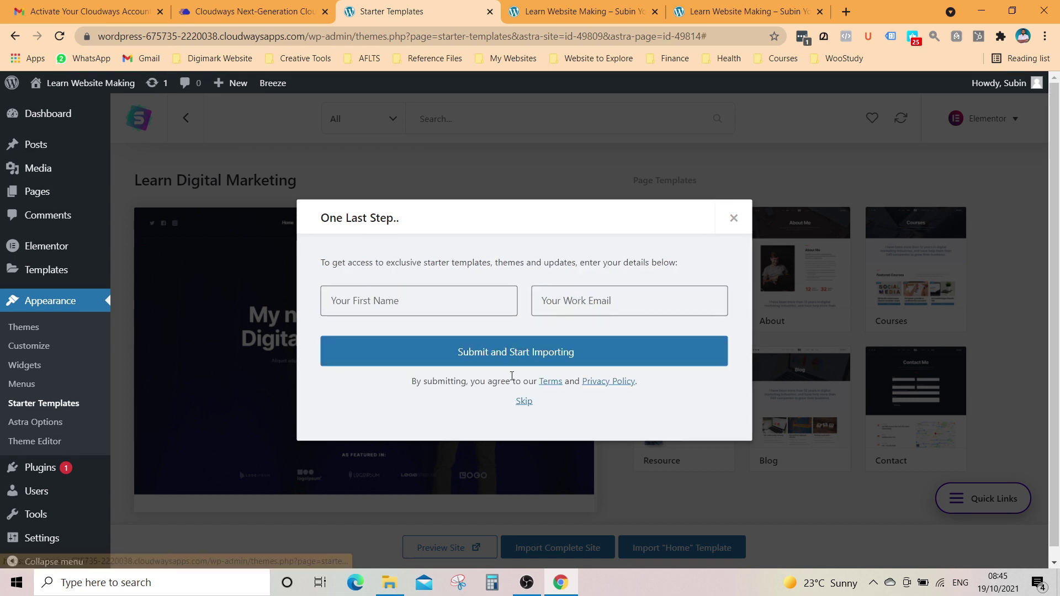
# Fill in the first name and work email fields, then submit to start the template import.
pyautogui.click(408, 310)
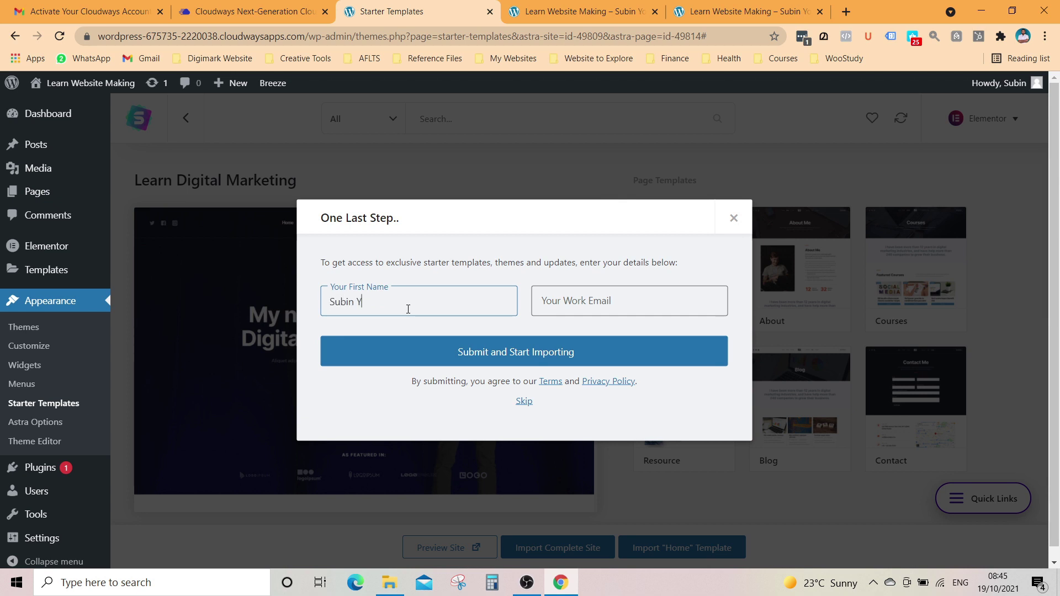
pyautogui.write('Subin Yoosuf')
pyautogui.press('Tab')
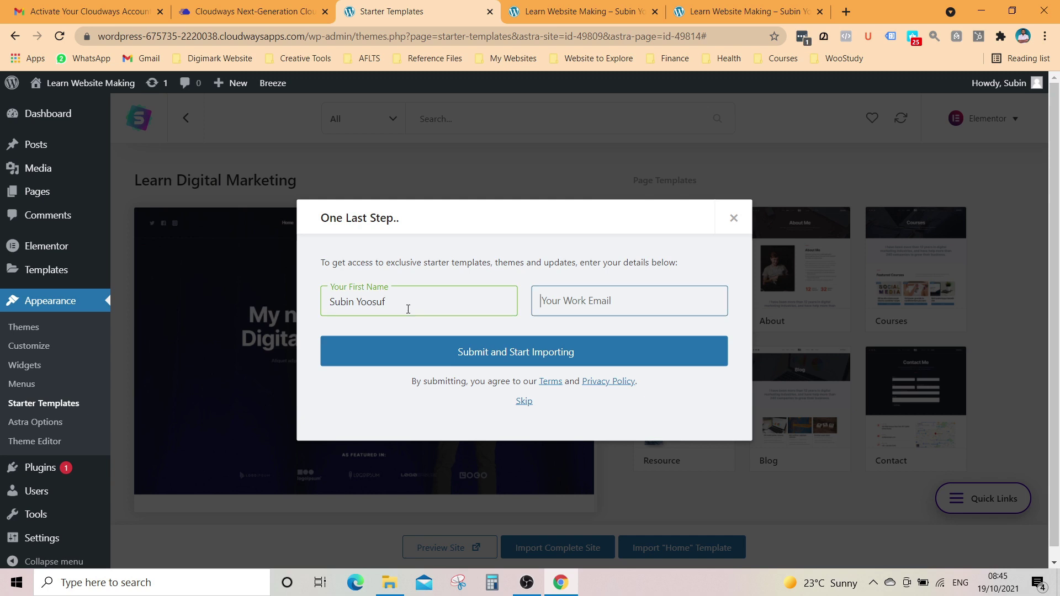
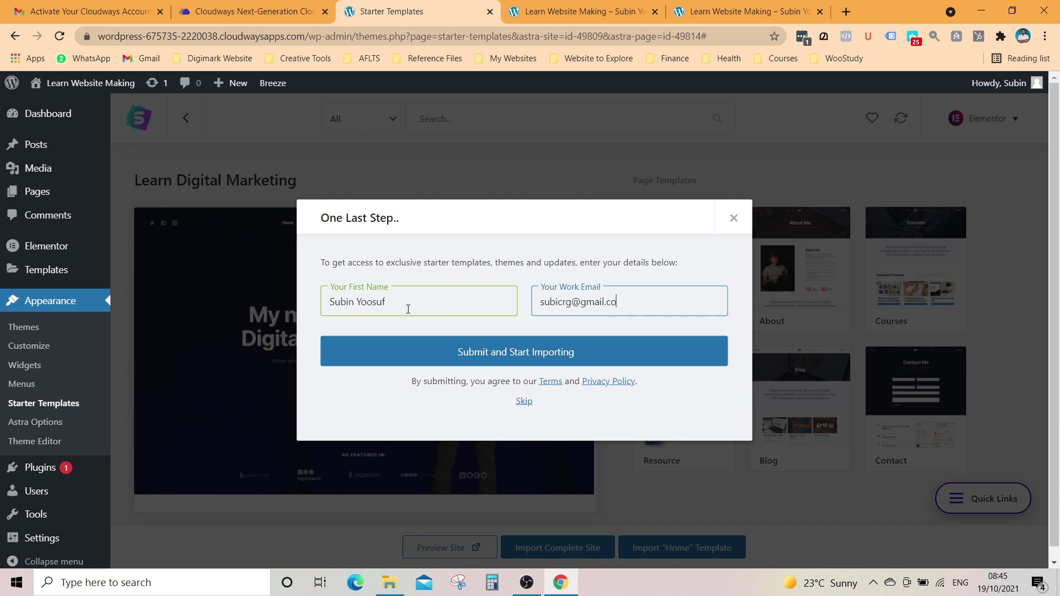
pyautogui.click(504, 359)
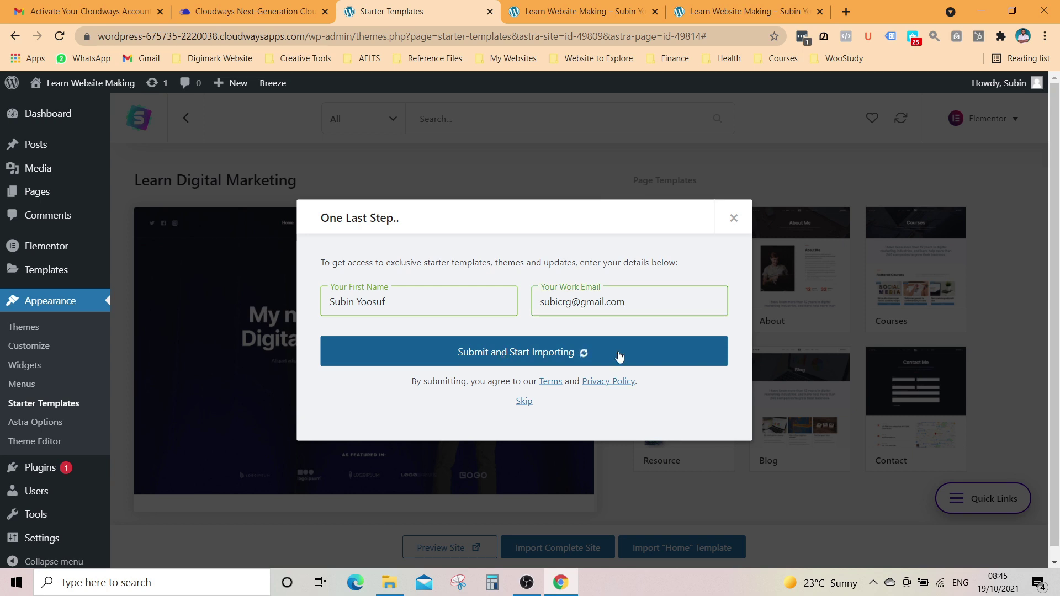
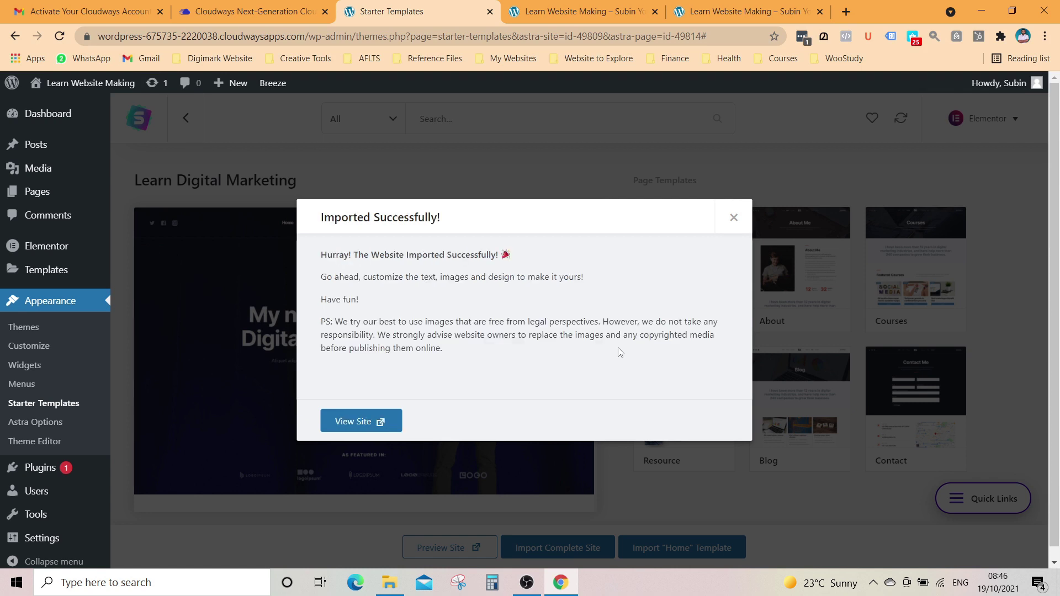
# Open the imported Learn Digital Marketing site live and scroll its homepage down to the footer and back.
pyautogui.moveTo(312, 257); pyautogui.dragTo(517, 246)
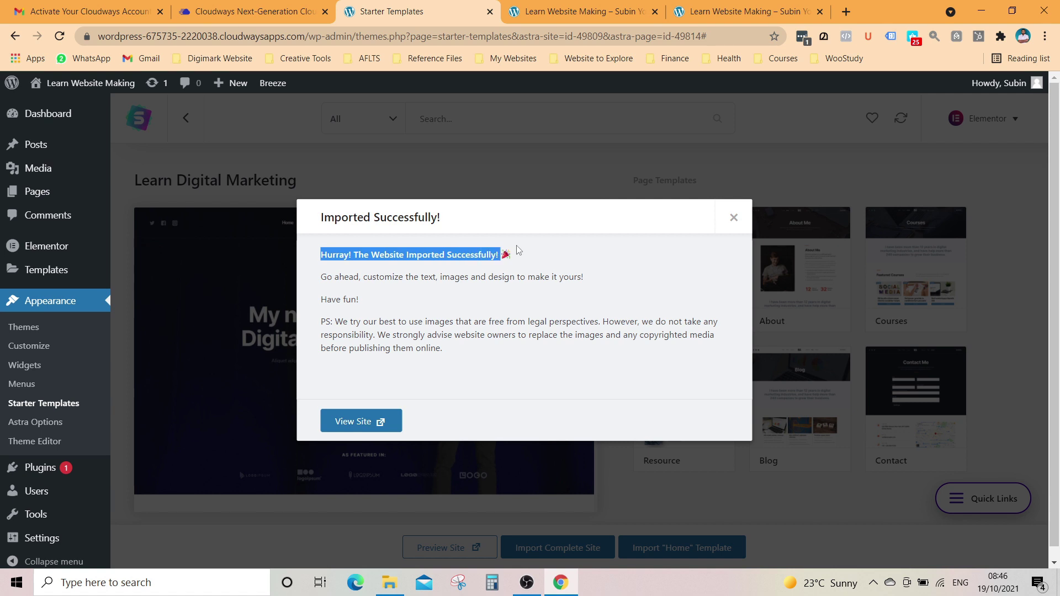
pyautogui.click(366, 422)
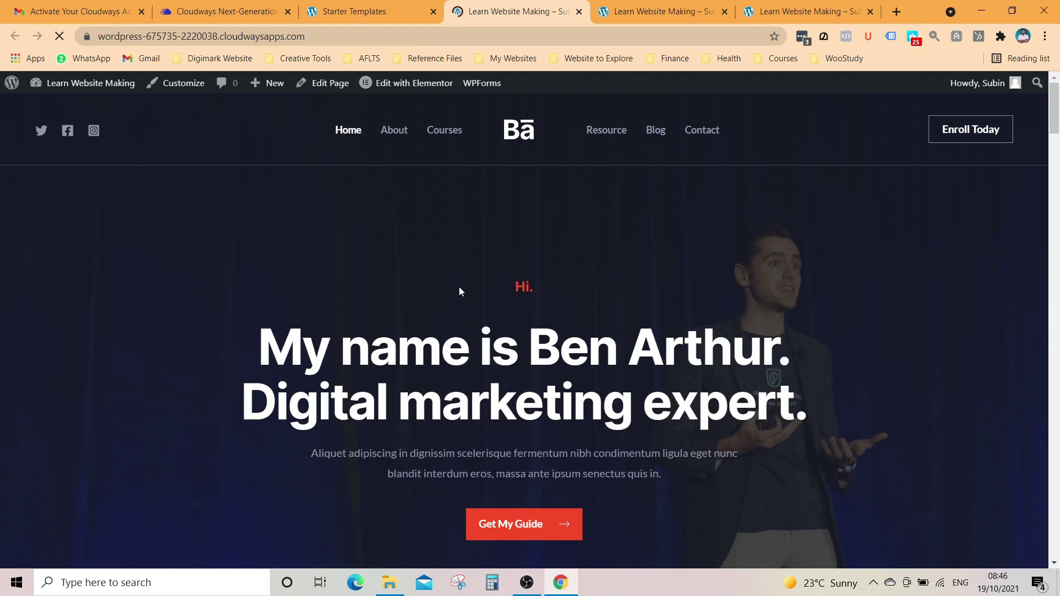
pyautogui.scroll(-10, 581, 319)
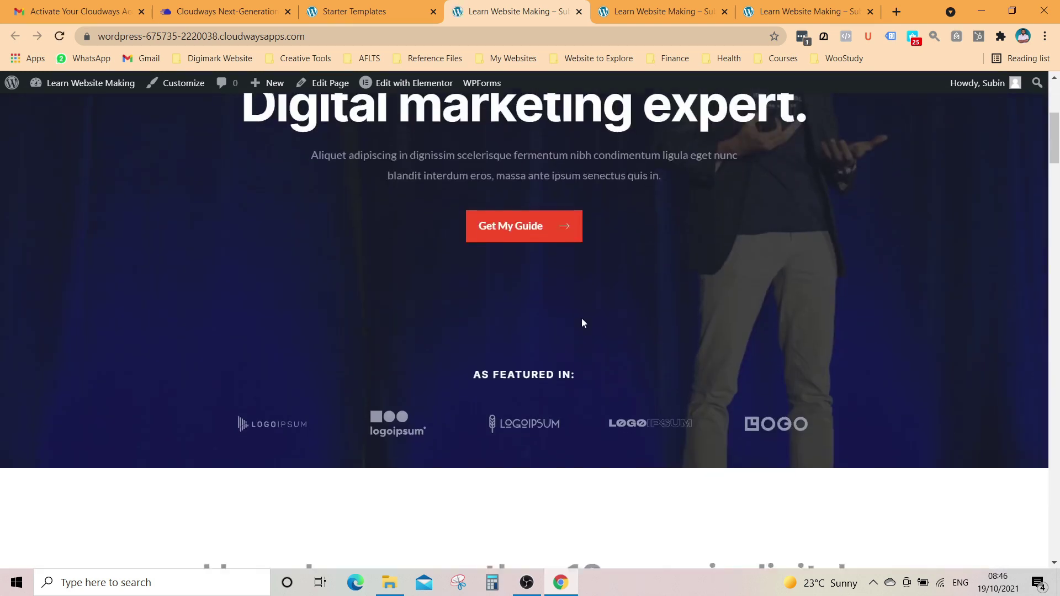
pyautogui.scroll(-10, 581, 320)
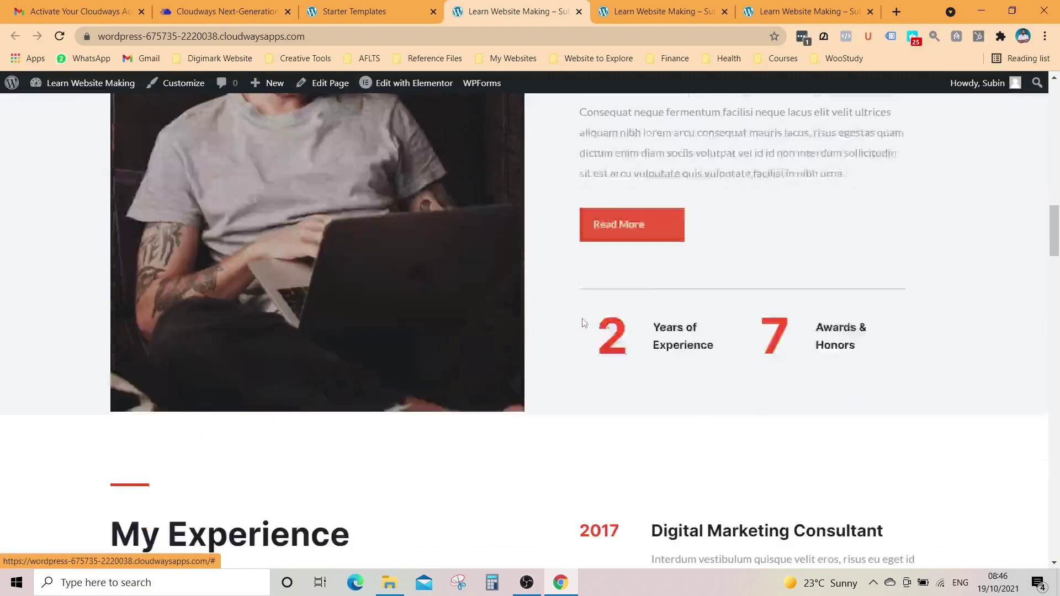
pyautogui.scroll(-15, 584, 323)
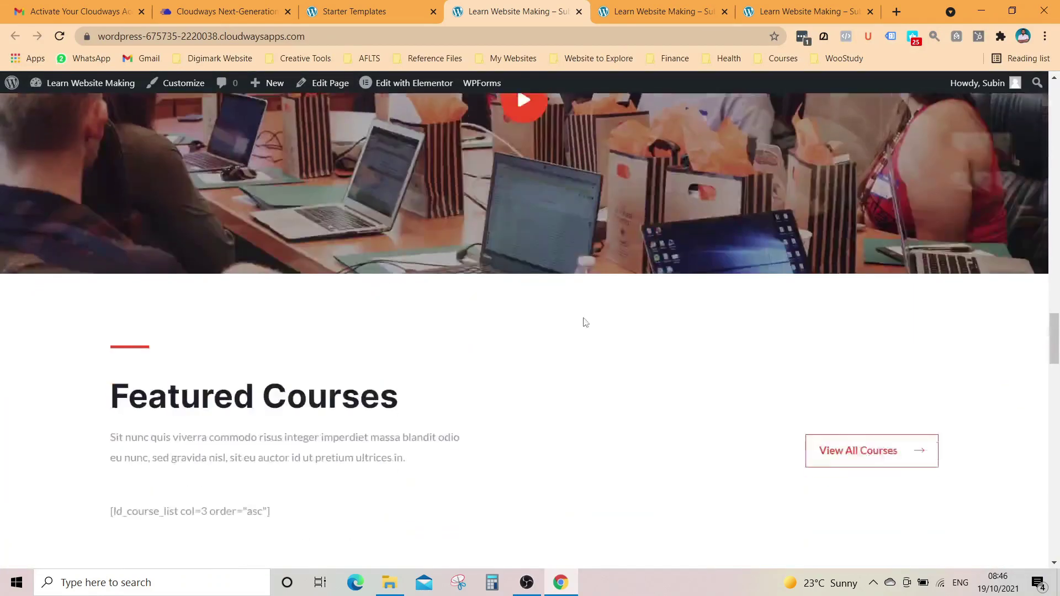
pyautogui.scroll(-15, 585, 323)
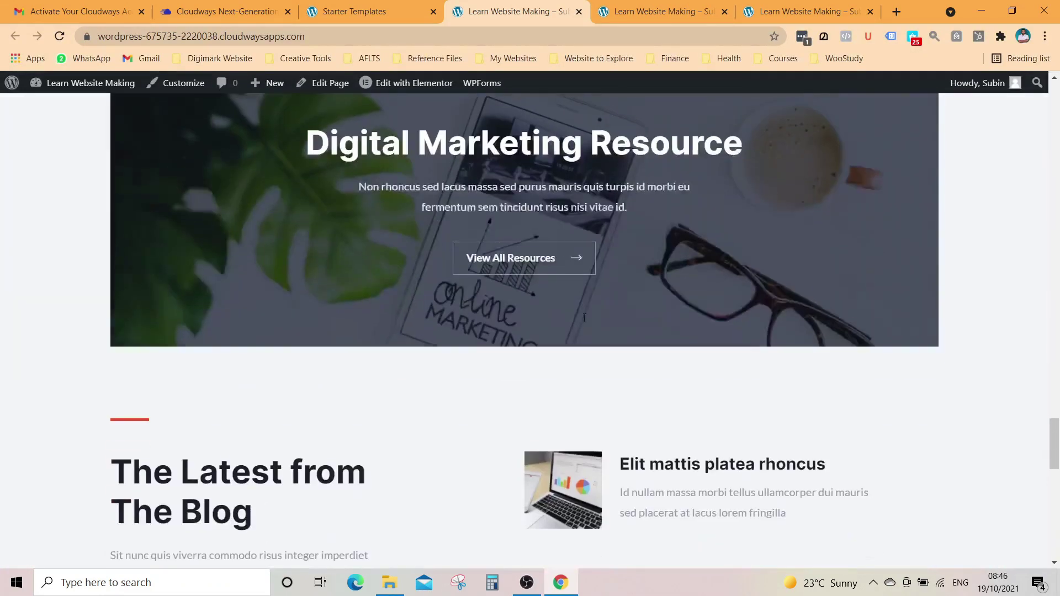
pyautogui.scroll(-10, 586, 322)
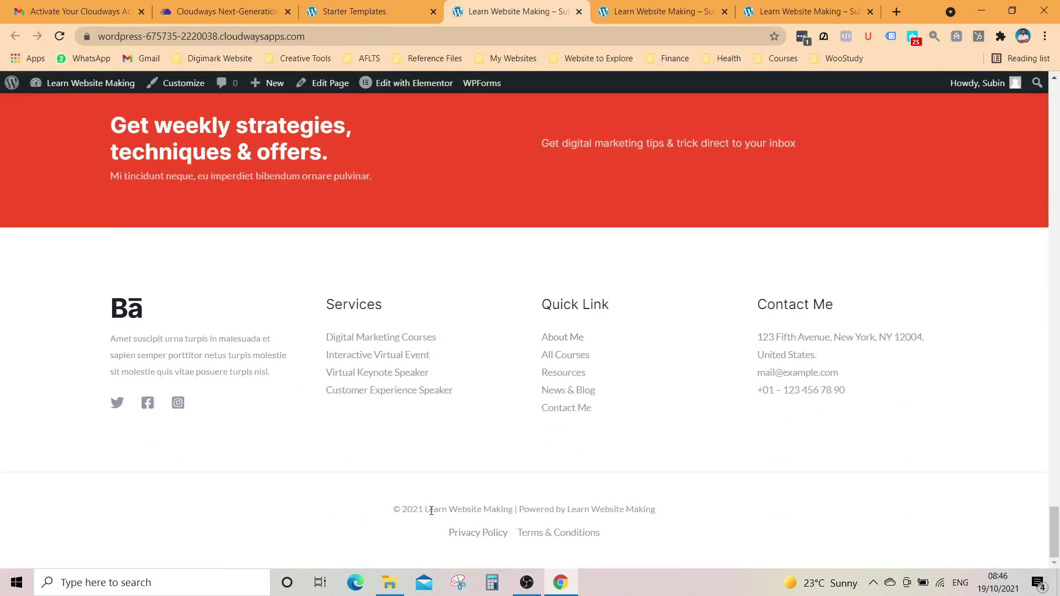
pyautogui.moveTo(427, 511); pyautogui.dragTo(656, 511)
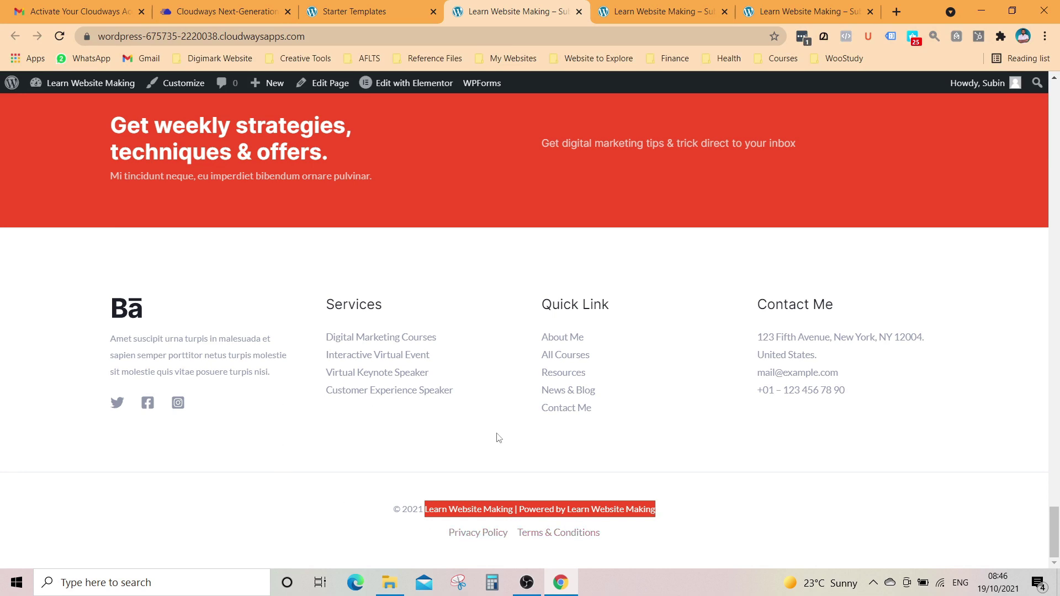
pyautogui.scroll(15, 497, 433)
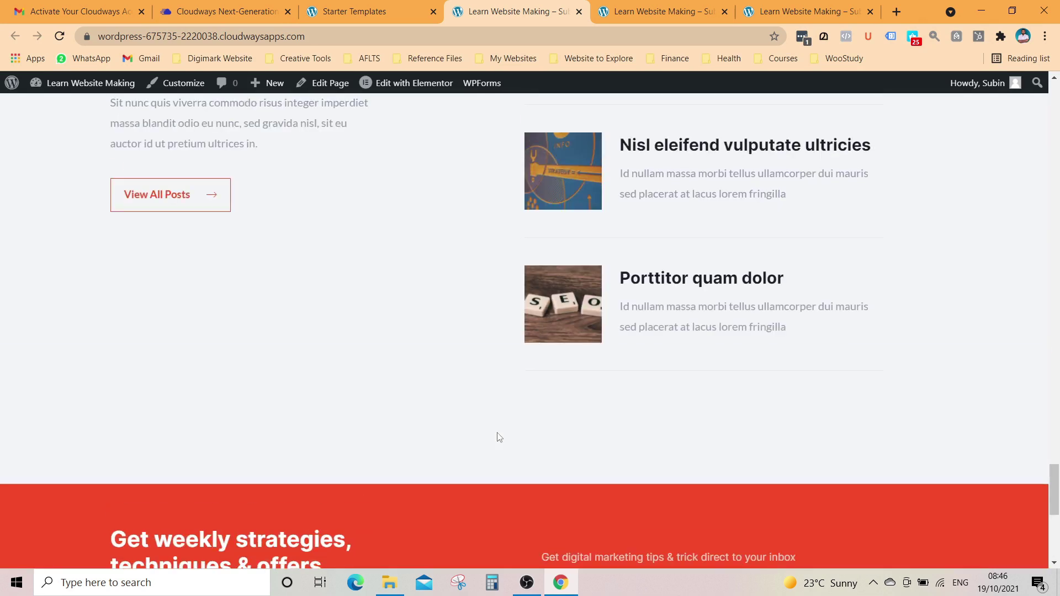
pyautogui.scroll(12, 497, 432)
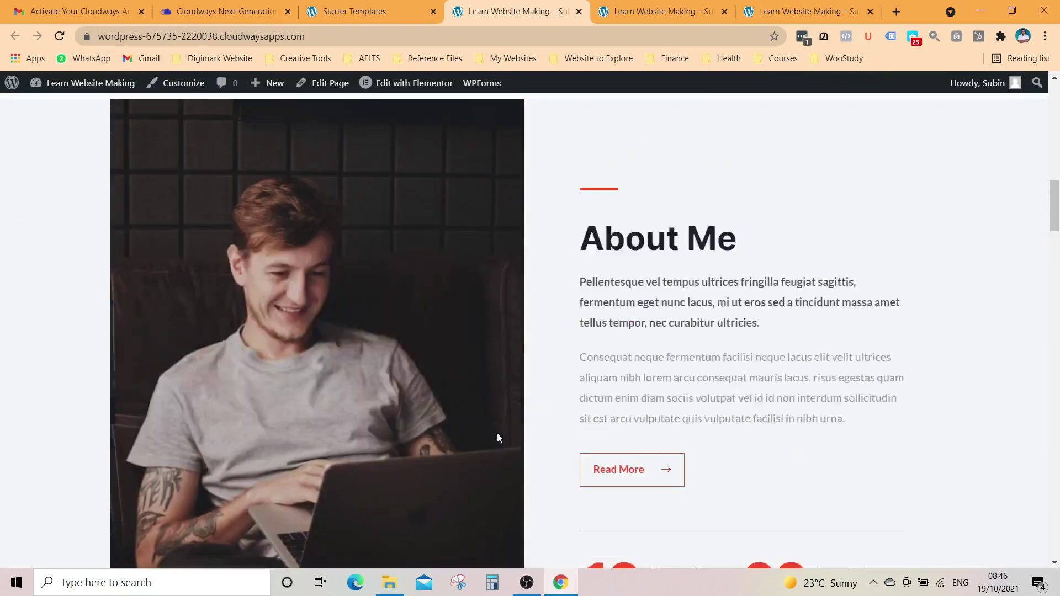
# Browse the live About page from top to bottom.
pyautogui.click(395, 135)
pyautogui.scroll(-13, 492, 339)
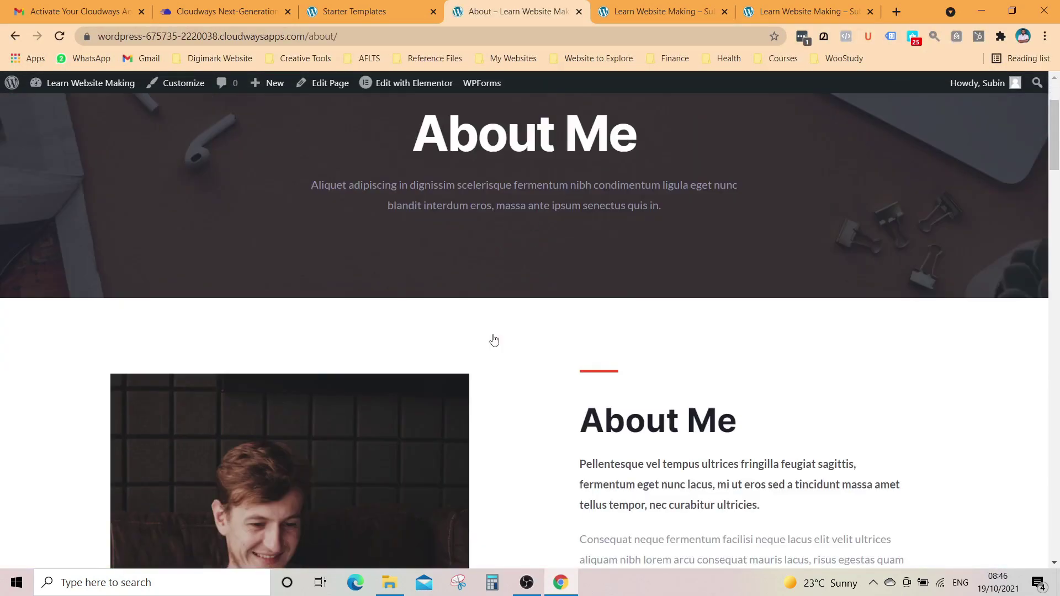
pyautogui.scroll(-9, 496, 374)
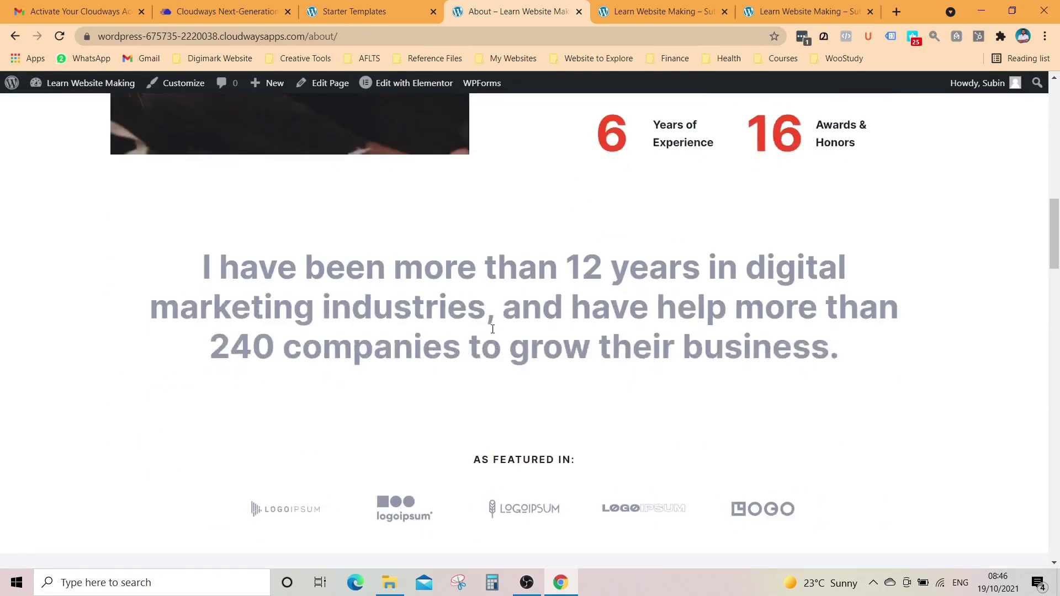
pyautogui.scroll(-15, 549, 321)
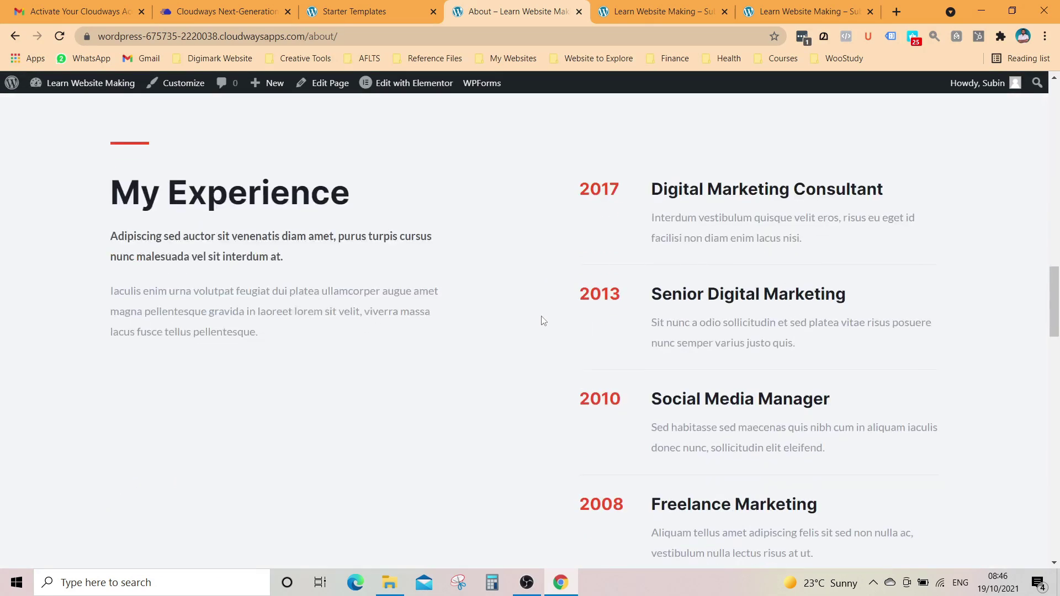
pyautogui.scroll(-10, 544, 320)
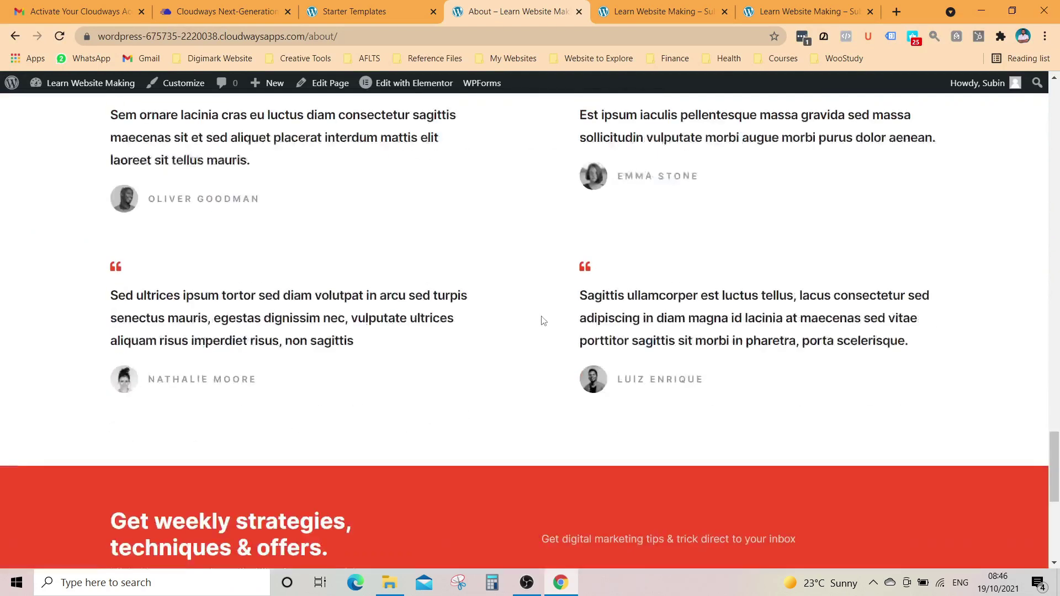
pyautogui.scroll(12, 544, 320)
pyautogui.scroll(20, 543, 320)
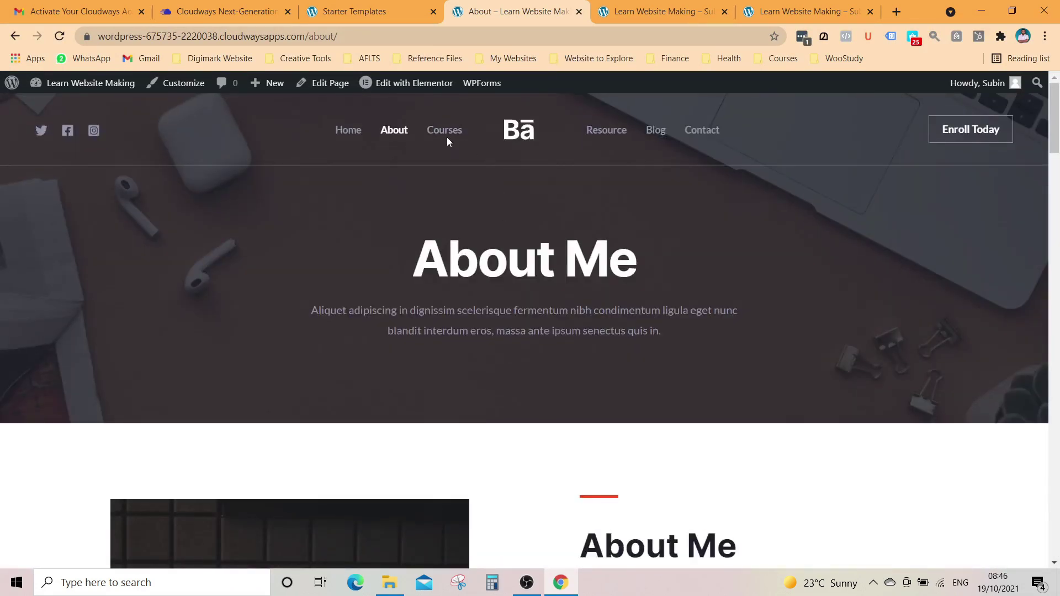
# Look through the Courses page, then return to Starter Templates and close the success message.
pyautogui.click(445, 132)
pyautogui.scroll(-1, 543, 269)
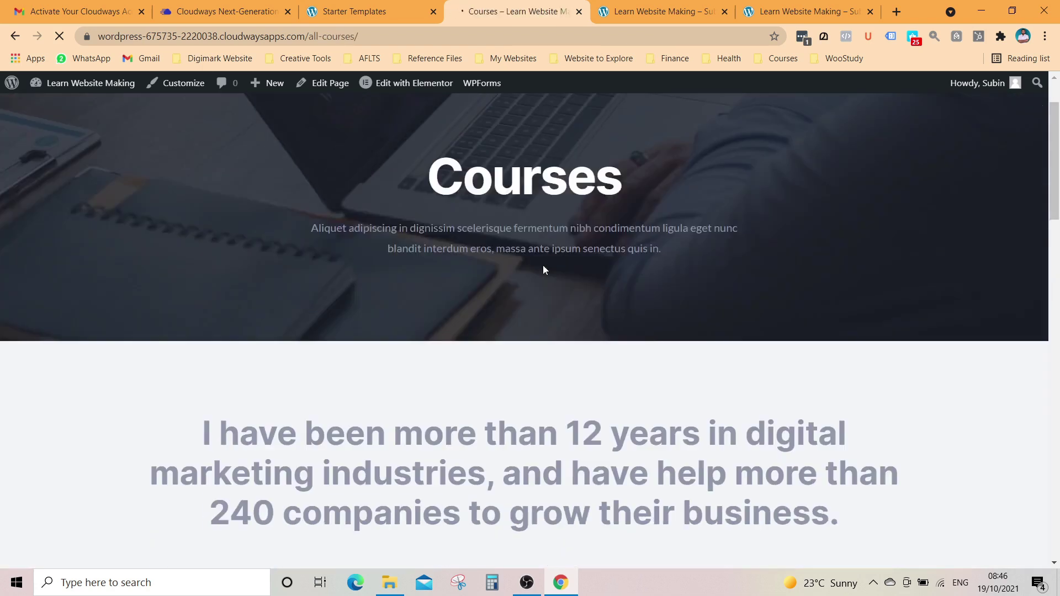
pyautogui.scroll(-14, 682, 300)
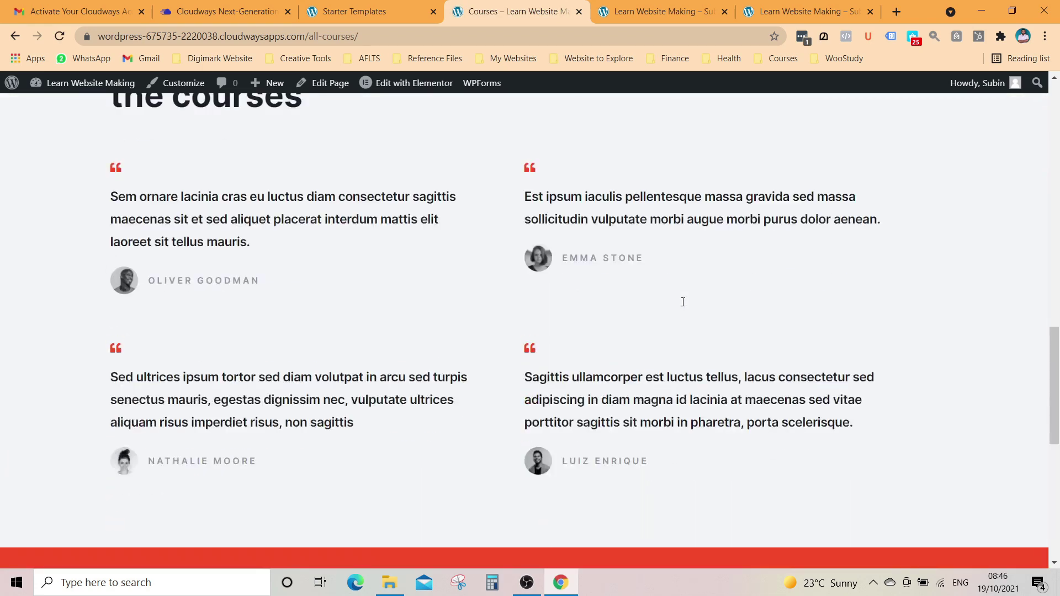
pyautogui.scroll(-8, 682, 302)
pyautogui.scroll(18, 682, 304)
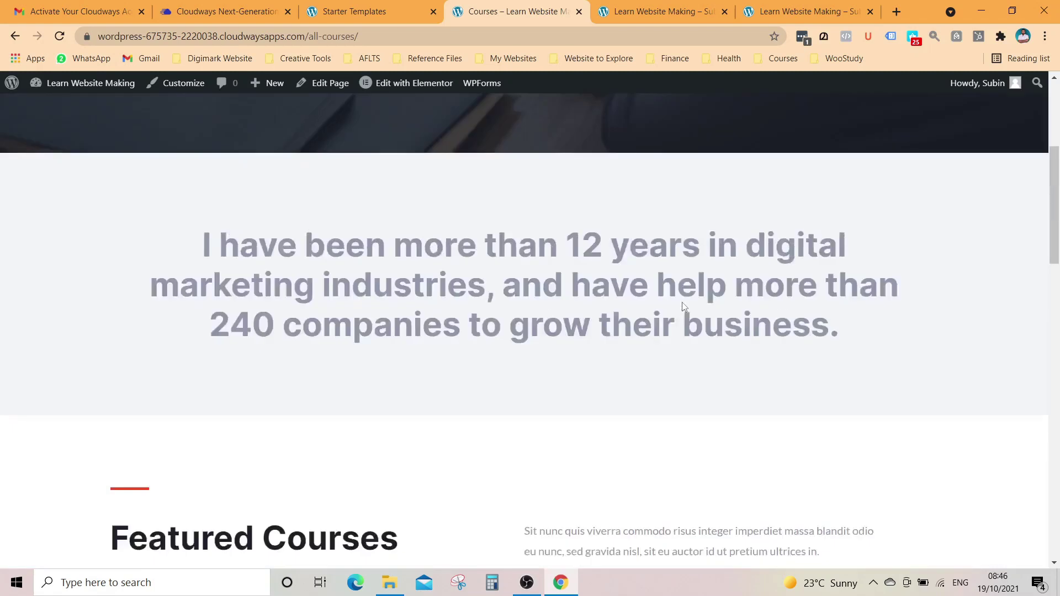
pyautogui.scroll(5, 683, 306)
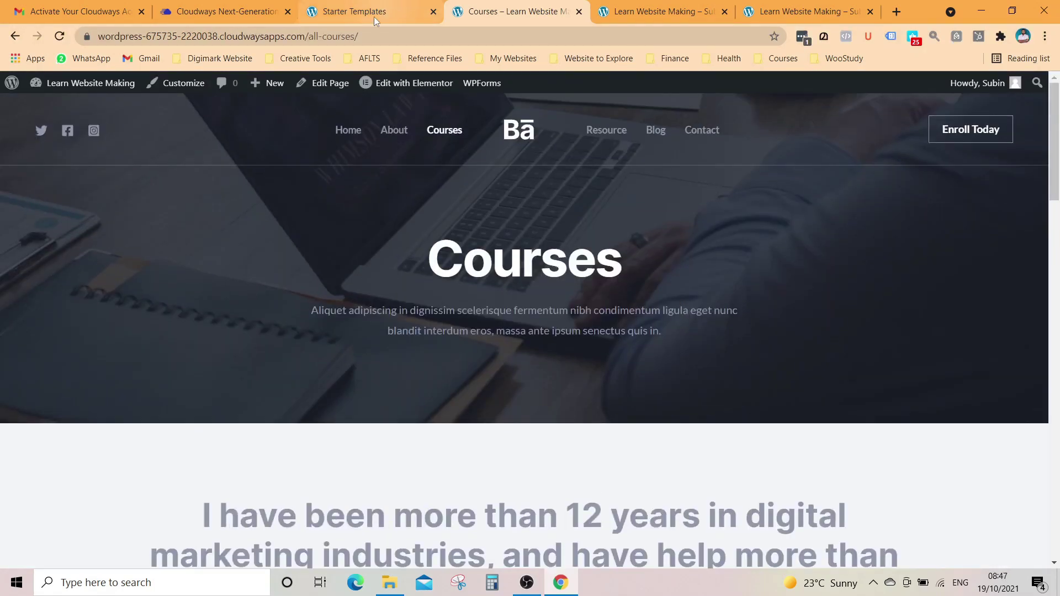
pyautogui.click(375, 11)
pyautogui.click(734, 217)
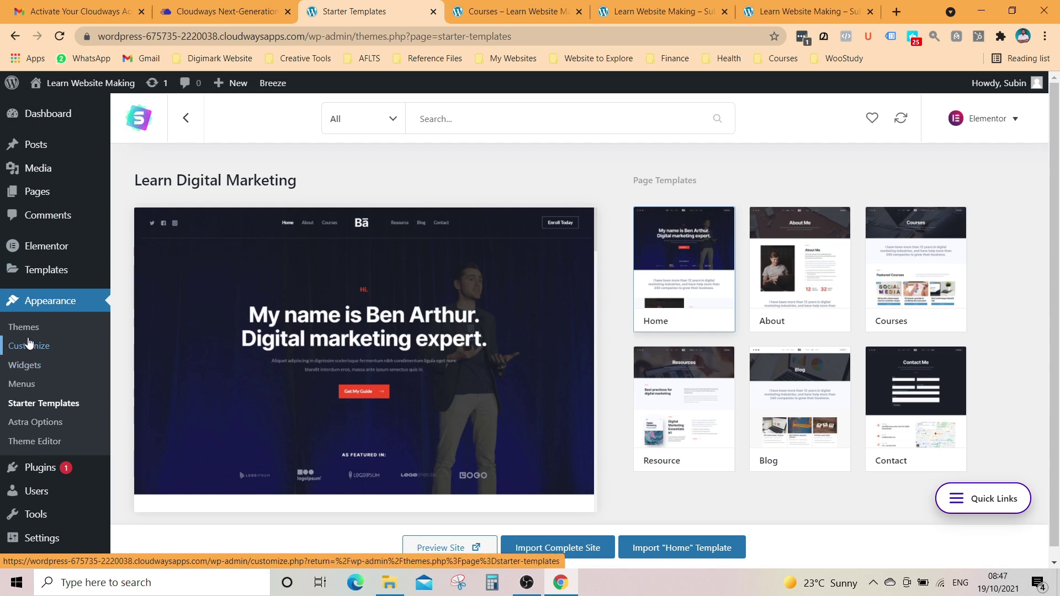
# Open the All Pages list in the WordPress admin.
pyautogui.click(45, 116)
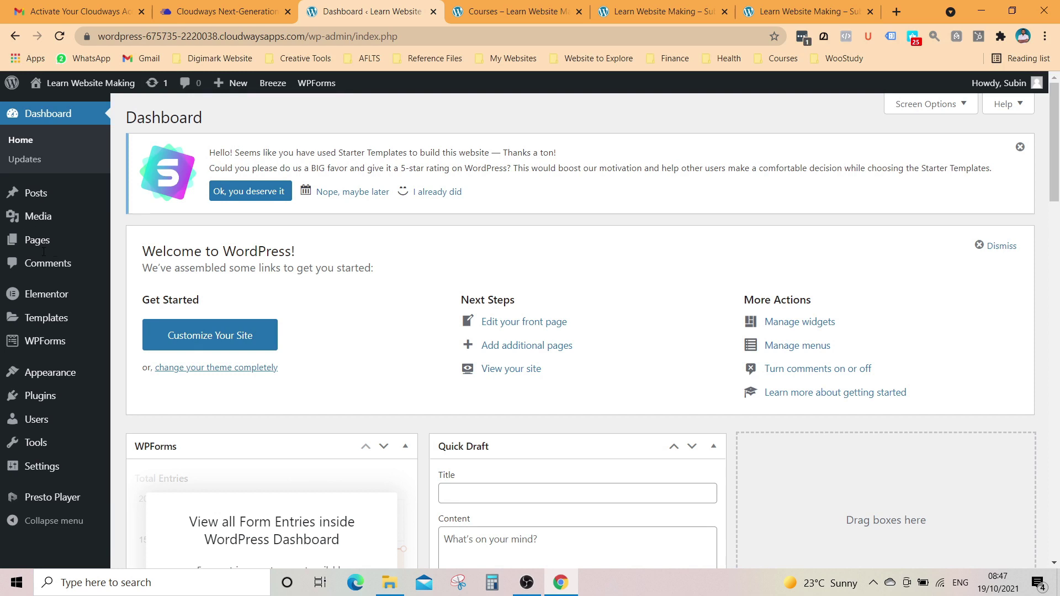
pyautogui.moveTo(40, 243)
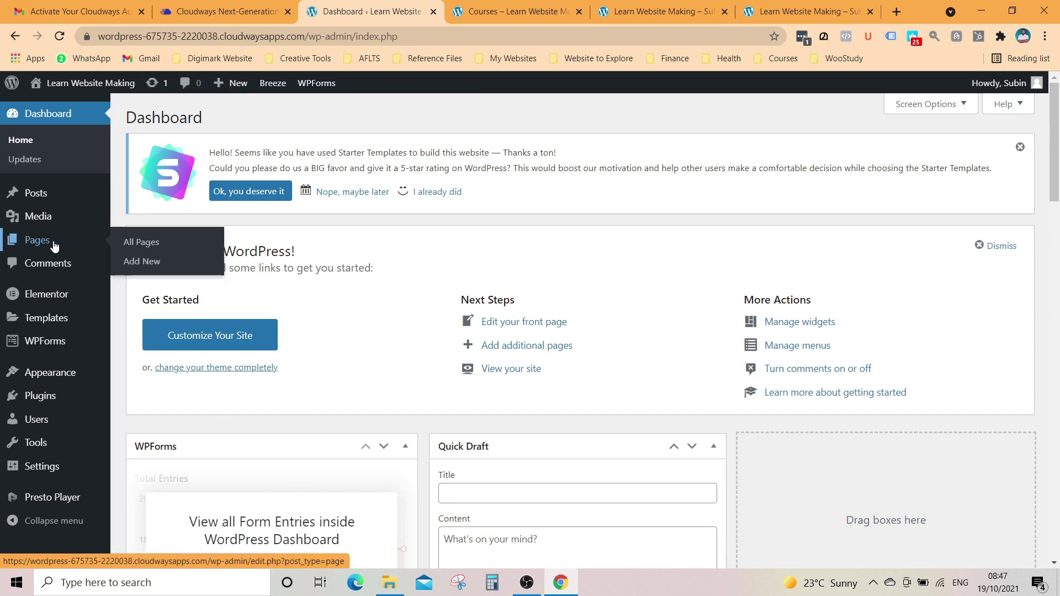
pyautogui.click(142, 247)
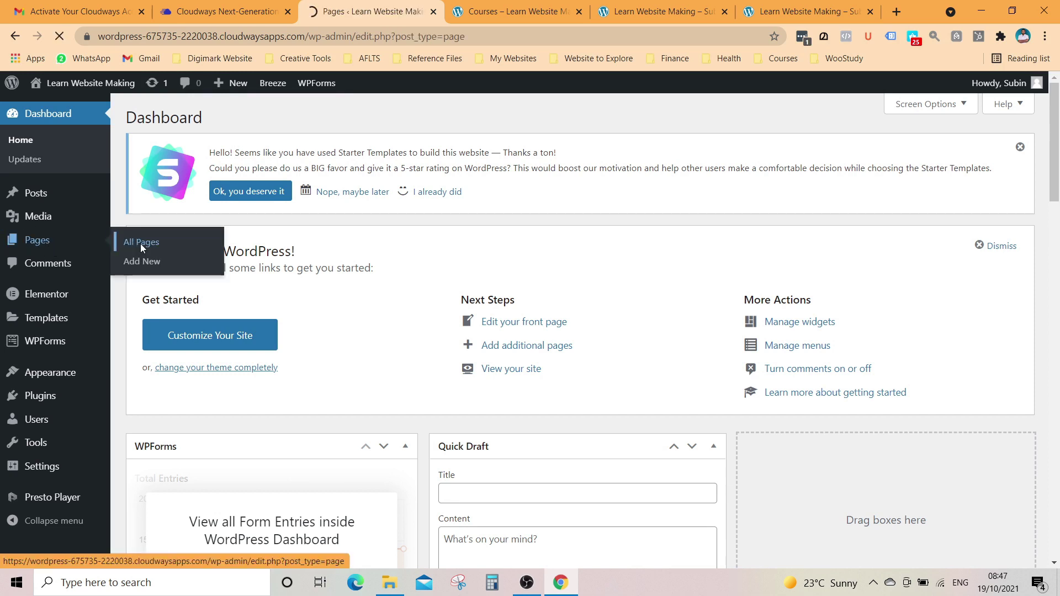
pyautogui.scroll(-1, 387, 292)
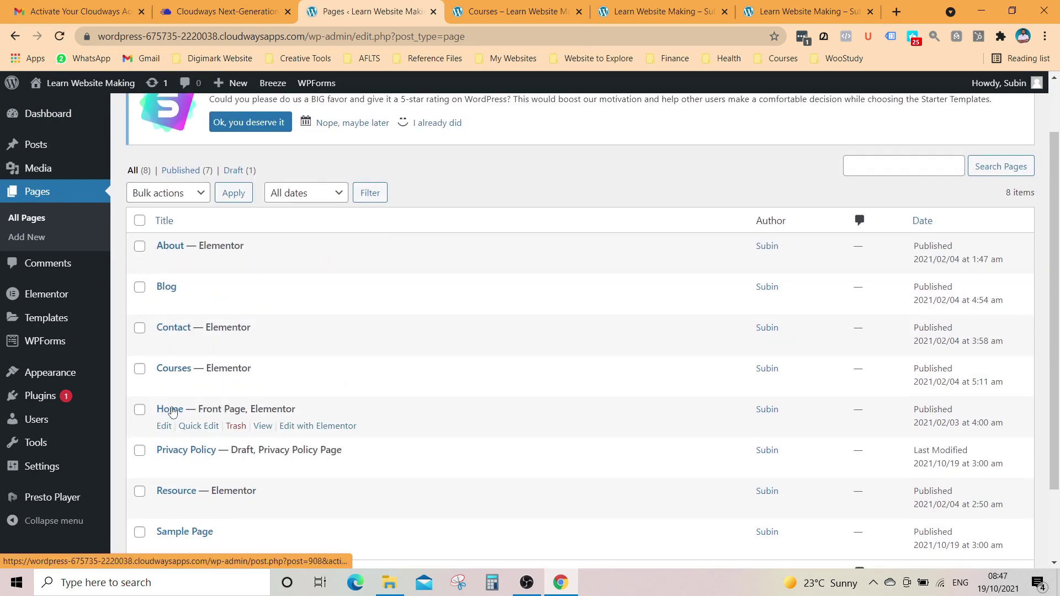
# Compare the live Courses page with the Pages list, confirming eight pages with Home as front page.
pyautogui.click(513, 5)
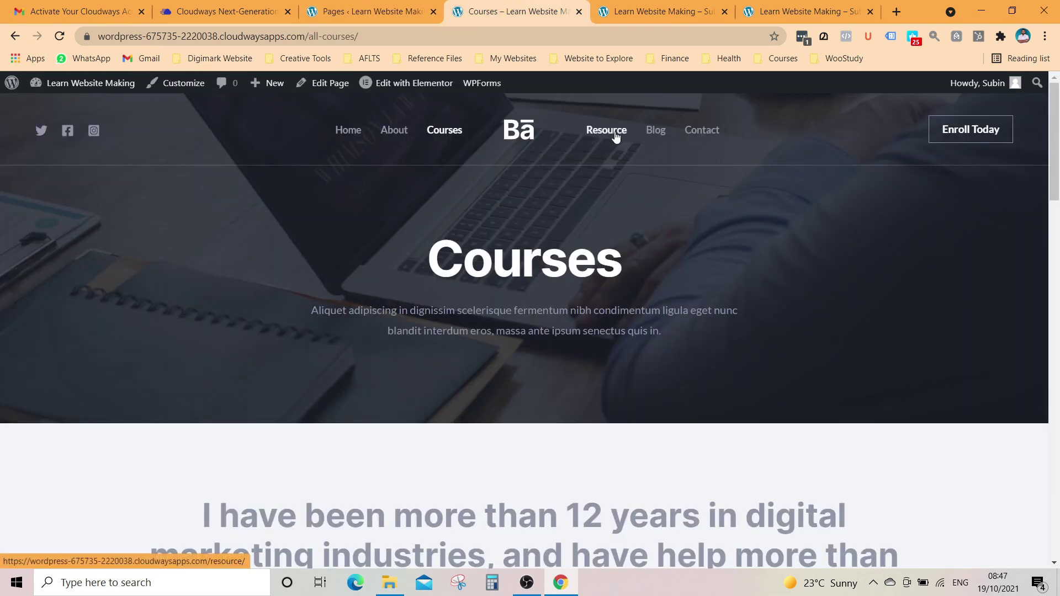
pyautogui.click(370, 11)
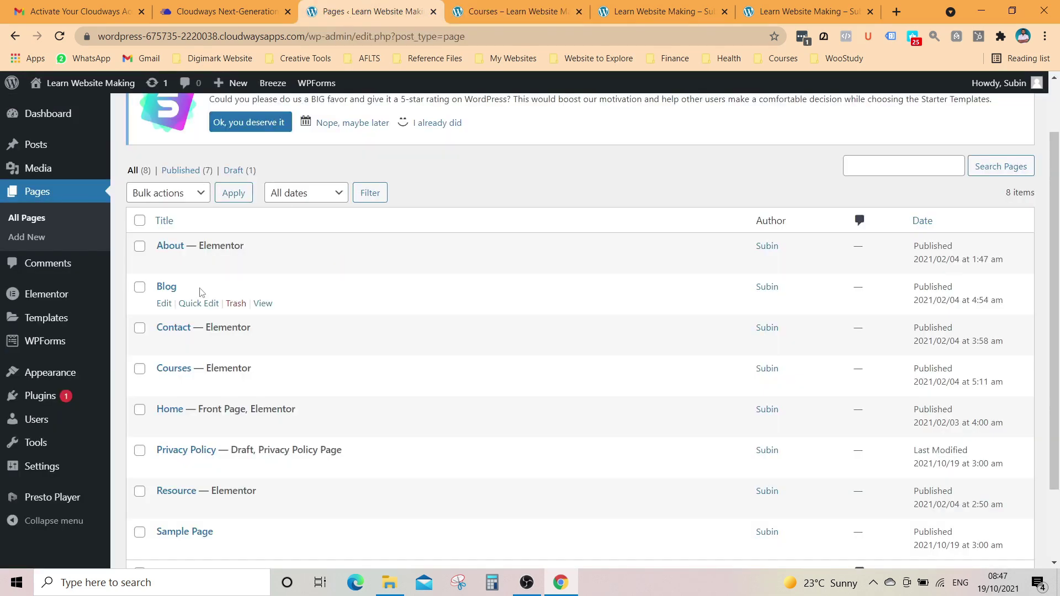
pyautogui.scroll(-1, 365, 473)
pyautogui.scroll(-2, 267, 379)
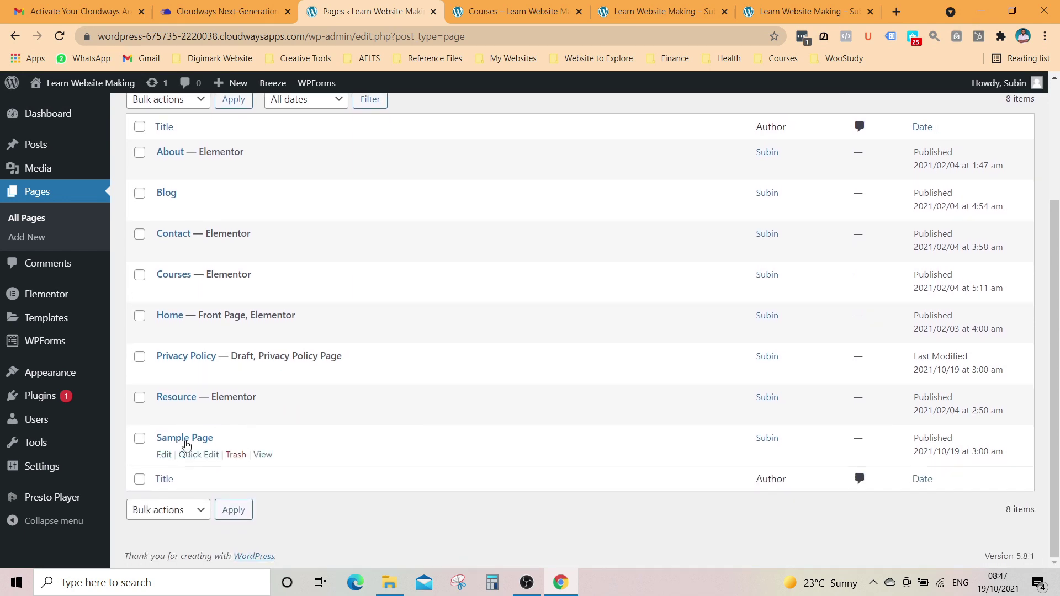
pyautogui.scroll(3, 189, 368)
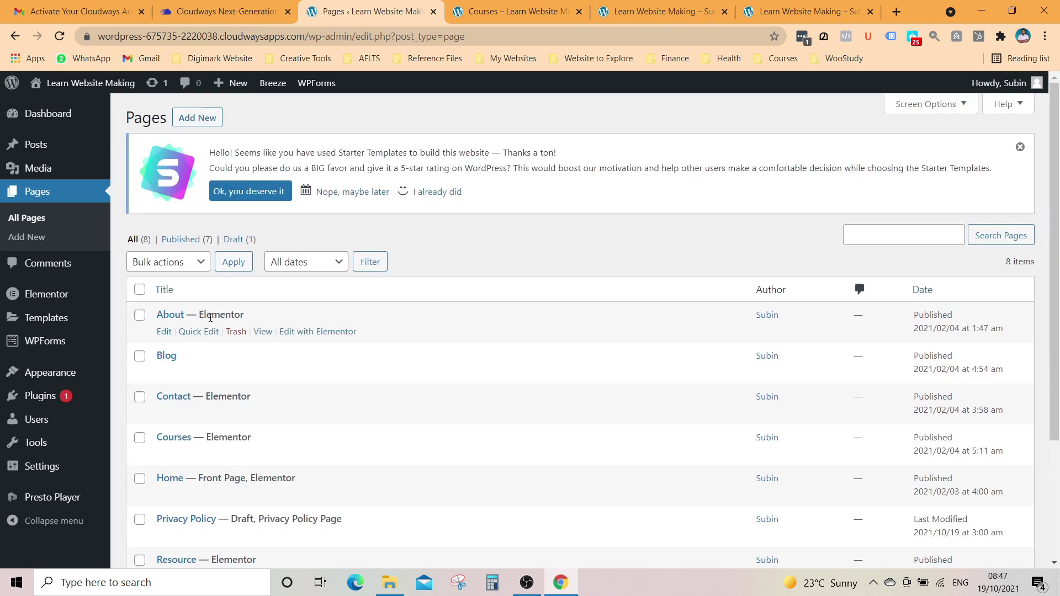
pyautogui.scroll(-3, 188, 380)
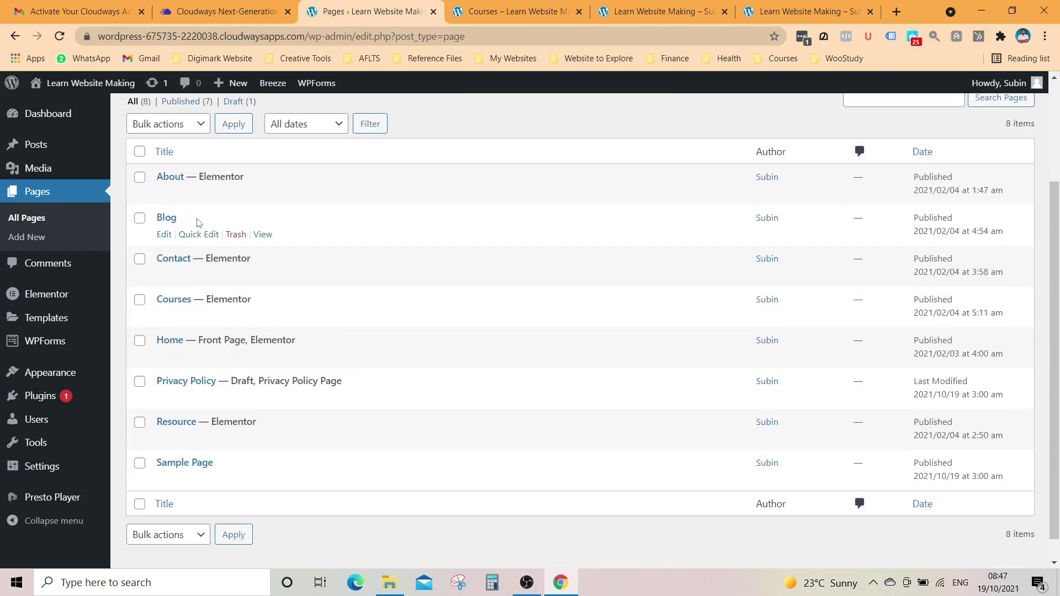
# Return to the live Home page showing the hero heading.
pyautogui.click(525, 6)
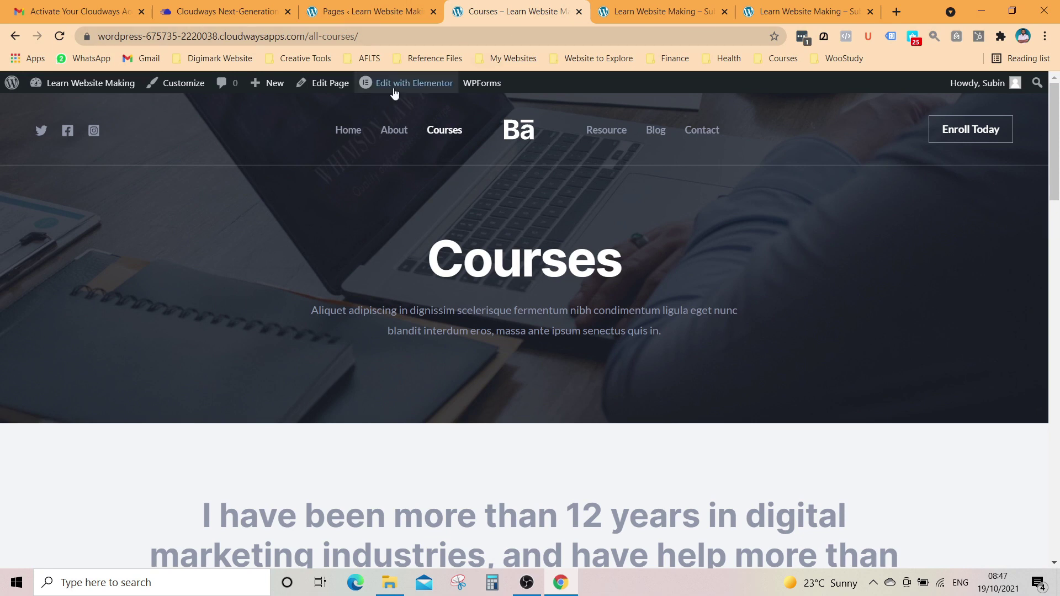
pyautogui.moveTo(395, 89)
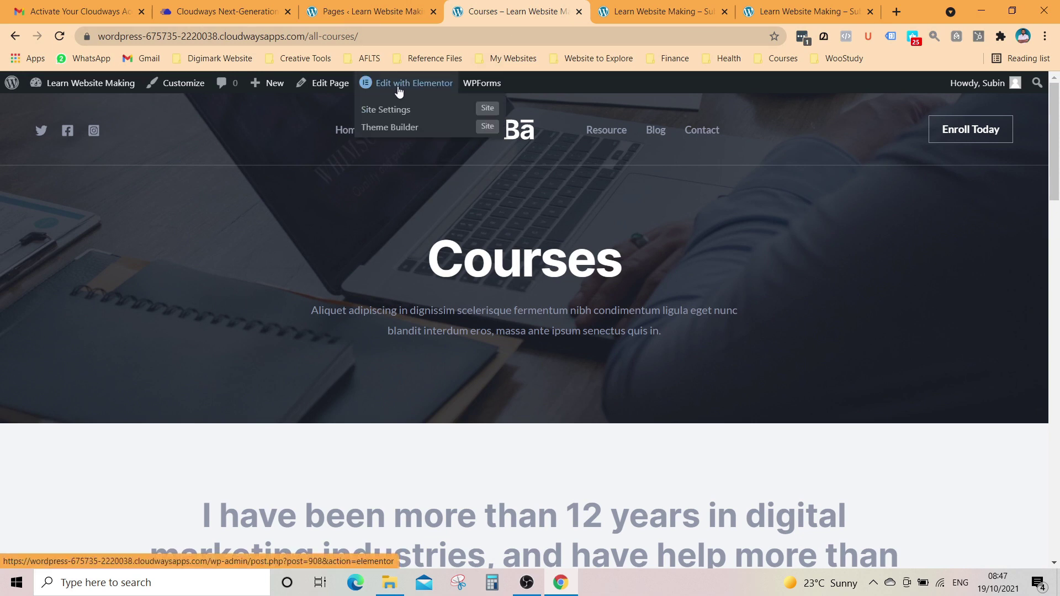
pyautogui.click(346, 138)
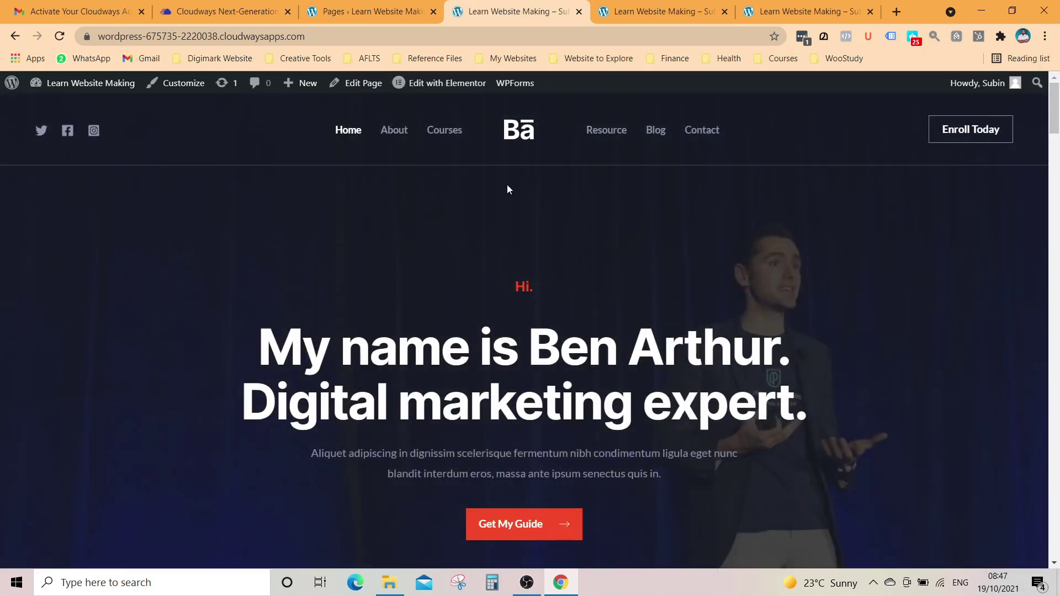
pyautogui.click(389, 7)
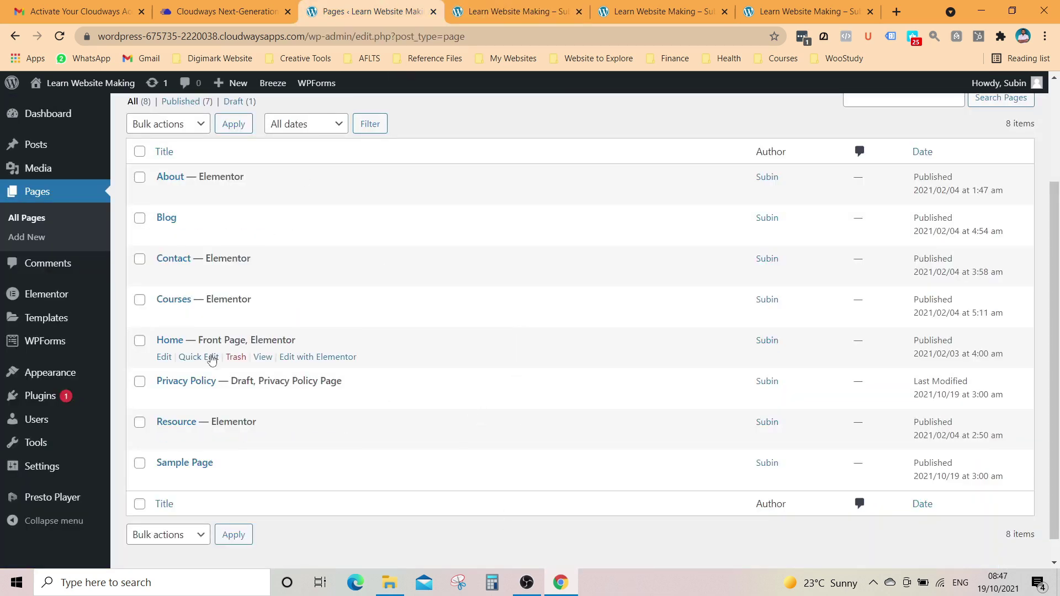
pyautogui.click(511, 11)
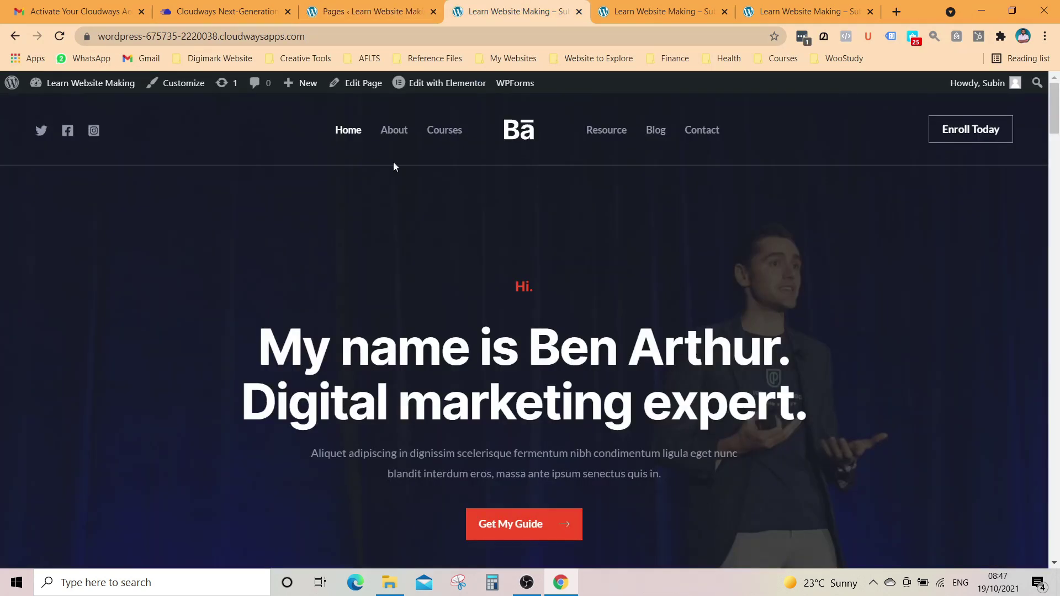
# Open the Home page in Elementor and replace the hero heading's demo name with the owner's name.
pyautogui.moveTo(431, 92)
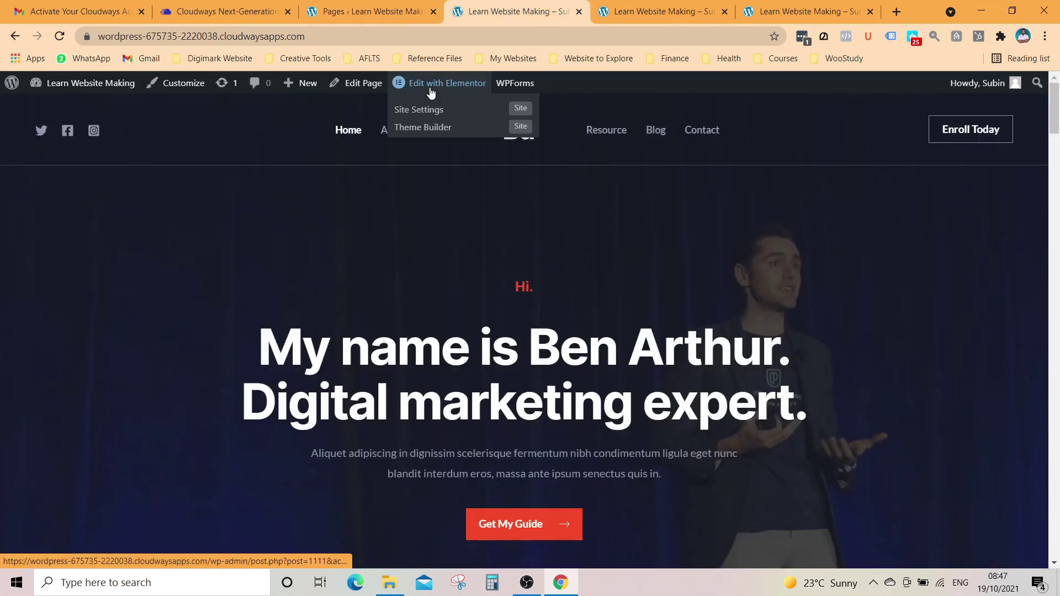
pyautogui.click(434, 91)
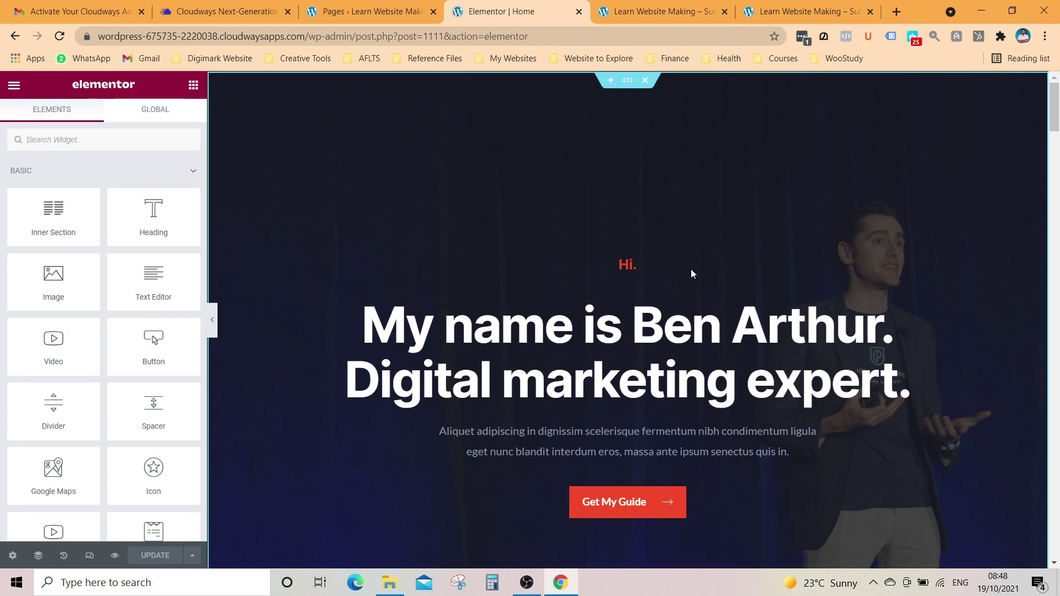
pyautogui.click(630, 326)
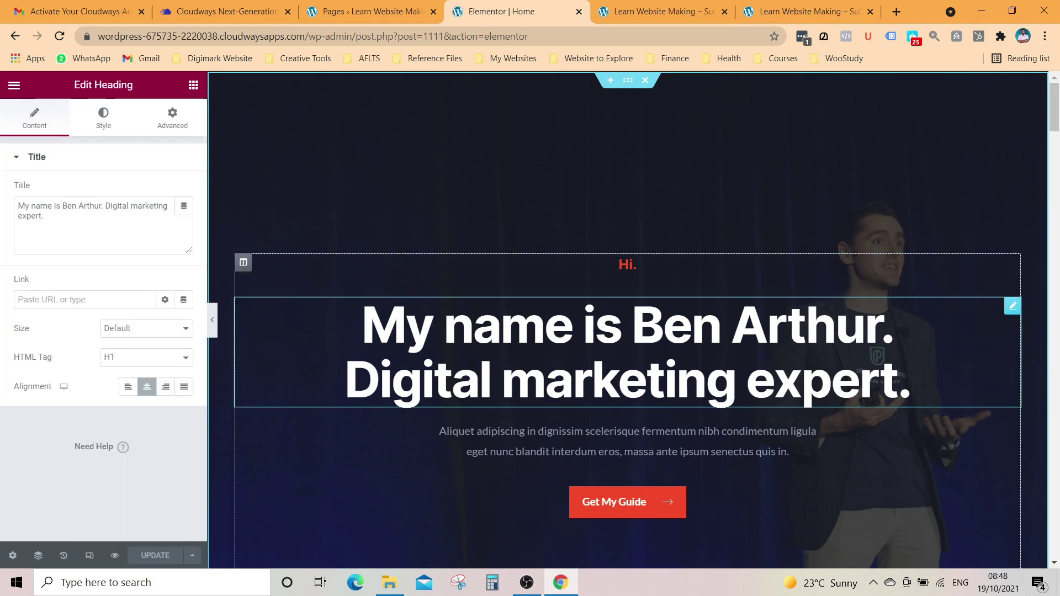
pyautogui.moveTo(637, 326); pyautogui.dragTo(874, 326)
pyautogui.write('Subin')
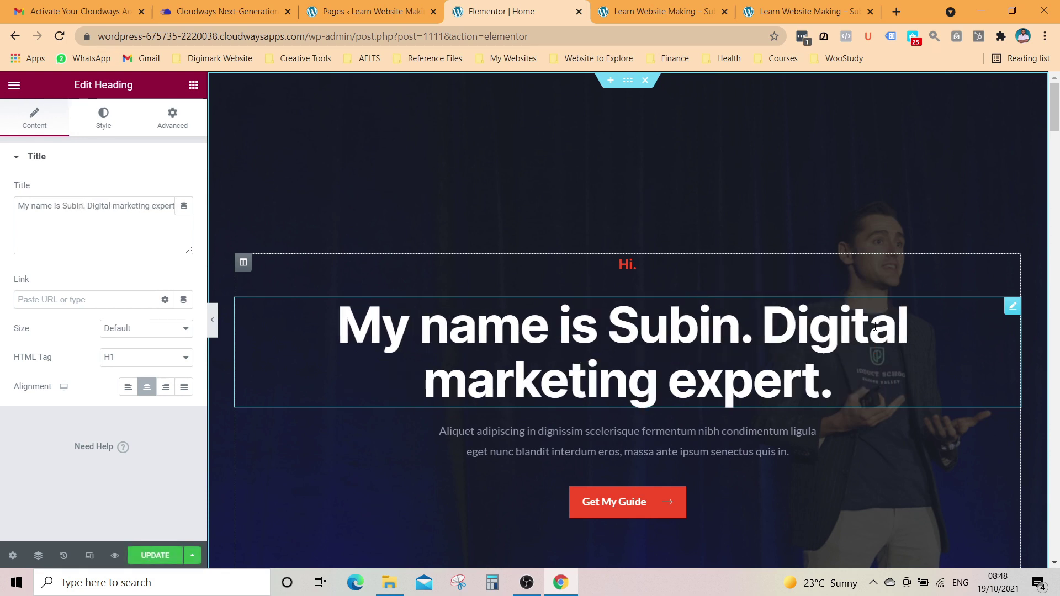
pyautogui.write(' Yoos')
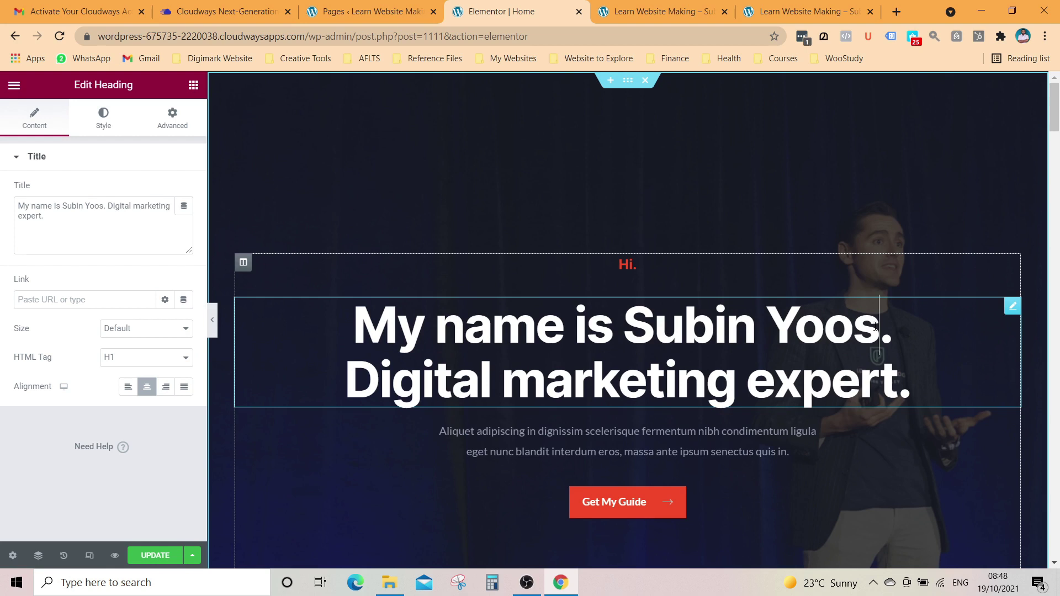
pyautogui.write('uf')
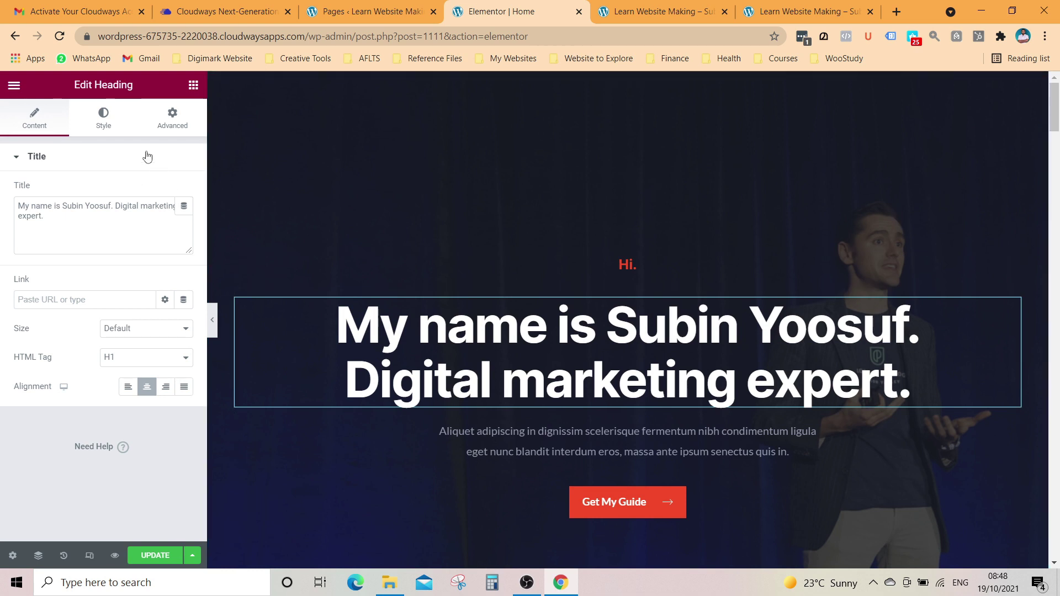
# Review the heading's Style and Advanced settings, briefly expanding Background.
pyautogui.click(100, 124)
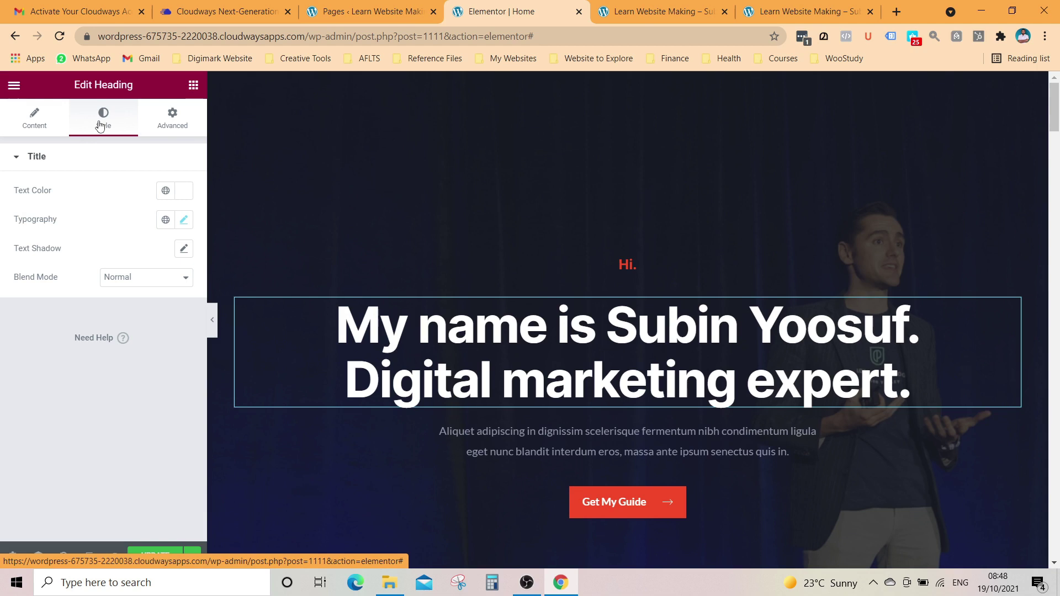
pyautogui.click(203, 125)
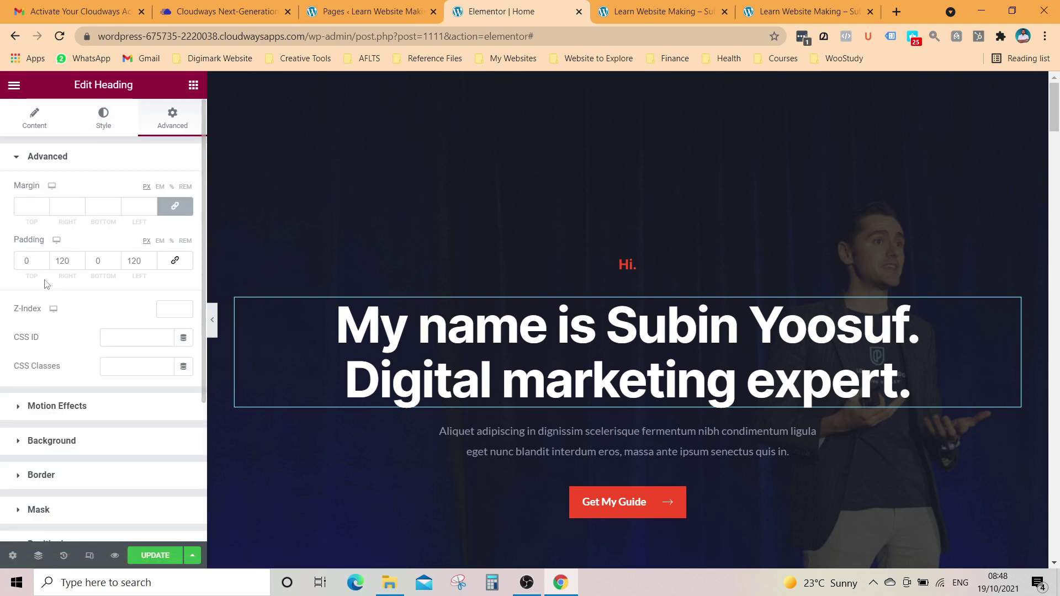
pyautogui.scroll(-3, 86, 439)
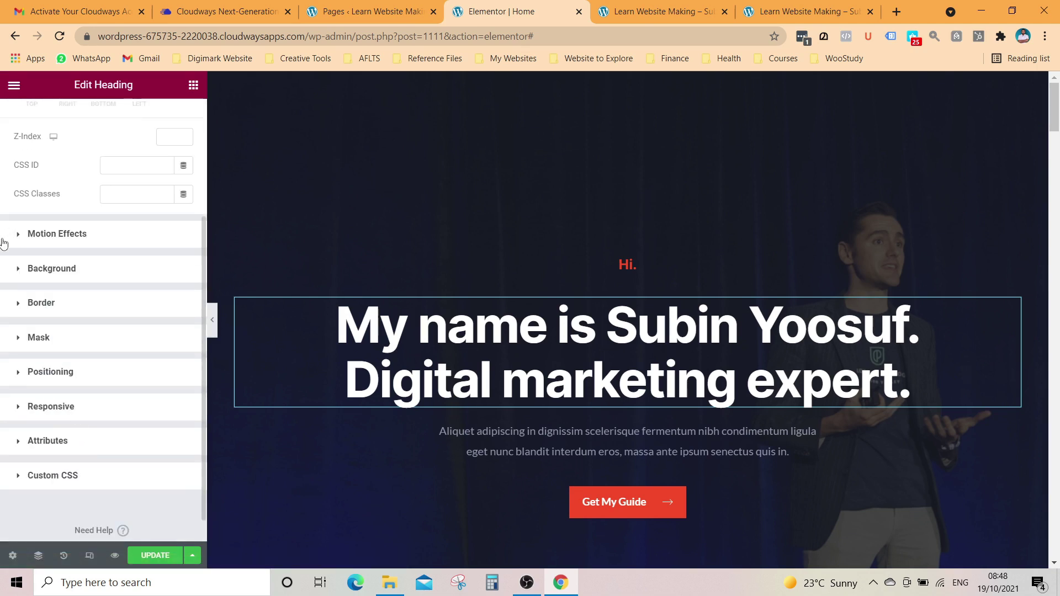
pyautogui.click(18, 270)
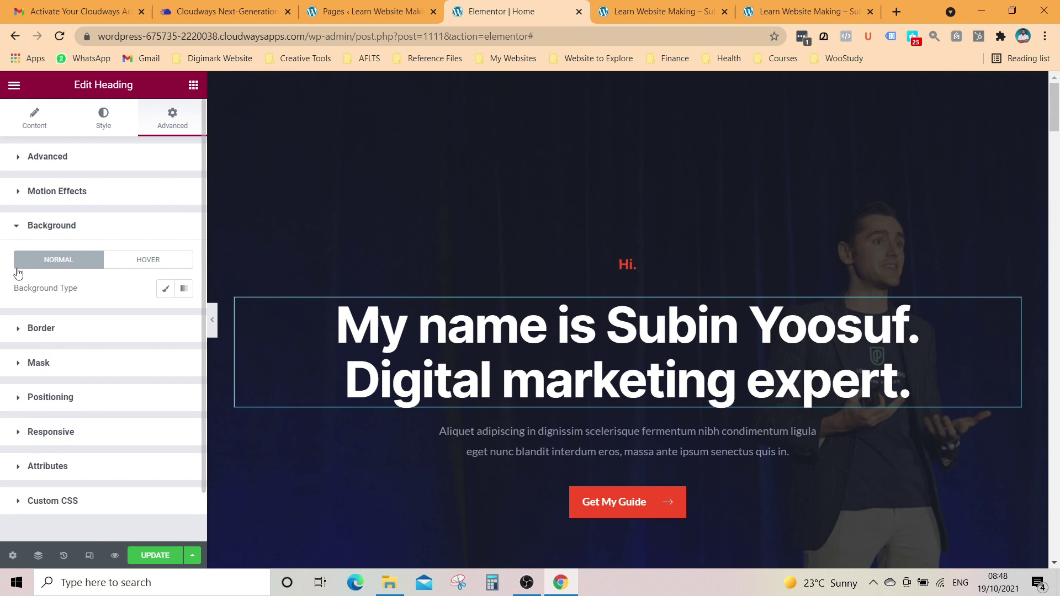
pyautogui.click(15, 229)
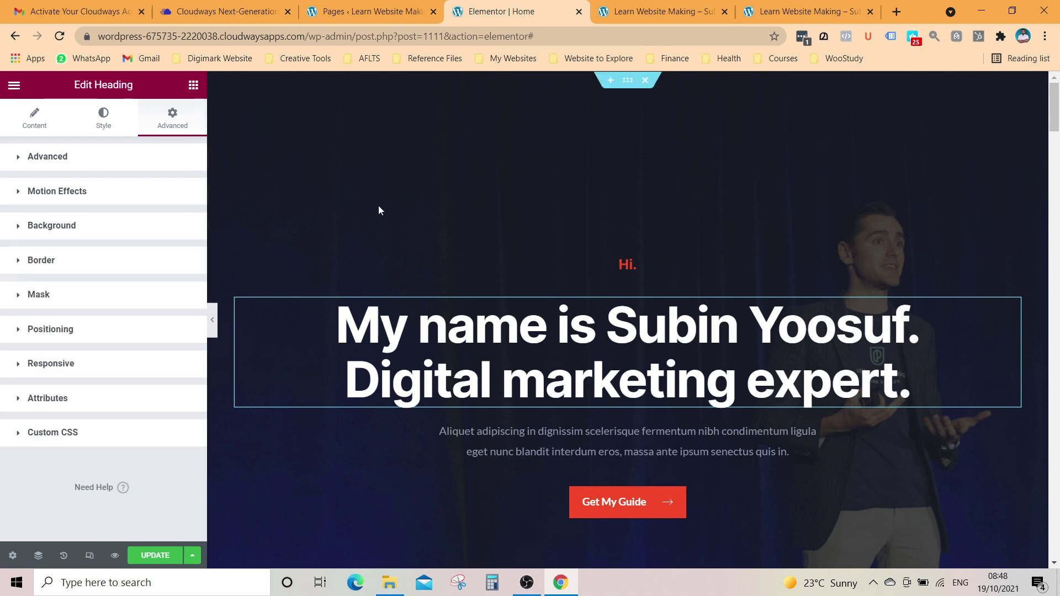
pyautogui.scroll(-5, 828, 403)
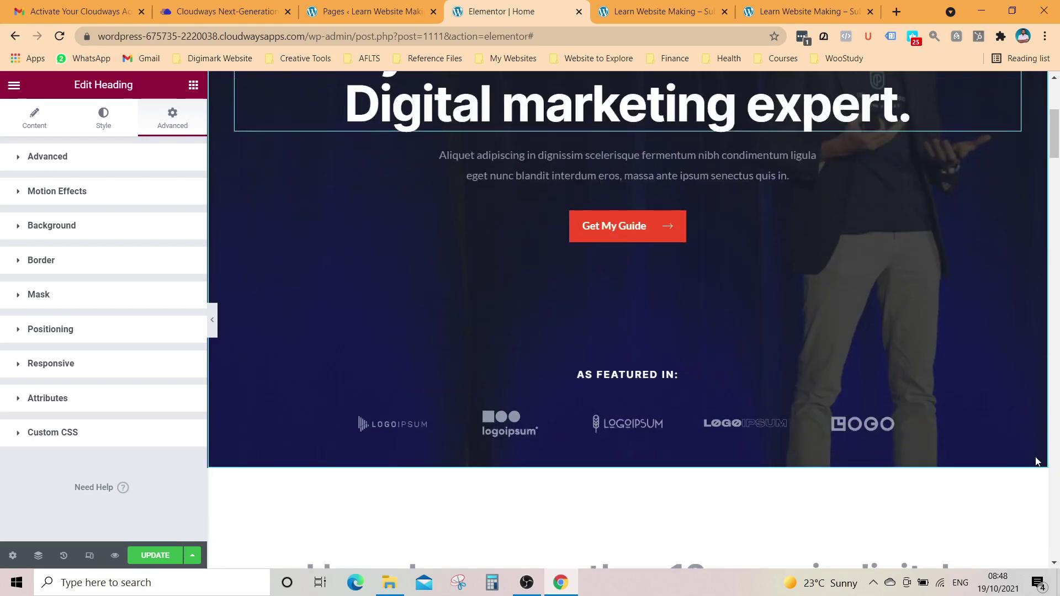
# Open the hero section's Style settings and launch Choose Image for its background.
pyautogui.scroll(5, 1036, 458)
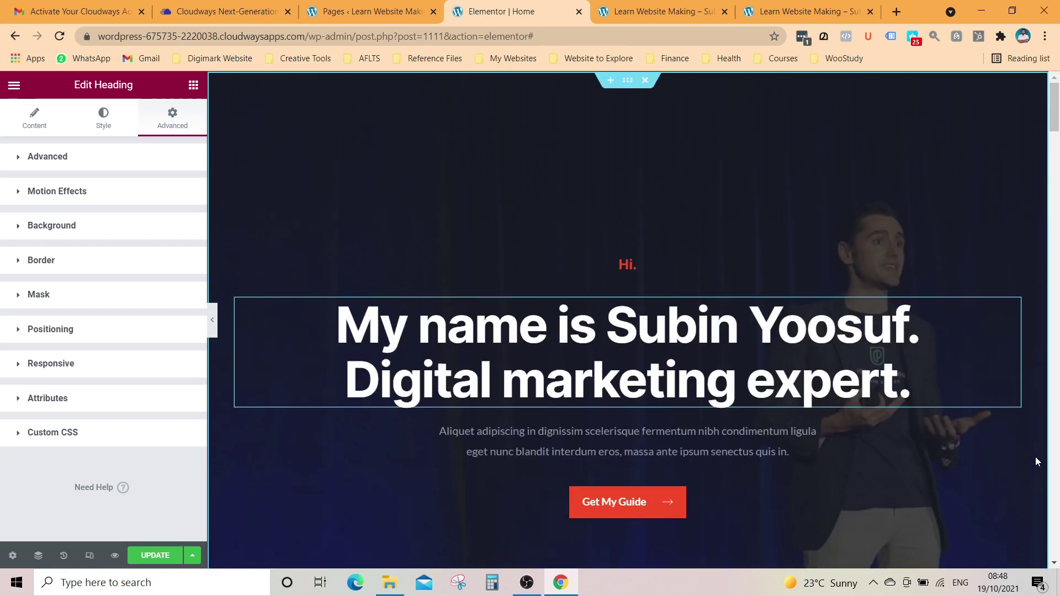
pyautogui.rightClick(975, 154)
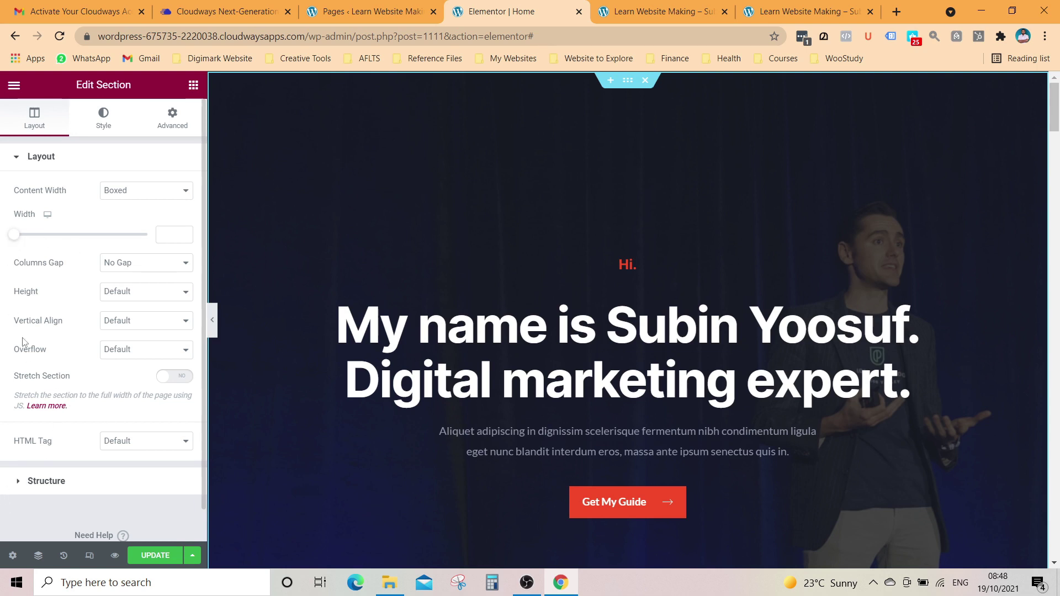
pyautogui.click(100, 122)
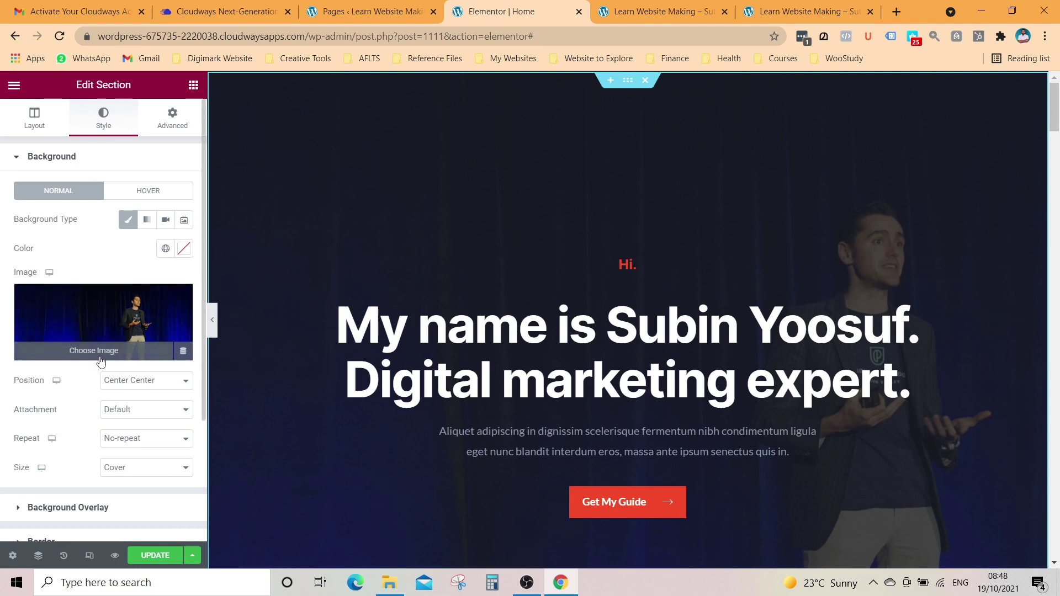
pyautogui.rightClick(865, 160)
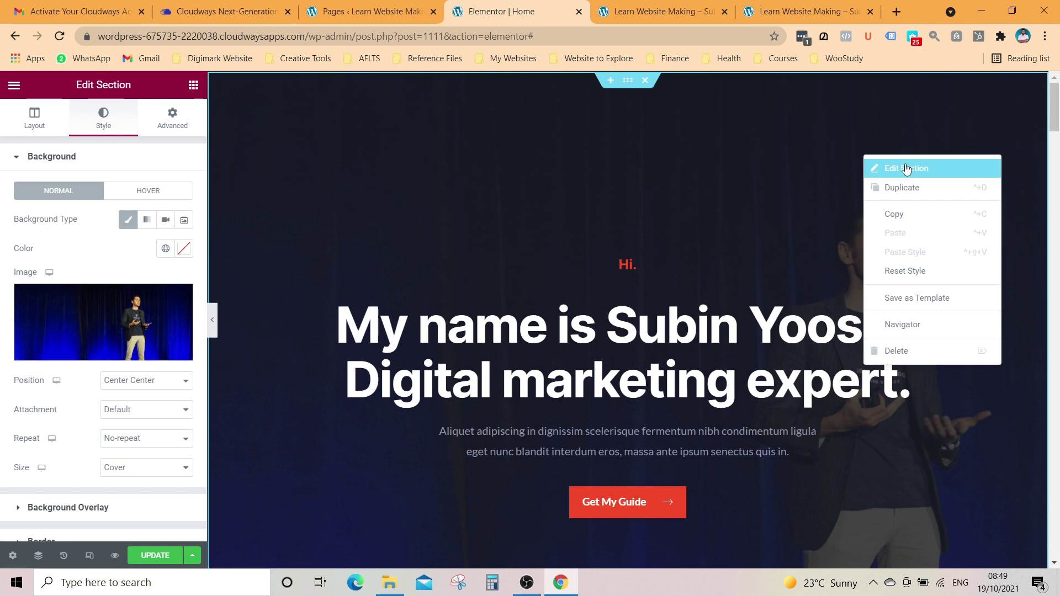
pyautogui.moveTo(128, 320)
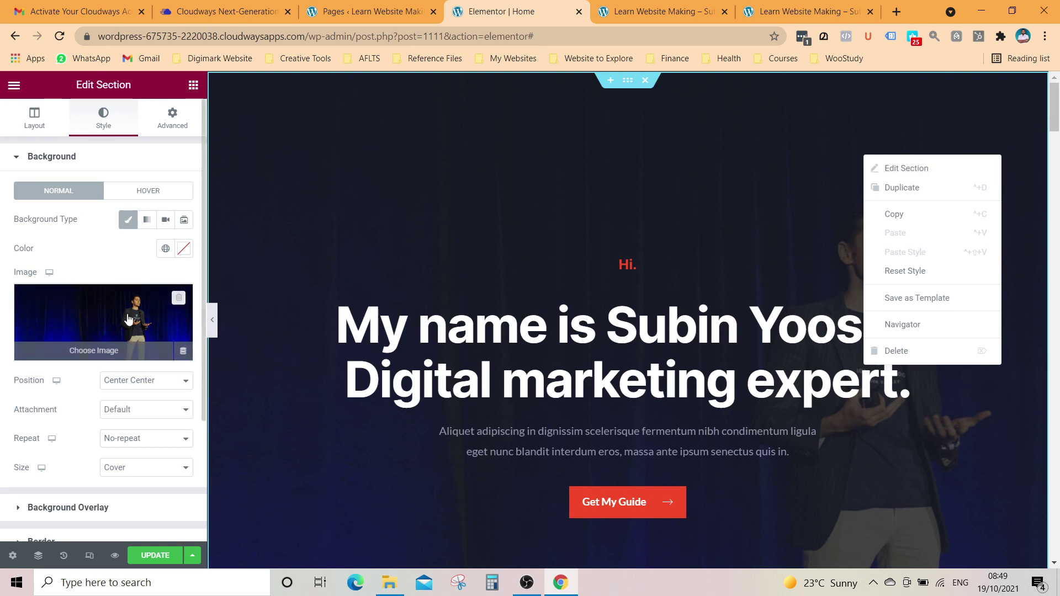
pyautogui.click(103, 356)
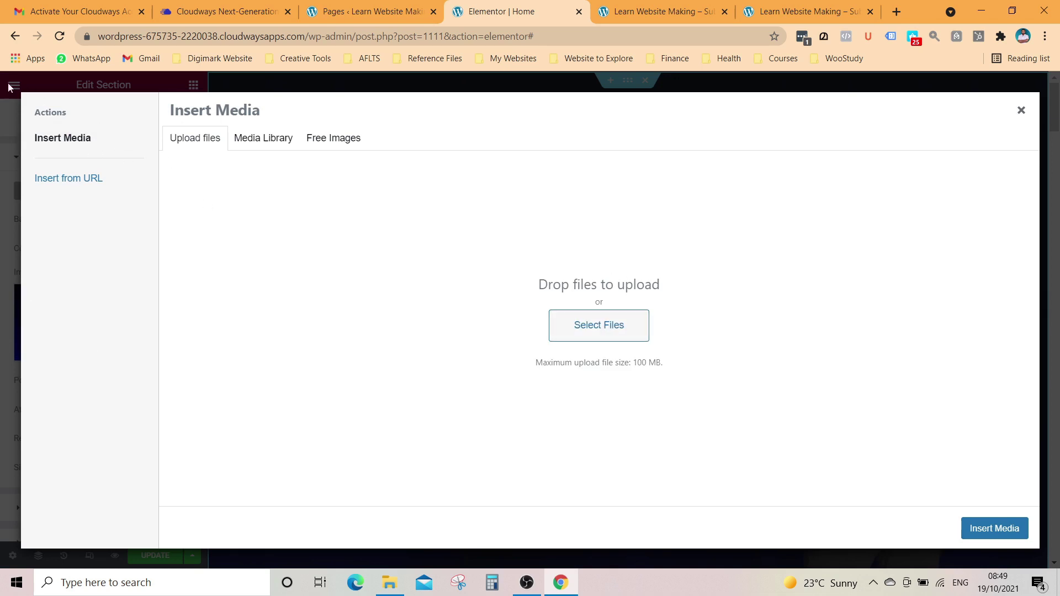
# Start a file upload and browse the Marketing Materials Digimark folder on the D: drive.
pyautogui.click(218, 143)
pyautogui.click(606, 326)
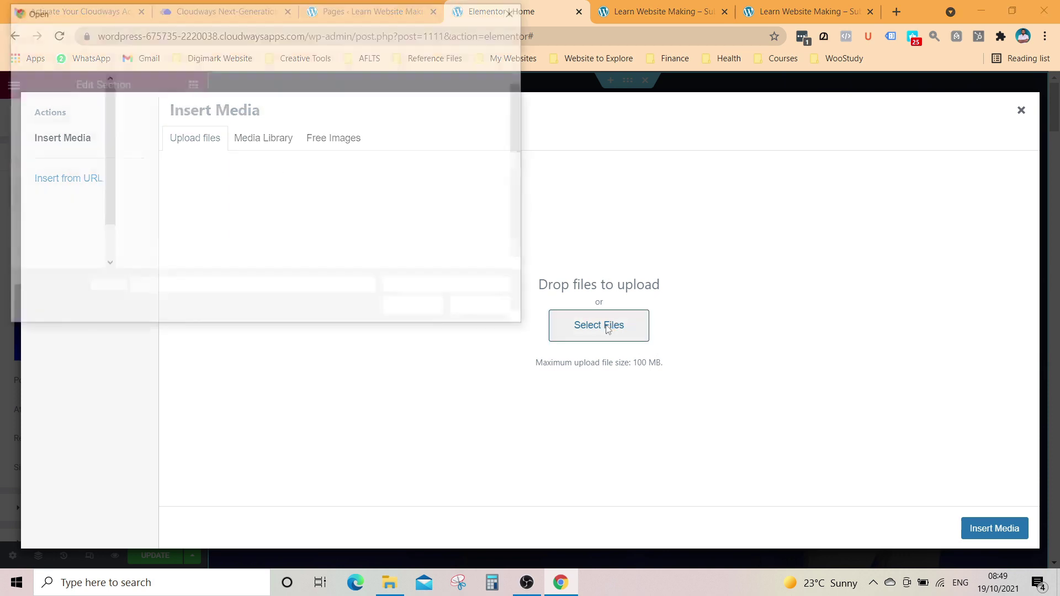
pyautogui.scroll(-2, 265, 221)
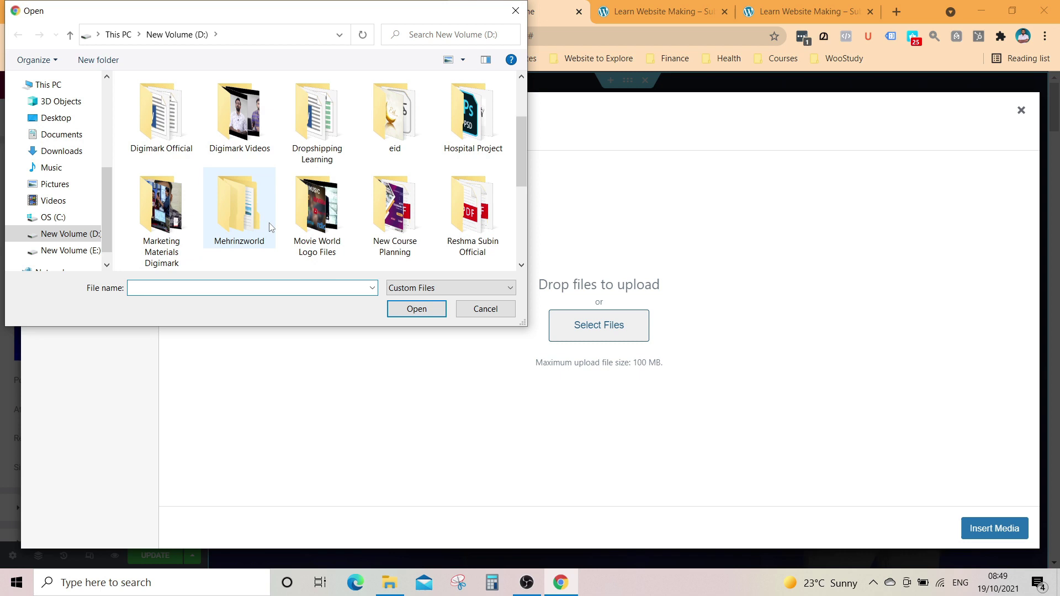
pyautogui.doubleClick(185, 215)
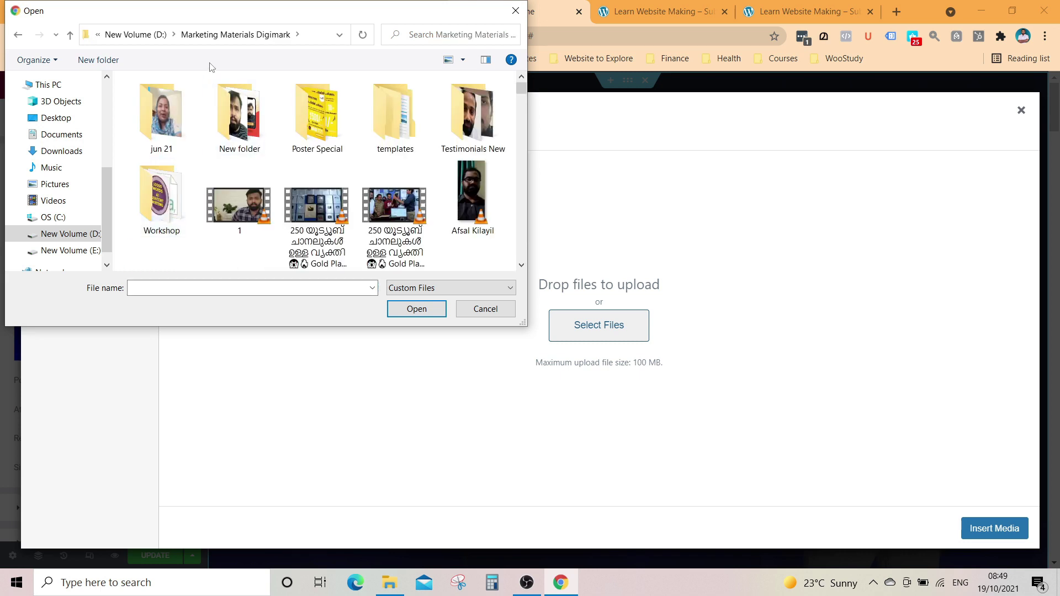
pyautogui.scroll(-2, 375, 153)
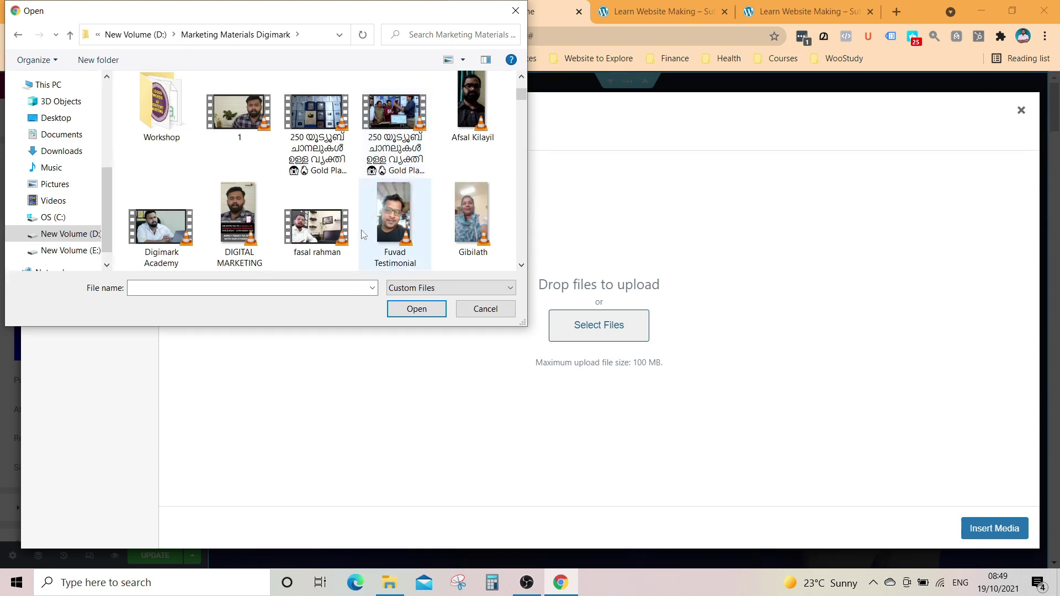
pyautogui.scroll(2, 364, 235)
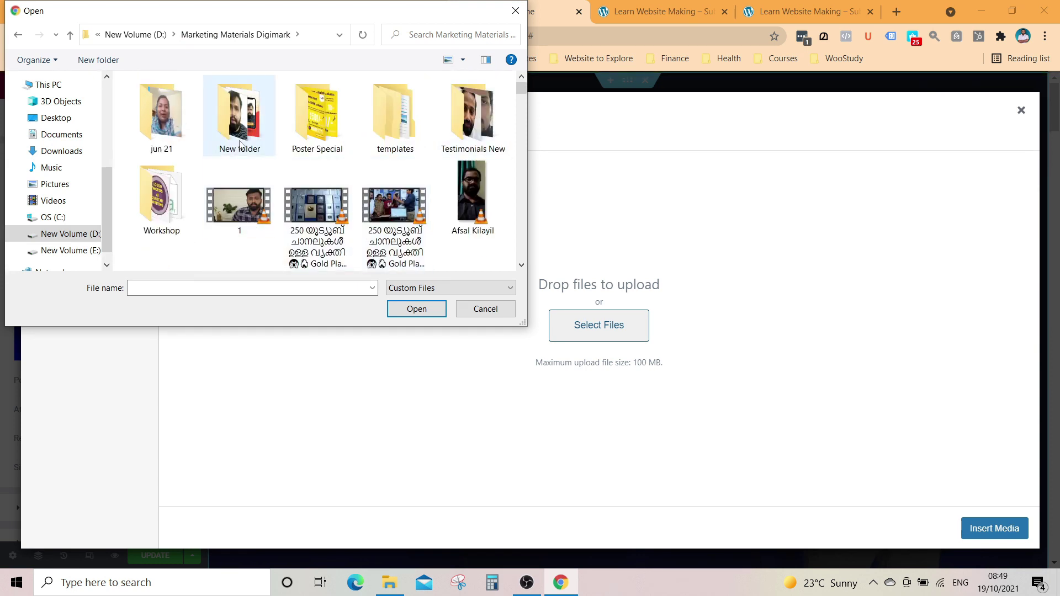
pyautogui.click(135, 35)
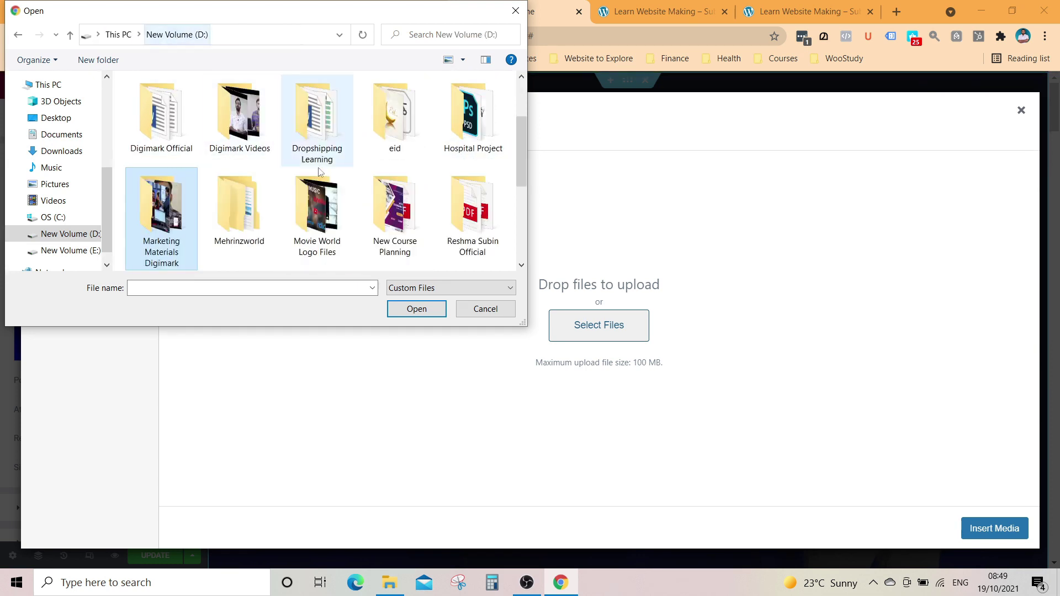
pyautogui.scroll(-2, 319, 172)
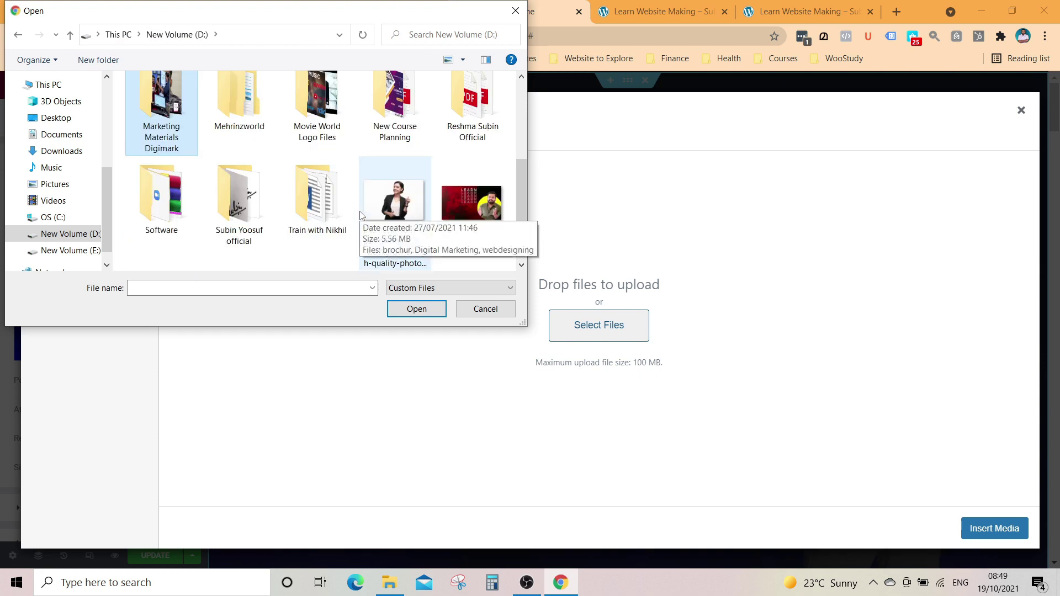
pyautogui.scroll(-2, 360, 215)
pyautogui.scroll(5, 360, 216)
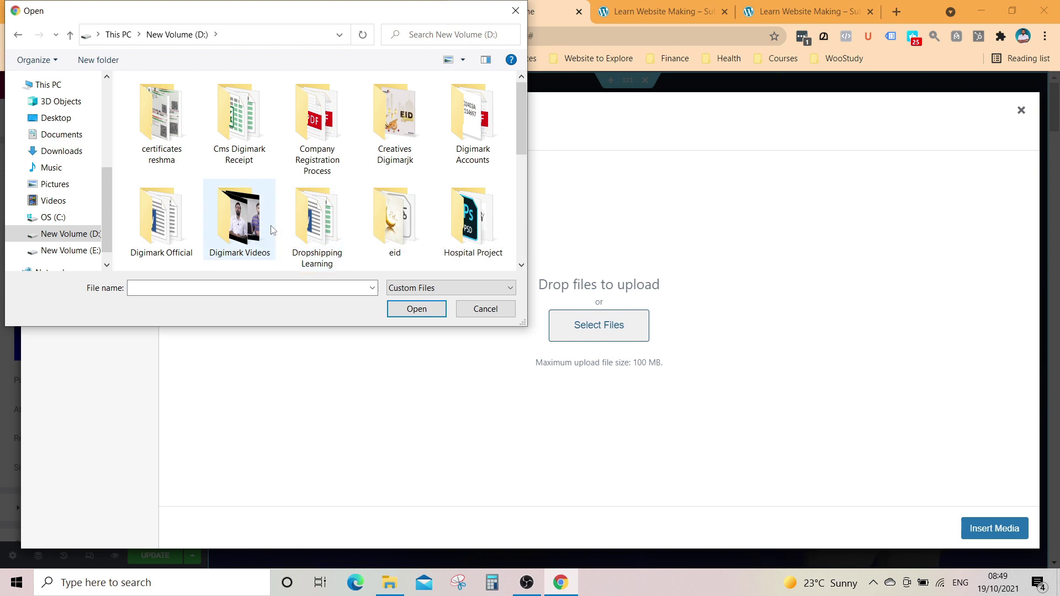
# Upload the award-ceremony photo from the E: drive's website folder and insert it as the section background.
pyautogui.click(63, 251)
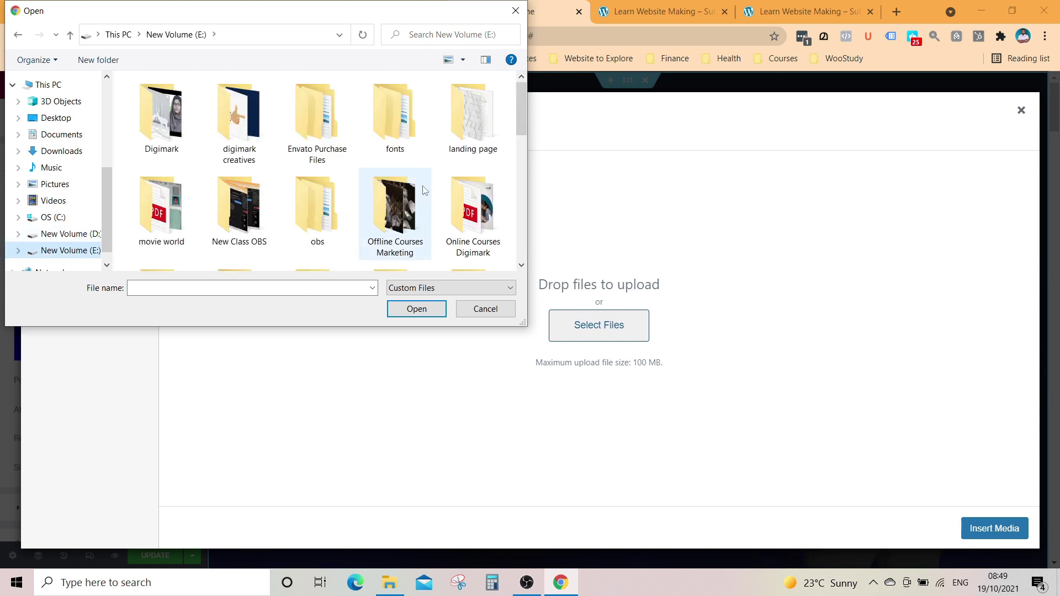
pyautogui.scroll(-3, 408, 192)
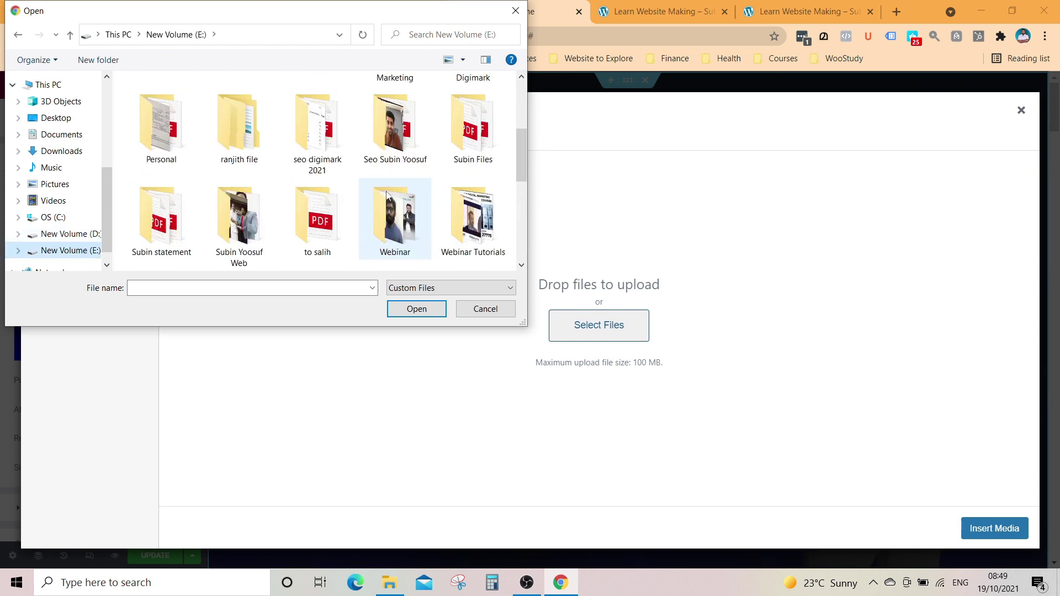
pyautogui.doubleClick(242, 240)
pyautogui.click(481, 119)
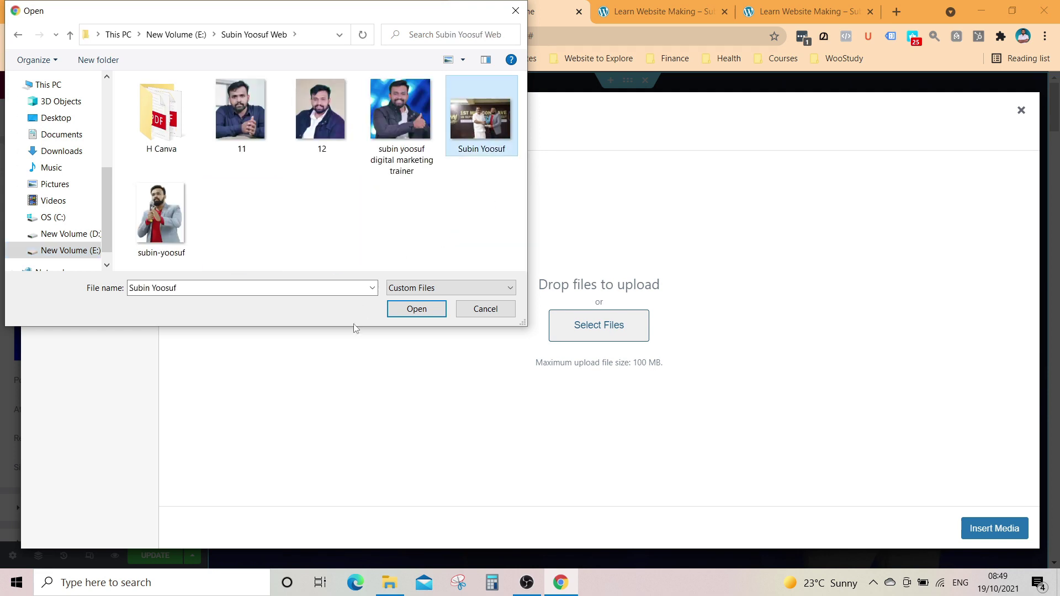
pyautogui.click(416, 308)
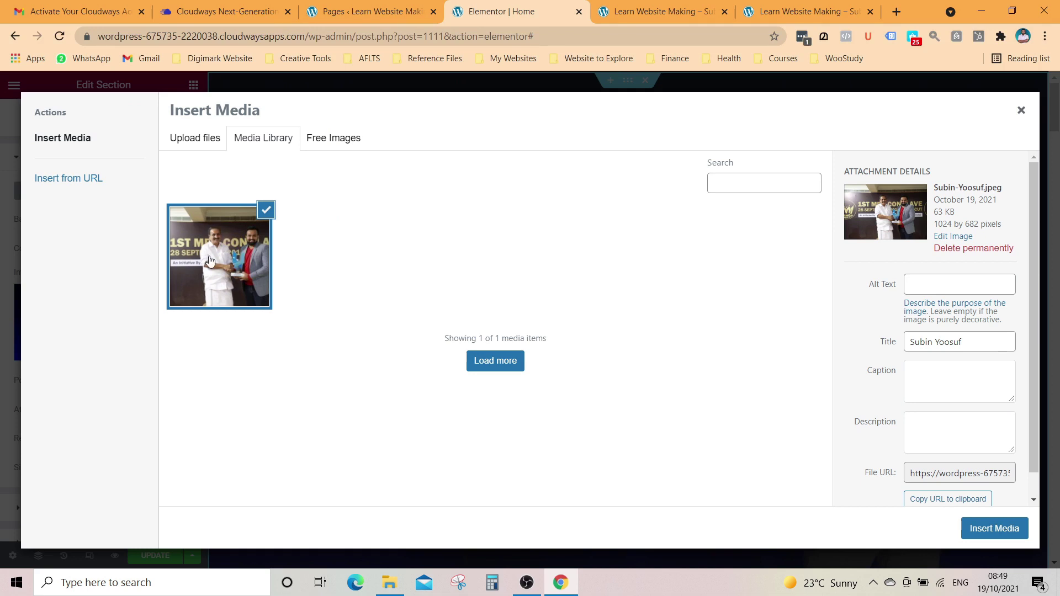
pyautogui.click(998, 528)
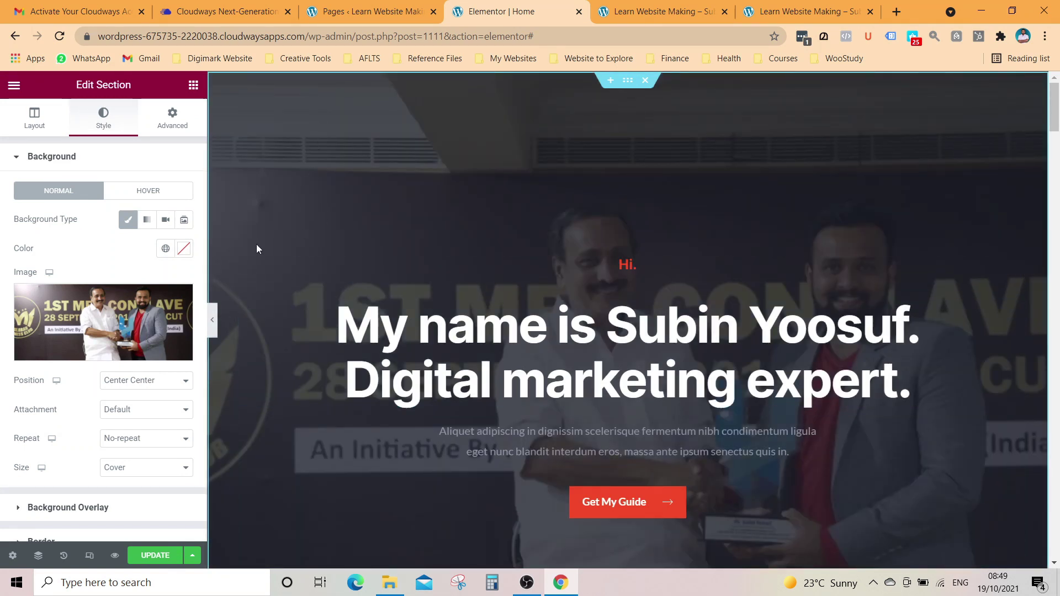
# Select the hero placeholder paragraph and start typing 'If you are looking for a Digital Marketing Career…'.
pyautogui.scroll(-1, 685, 260)
pyautogui.scroll(-2, 685, 260)
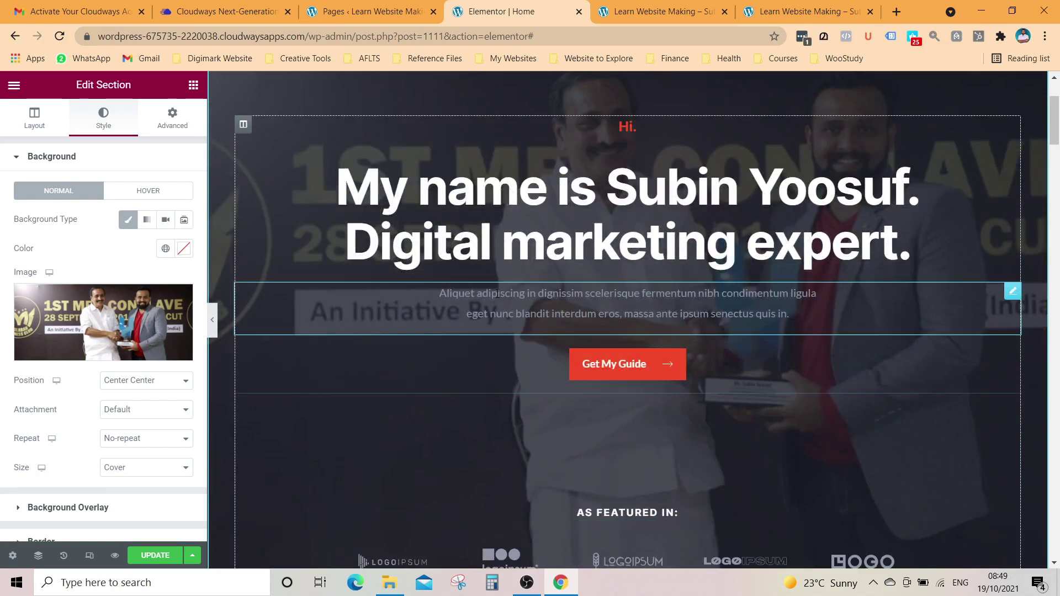
pyautogui.click(386, 318)
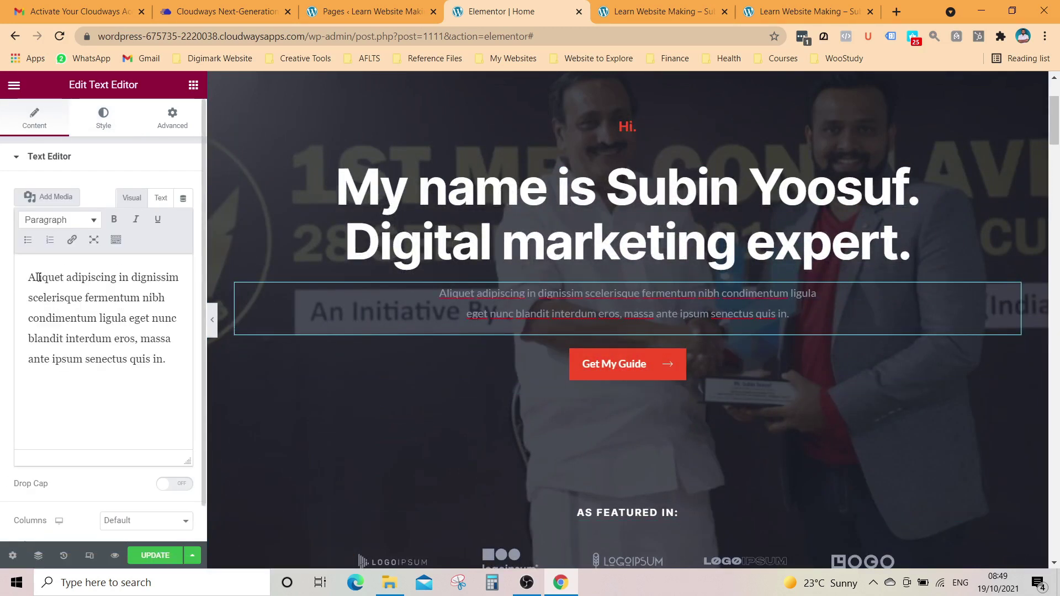
pyautogui.moveTo(30, 277); pyautogui.dragTo(179, 375)
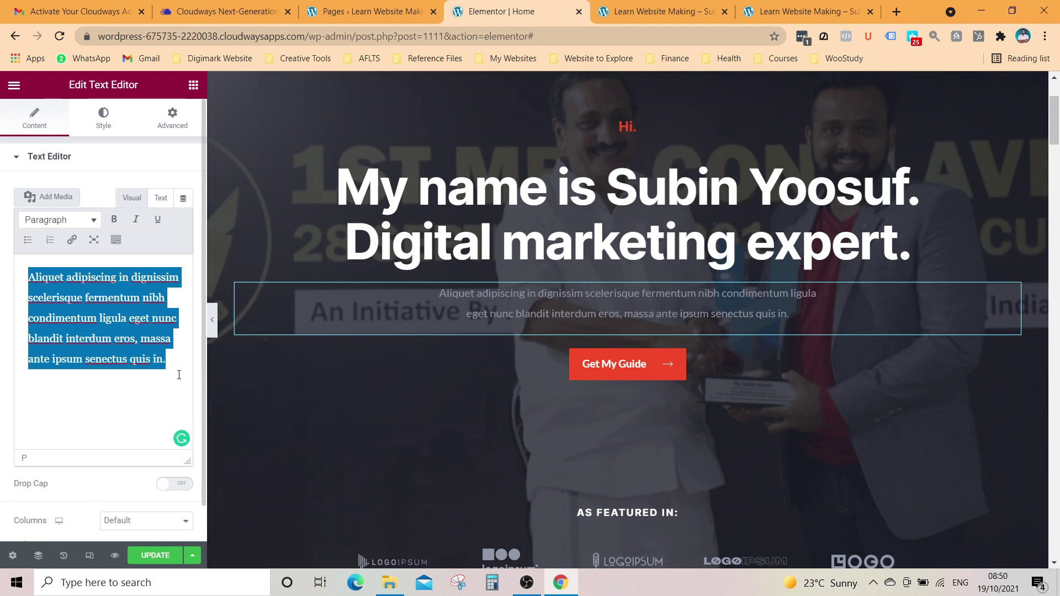
pyautogui.write('iF')
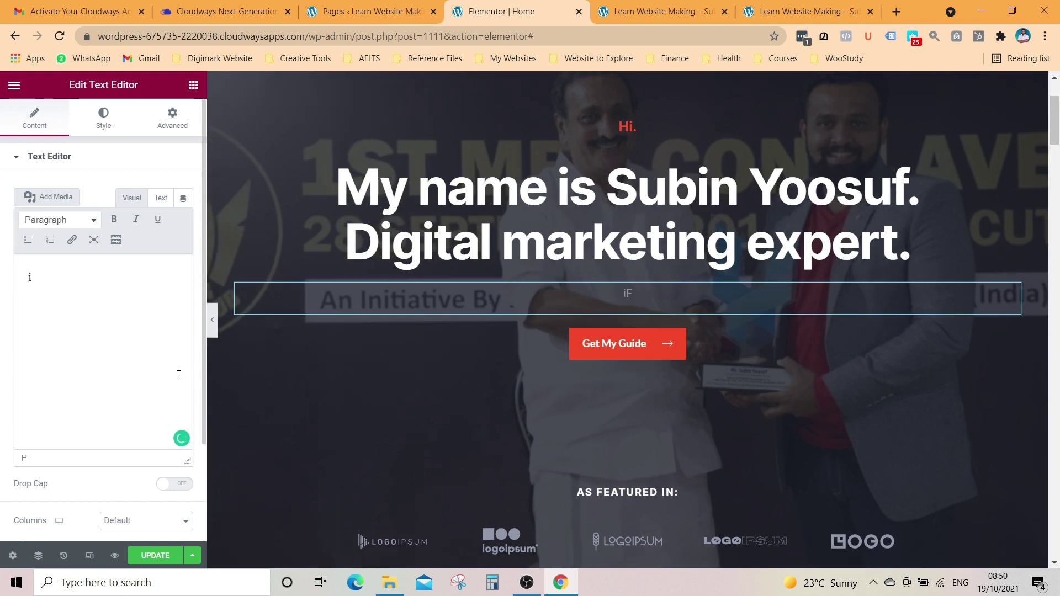
pyautogui.press('BackSpace')
pyautogui.write('If you are looking')
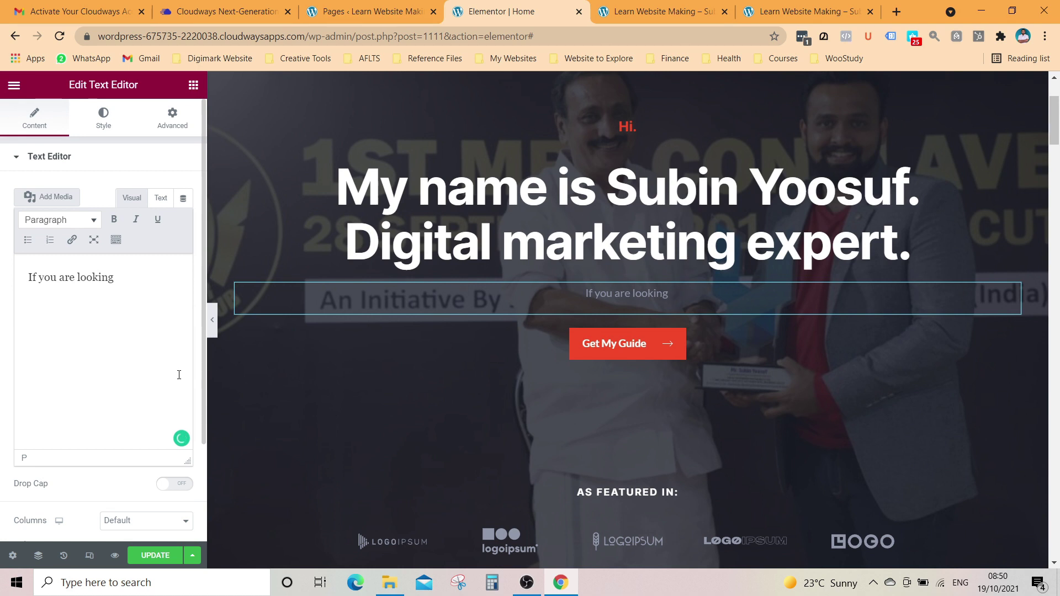
pyautogui.write(' for a ')
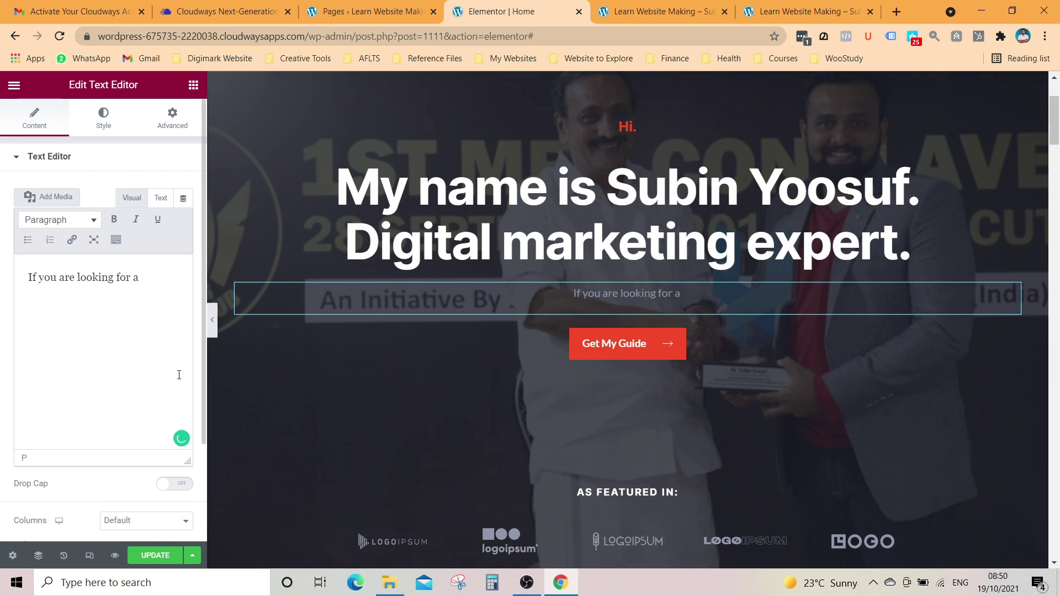
pyautogui.write('Digit')
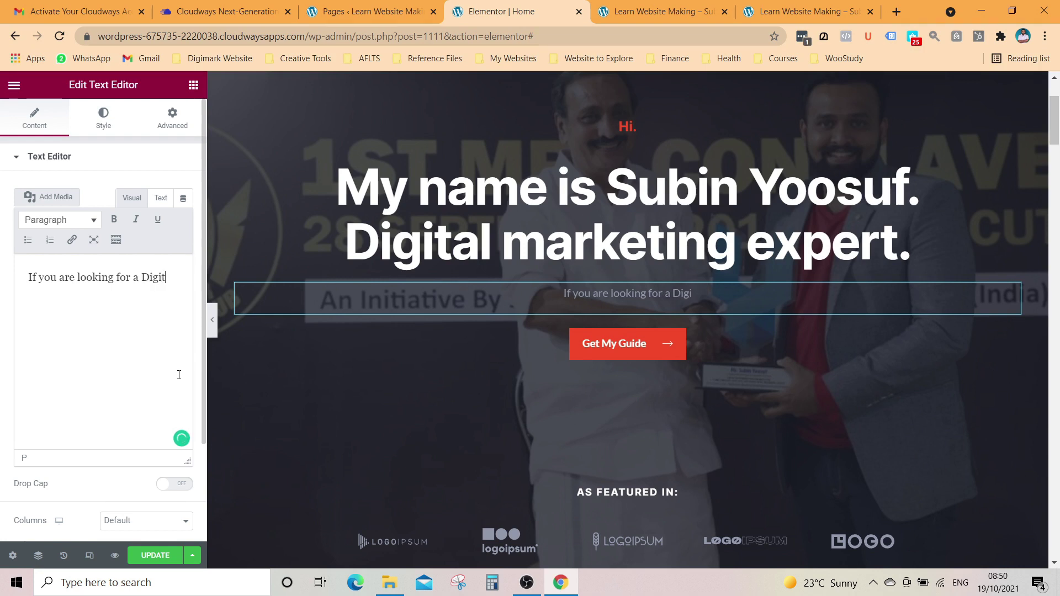
pyautogui.write('al Marke')
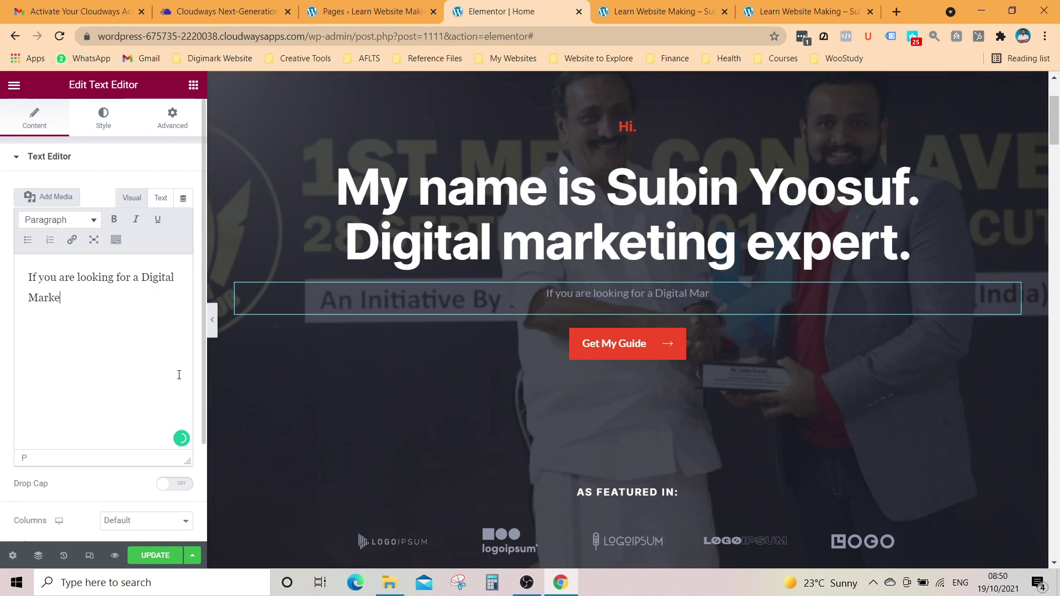
pyautogui.write('ting Career ')
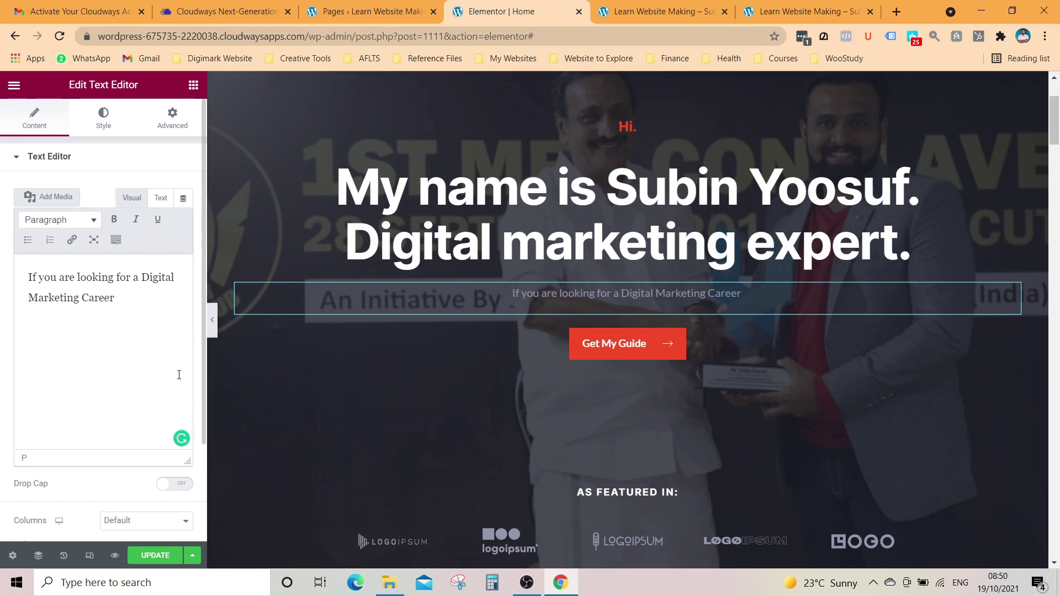
pyautogui.write('you ')
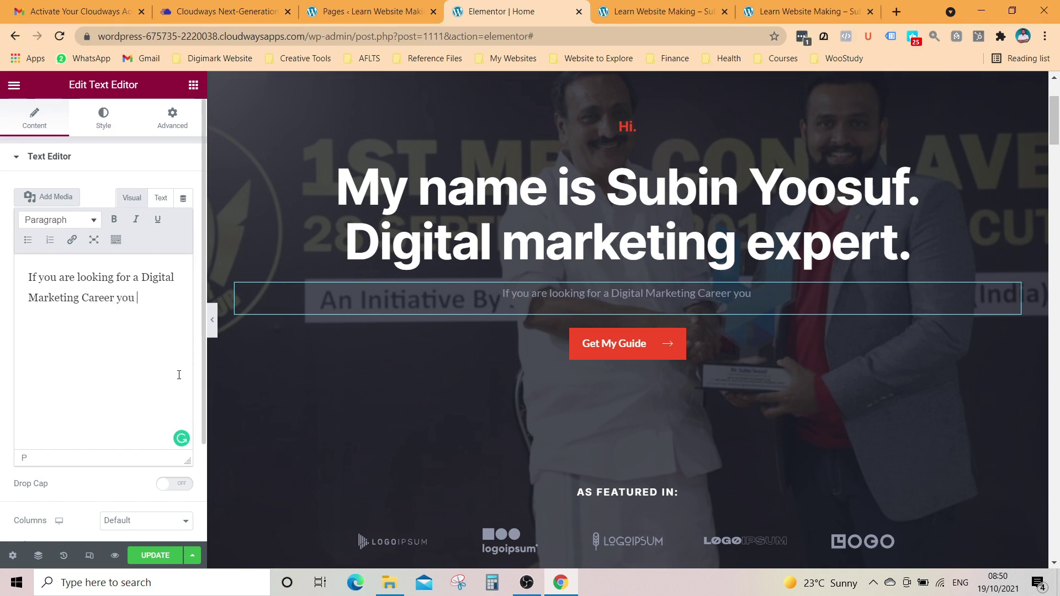
pyautogui.write('can read mu')
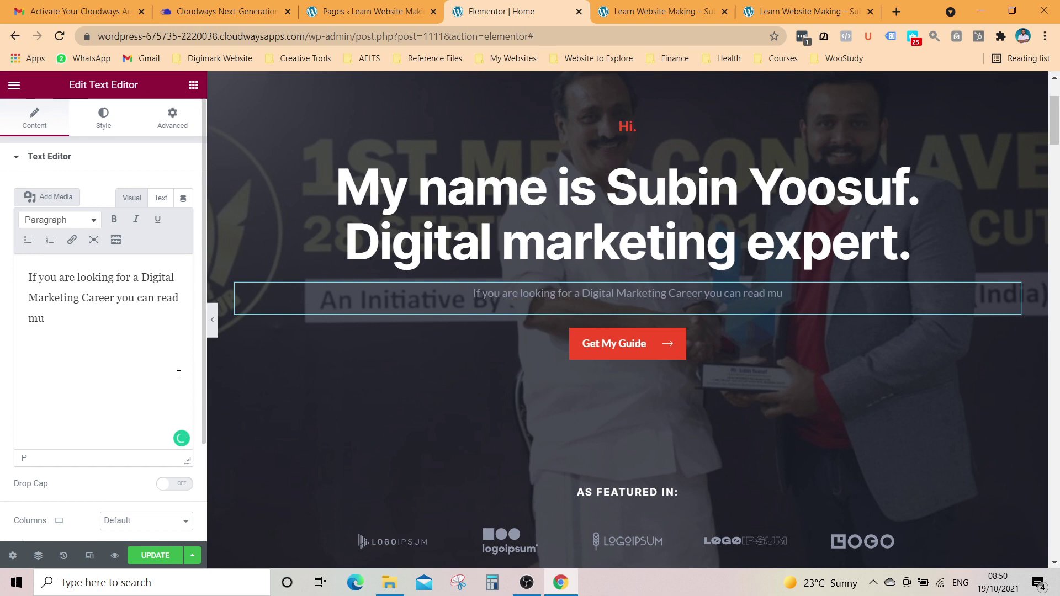
# Finish the blurb: '…read my blog and grab all the informative contents which can help you grow your Digital Marketing Career.'.
pyautogui.press('BackSpace')
pyautogui.write('y')
pyautogui.write('webs')
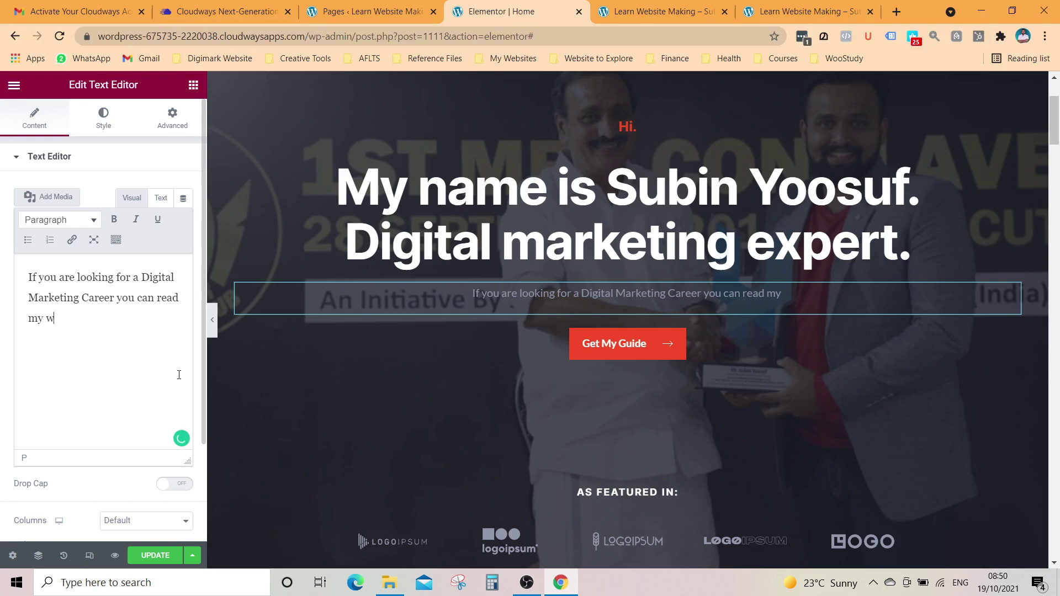
pyautogui.press('BackSpace')
pyautogui.press('BackSpace')
pyautogui.press('BackSpace')
pyautogui.press('BackSpace')
pyautogui.write('blog and grab all')
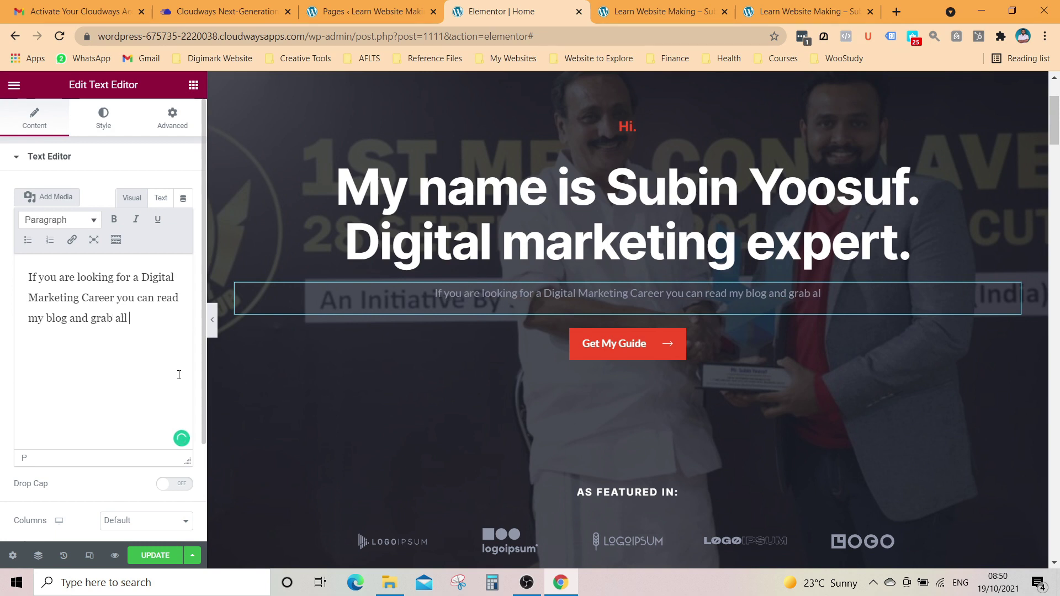
pyautogui.write(' informa')
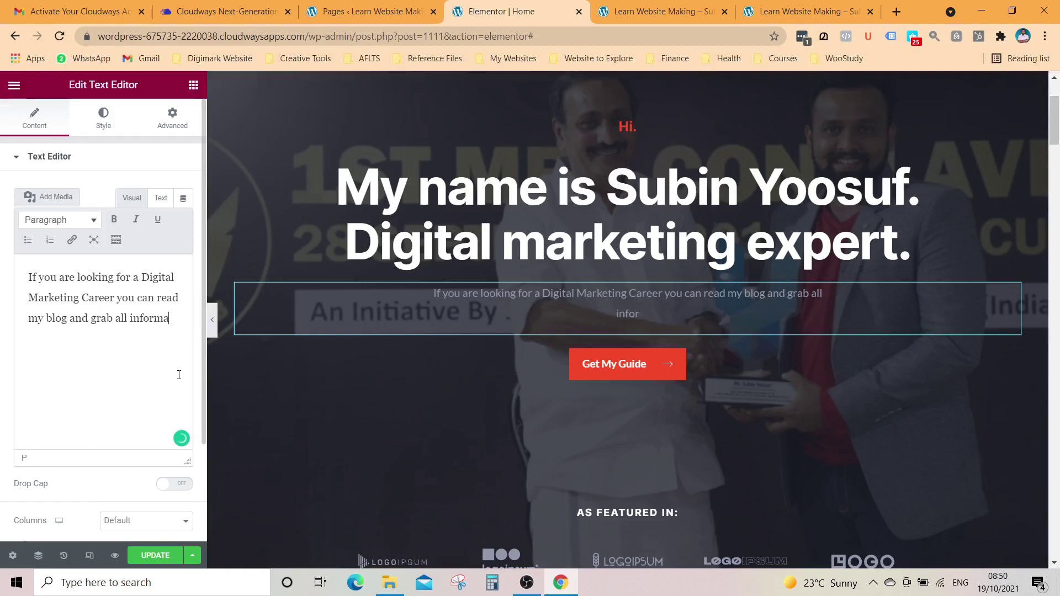
pyautogui.write('tive c')
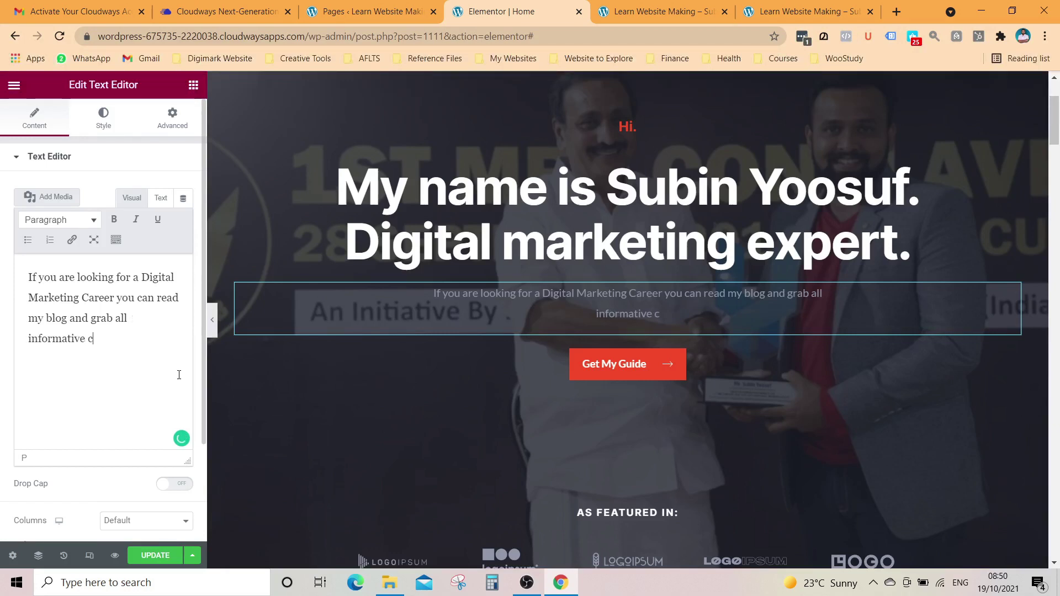
pyautogui.write('ontents ')
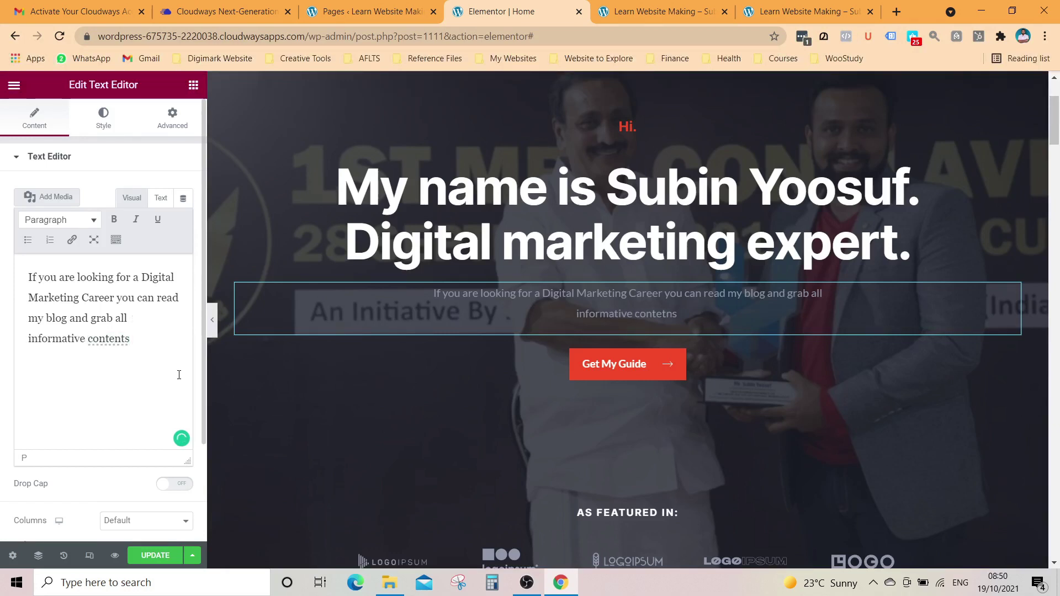
pyautogui.write('f')
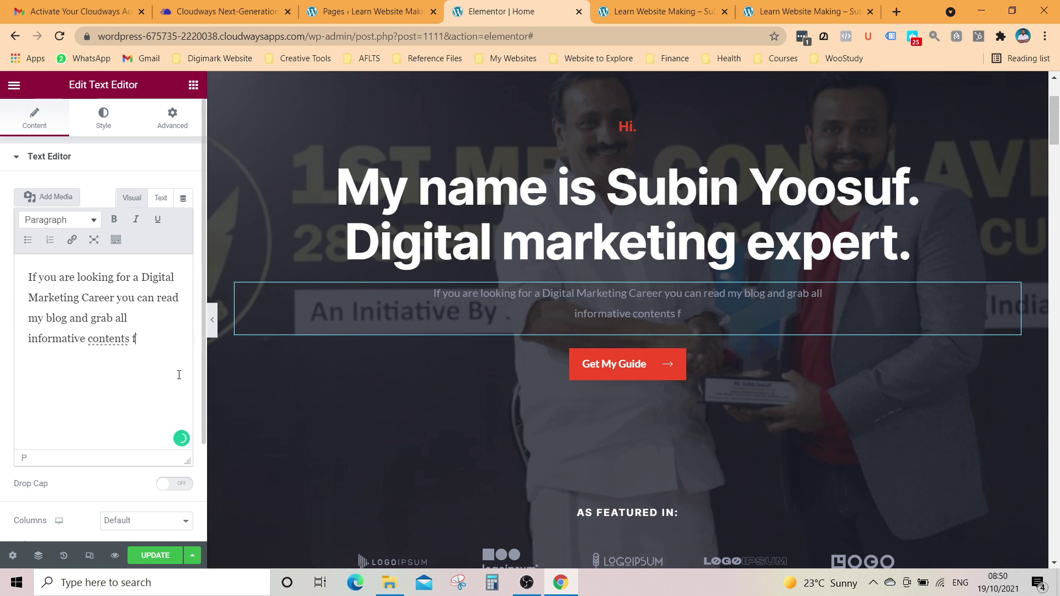
pyautogui.press('BackSpace')
pyautogui.write('which ')
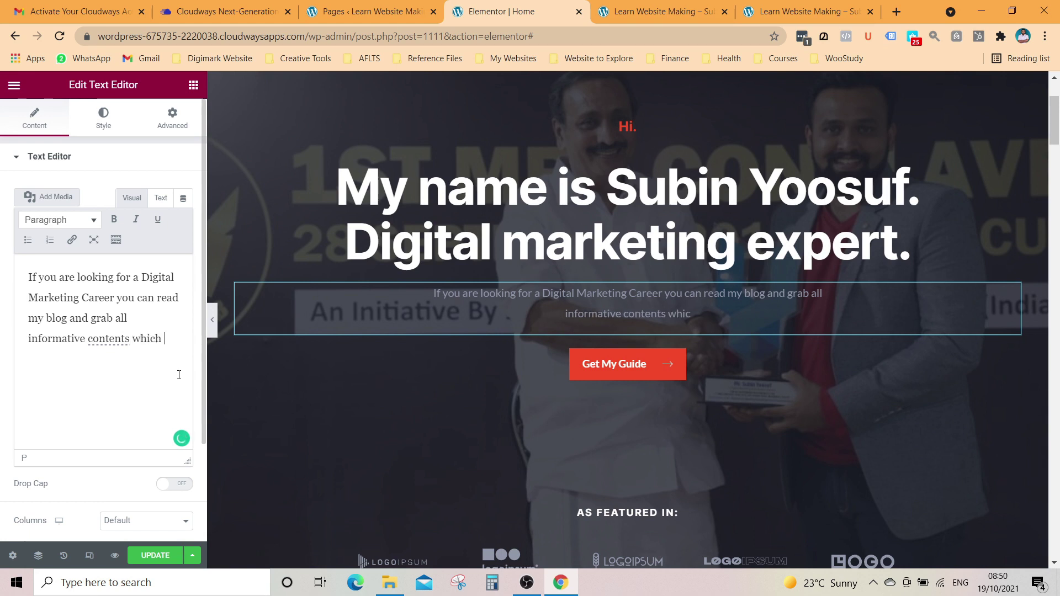
pyautogui.write('can help you')
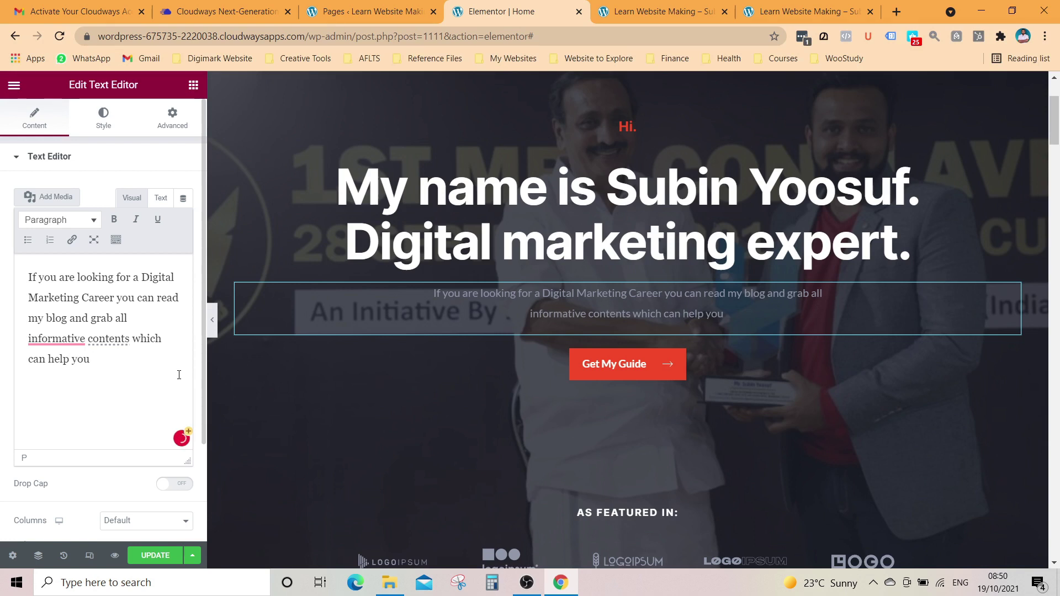
pyautogui.moveTo(61, 338)
pyautogui.click(70, 371)
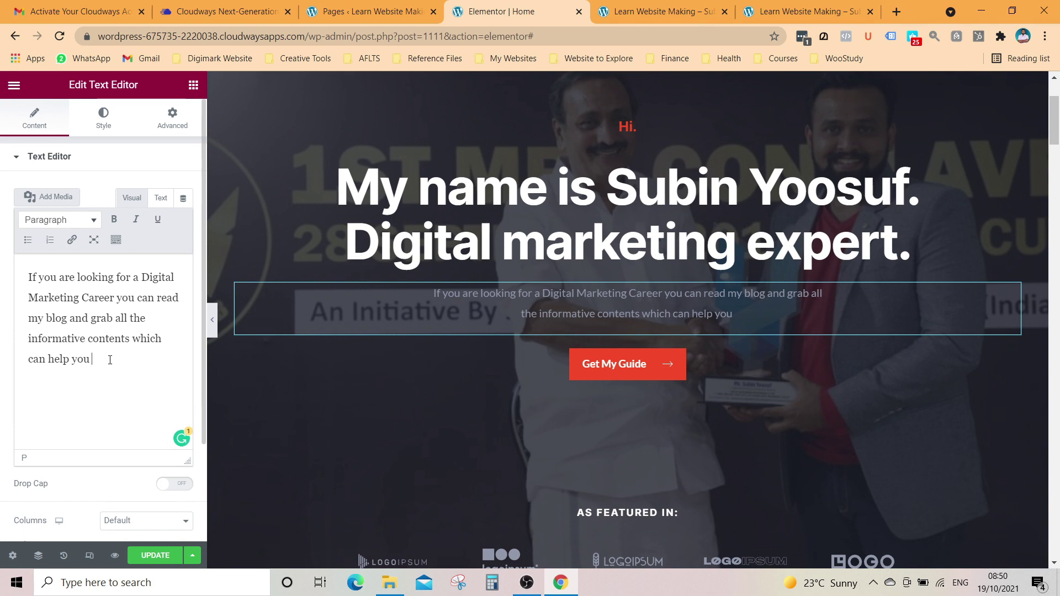
pyautogui.write('grow ')
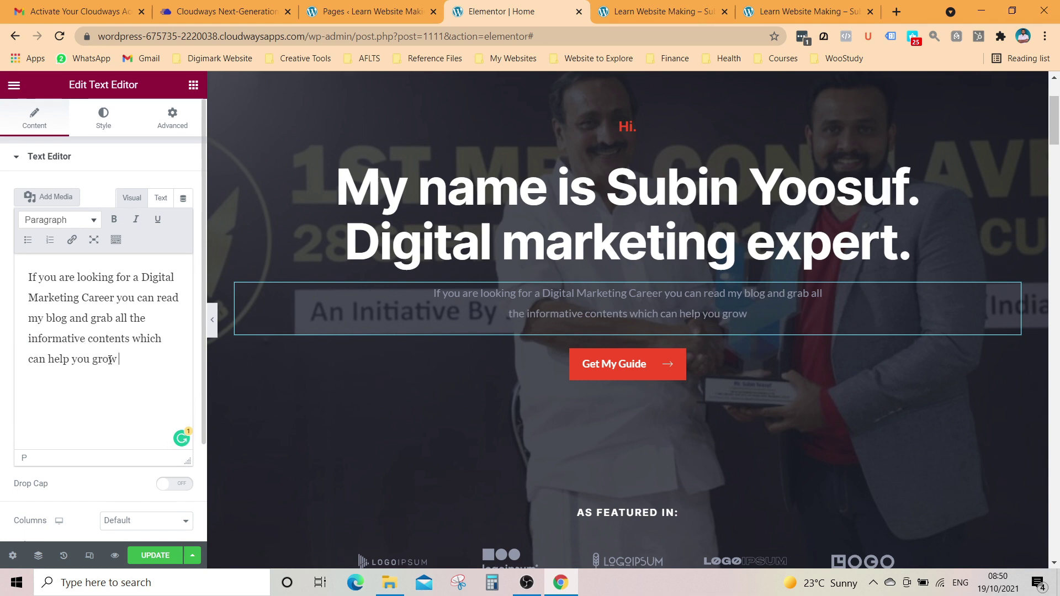
pyautogui.write('your Digi')
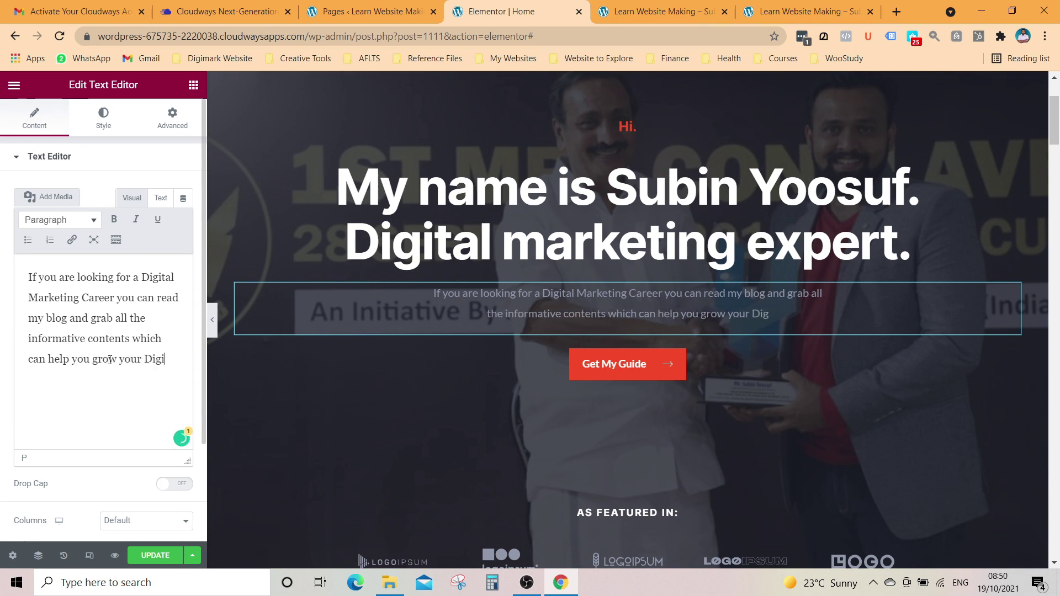
pyautogui.write('tal Marke')
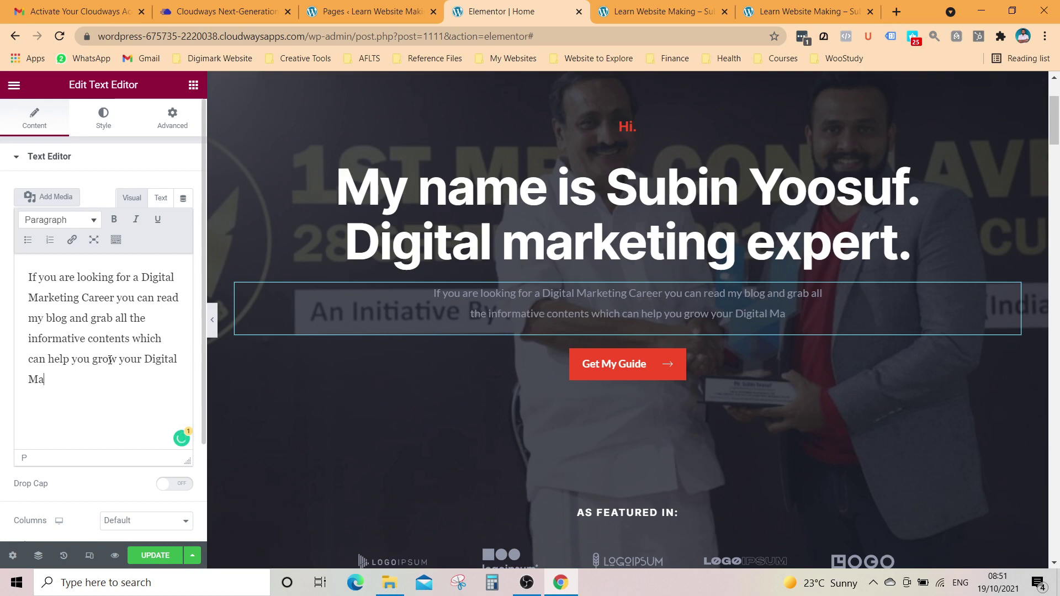
pyautogui.write('ting C')
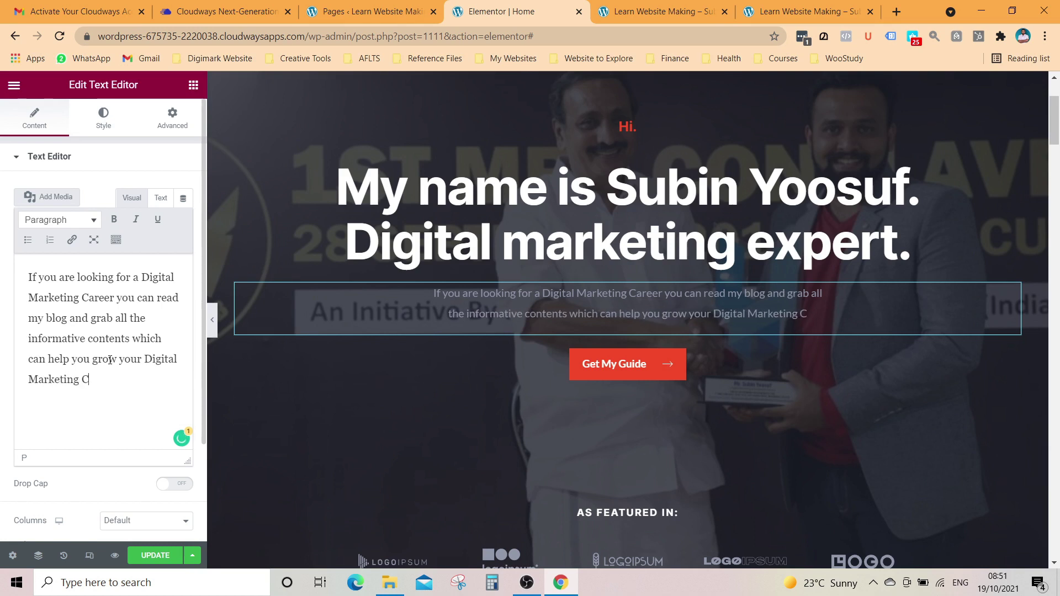
pyautogui.write('areer')
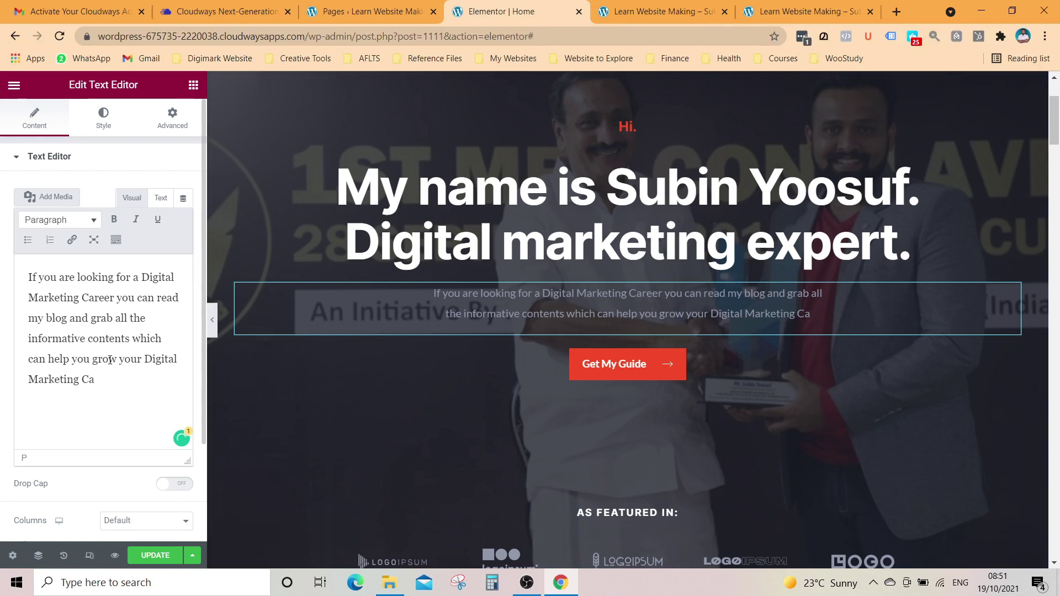
pyautogui.write('.')
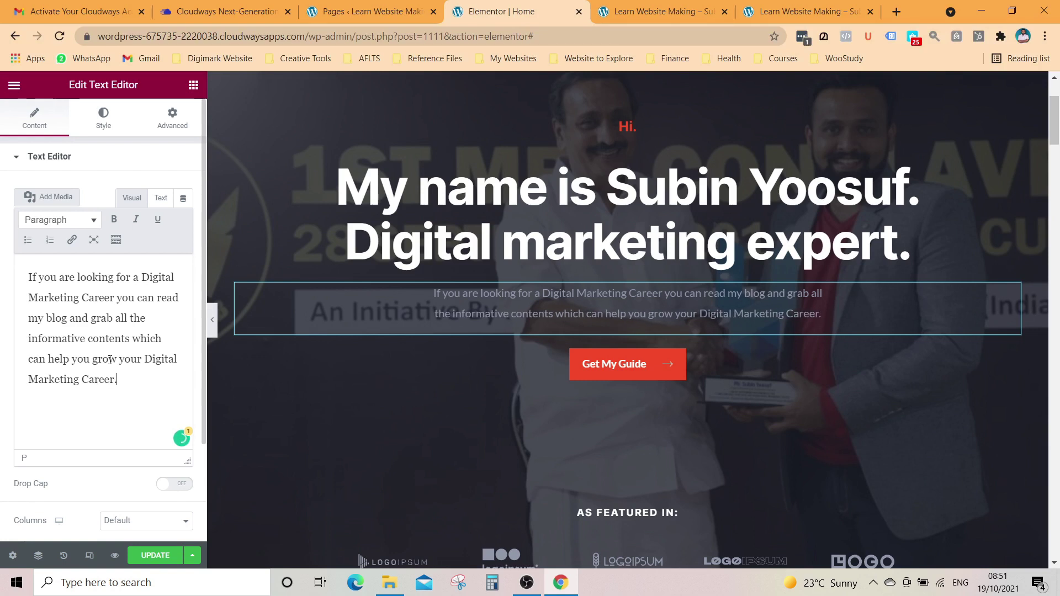
# Relabel the hero's Get My Guide button to 'Connect With Me'.
pyautogui.click(633, 365)
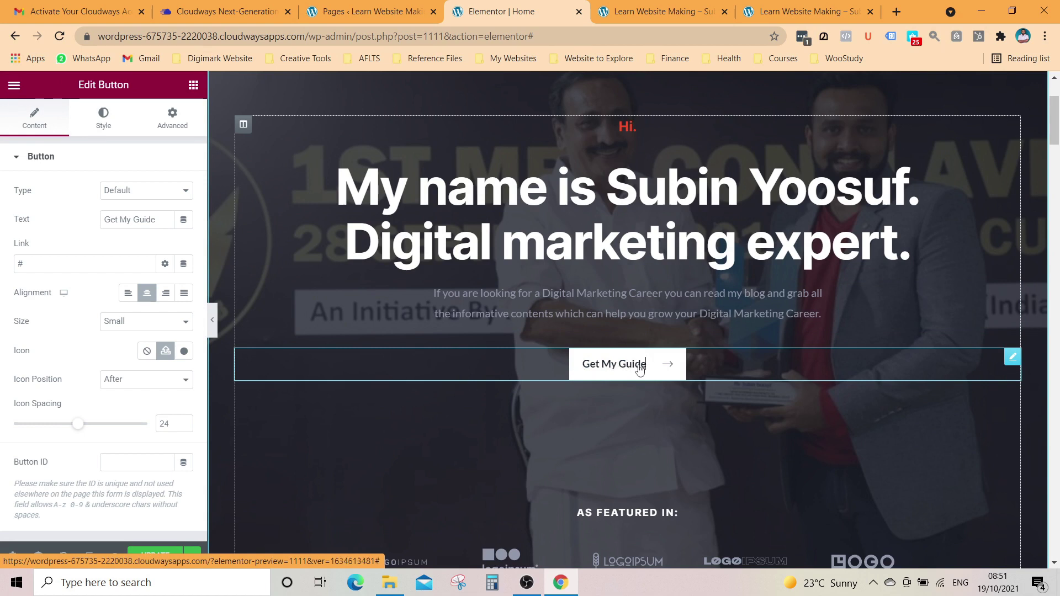
pyautogui.moveTo(157, 219); pyautogui.dragTo(130, 220)
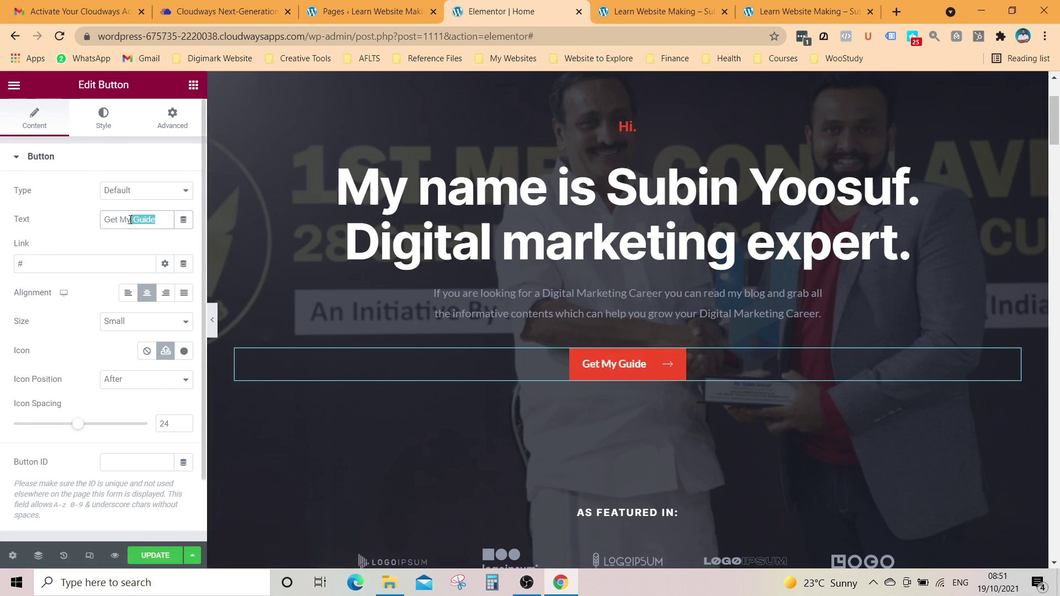
pyautogui.press('BackSpace')
pyautogui.press('BackSpace')
pyautogui.press('BackSpace')
pyautogui.press('BackSpace')
pyautogui.press('BackSpace')
pyautogui.press('BackSpace')
pyautogui.press('BackSpace')
pyautogui.press('BackSpace')
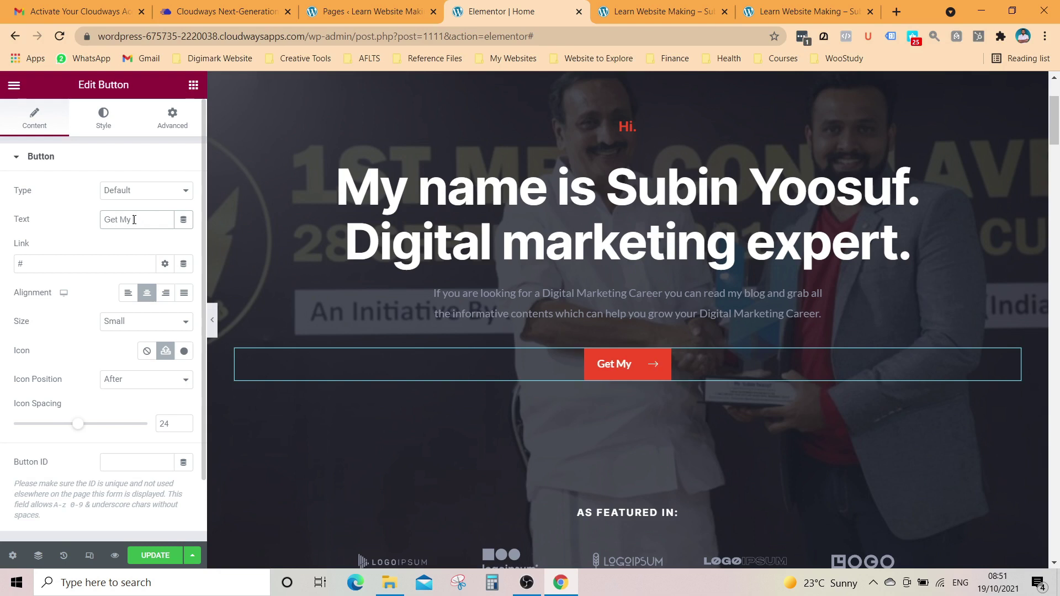
pyautogui.write('C')
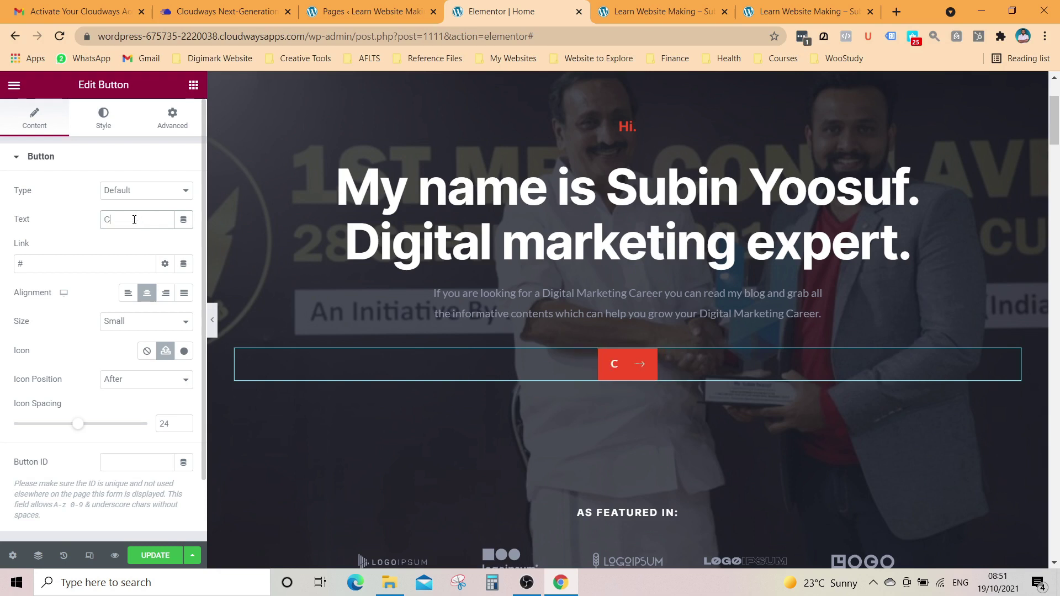
pyautogui.write('onnect')
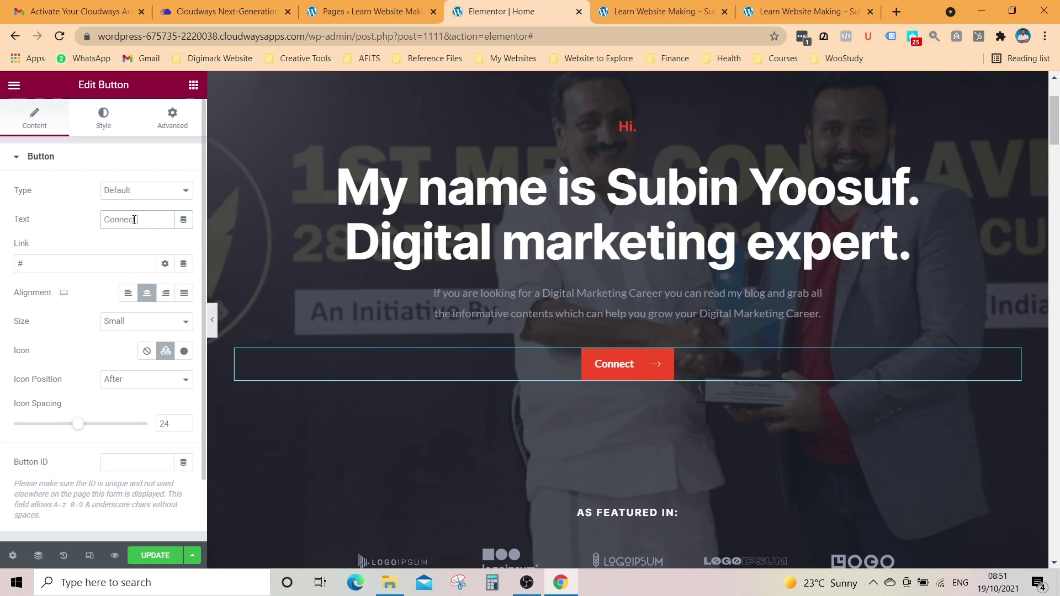
pyautogui.write(' With M')
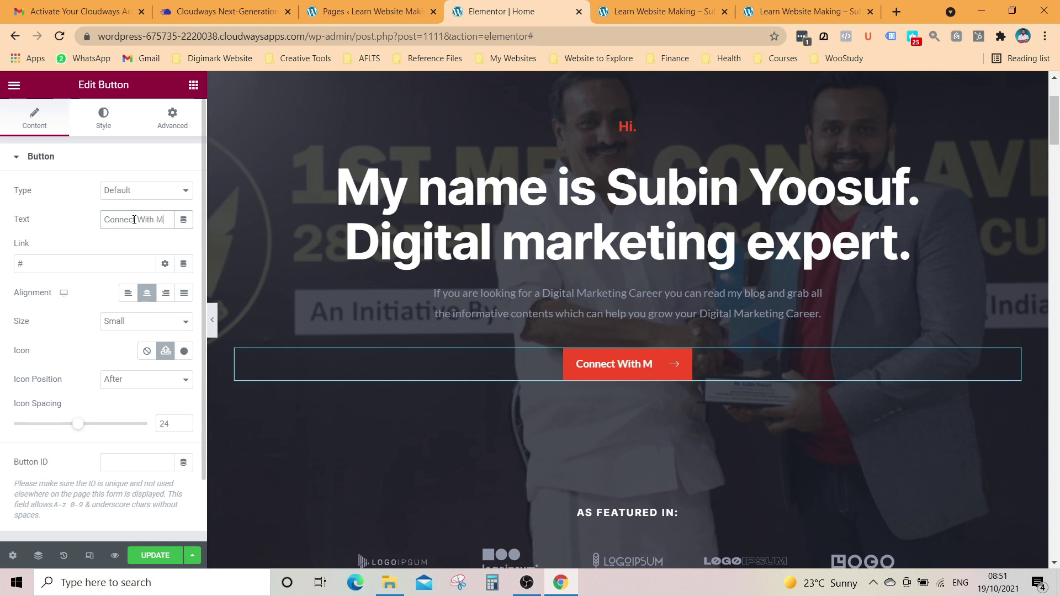
pyautogui.write('e')
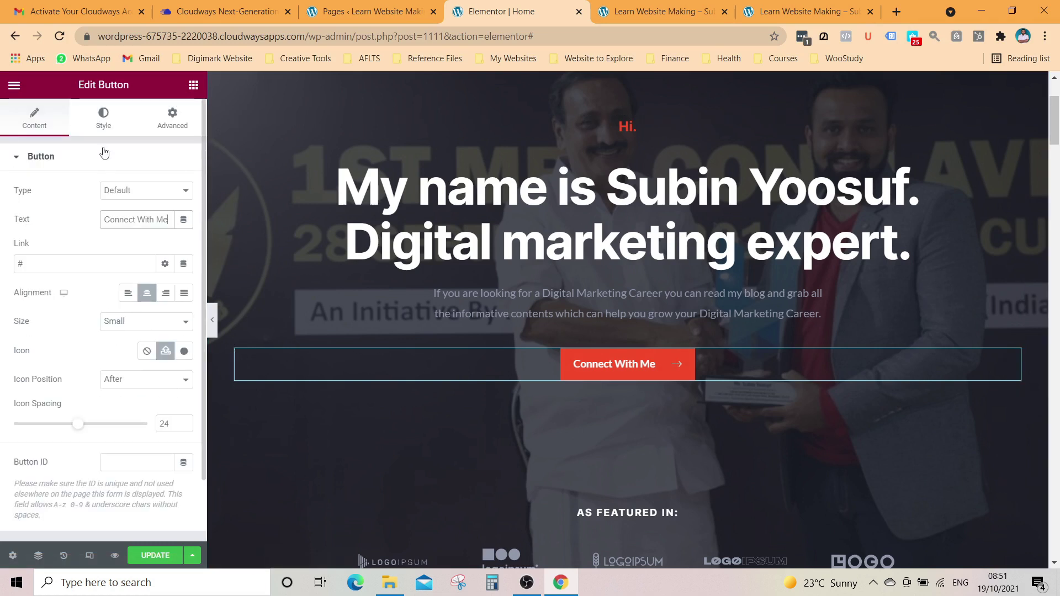
# Set the button's background colour to red #F42525.
pyautogui.click(102, 120)
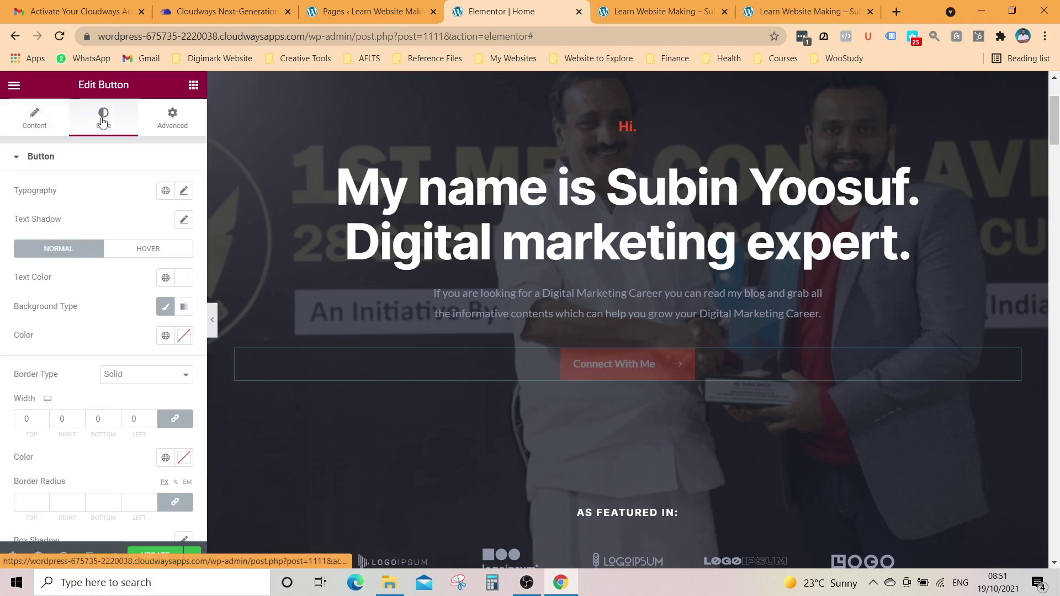
pyautogui.click(186, 338)
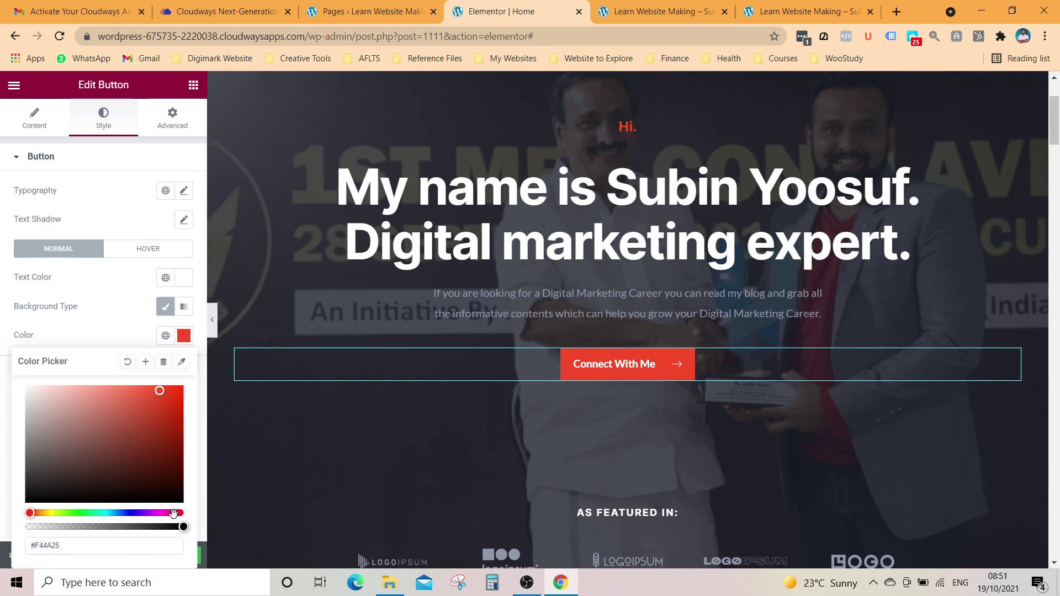
pyautogui.click(174, 514)
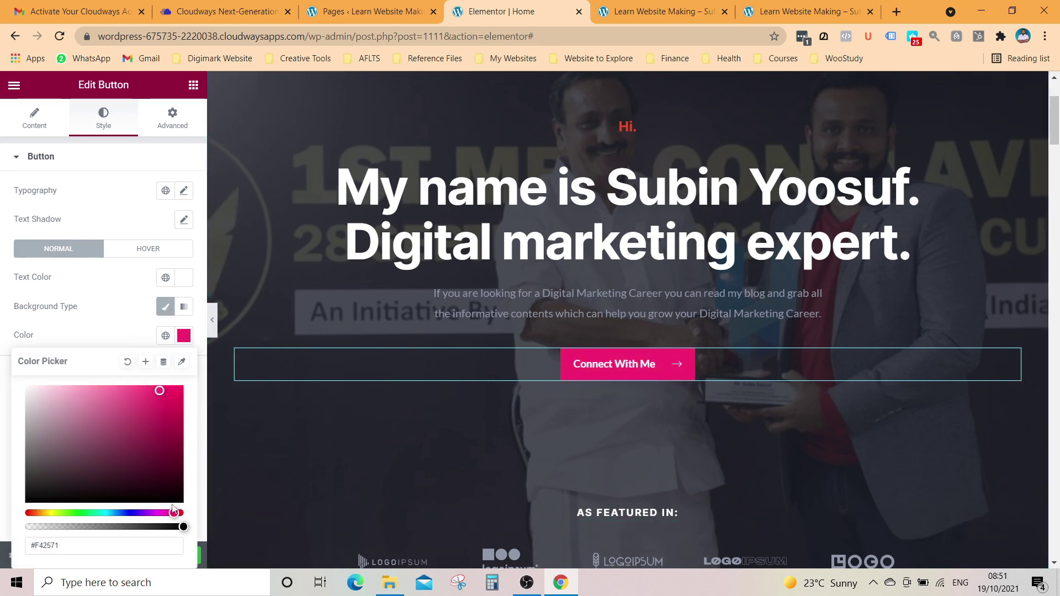
pyautogui.moveTo(173, 512); pyautogui.dragTo(184, 512)
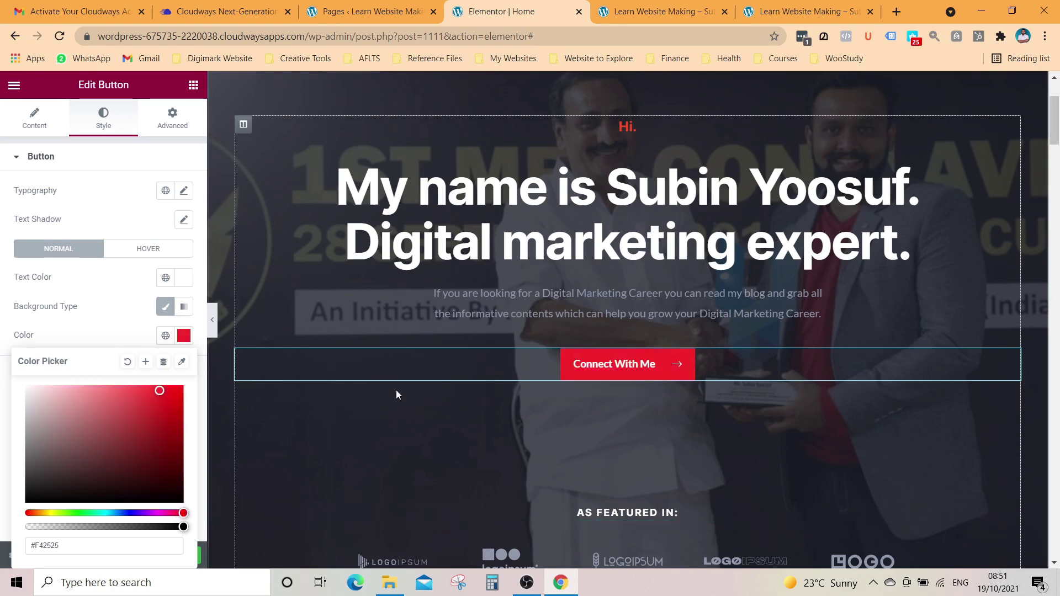
# Scroll to About Me, check its two paragraphs, and select the photo for editing.
pyautogui.scroll(-4, 555, 339)
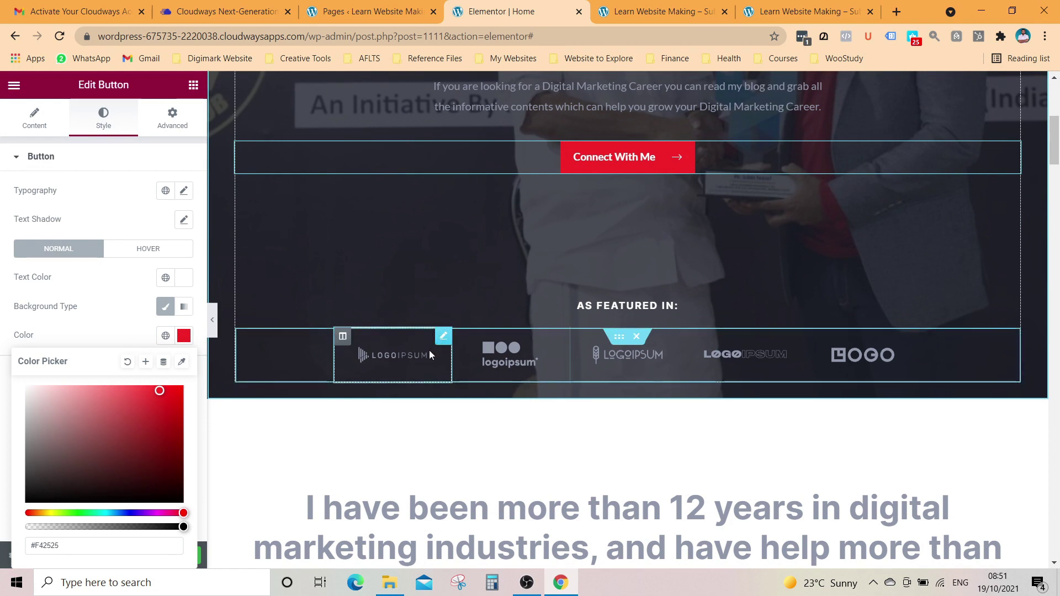
pyautogui.scroll(-6, 552, 353)
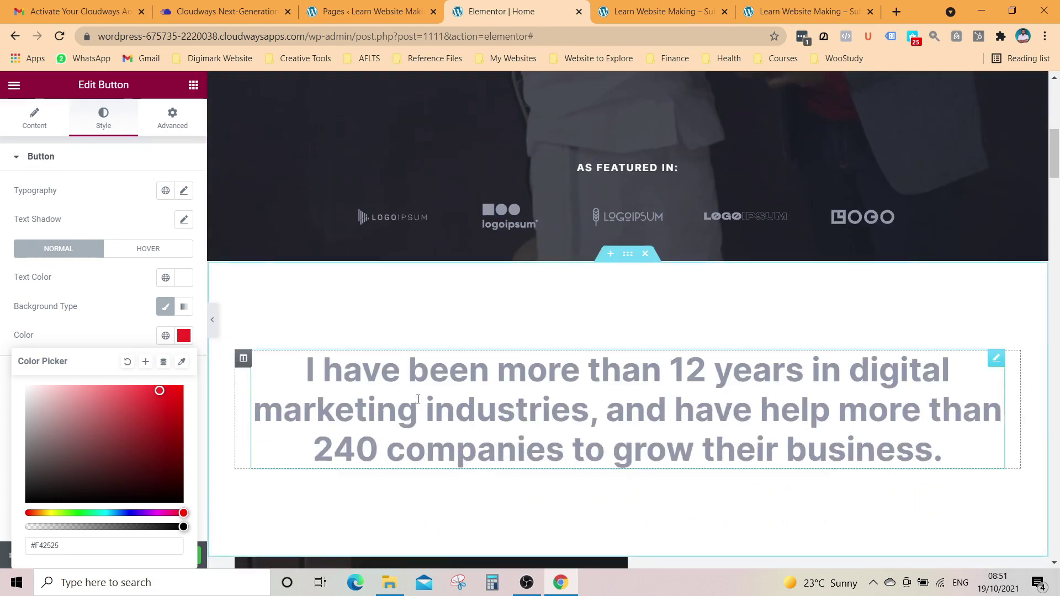
pyautogui.scroll(-5, 528, 381)
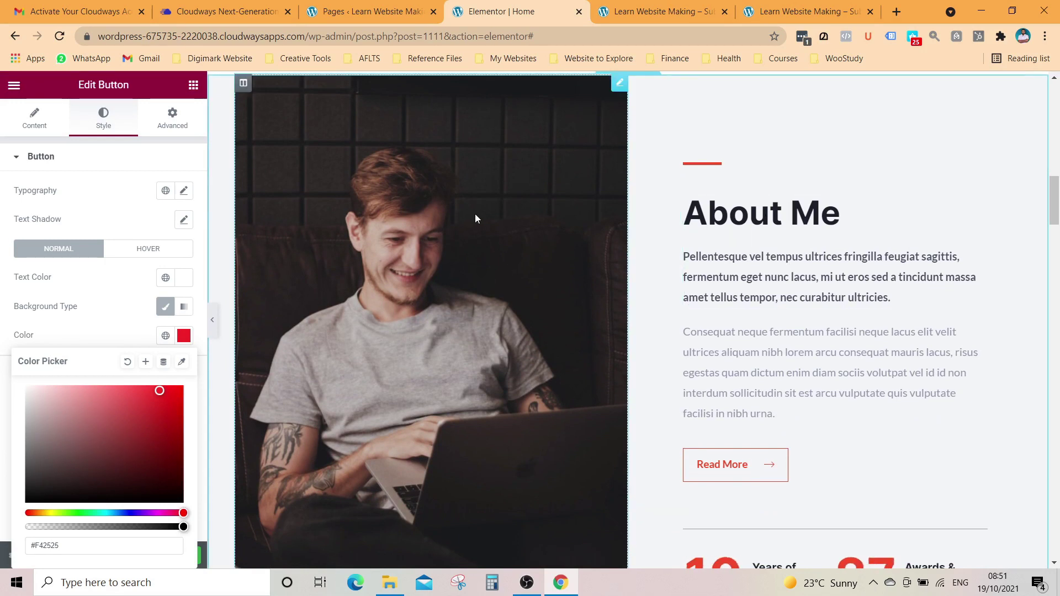
pyautogui.click(480, 255)
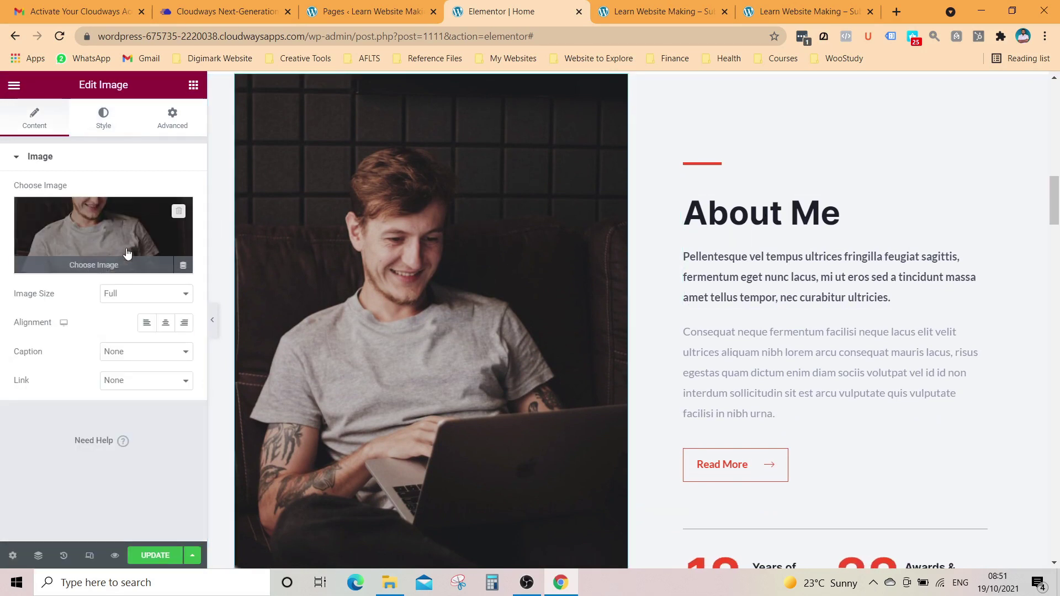
pyautogui.scroll(3, 481, 226)
pyautogui.scroll(-4, 497, 359)
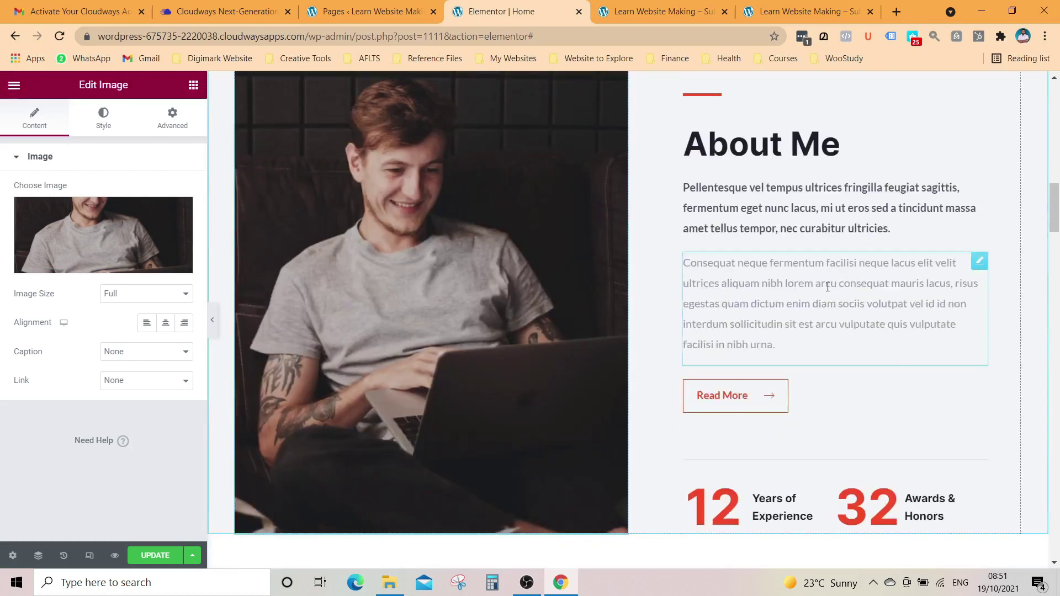
pyautogui.click(793, 202)
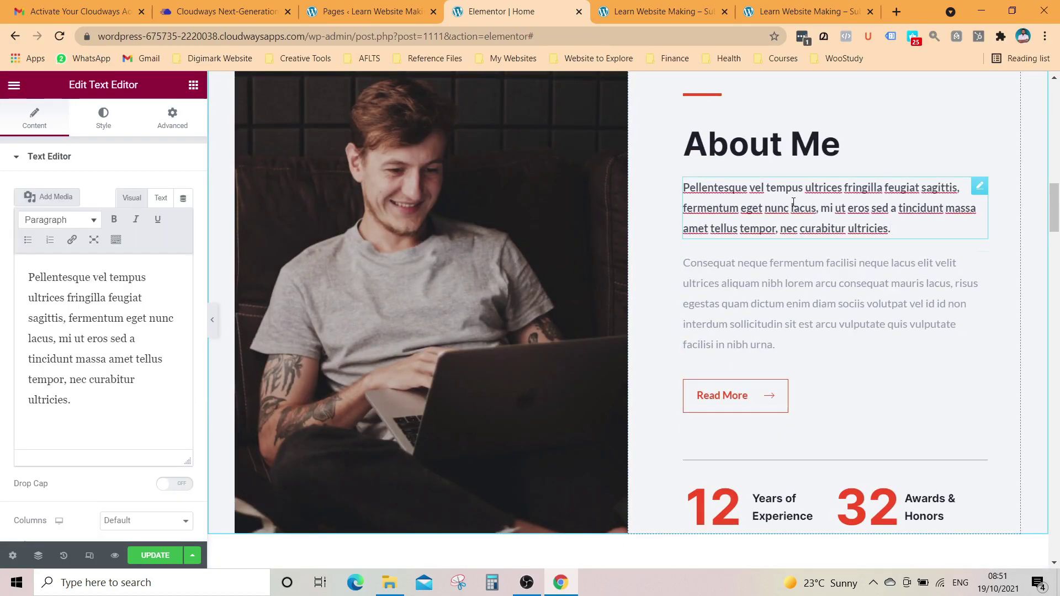
pyautogui.click(778, 295)
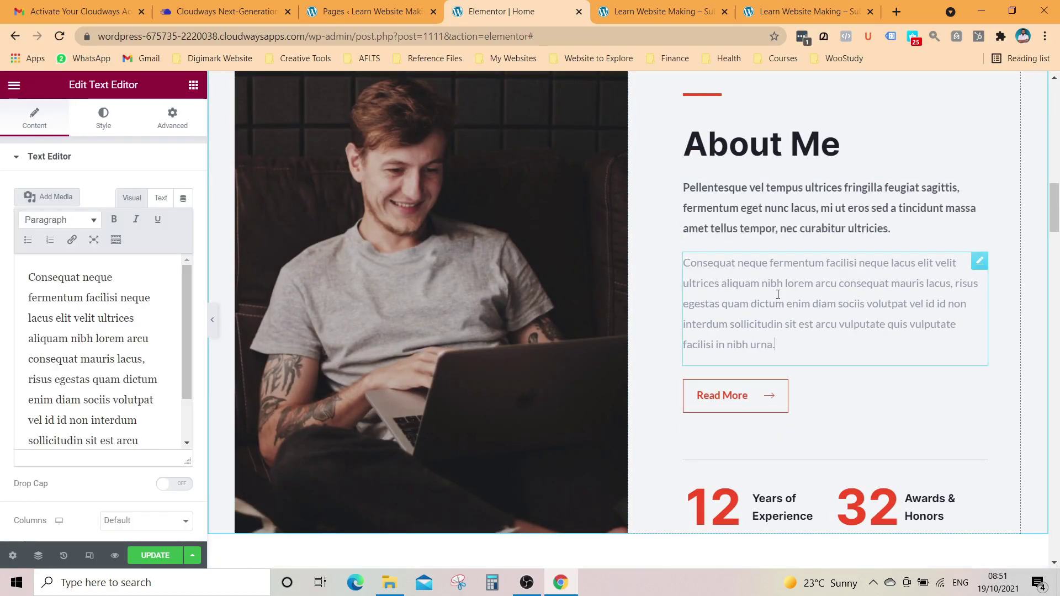
pyautogui.scroll(-1, 549, 323)
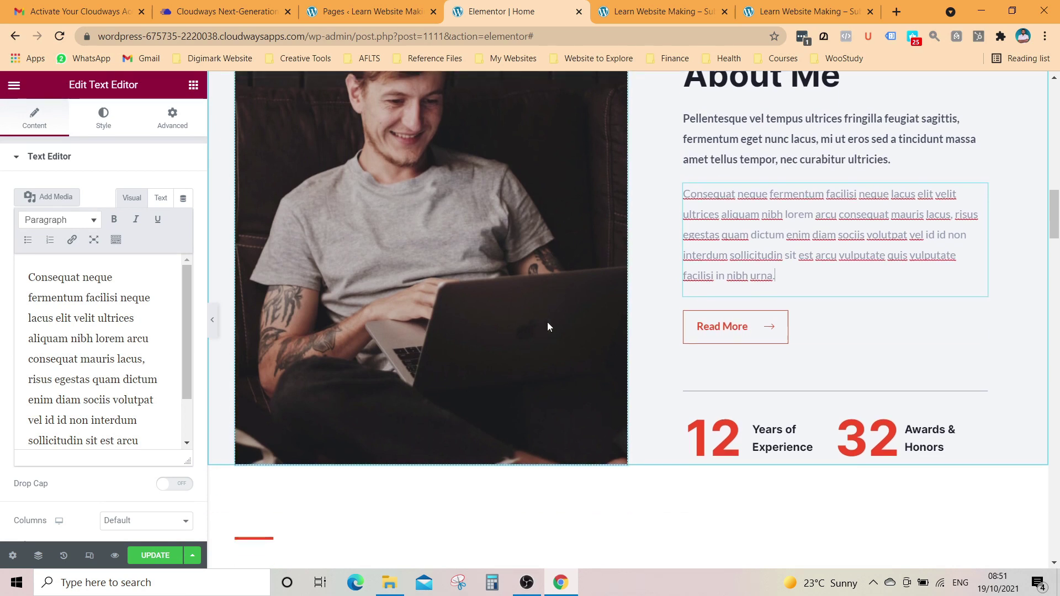
pyautogui.scroll(3, 548, 322)
pyautogui.click(552, 291)
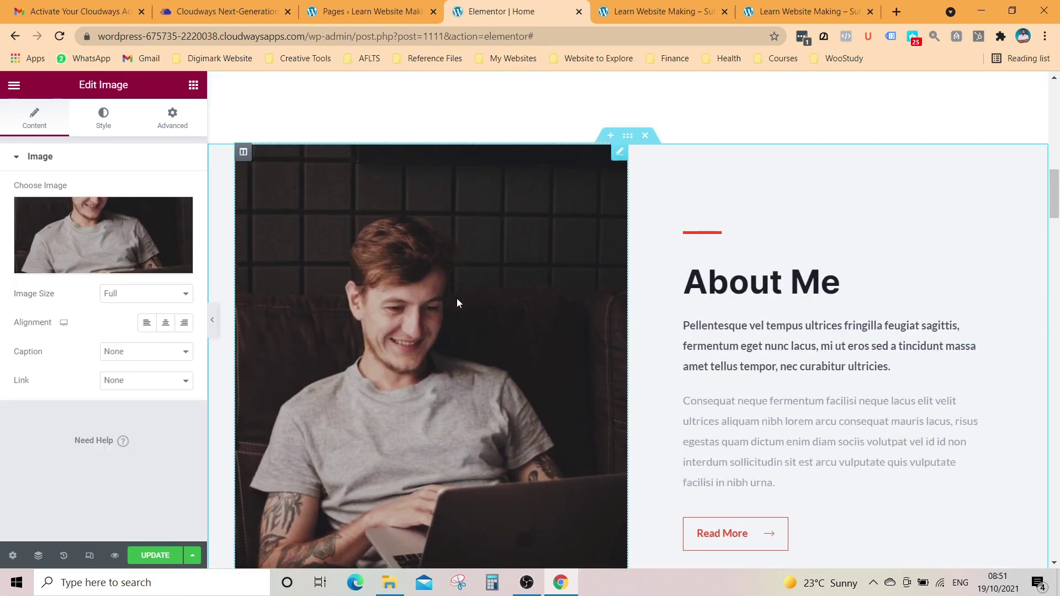
# Upload the standing portrait to the Media Library, though the conference award photo gets inserted first.
pyautogui.click(103, 266)
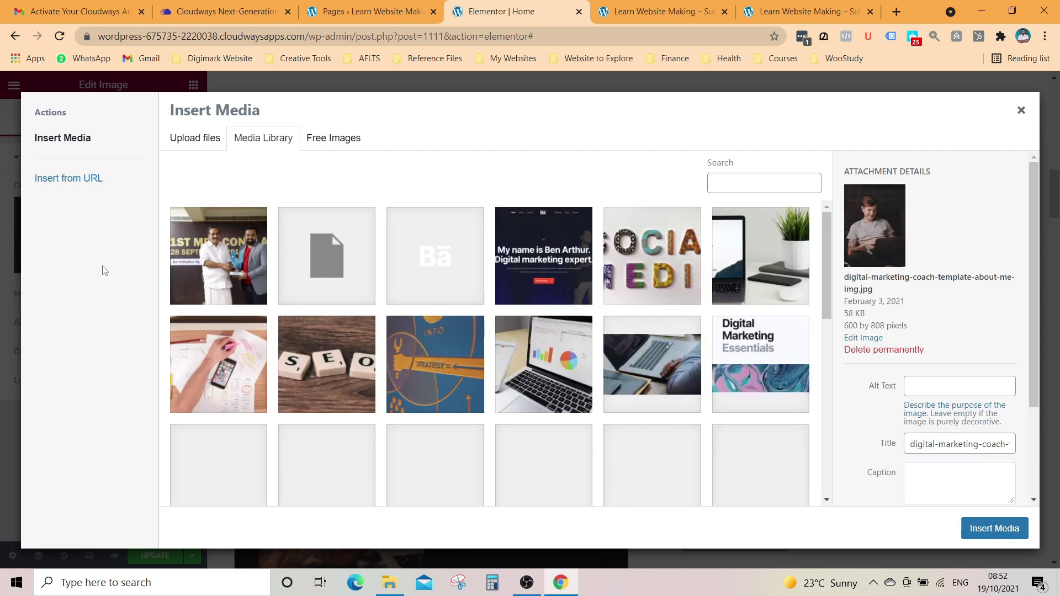
pyautogui.click(203, 137)
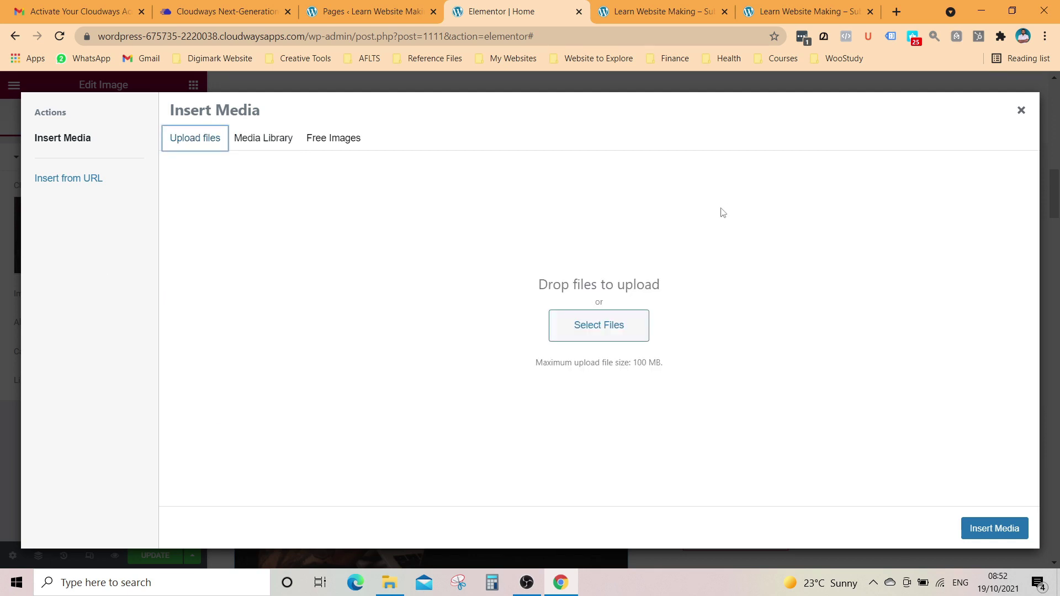
pyautogui.click(574, 331)
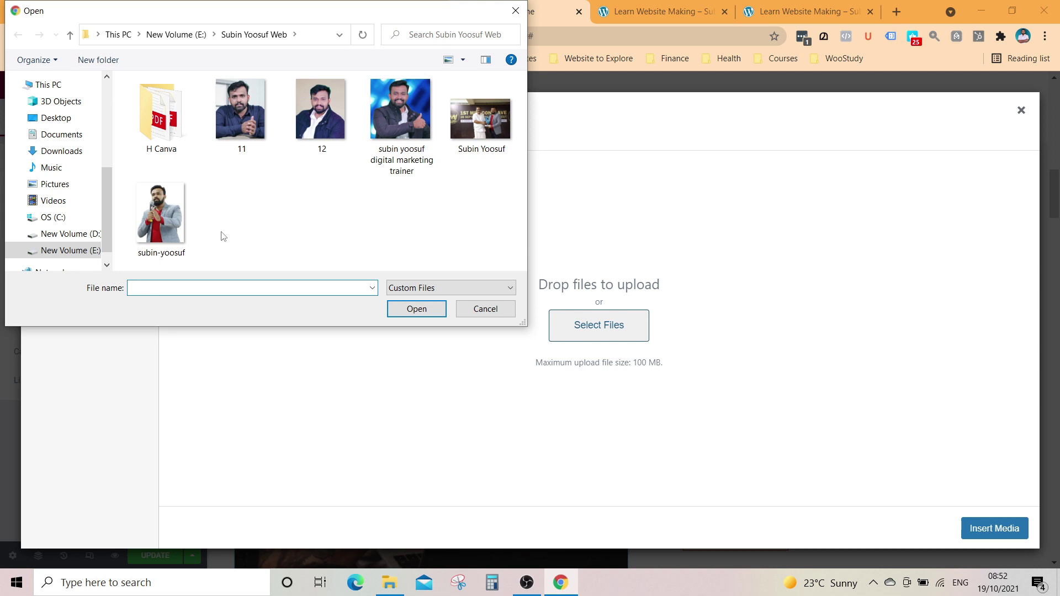
pyautogui.click(161, 218)
pyautogui.click(417, 309)
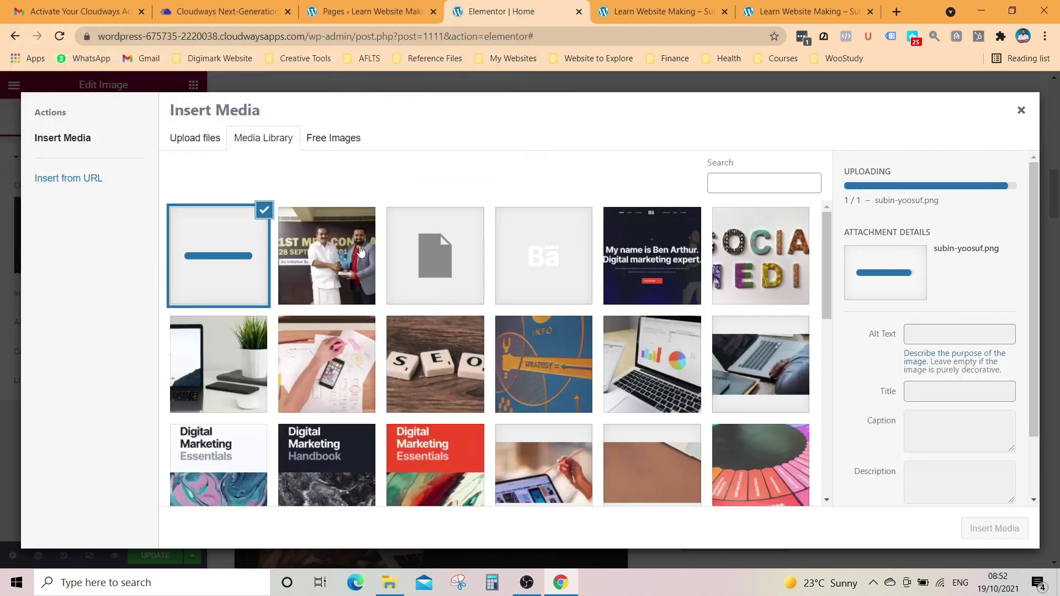
pyautogui.click(239, 269)
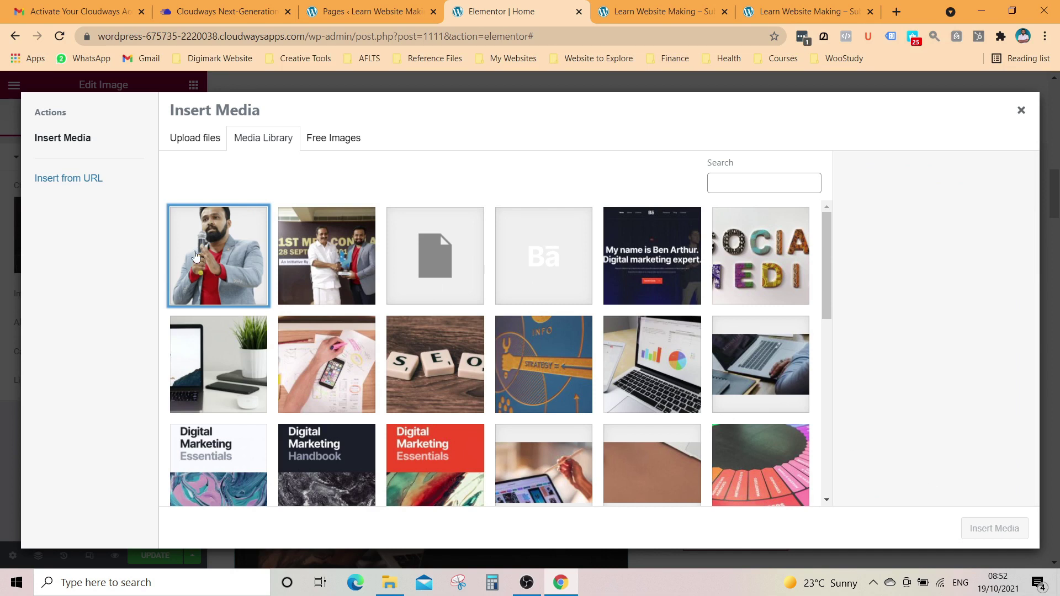
pyautogui.click(289, 268)
pyautogui.click(994, 529)
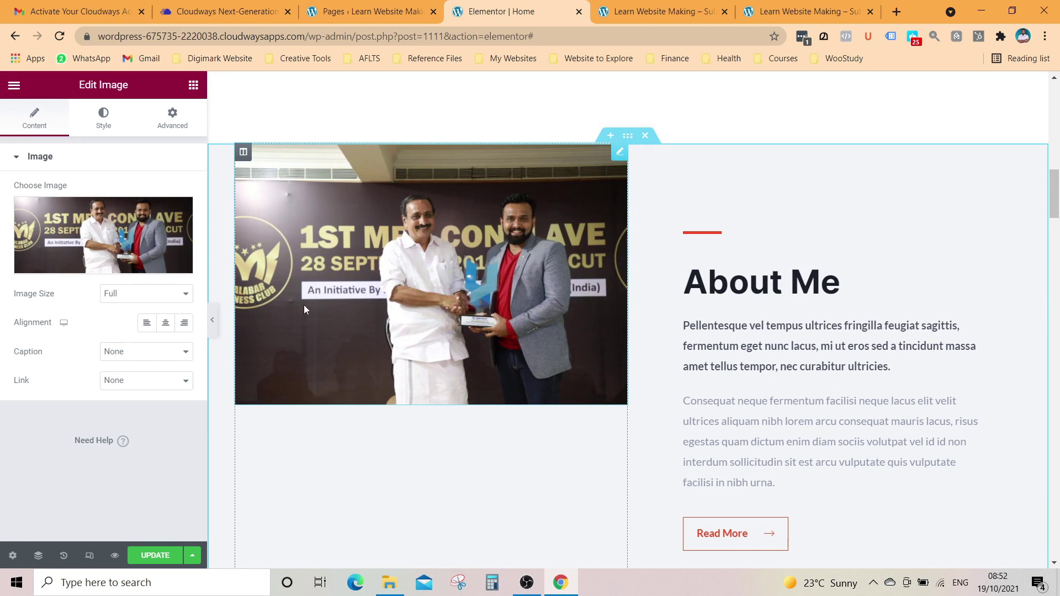
# Swap the About Me image to the uploaded standing portrait.
pyautogui.scroll(-3, 434, 371)
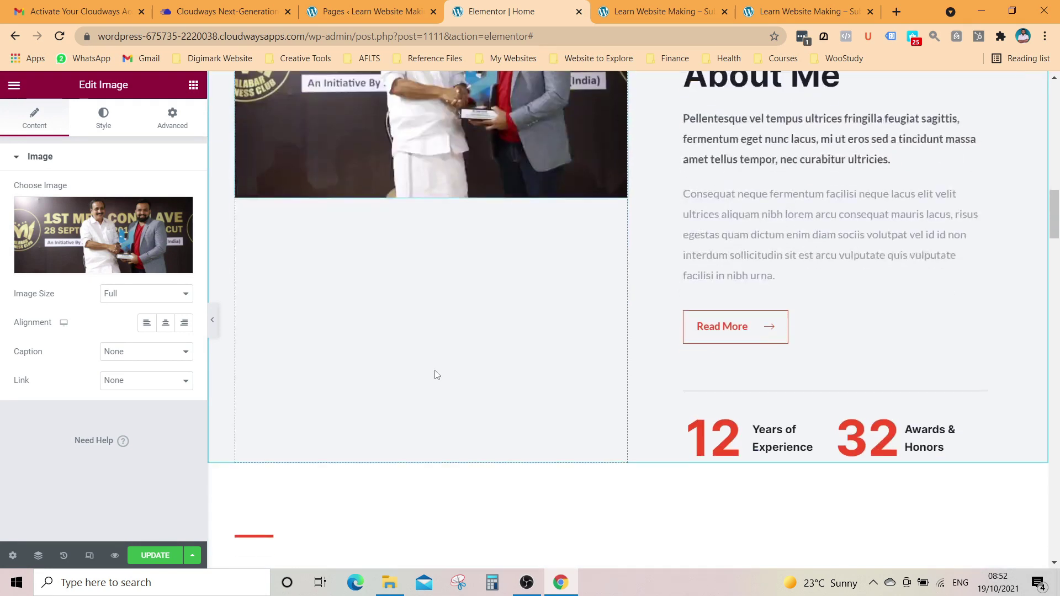
pyautogui.scroll(2, 436, 373)
pyautogui.scroll(2, 434, 373)
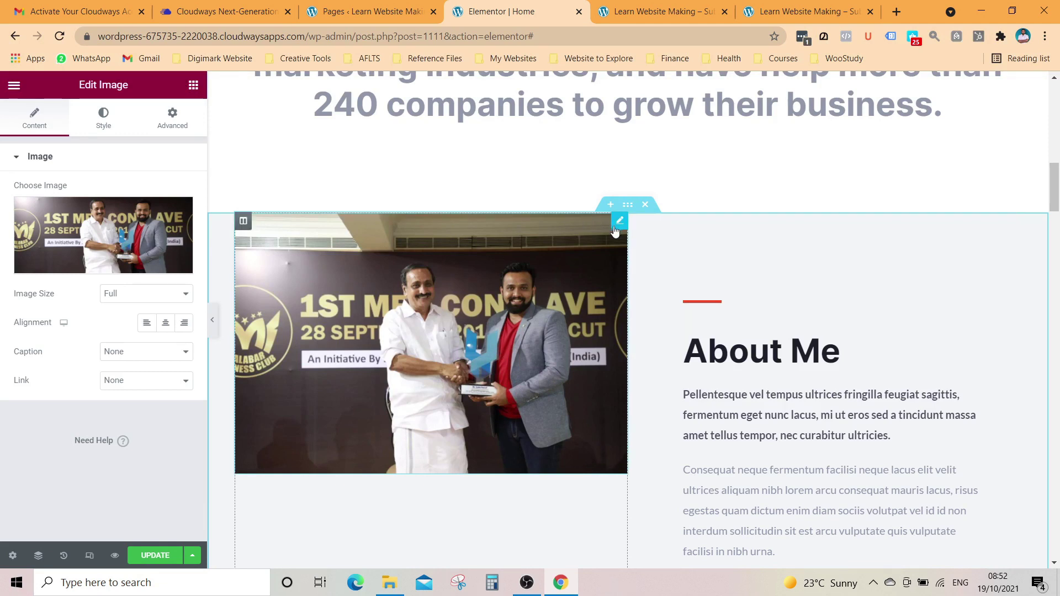
pyautogui.click(172, 226)
pyautogui.click(238, 247)
pyautogui.click(988, 530)
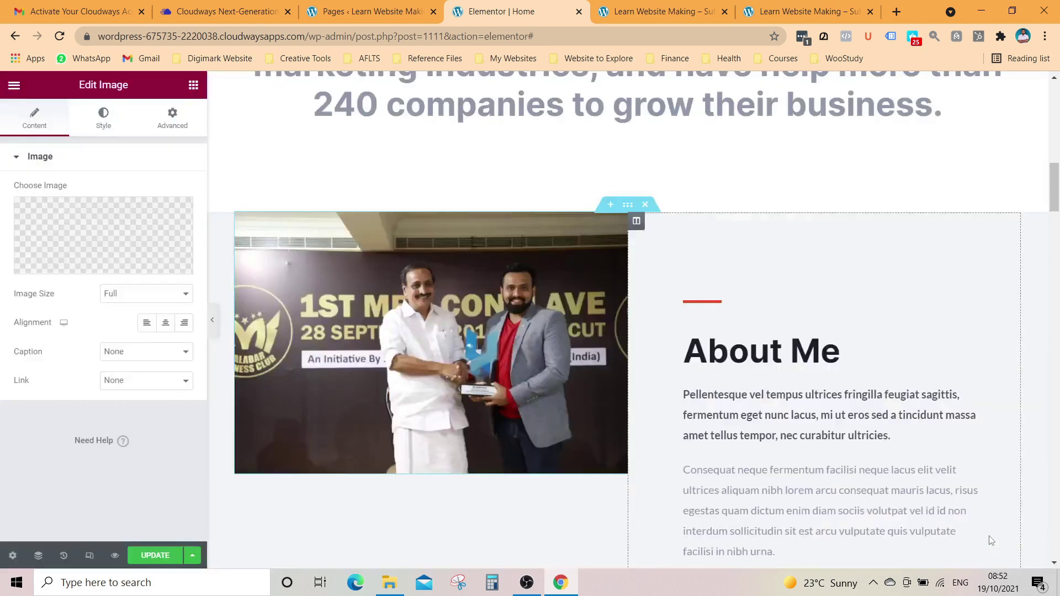
pyautogui.scroll(-5, 331, 307)
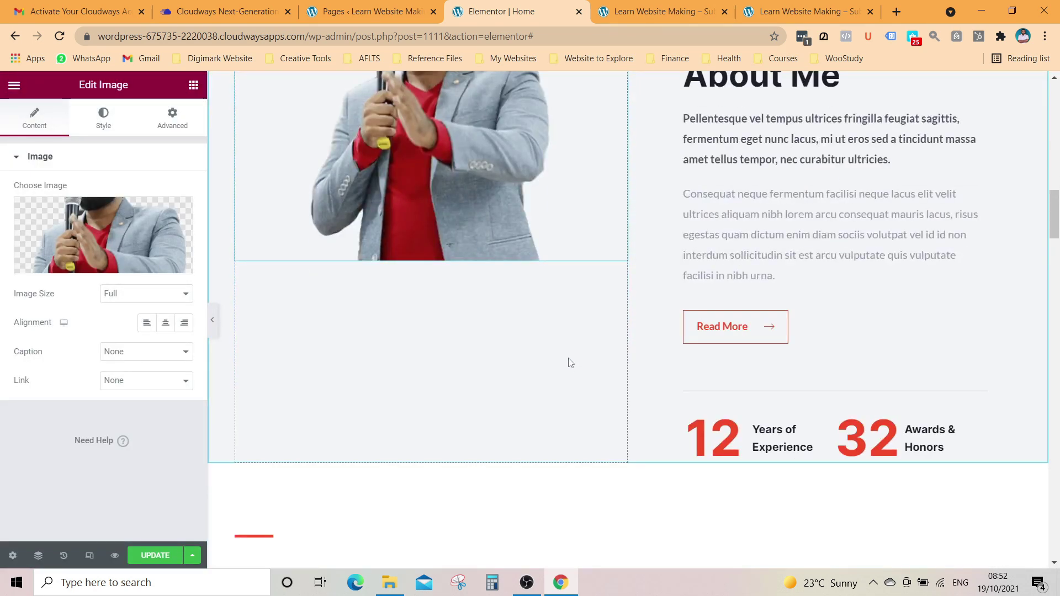
# Set the About Me photo to Large 1024 x 1024, then 2048x2048, and update the page.
pyautogui.click(134, 297)
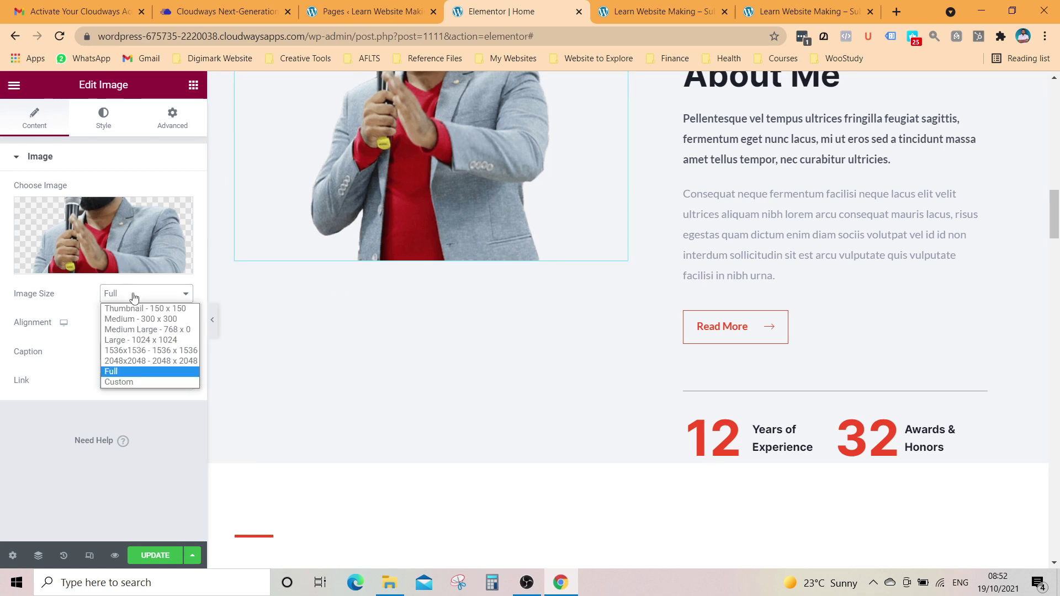
pyautogui.click(134, 340)
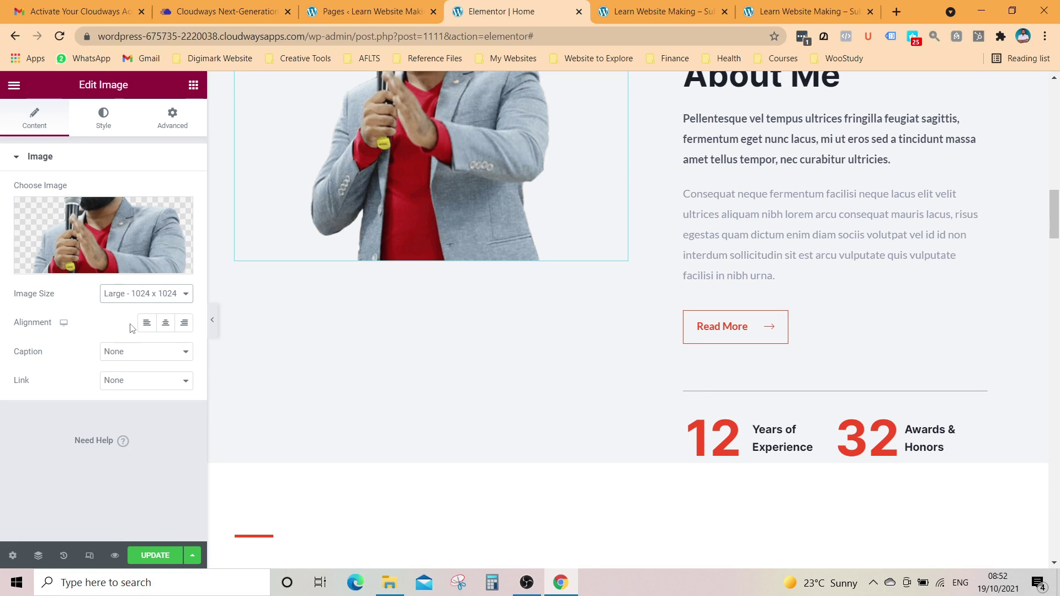
pyautogui.click(131, 300)
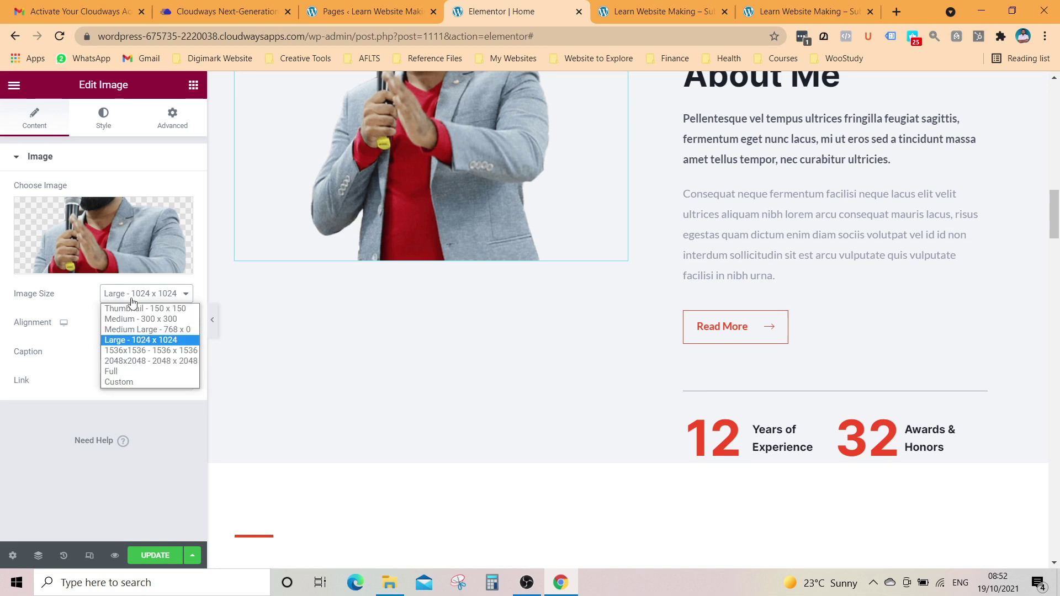
pyautogui.click(122, 361)
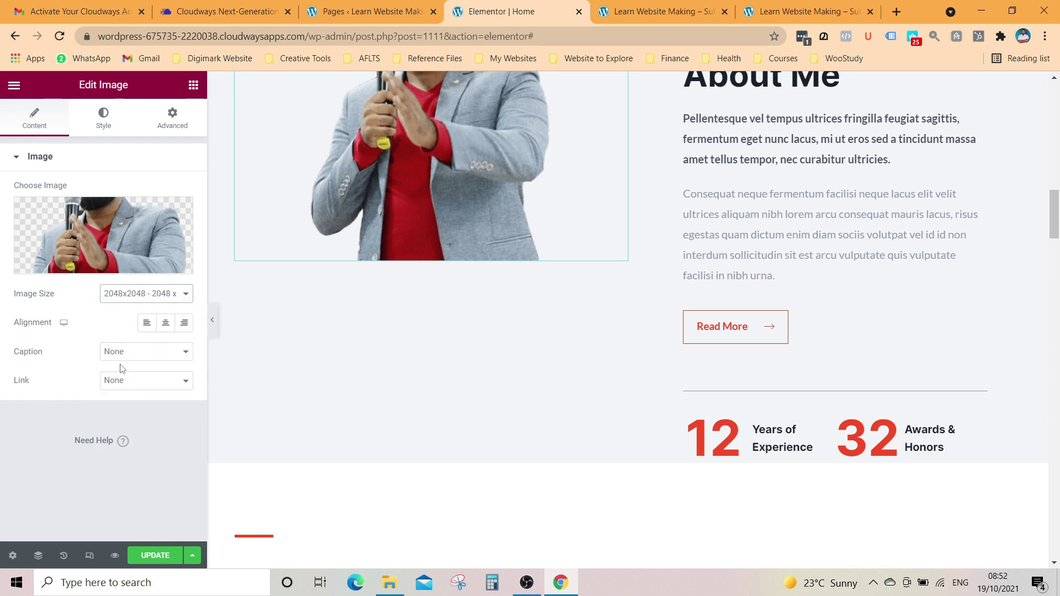
pyautogui.click(145, 552)
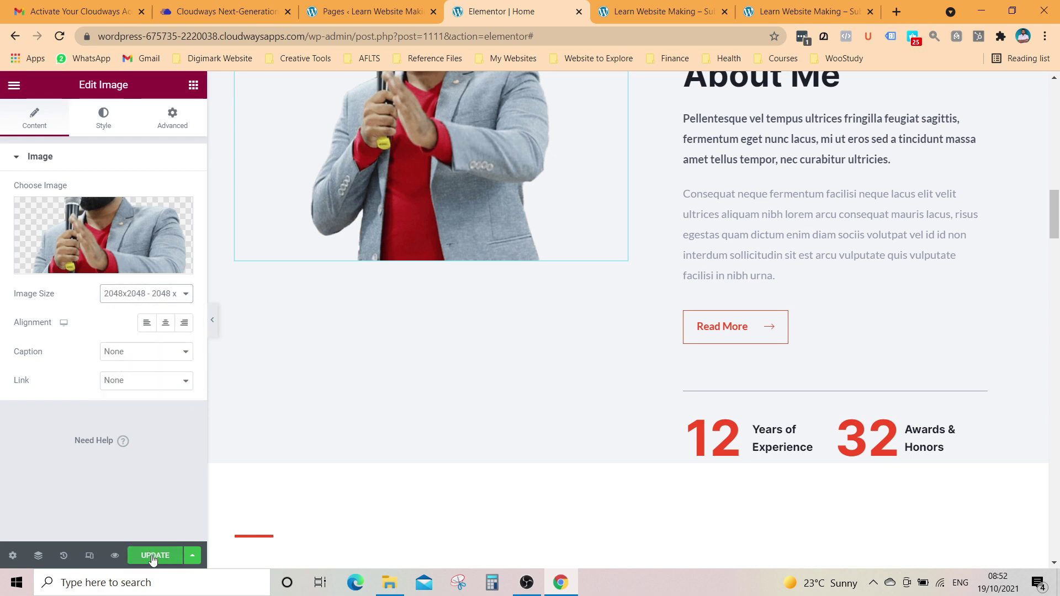
# Try Medium 300 x 300, Thumbnail 150 x 150 and Large sizes, ending on Full.
pyautogui.scroll(2, 464, 191)
pyautogui.scroll(2, 464, 191)
pyautogui.scroll(-1, 438, 246)
pyautogui.click(136, 297)
pyautogui.click(135, 319)
pyautogui.click(136, 293)
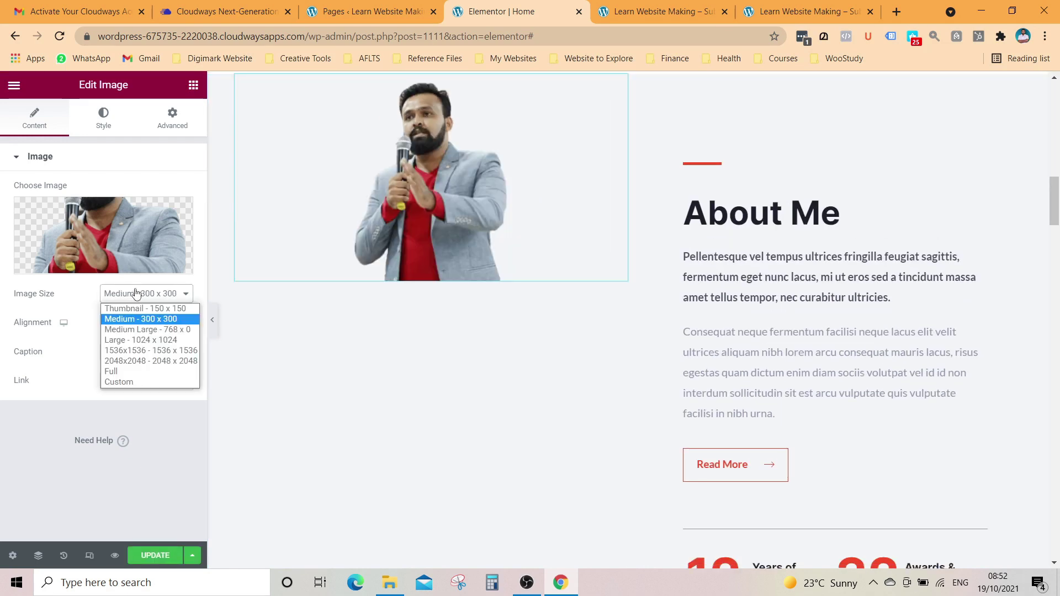
pyautogui.click(136, 305)
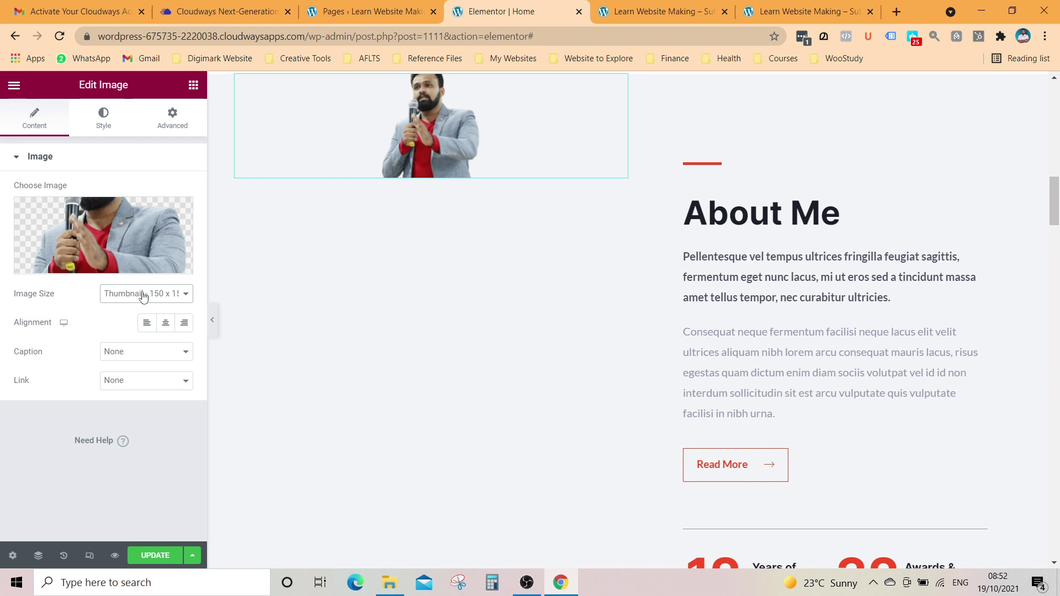
pyautogui.click(141, 294)
pyautogui.click(134, 343)
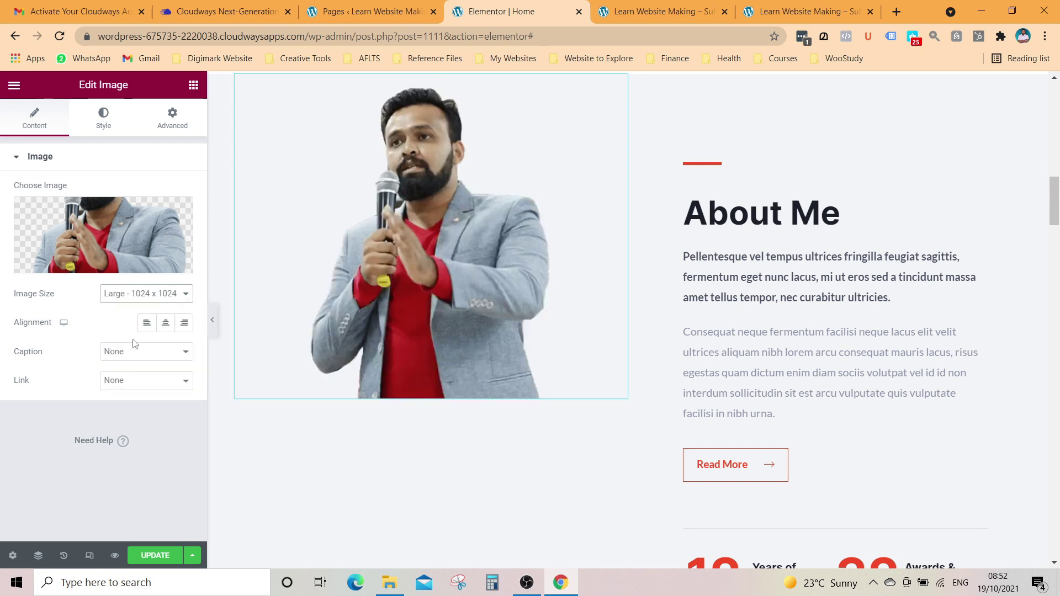
pyautogui.click(131, 298)
pyautogui.click(122, 380)
pyautogui.scroll(-3, 487, 220)
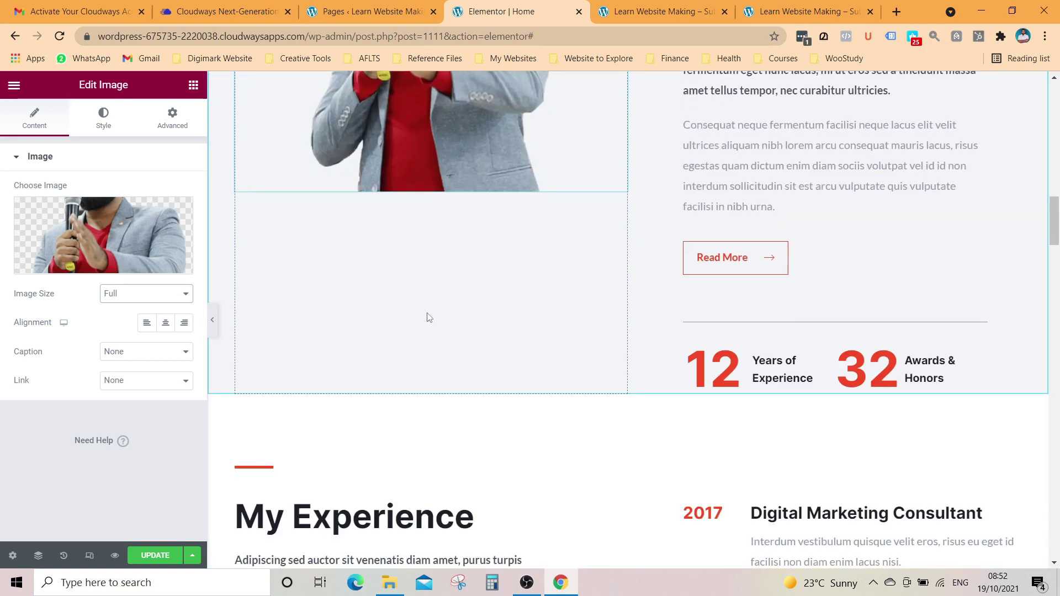
pyautogui.scroll(2, 429, 318)
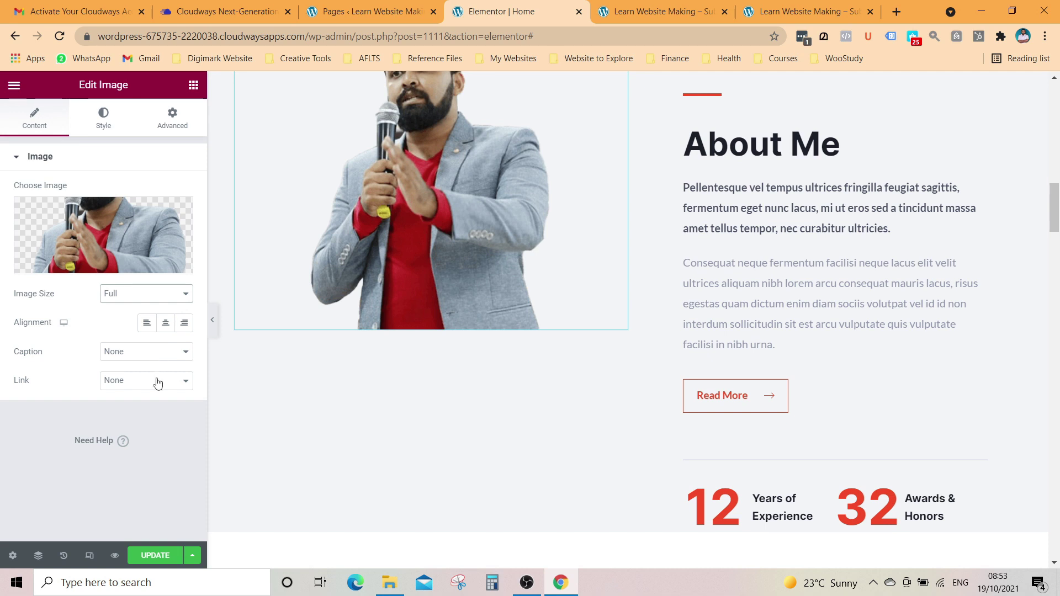
# In the photo's Style tab, test Height and Opacity values, then undo both.
pyautogui.click(96, 123)
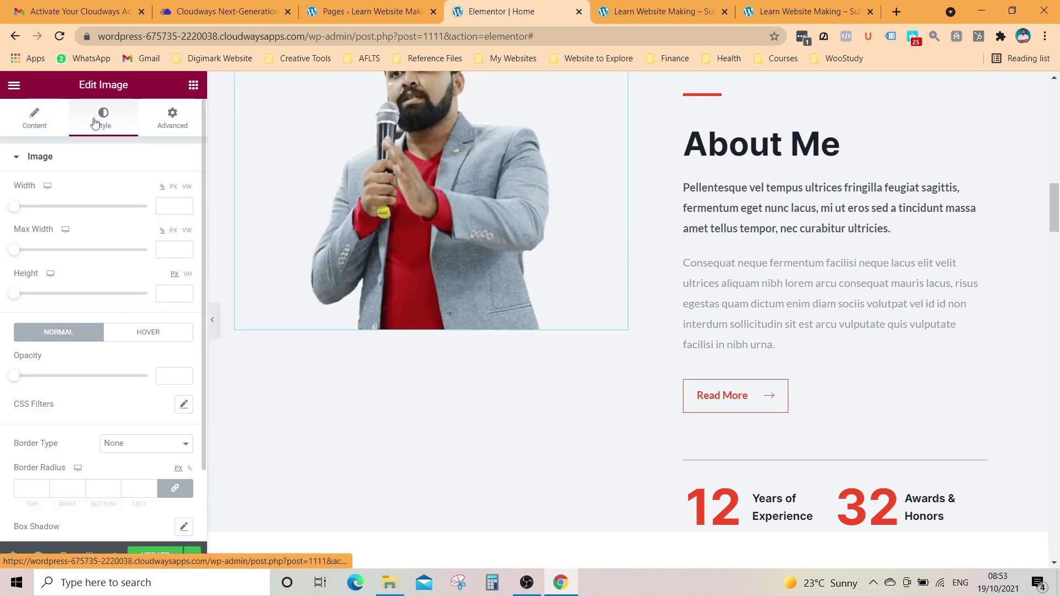
pyautogui.moveTo(14, 301)
pyautogui.mouseDown()
pyautogui.moveTo(30, 301)
pyautogui.moveTo(2, 295)
pyautogui.mouseUp()
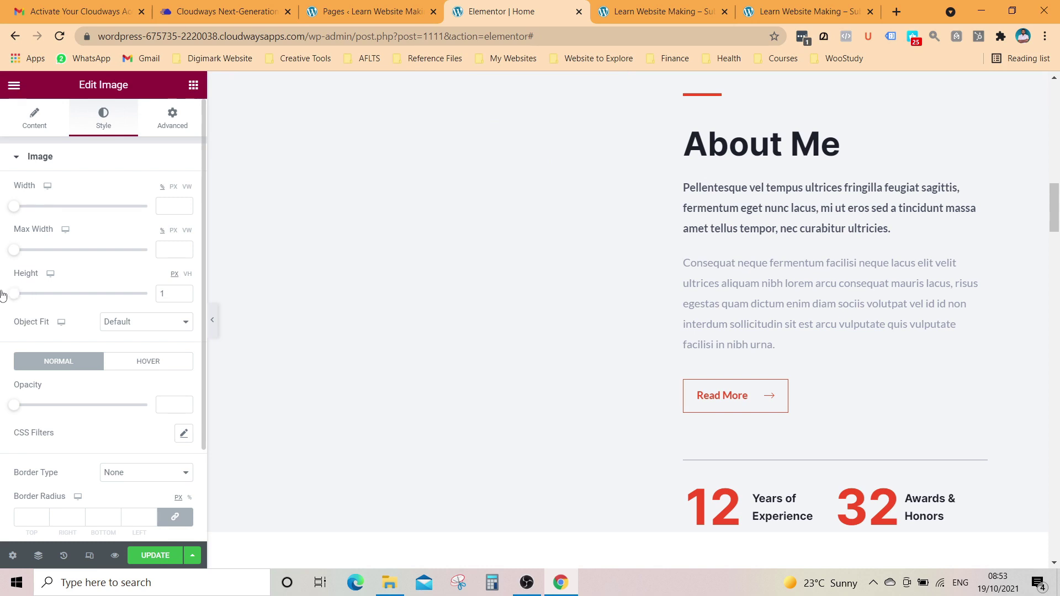
pyautogui.scroll(4, 485, 315)
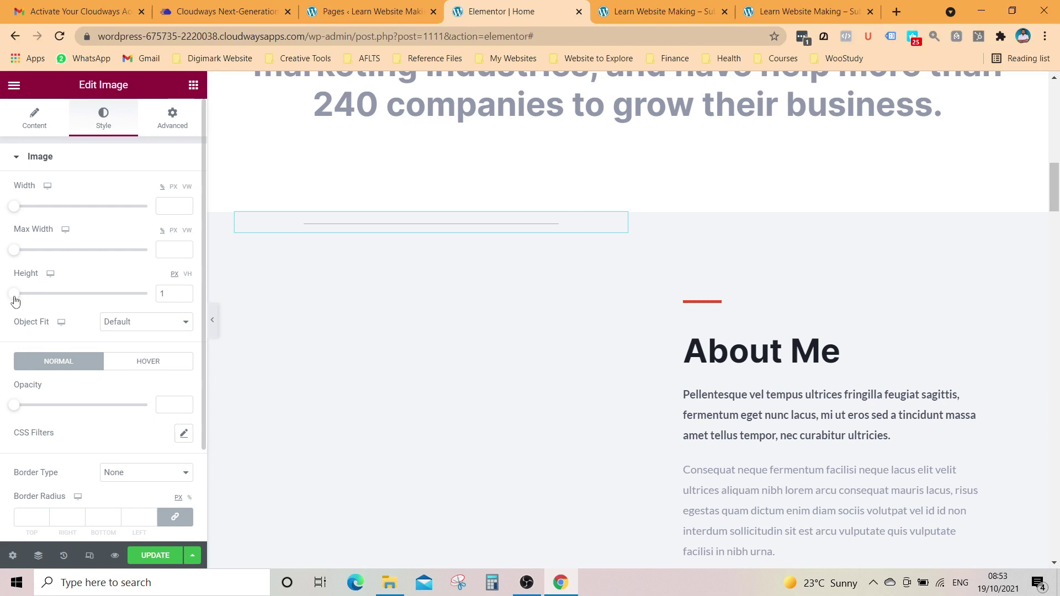
pyautogui.hotkey('ctrl', 'z')
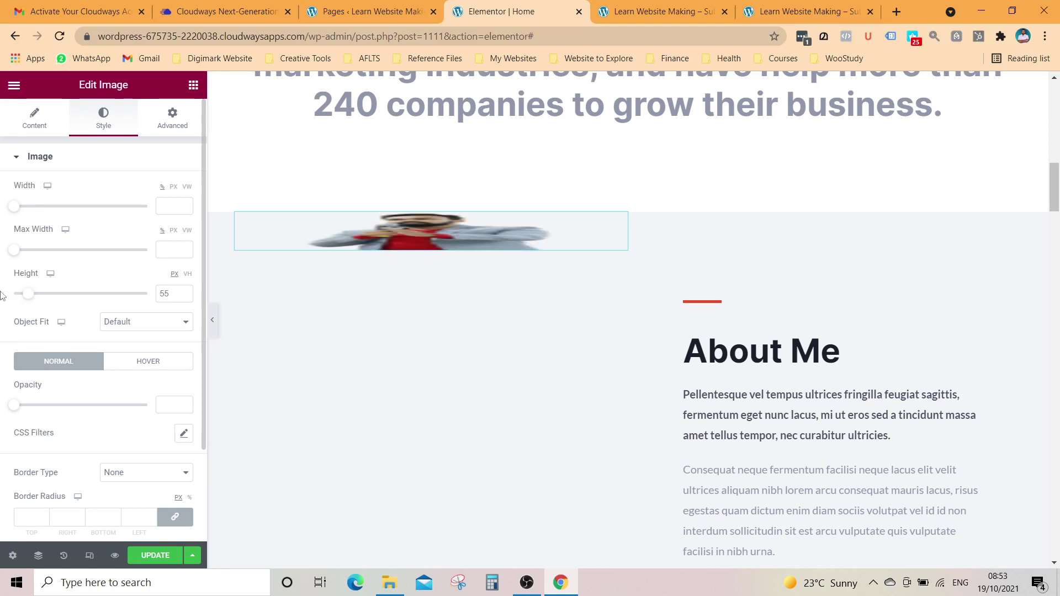
pyautogui.hotkey('ctrl', 'z')
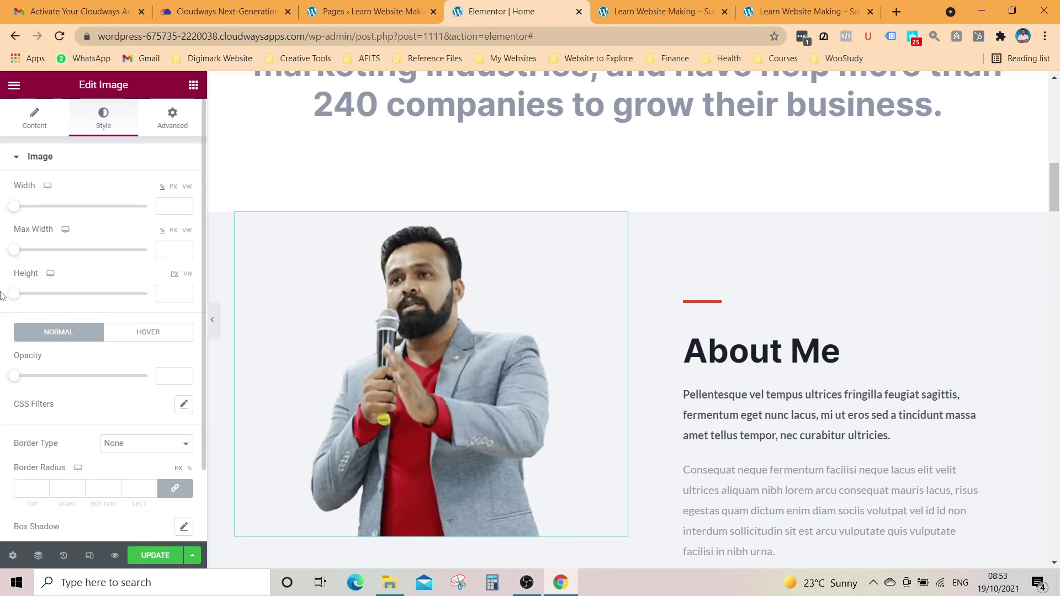
pyautogui.moveTo(16, 377)
pyautogui.mouseDown()
pyautogui.moveTo(43, 384)
pyautogui.moveTo(19, 381)
pyautogui.mouseUp()
pyautogui.scroll(-2, 129, 382)
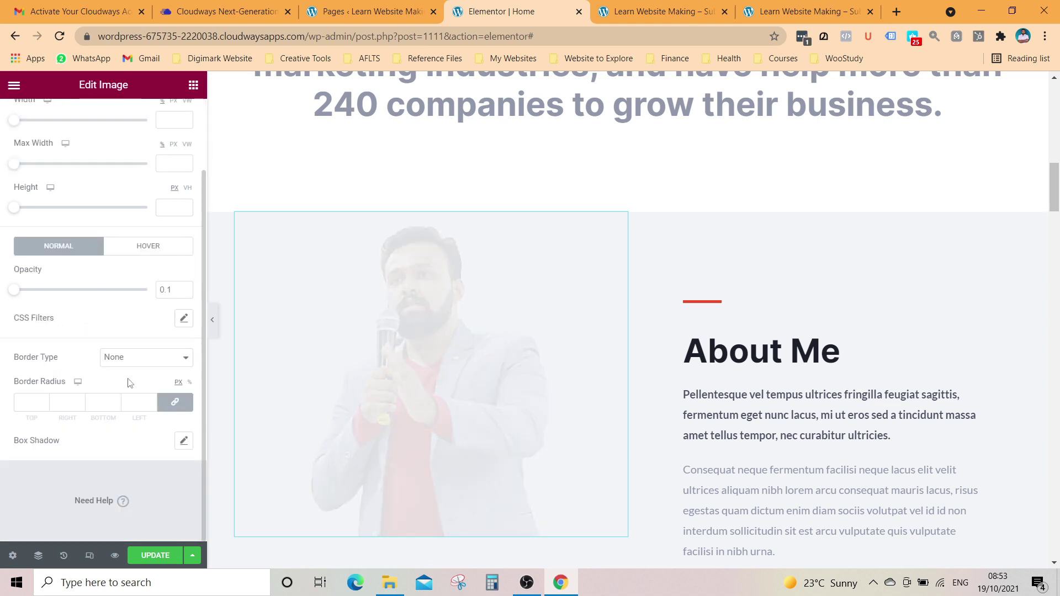
pyautogui.scroll(2, 129, 383)
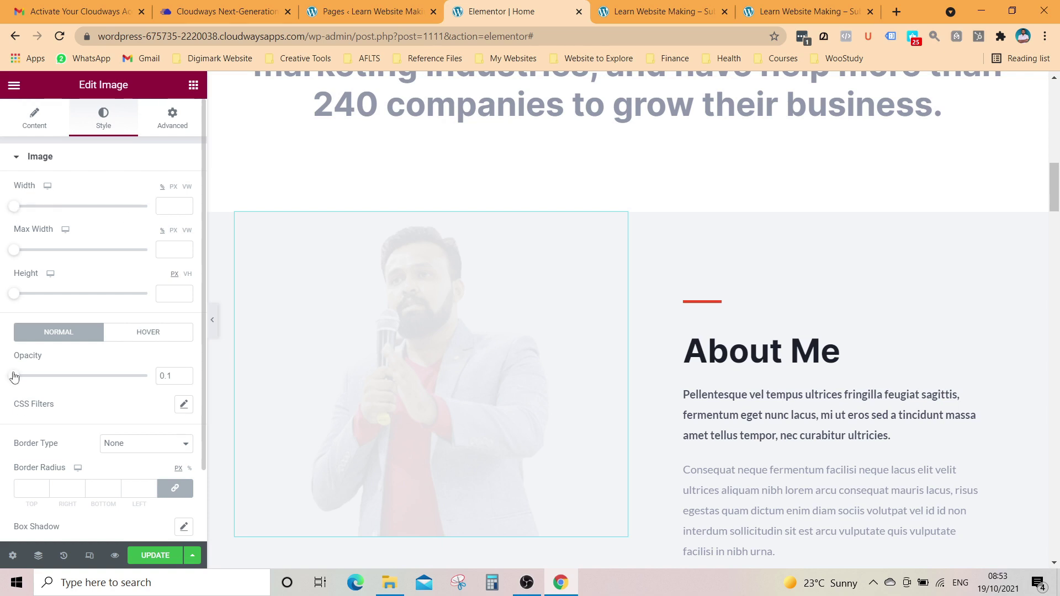
pyautogui.hotkey('ctrl', 'z')
# Set the About Me photo's width to 100% and update the page.
pyautogui.moveTo(16, 206); pyautogui.dragTo(150, 222)
pyautogui.scroll(-4, 527, 254)
pyautogui.scroll(1, 485, 280)
pyautogui.scroll(-4, 552, 346)
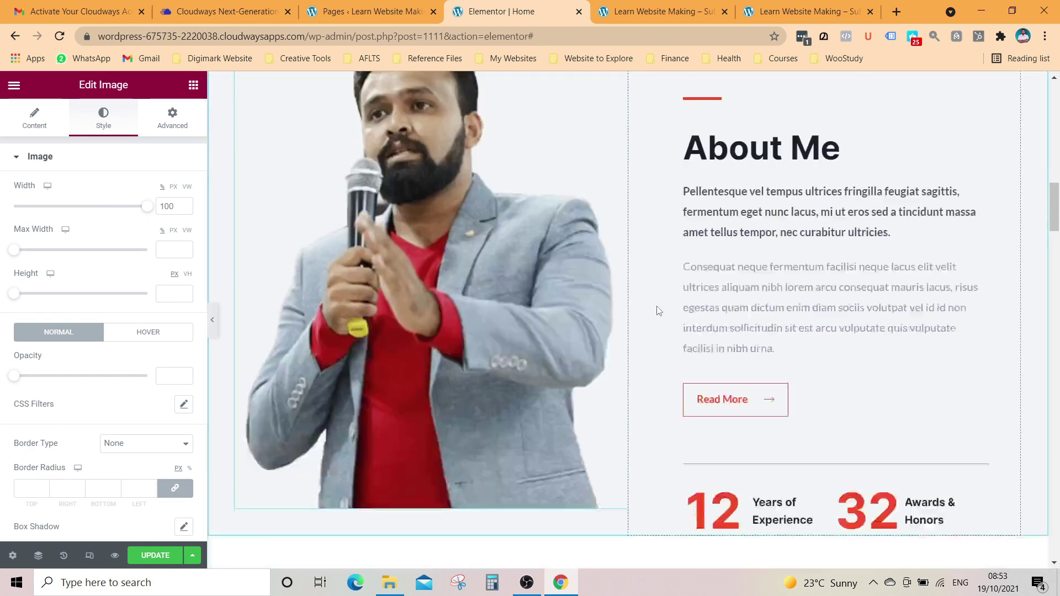
pyautogui.scroll(1, 552, 347)
pyautogui.scroll(6, 552, 347)
pyautogui.scroll(-3, 552, 347)
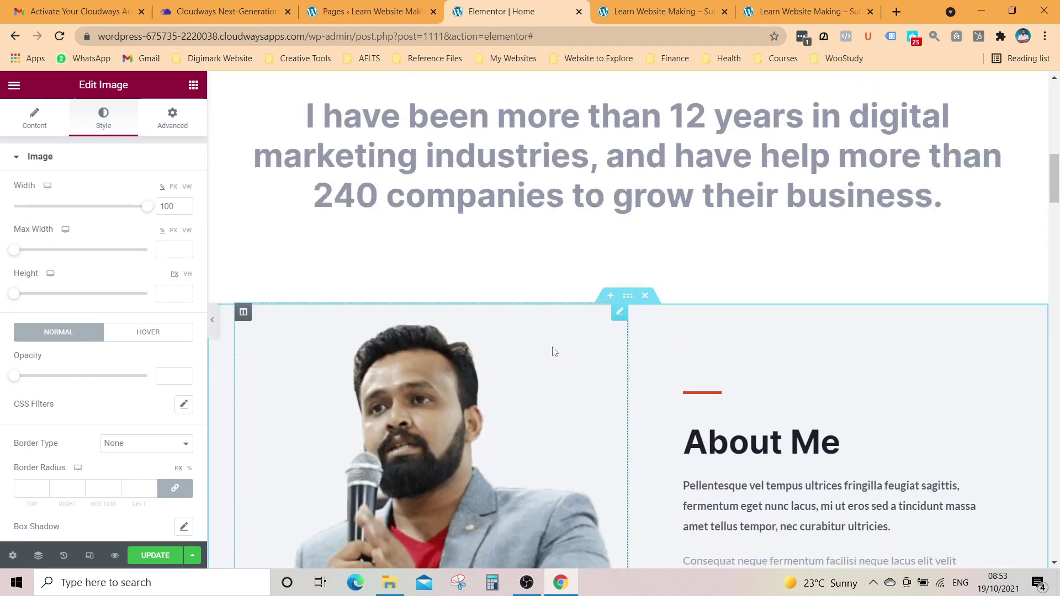
pyautogui.click(155, 555)
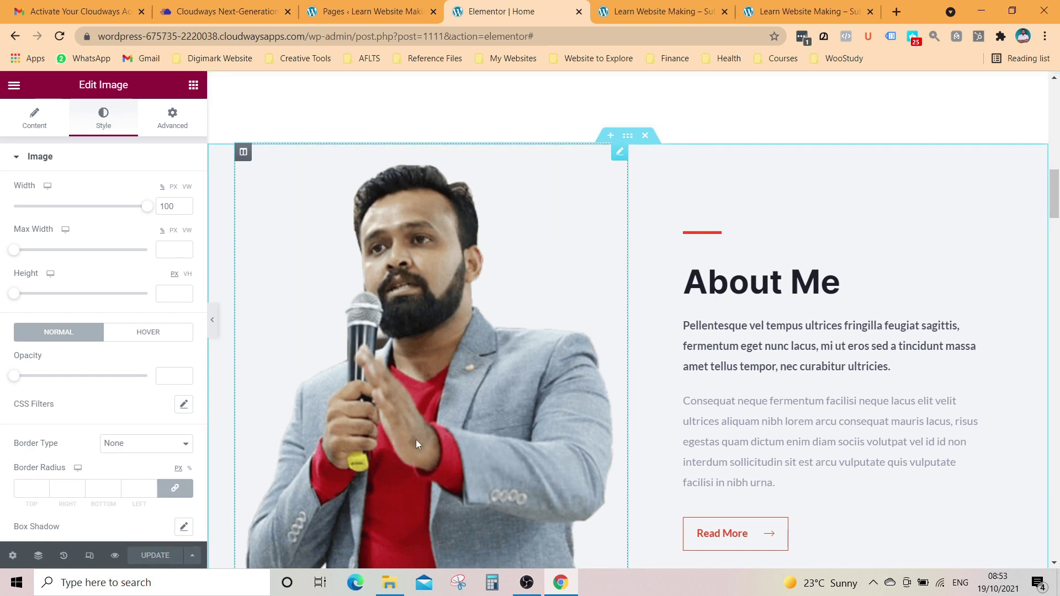
# Select the video section's play-button icon to open its Edit Icon settings.
pyautogui.scroll(-10, 436, 398)
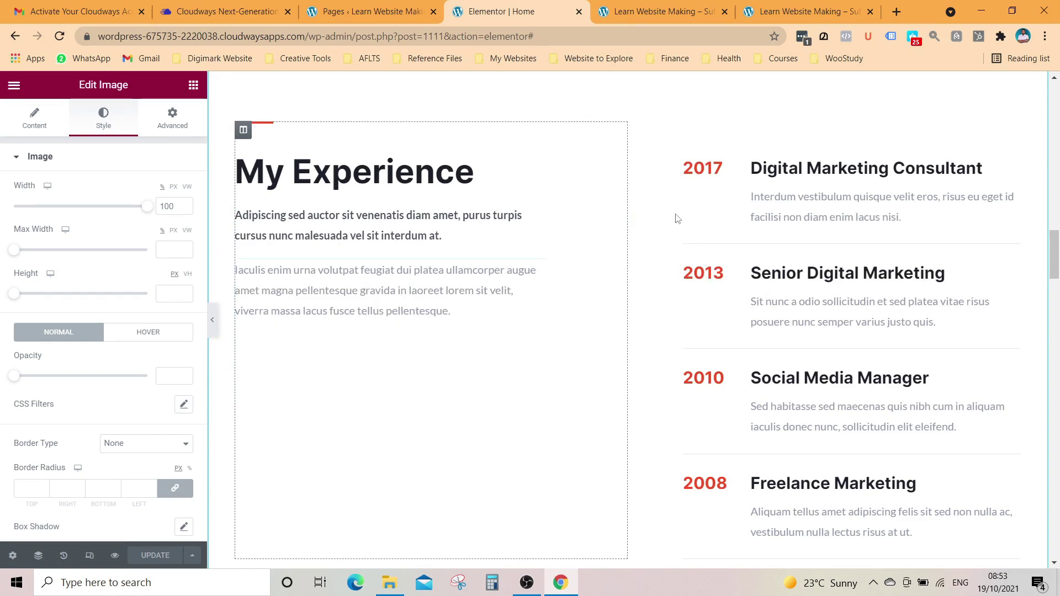
pyautogui.scroll(-3, 777, 303)
pyautogui.scroll(-6, 777, 304)
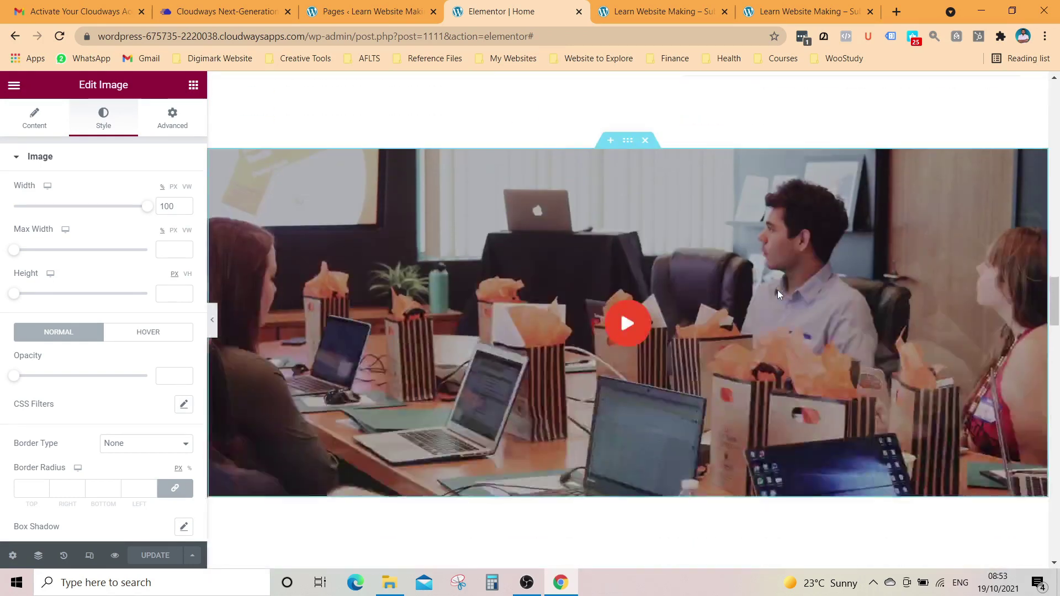
pyautogui.scroll(-1, 680, 281)
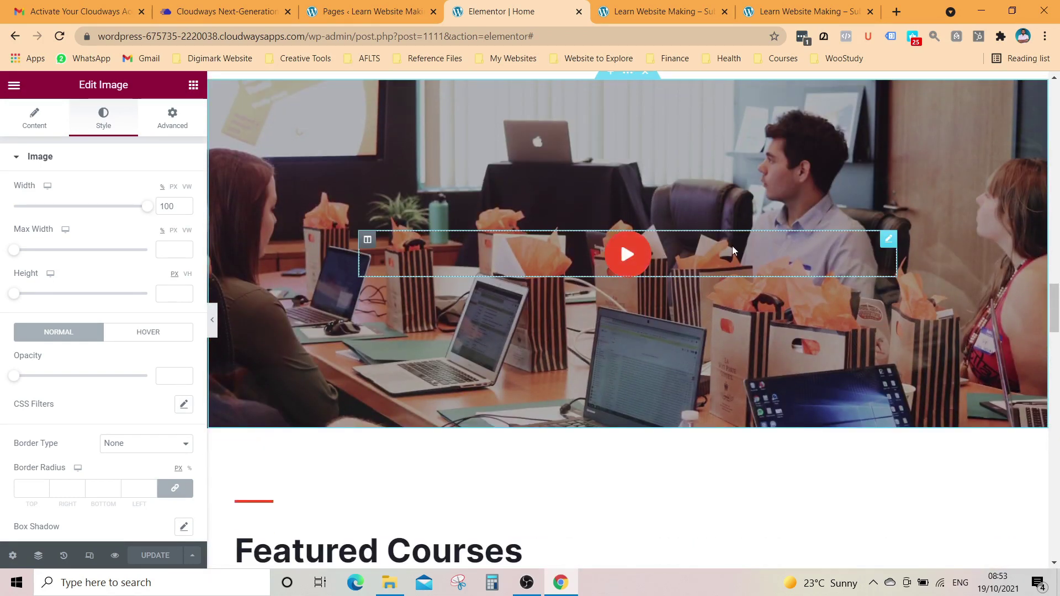
pyautogui.click(627, 254)
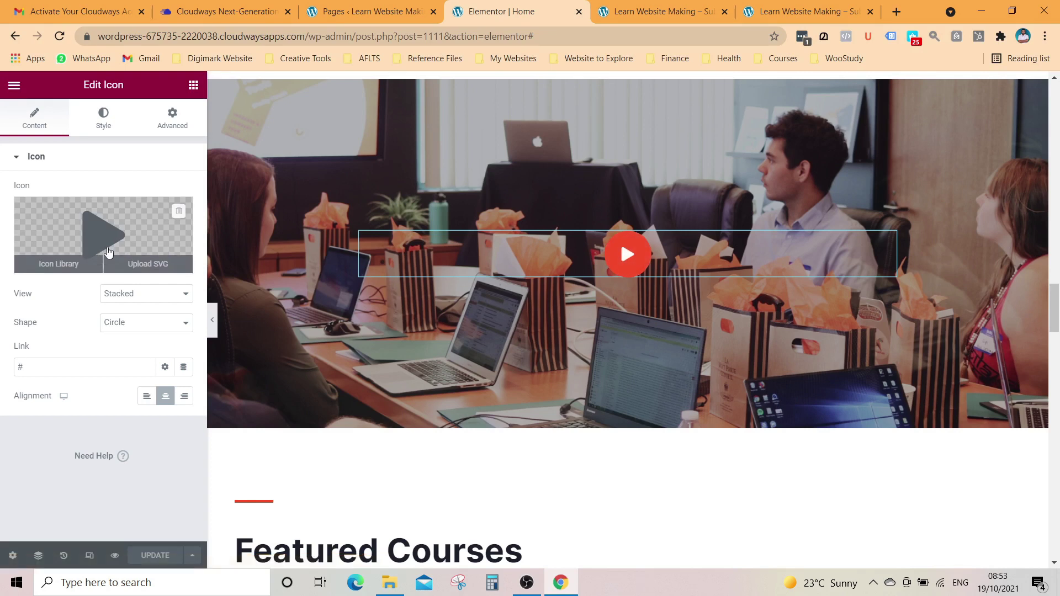
# Scroll down to the empty section above the red newsletter band.
pyautogui.scroll(-5, 450, 438)
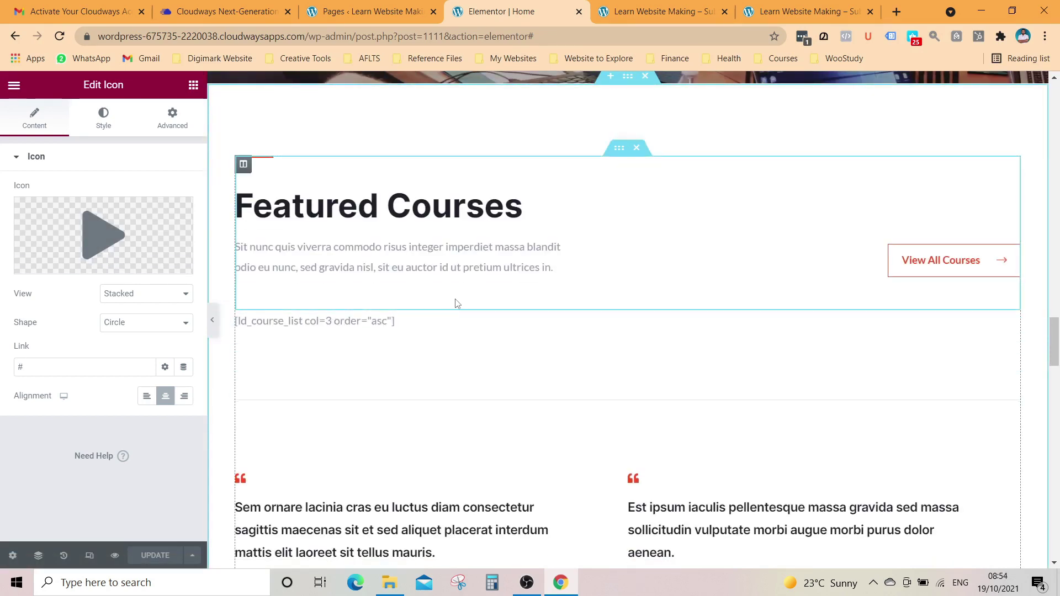
pyautogui.scroll(-13, 461, 309)
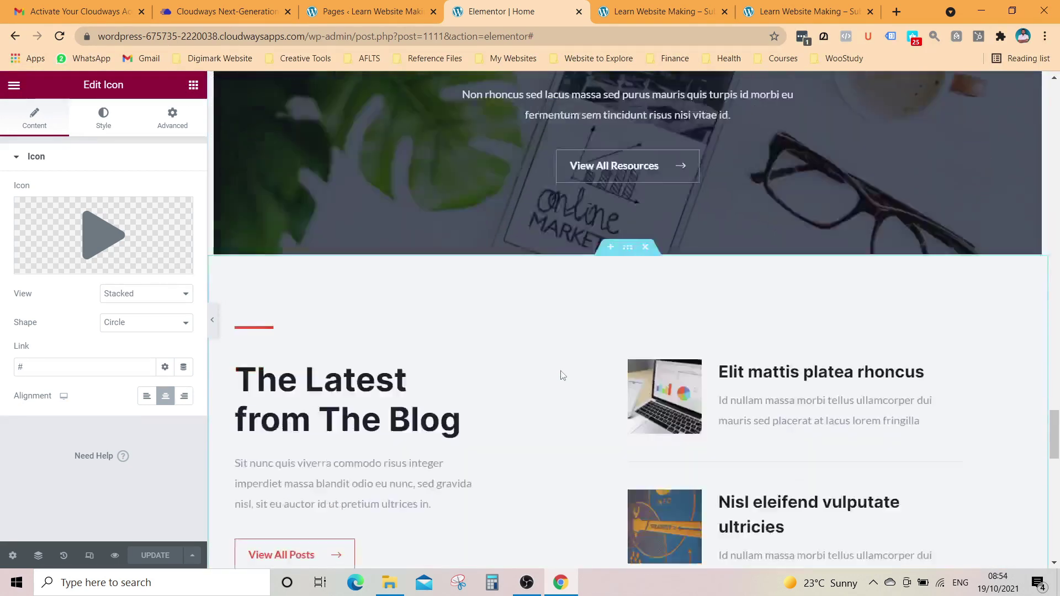
pyautogui.scroll(-13, 562, 376)
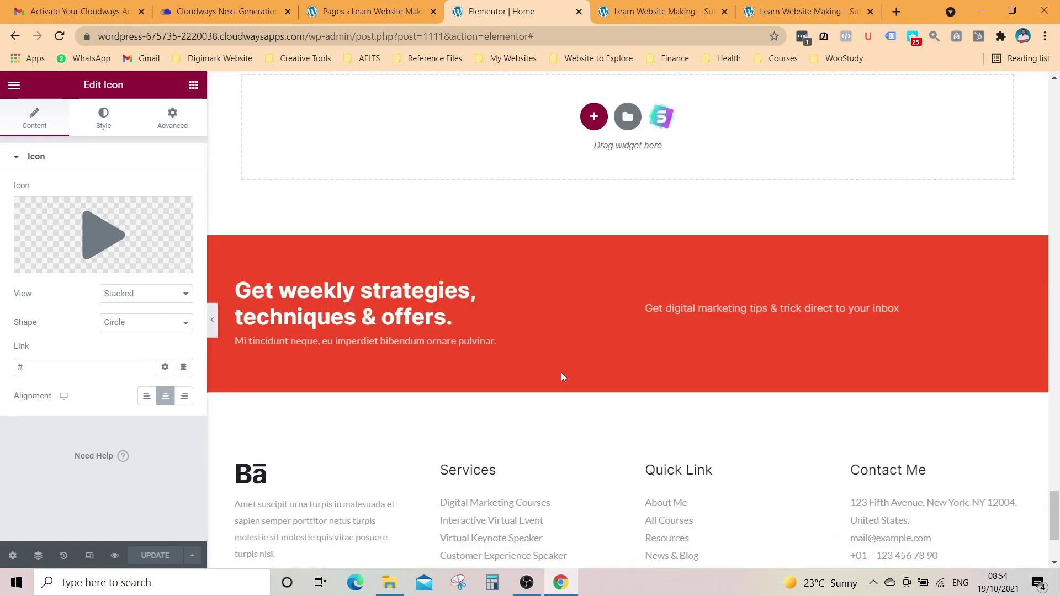
pyautogui.scroll(2, 561, 373)
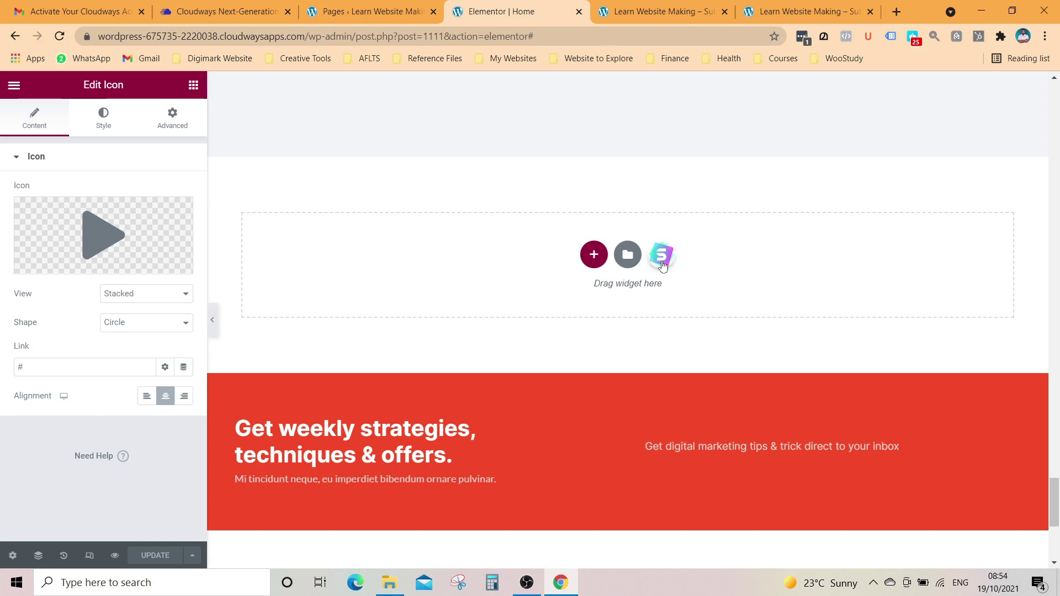
# Import the Feature One–Four block from the template library's Blocks into the page.
pyautogui.click(662, 256)
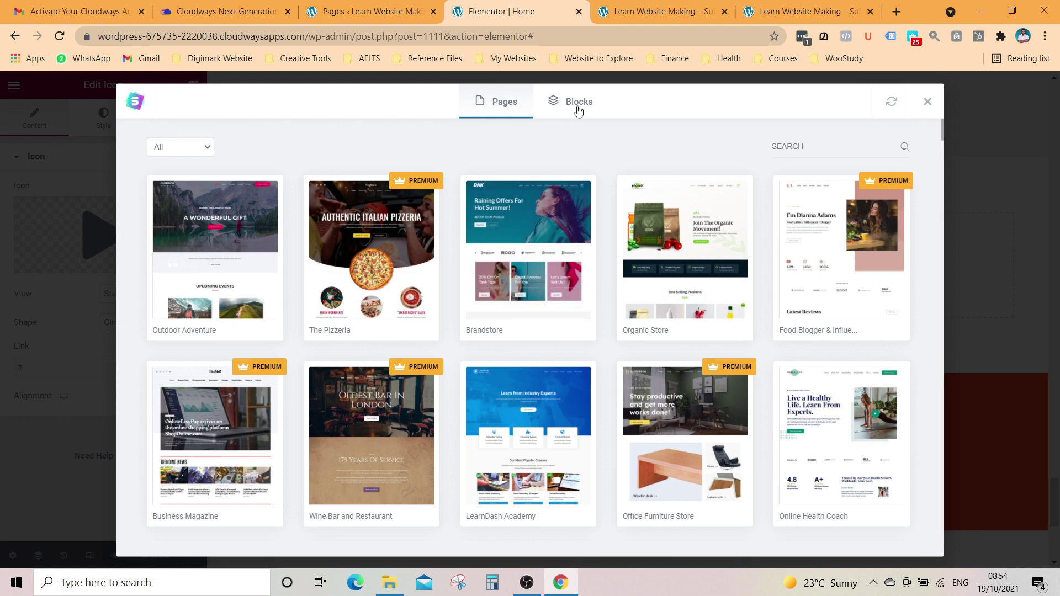
pyautogui.click(578, 110)
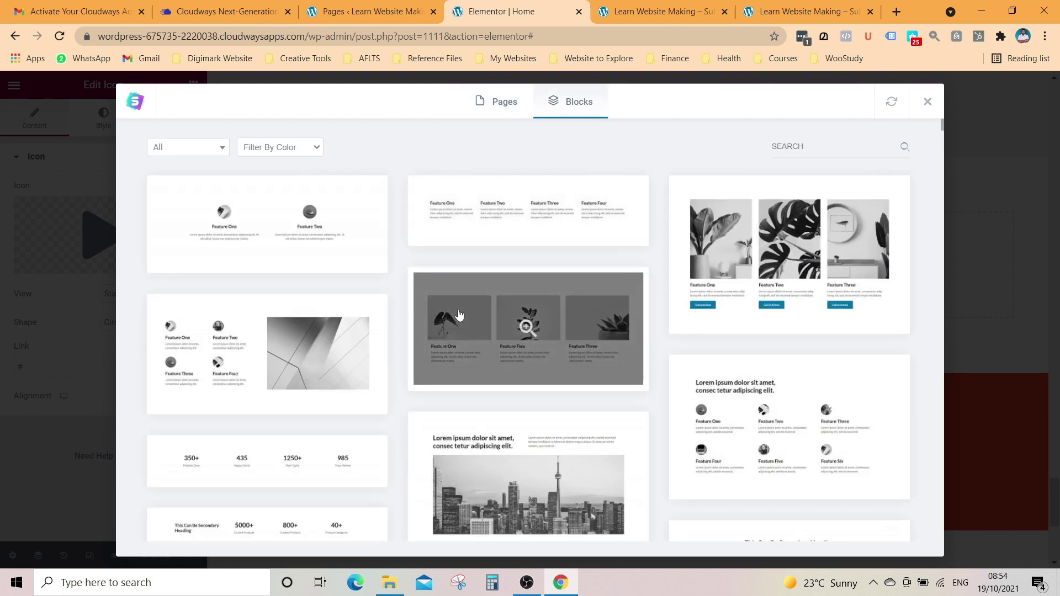
pyautogui.click(526, 214)
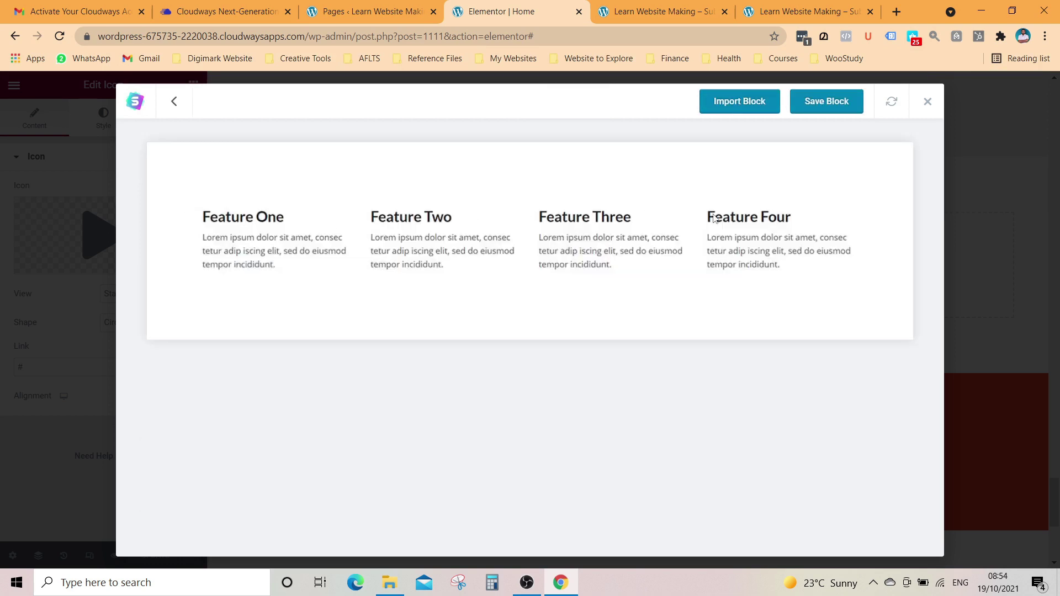
pyautogui.click(742, 114)
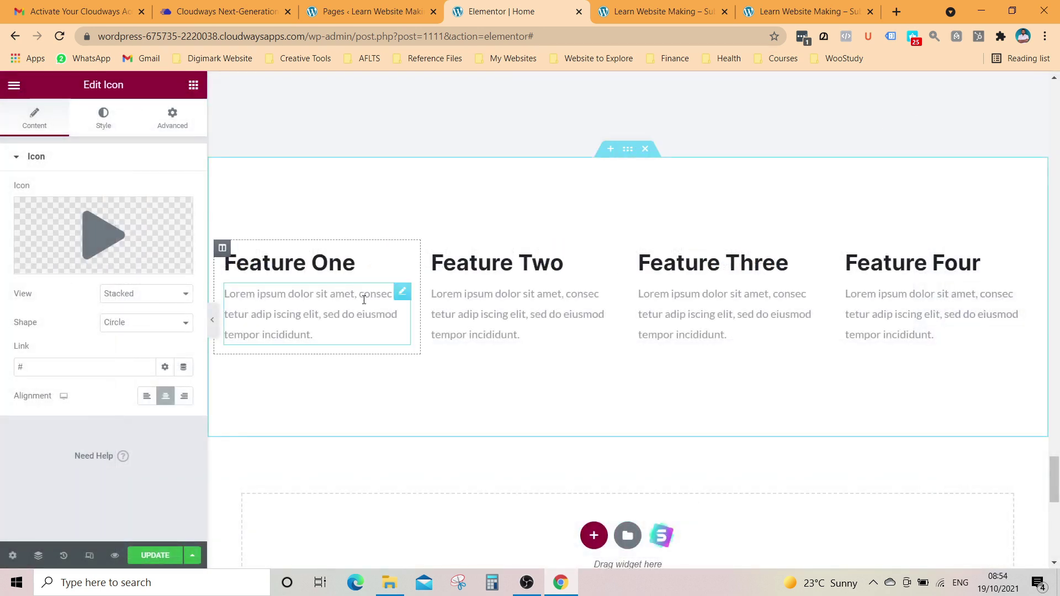
# Delete the Feature section from the Home page and scroll down to the footer.
pyautogui.scroll(6, 718, 321)
pyautogui.scroll(-4, 457, 293)
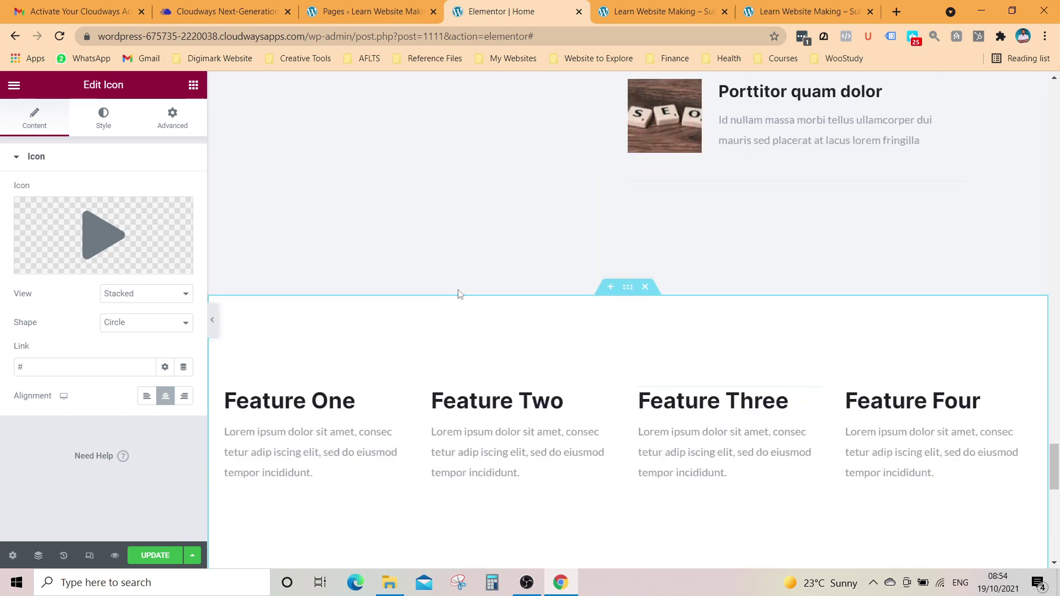
pyautogui.scroll(-4, 530, 369)
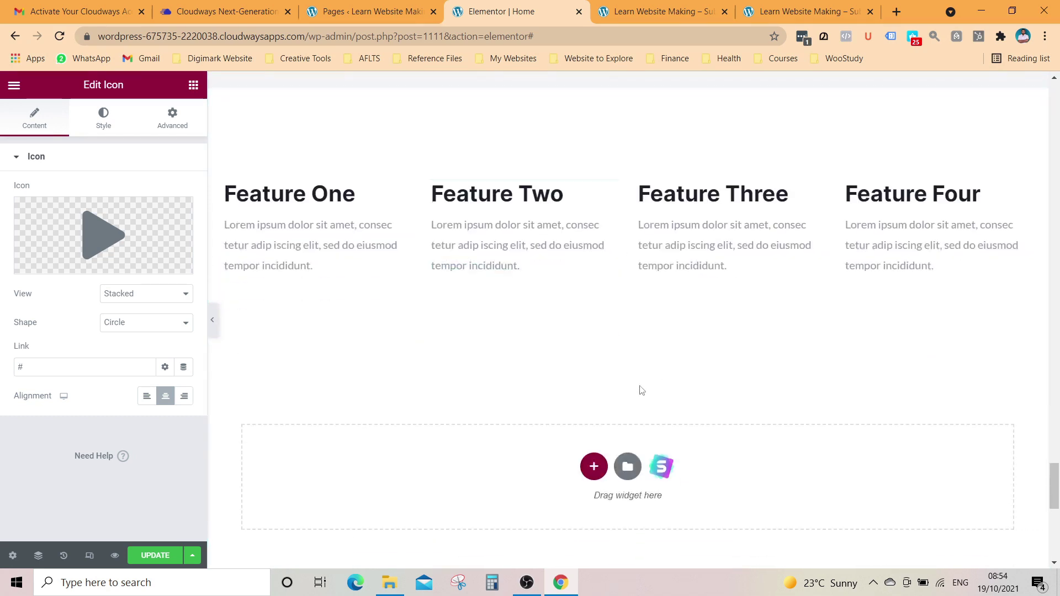
pyautogui.scroll(3, 643, 342)
pyautogui.click(645, 219)
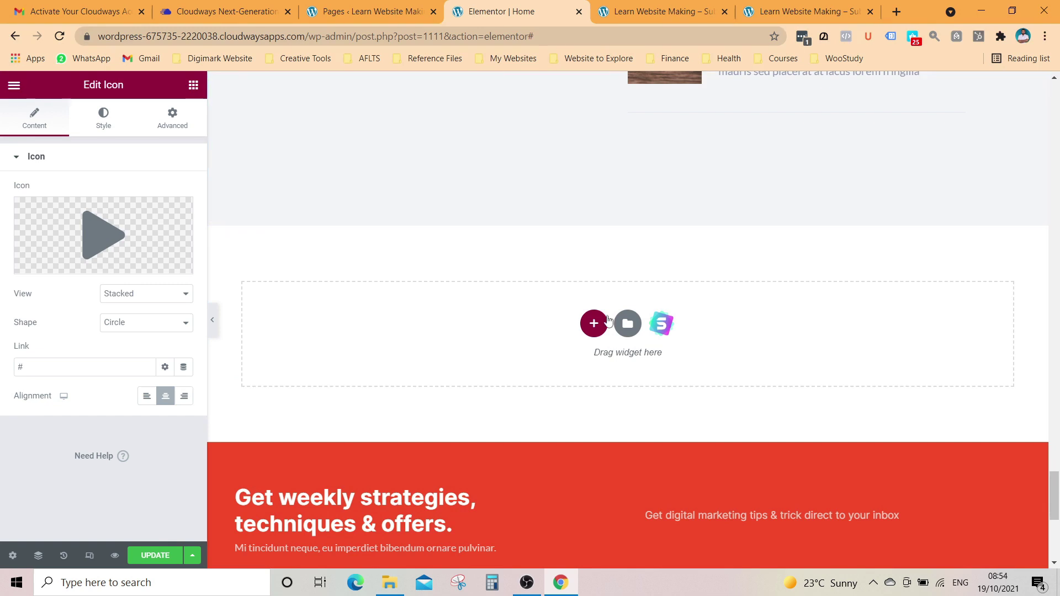
pyautogui.scroll(-5, 508, 428)
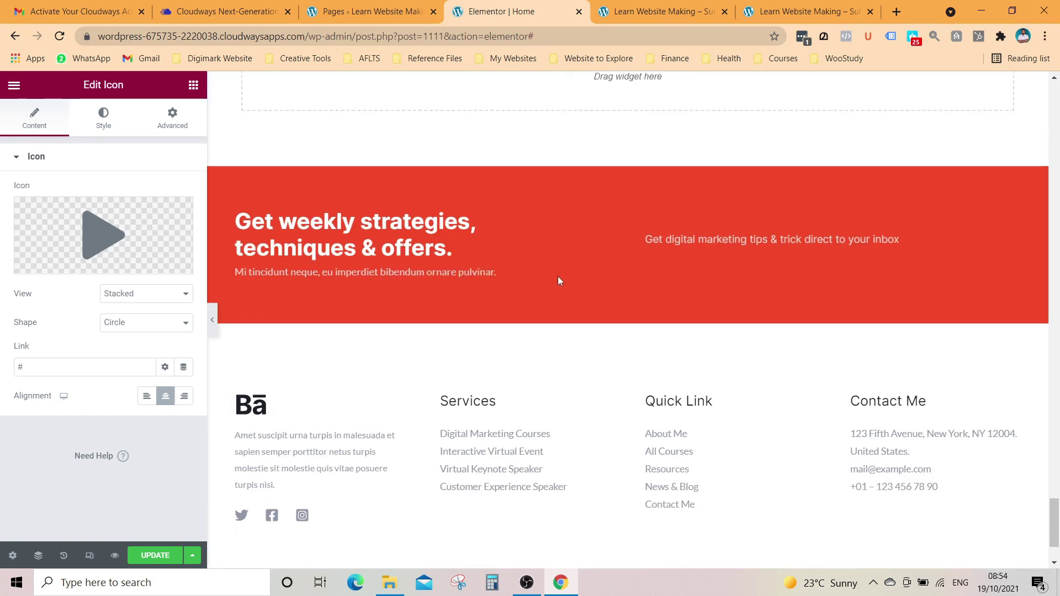
pyautogui.scroll(-2, 546, 283)
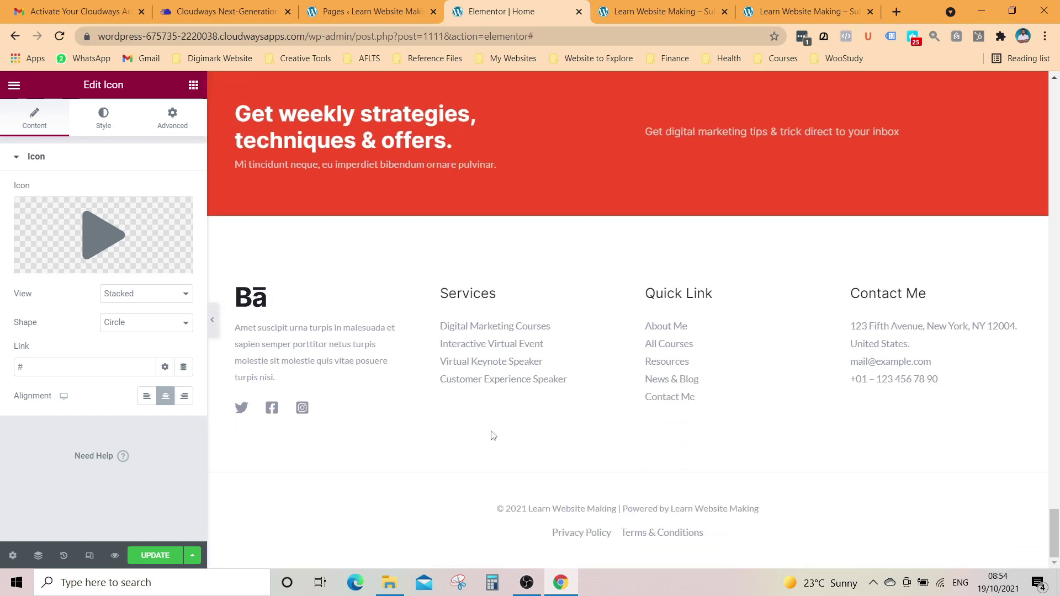
# Update the Home page, exit Elementor to the dashboard, and return to the Pages list.
pyautogui.click(153, 557)
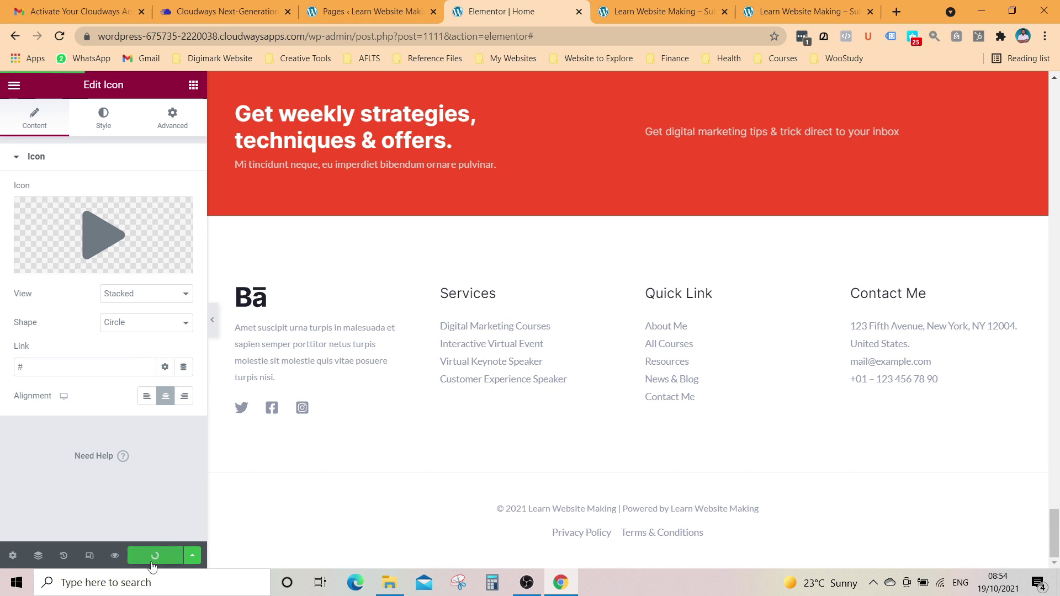
pyautogui.click(15, 87)
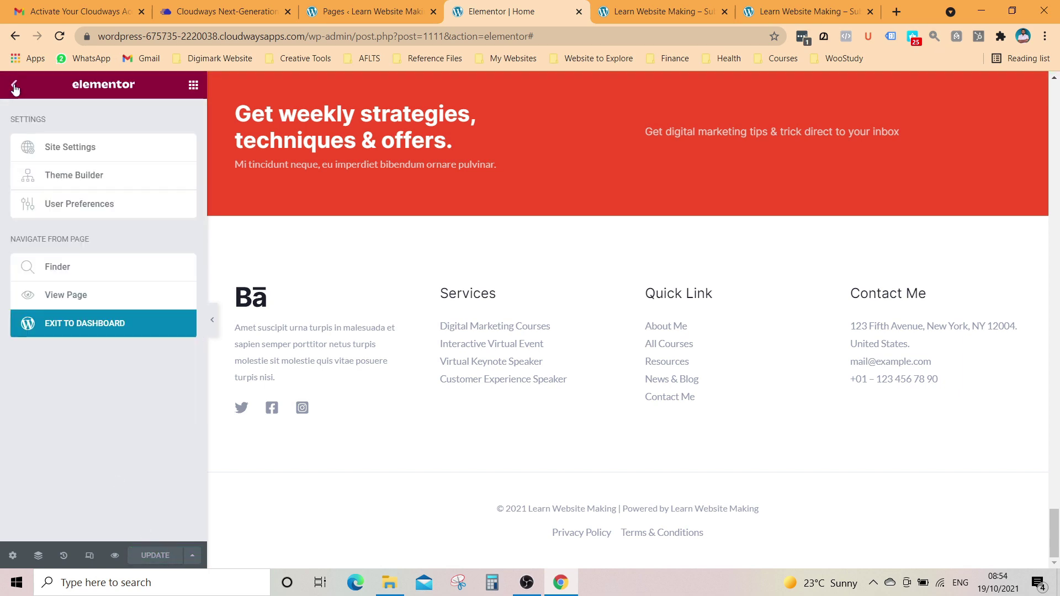
pyautogui.click(87, 328)
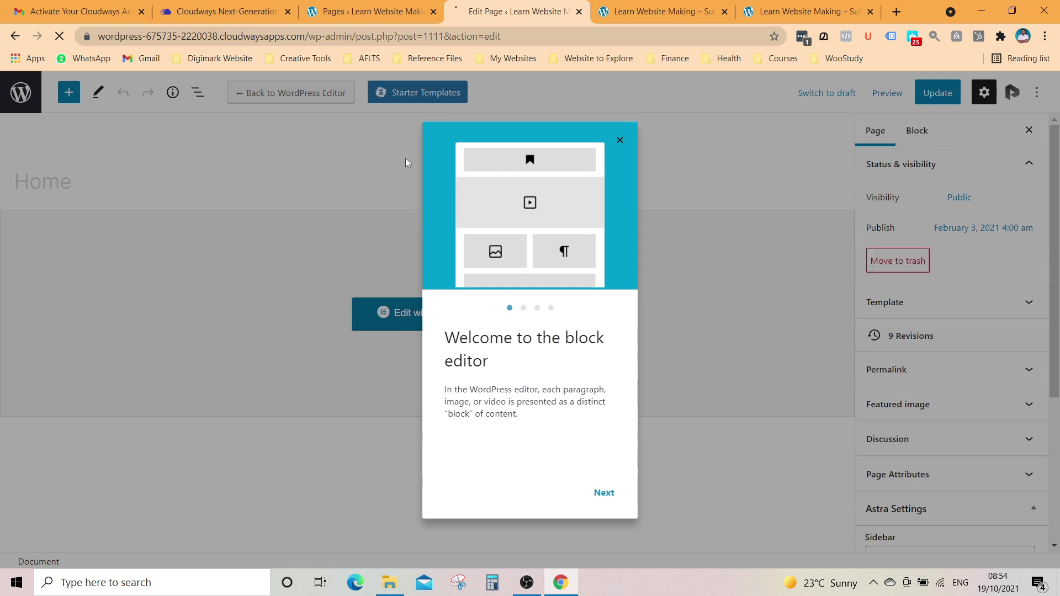
pyautogui.click(620, 140)
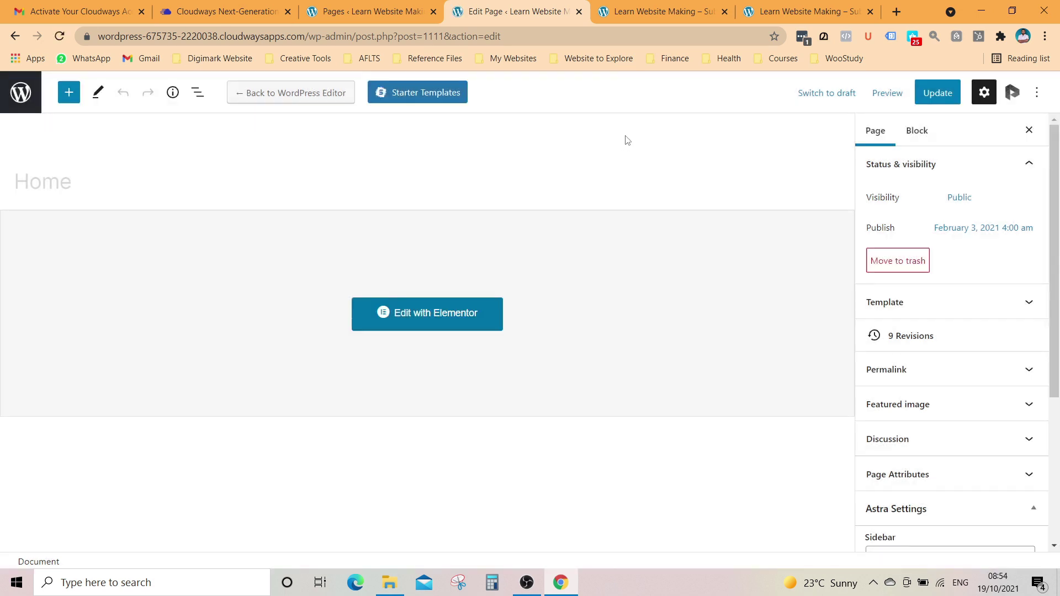
pyautogui.click(18, 92)
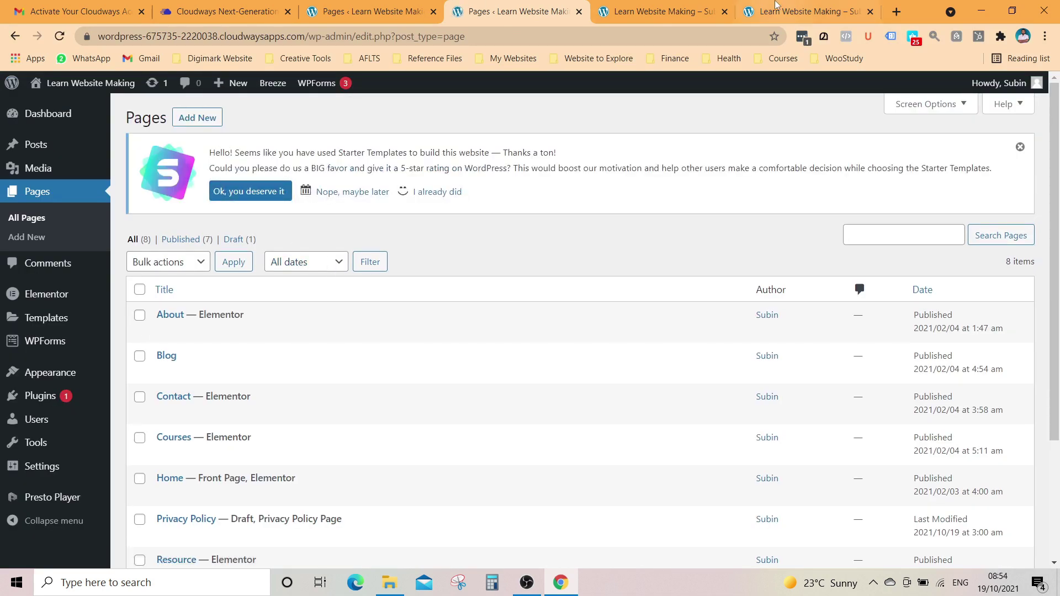
pyautogui.click(607, 8)
# Reload the live site and scroll through the updated home page.
pyautogui.click(60, 37)
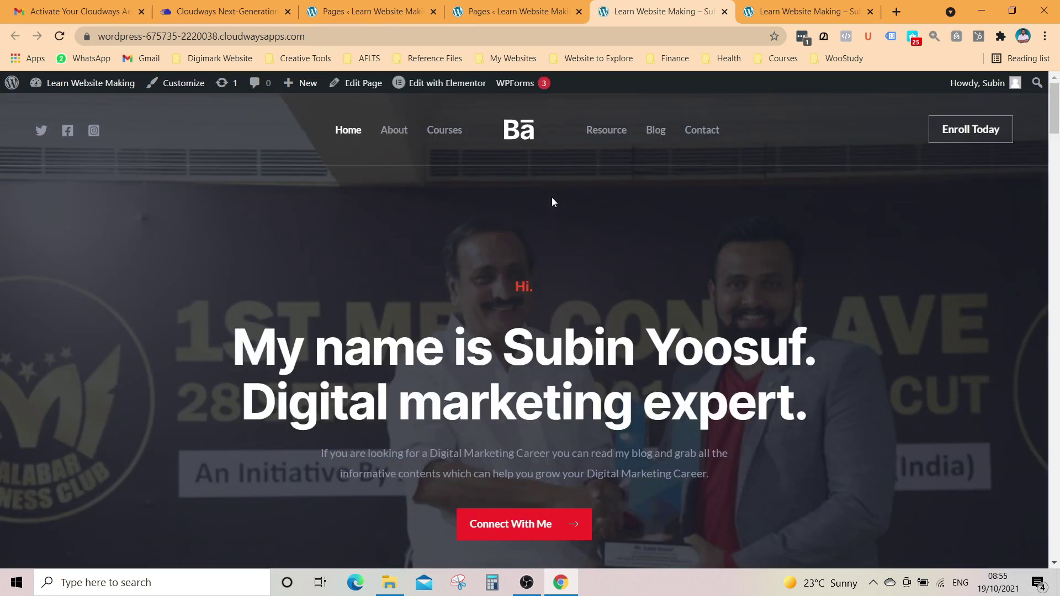
pyautogui.scroll(-8, 336, 312)
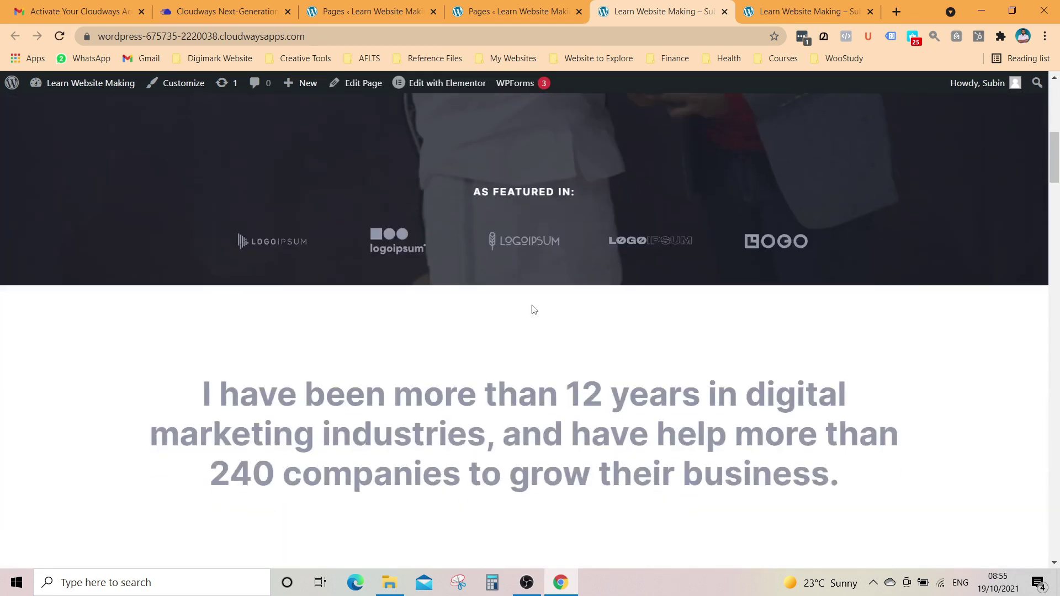
pyautogui.scroll(6, 353, 237)
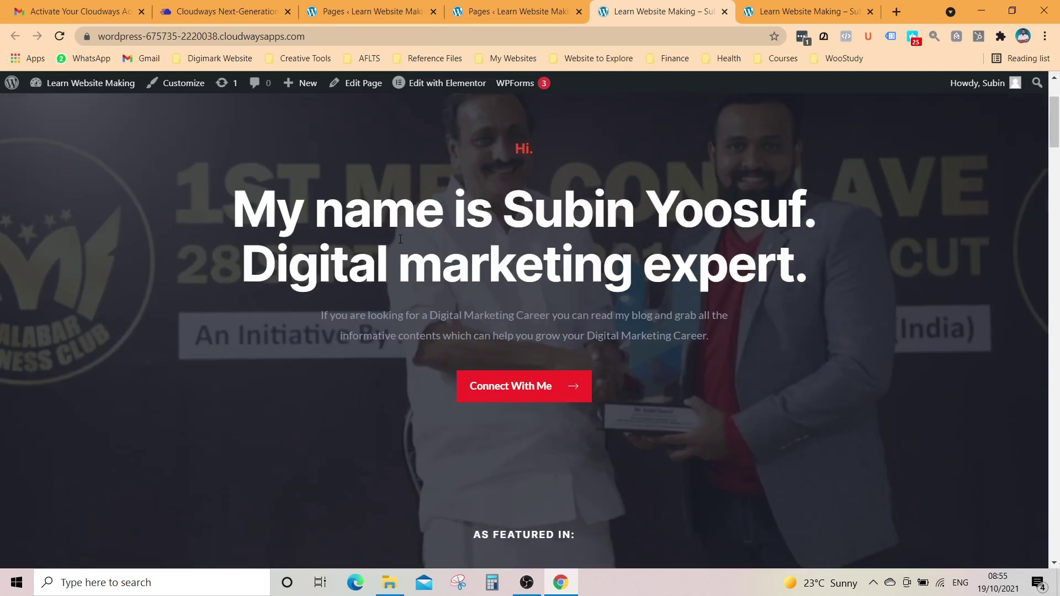
pyautogui.scroll(-12, 400, 238)
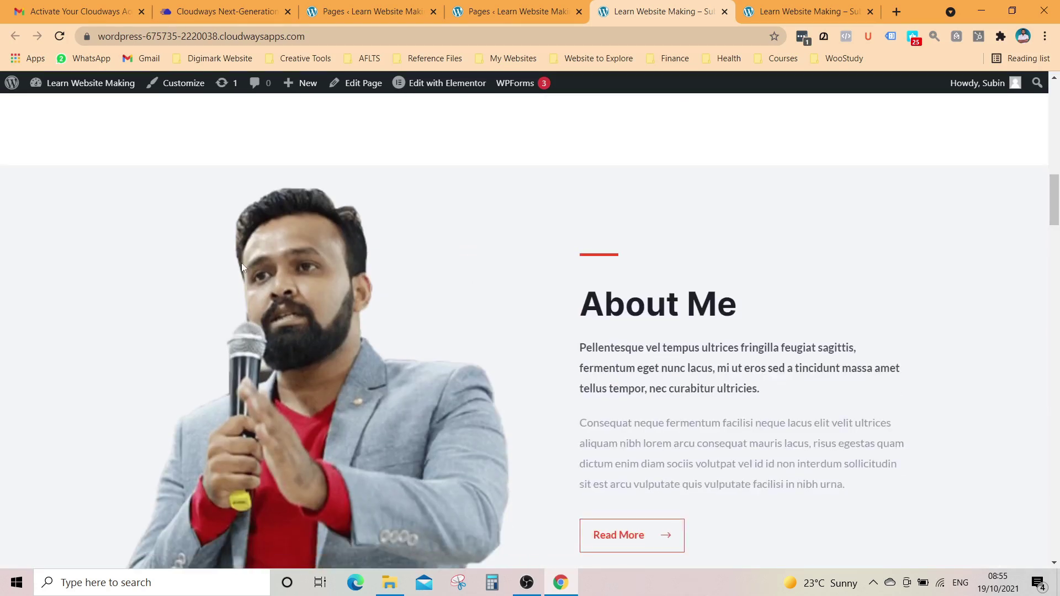
pyautogui.scroll(-4, 282, 272)
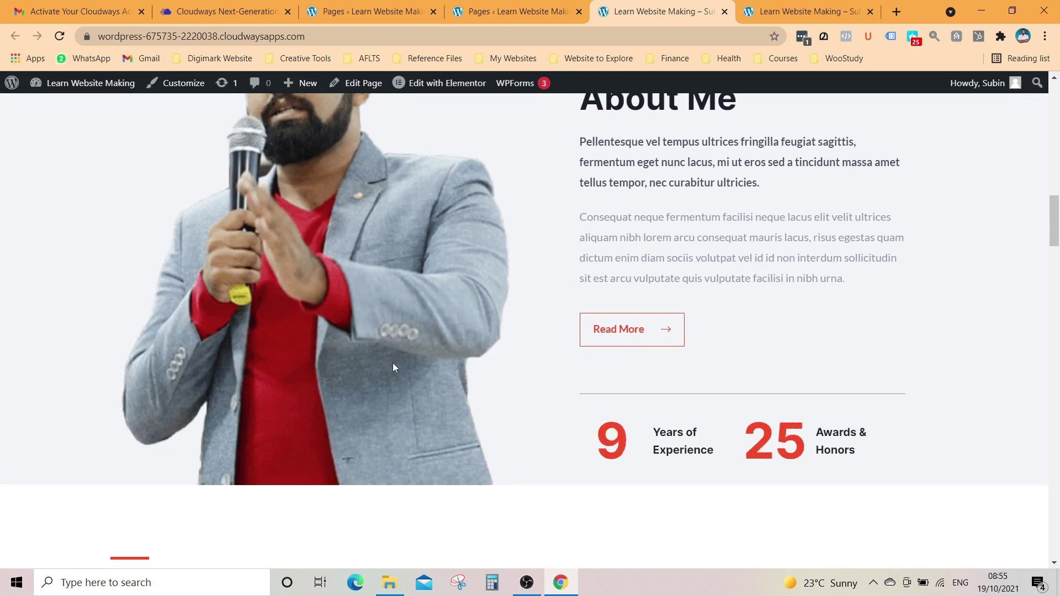
pyautogui.scroll(3, 306, 368)
pyautogui.scroll(-10, 421, 336)
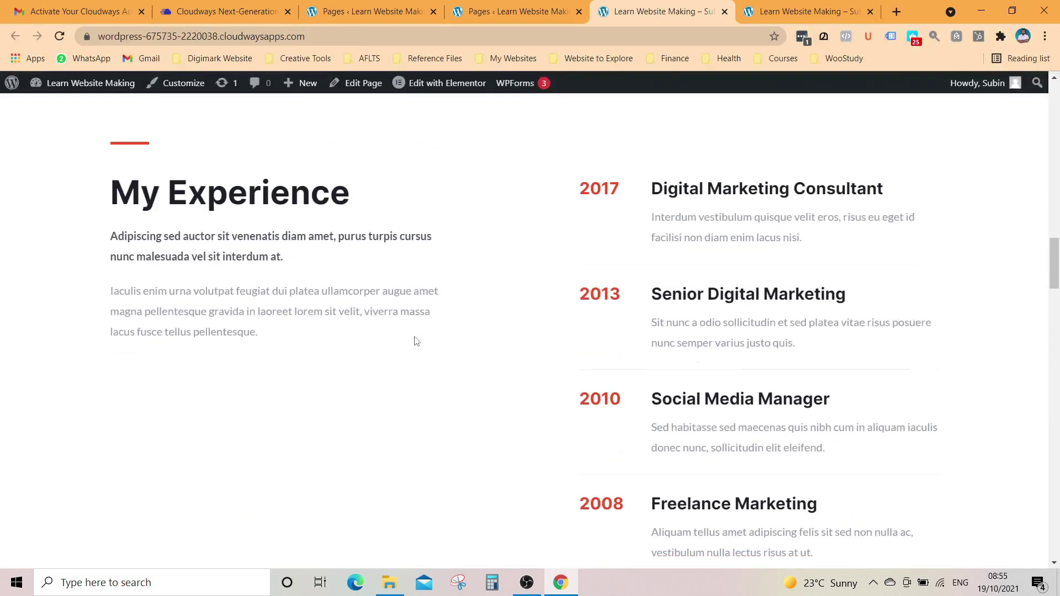
pyautogui.scroll(-15, 494, 302)
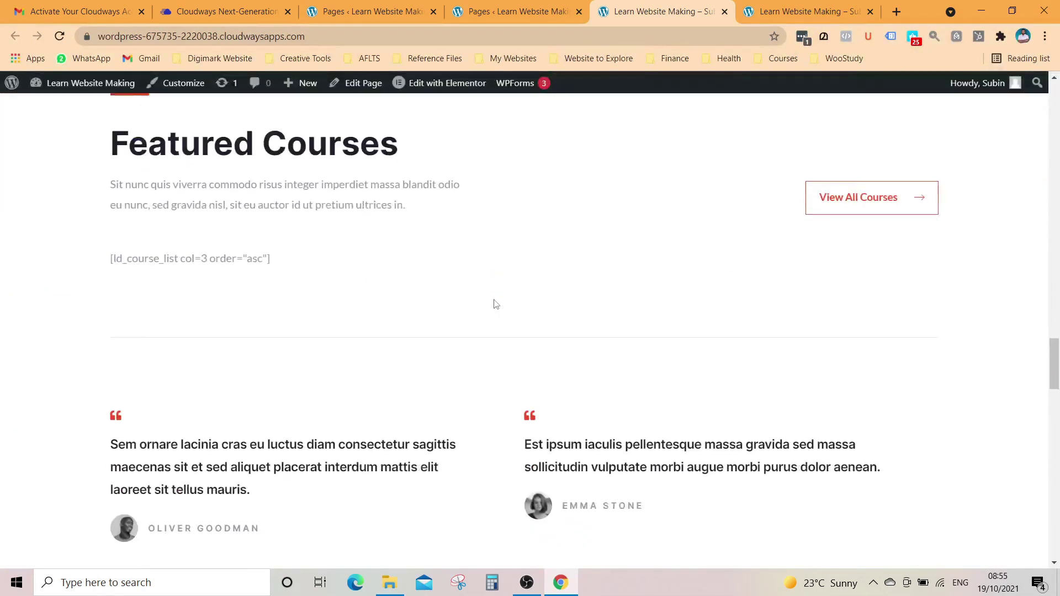
pyautogui.scroll(-3, 494, 304)
pyautogui.scroll(20, 494, 304)
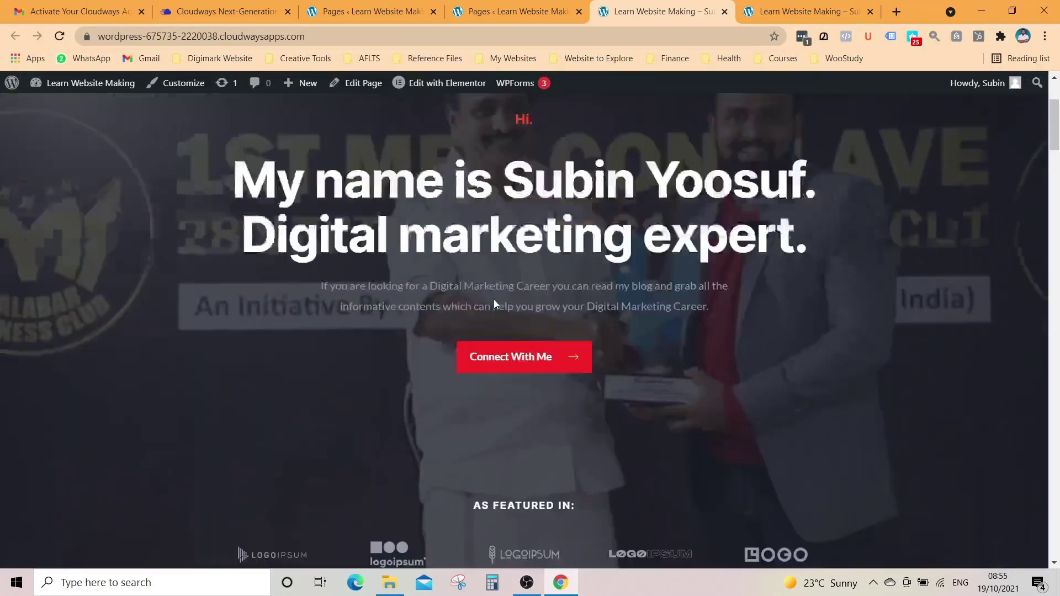
# View the live Contact page's Find Me, Say Hi and Call Me details.
pyautogui.click(700, 134)
pyautogui.scroll(-6, 507, 313)
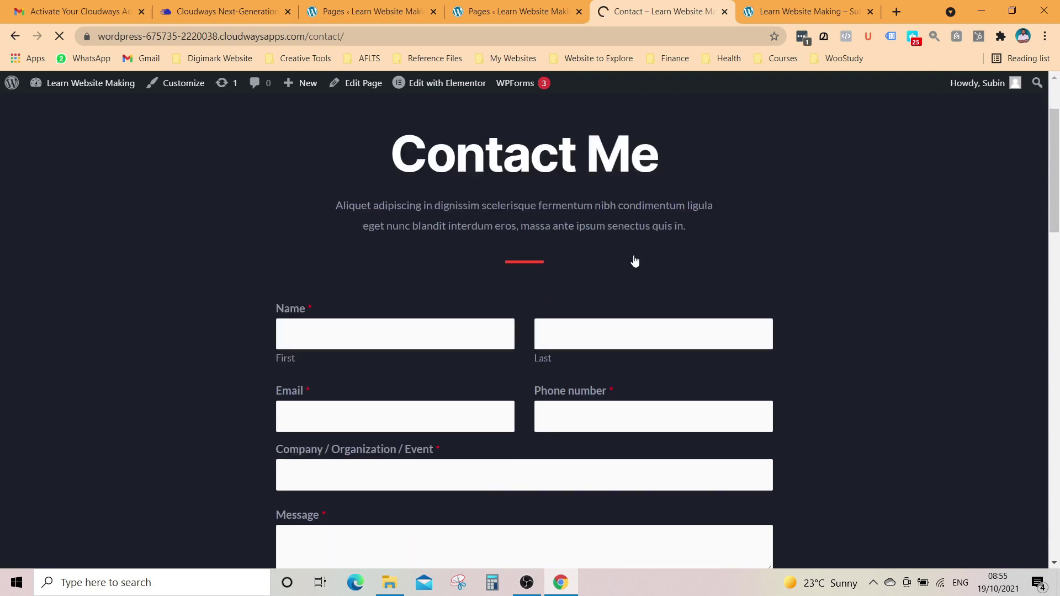
pyautogui.scroll(-6, 506, 313)
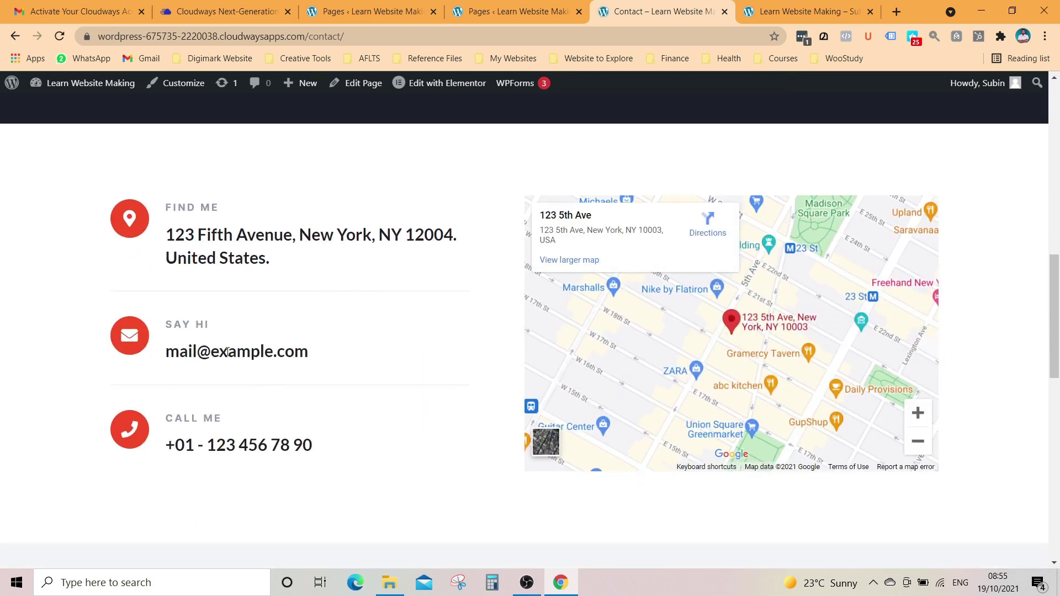
pyautogui.click(433, 83)
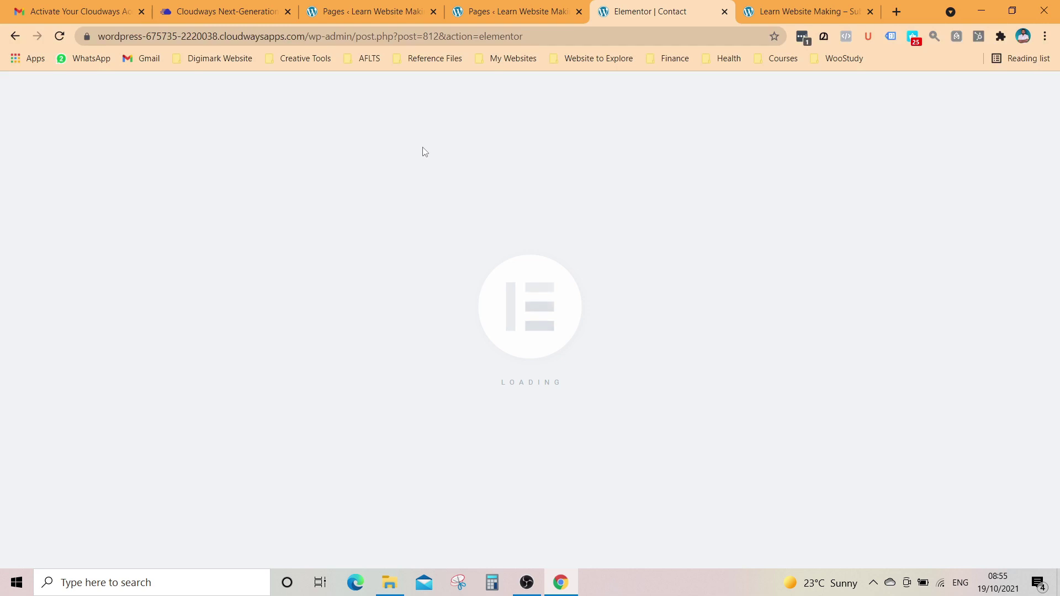
# Replace the Find Me box's old address with the academy's street address.
pyautogui.scroll(-10, 409, 299)
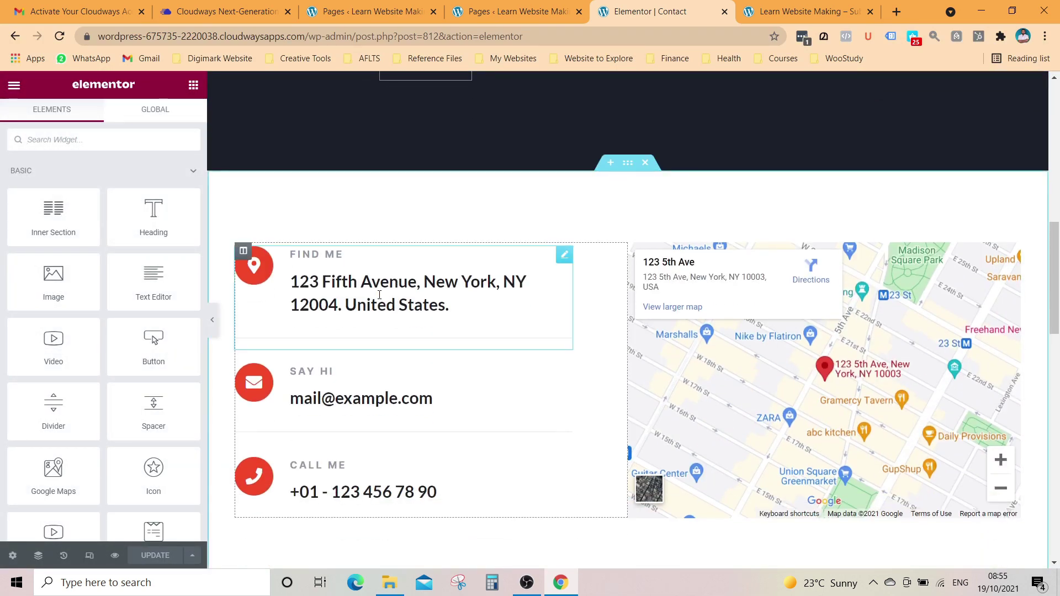
pyautogui.click(448, 304)
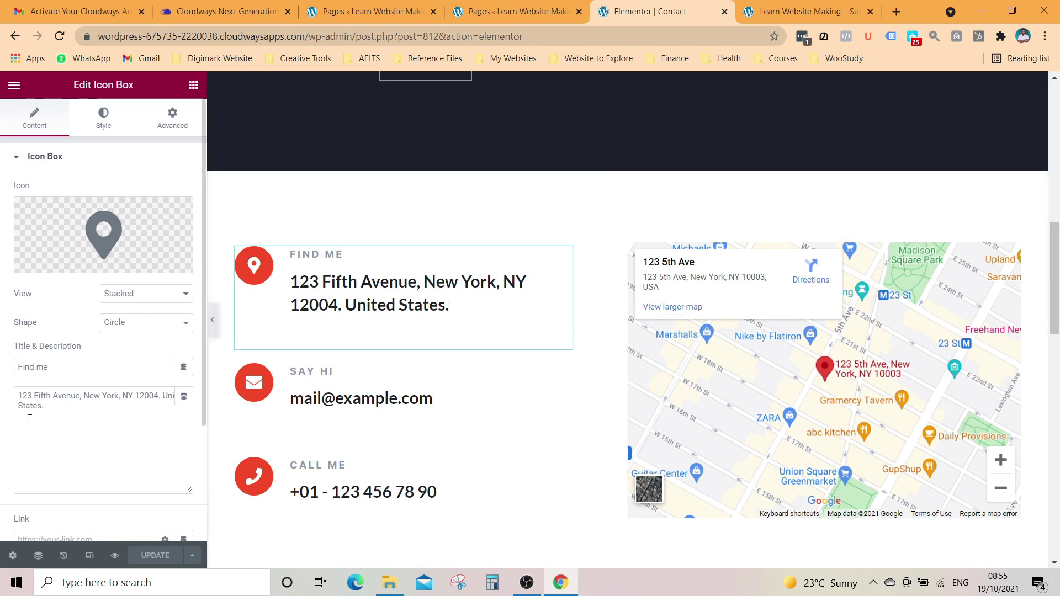
pyautogui.moveTo(53, 407); pyautogui.dragTo(8, 393)
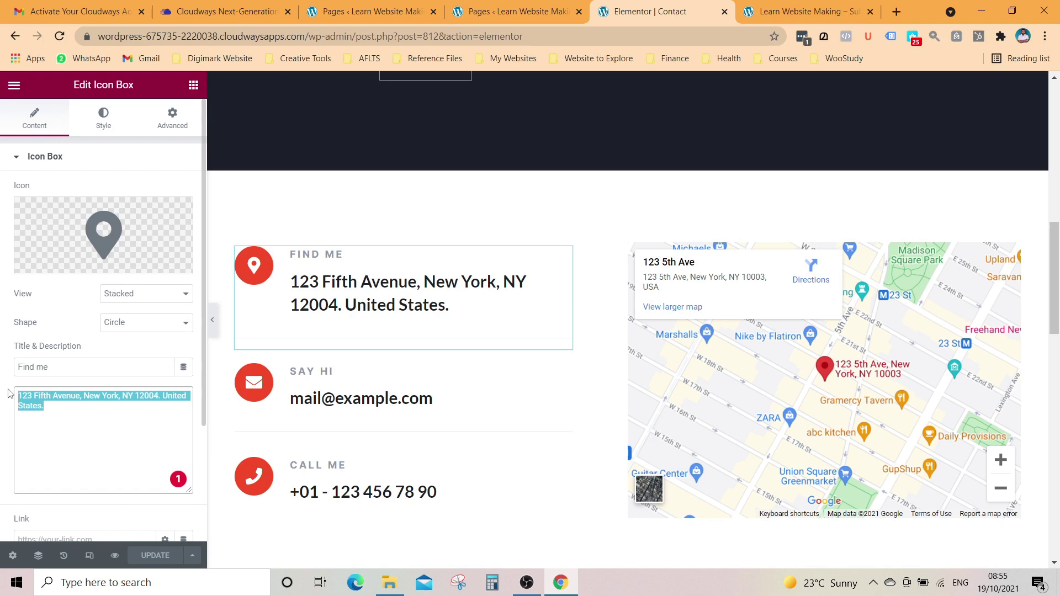
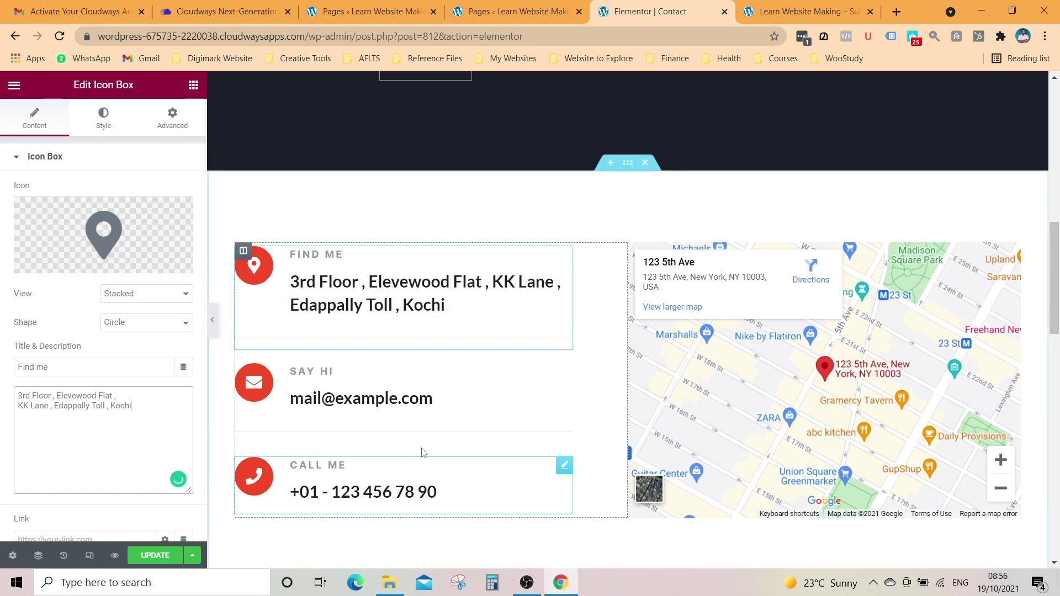
# Replace the Say Hi box's placeholder e-mail with the academy's contact e-mail address.
pyautogui.click(433, 396)
pyautogui.click(79, 397)
pyautogui.hotkey('ctrl', 'a')
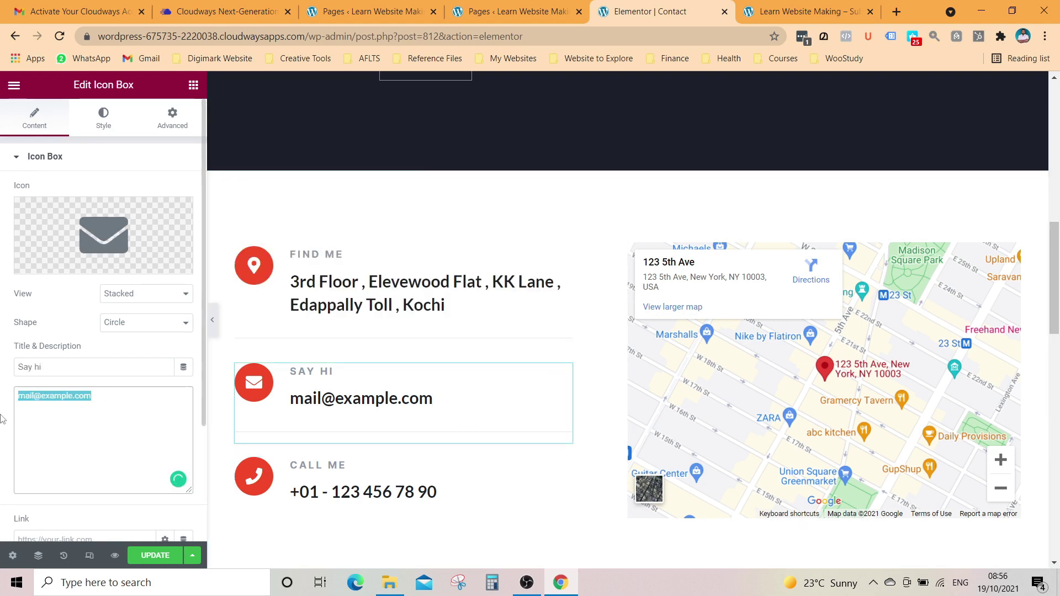
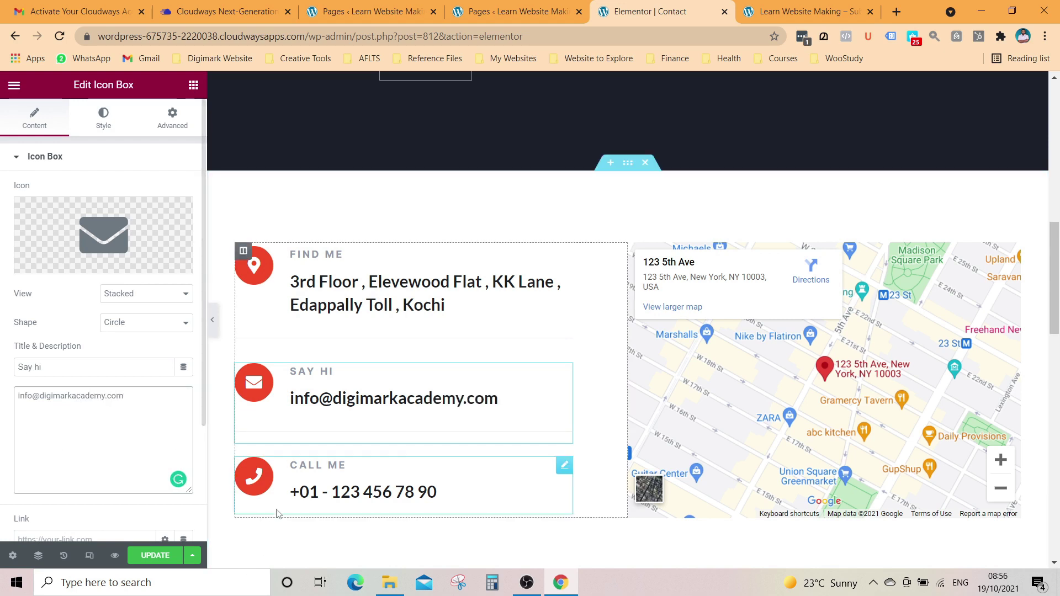
# Replace the Call Me box's placeholder with the academy's phone number and update the page.
pyautogui.scroll(-1, 457, 486)
pyautogui.click(469, 421)
pyautogui.moveTo(97, 396); pyautogui.dragTo(8, 400)
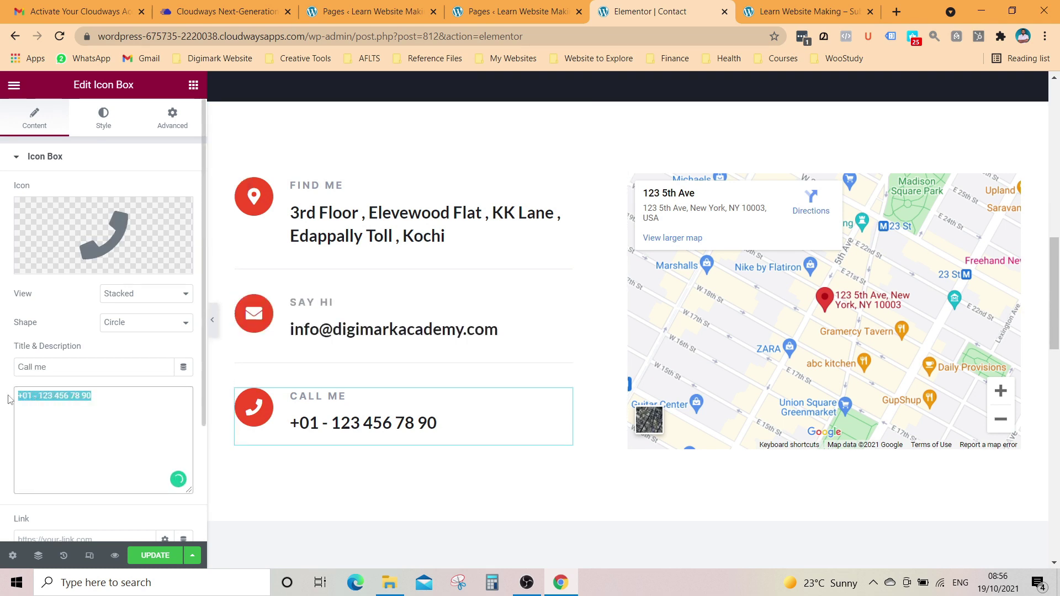
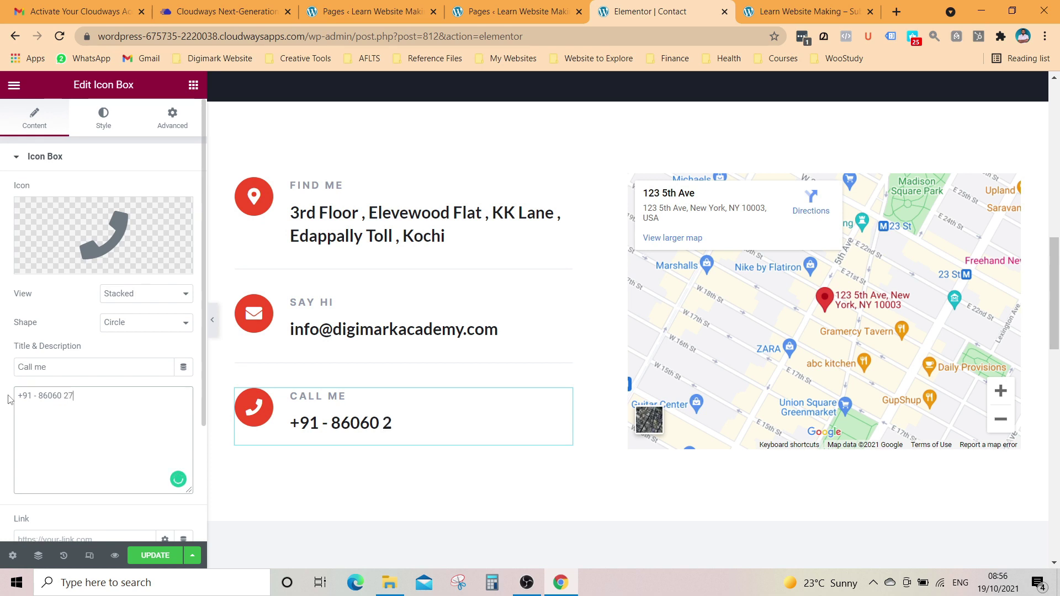
pyautogui.scroll(-3, 8, 399)
pyautogui.click(155, 556)
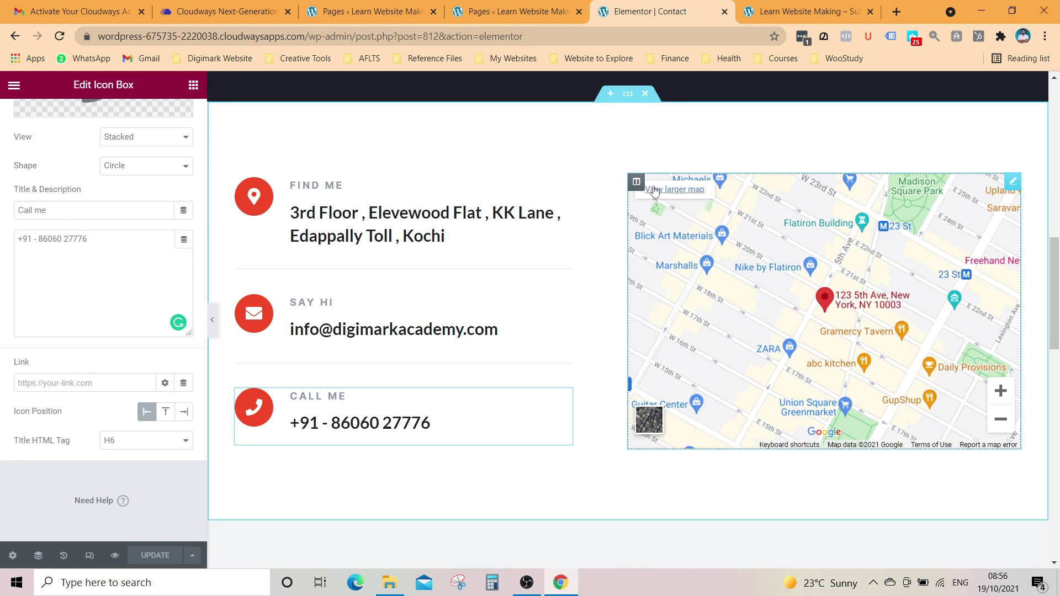
# Scroll through the contact page's map and open its keyboard shortcuts help.
pyautogui.scroll(-2, 704, 393)
pyautogui.scroll(-2, 704, 393)
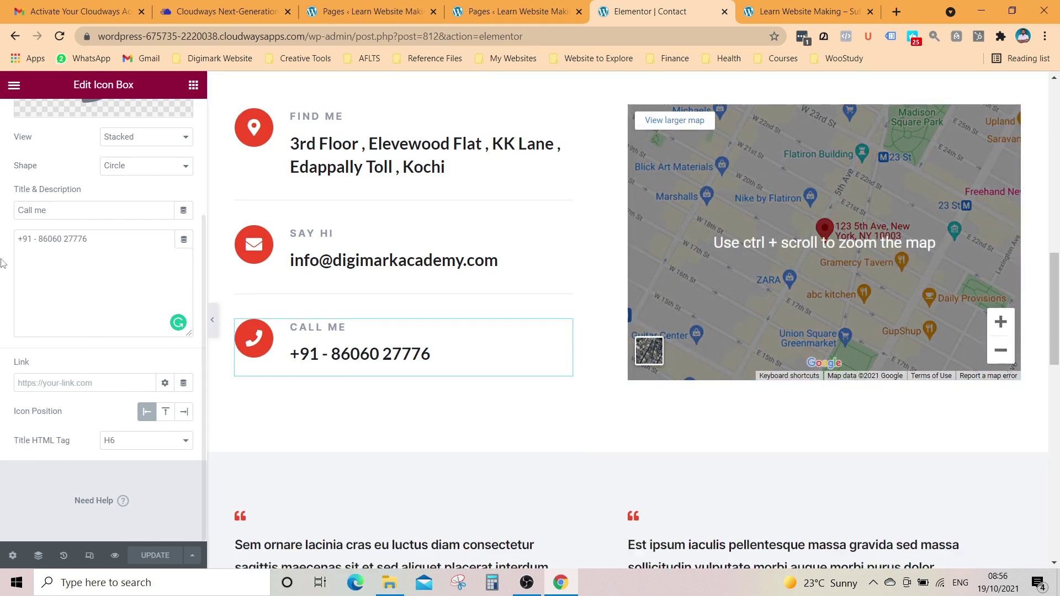
pyautogui.scroll(3, 55, 276)
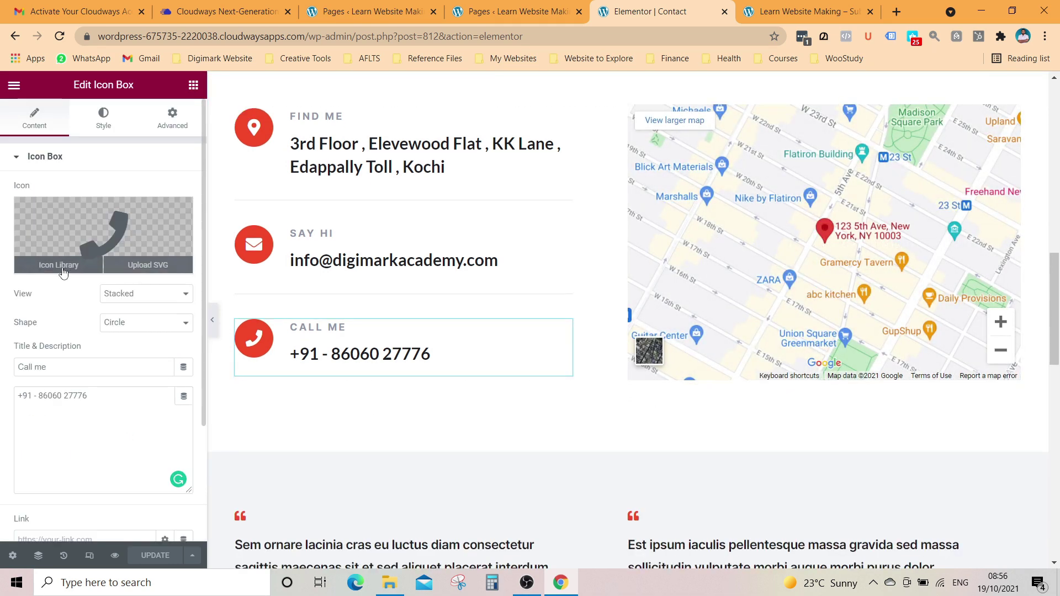
pyautogui.click(763, 378)
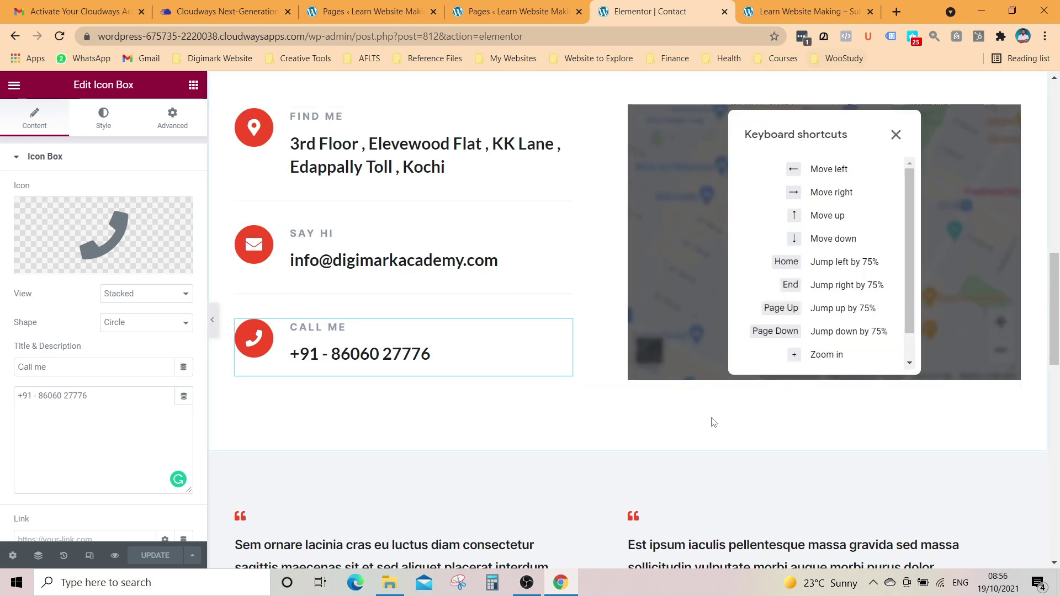
# Review the testimonials, selecting the first one's text, then bring up Elementor's main menu.
pyautogui.scroll(-1, 657, 439)
pyautogui.scroll(-8, 658, 438)
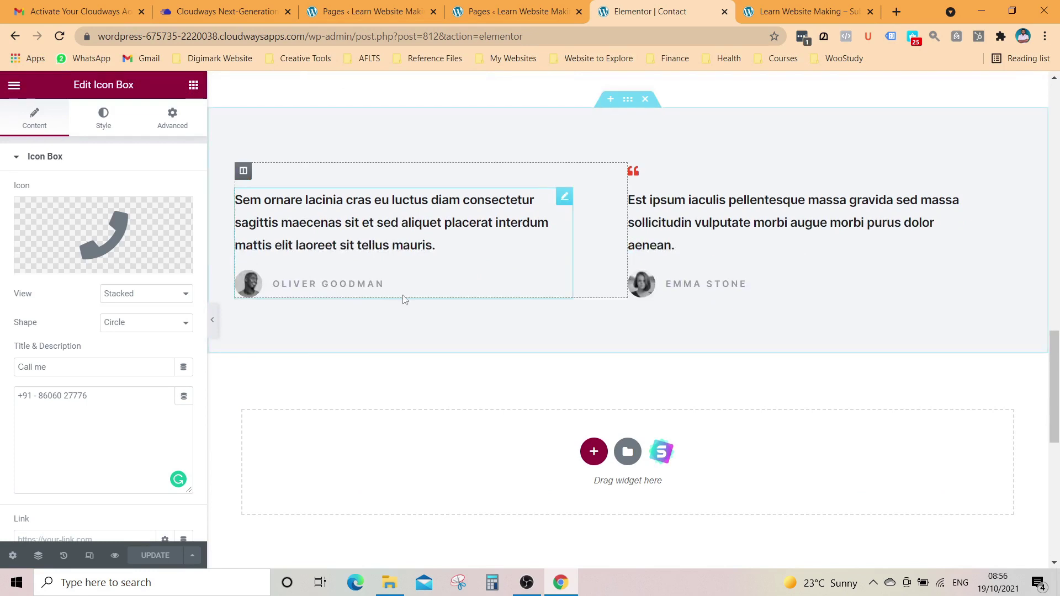
pyautogui.scroll(4, 465, 301)
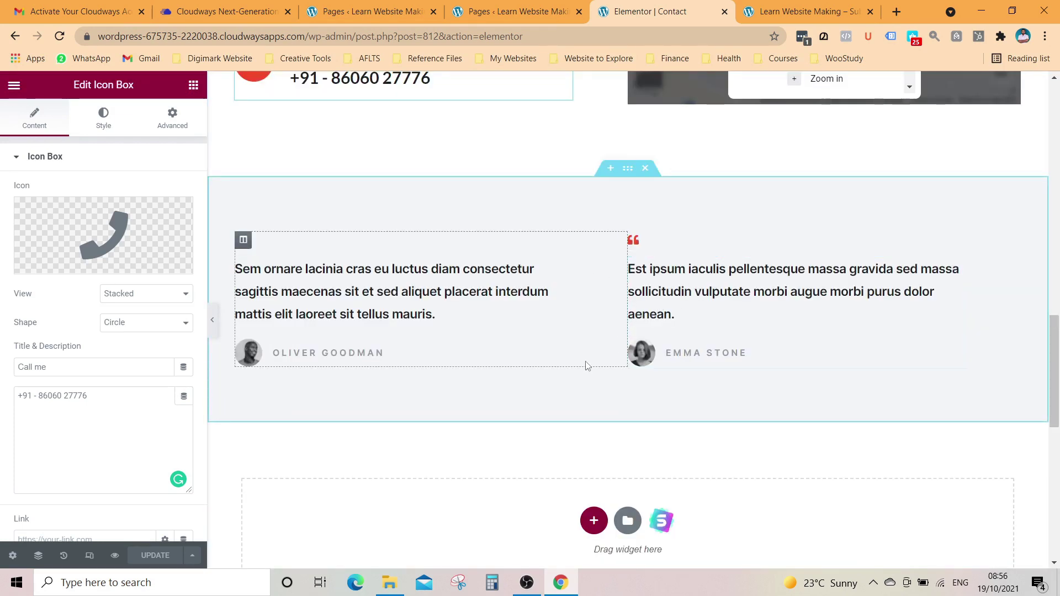
pyautogui.click(247, 359)
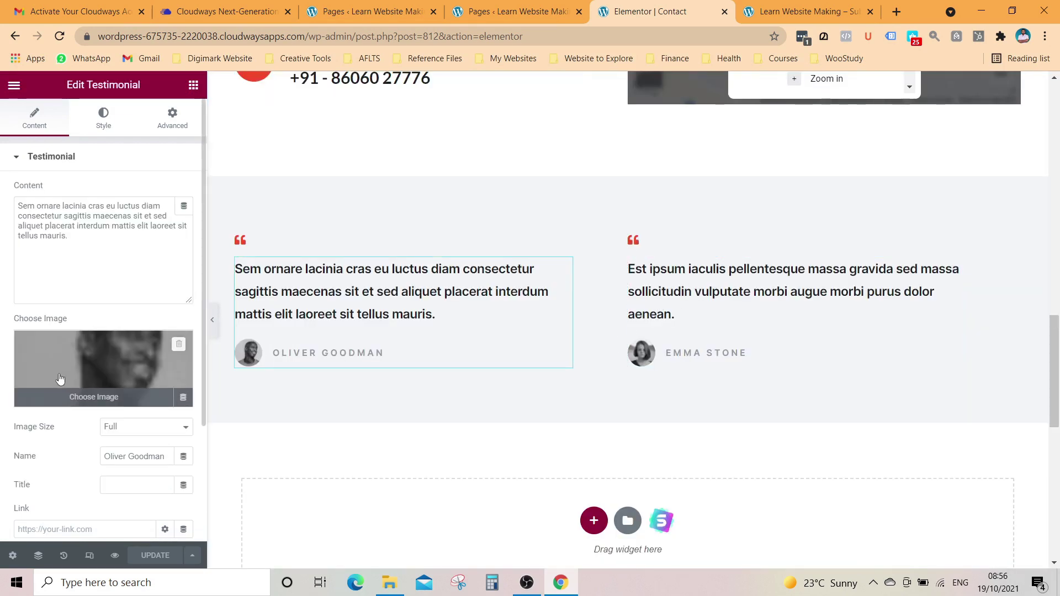
pyautogui.click(440, 316)
pyautogui.scroll(10, 356, 265)
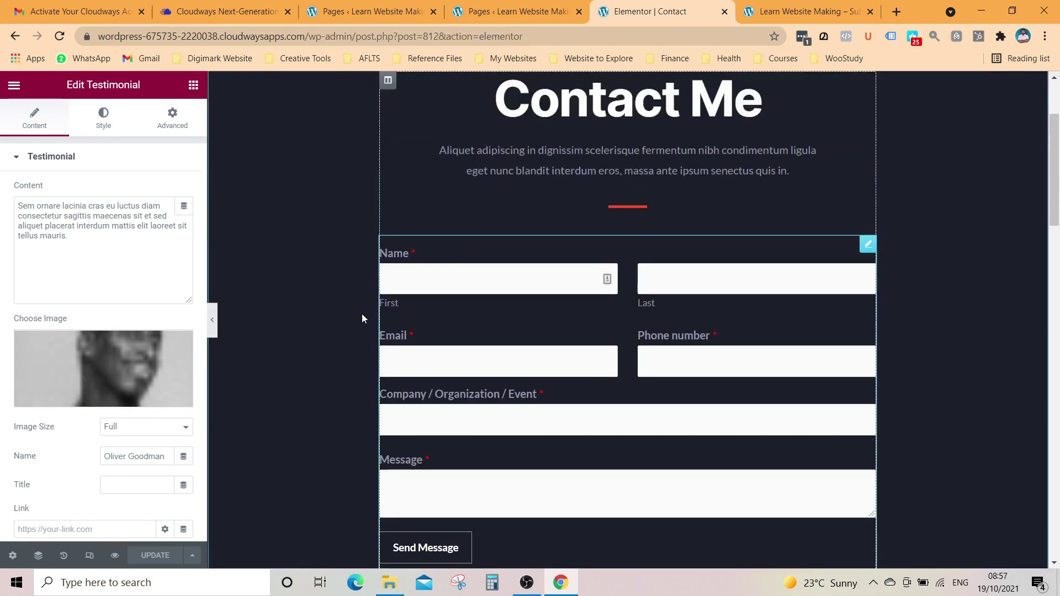
pyautogui.scroll(-3, 26, 463)
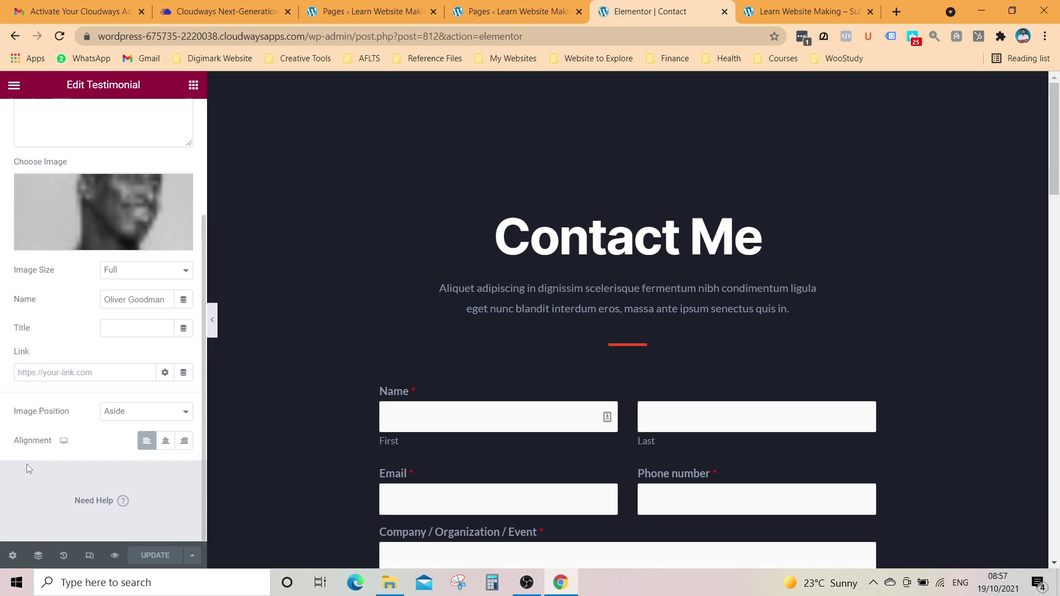
pyautogui.click(14, 84)
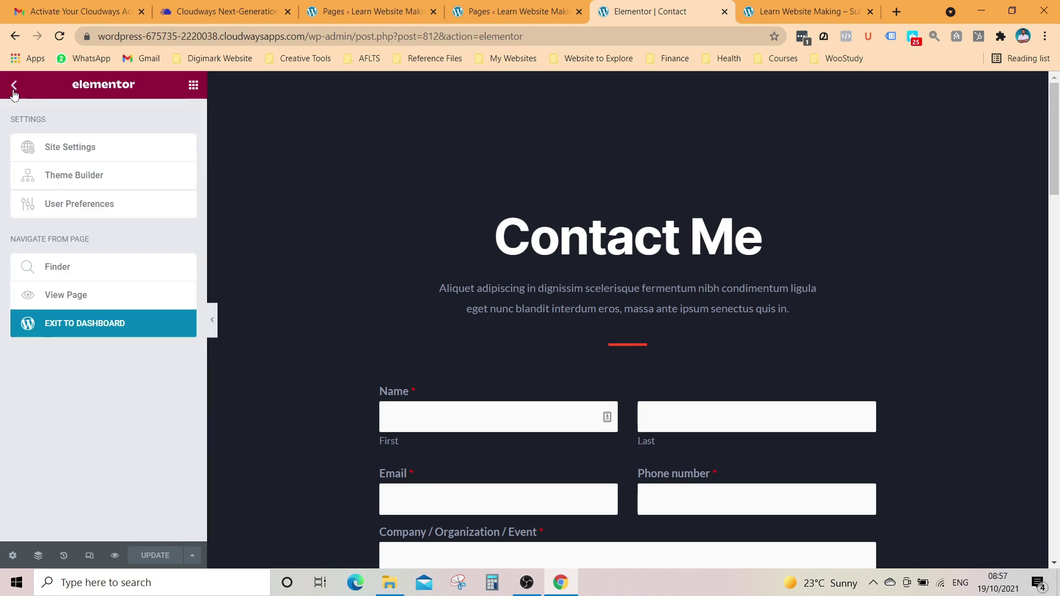
# Exit Elementor to the dashboard and go to the admin Pages list.
pyautogui.click(76, 330)
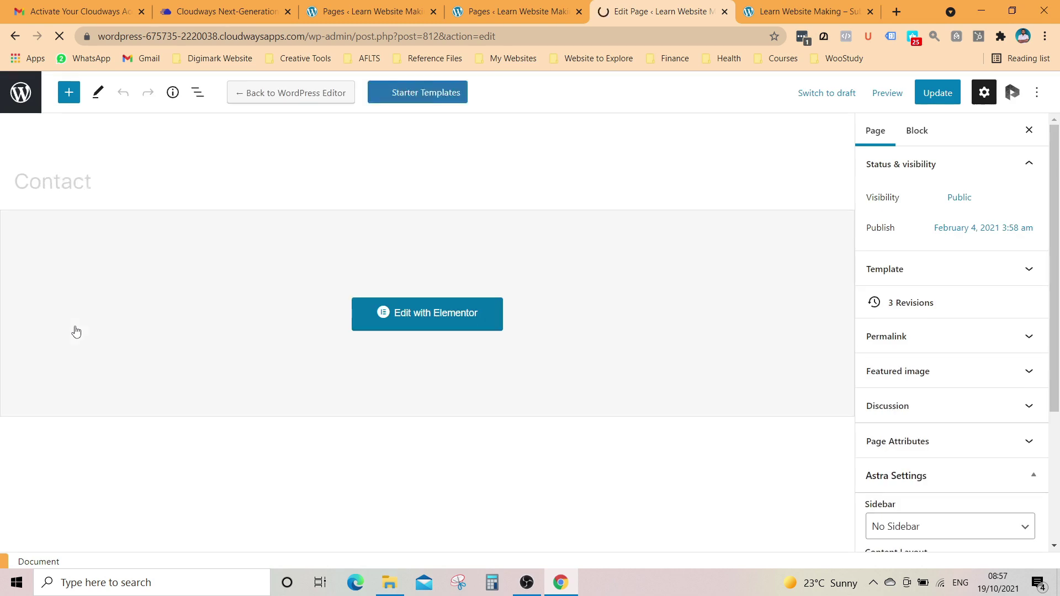
pyautogui.click(23, 100)
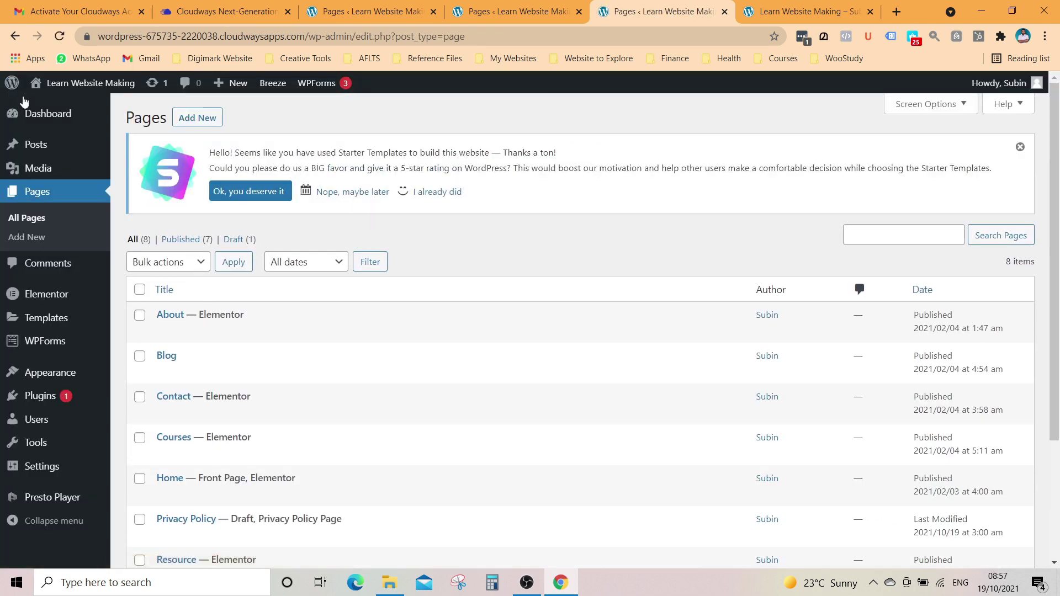
pyautogui.click(861, 6)
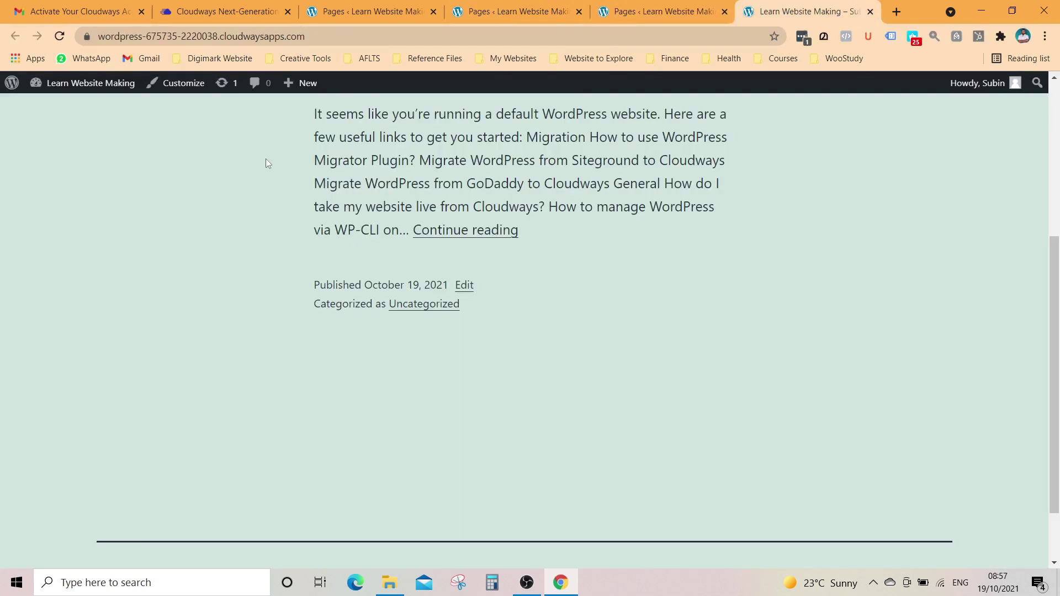
pyautogui.click(635, 11)
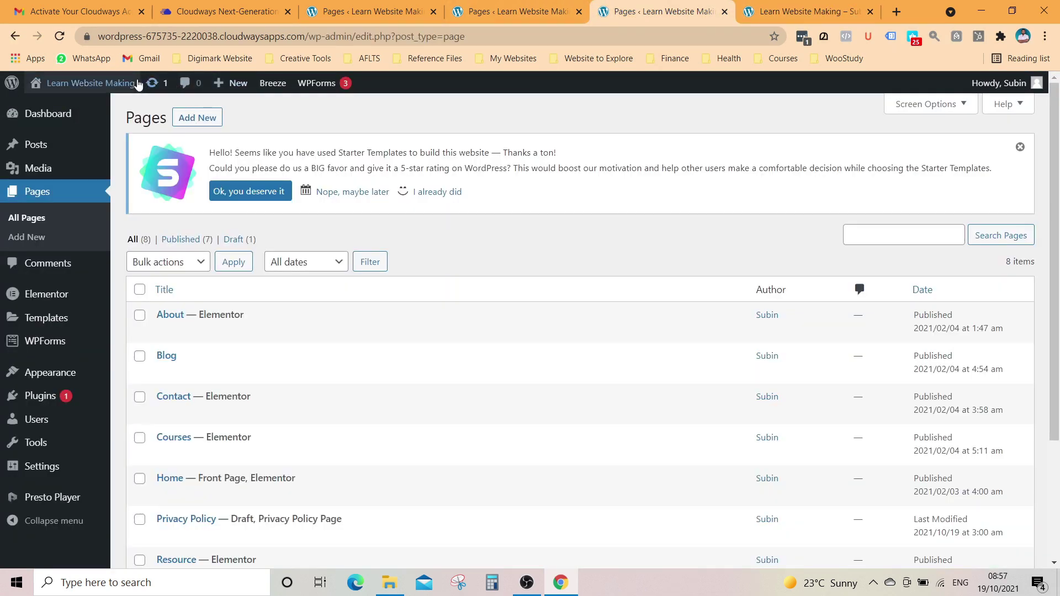
# Open the live site from the site name menu in a new tab and switch to it.
pyautogui.moveTo(83, 86)
pyautogui.rightClick(58, 107)
pyautogui.click(102, 117)
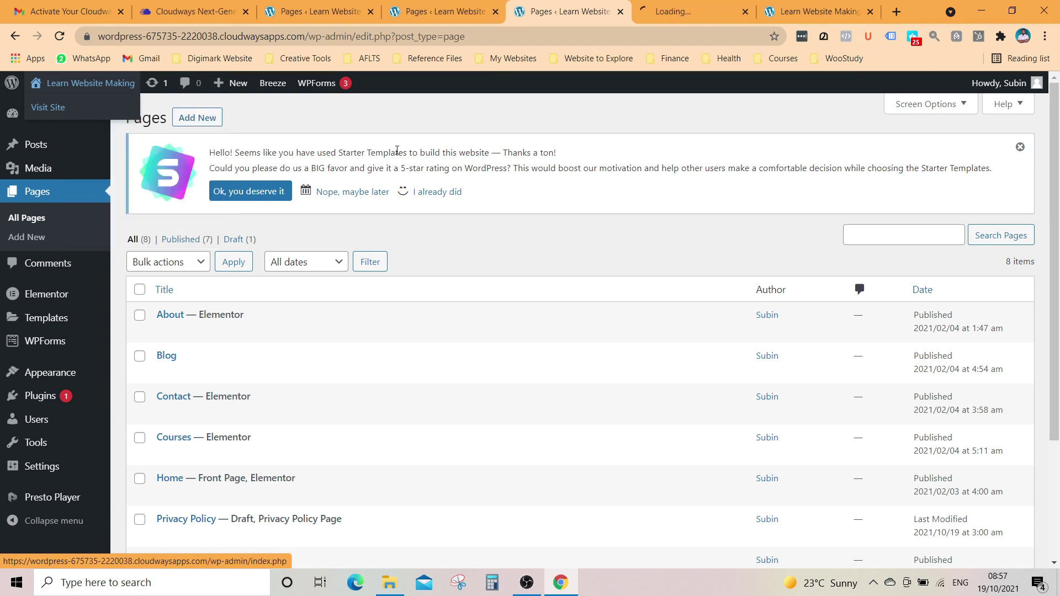
pyautogui.hotkey('ctrl', 'Tab')
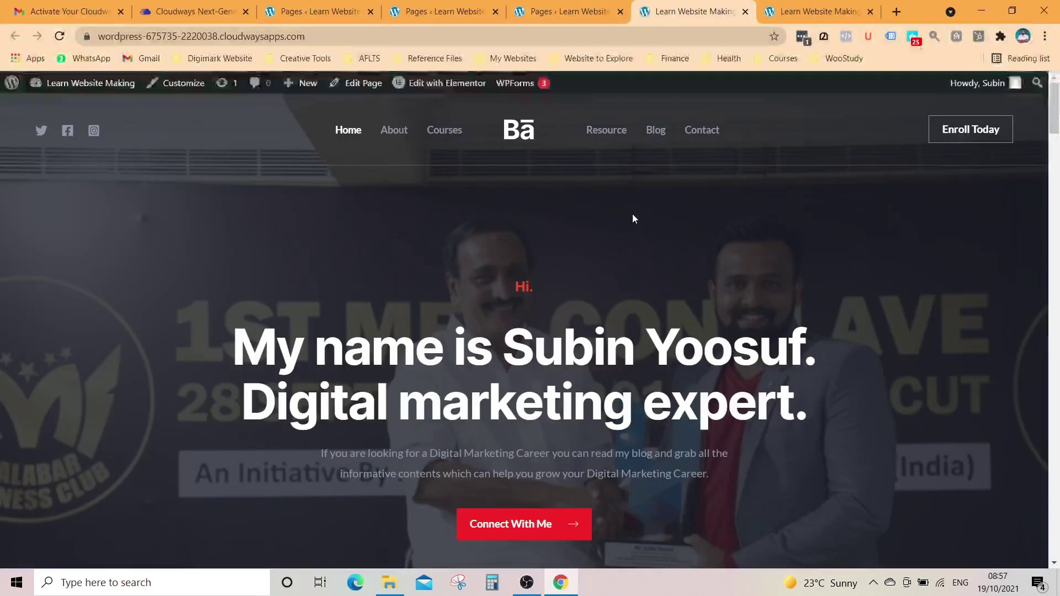
# Check the Call Me details on the live Contact page, then return to the admin Pages tab.
pyautogui.click(699, 135)
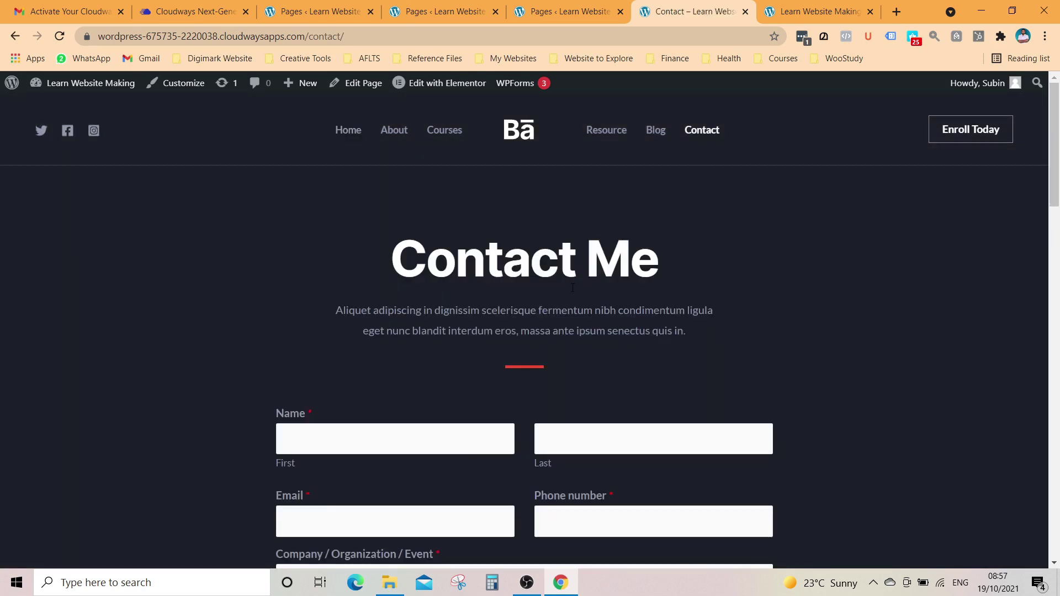
pyautogui.scroll(-10, 461, 315)
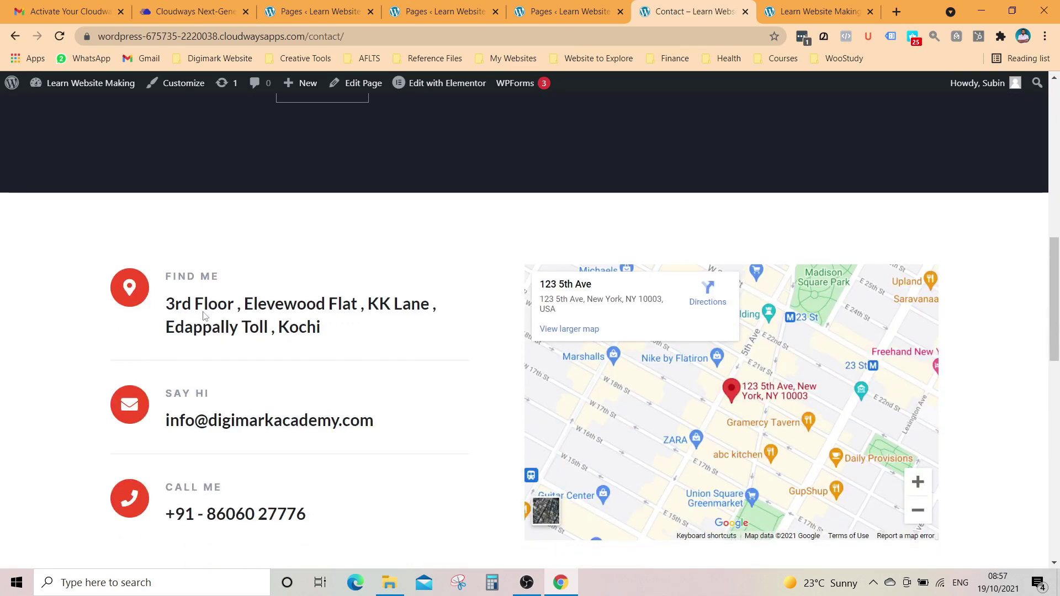
pyautogui.scroll(-3, 214, 359)
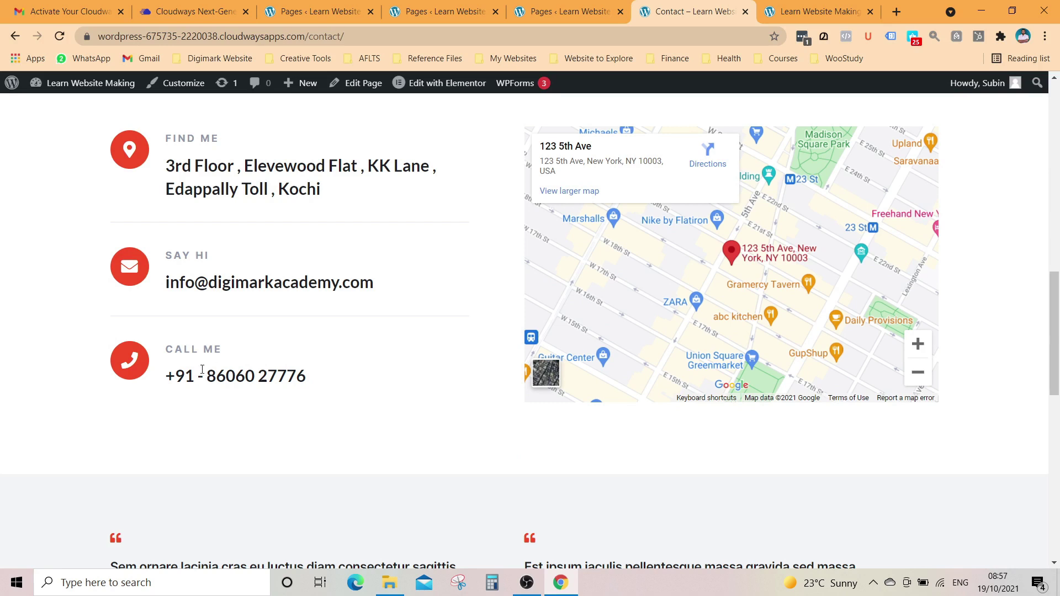
pyautogui.scroll(15, 344, 375)
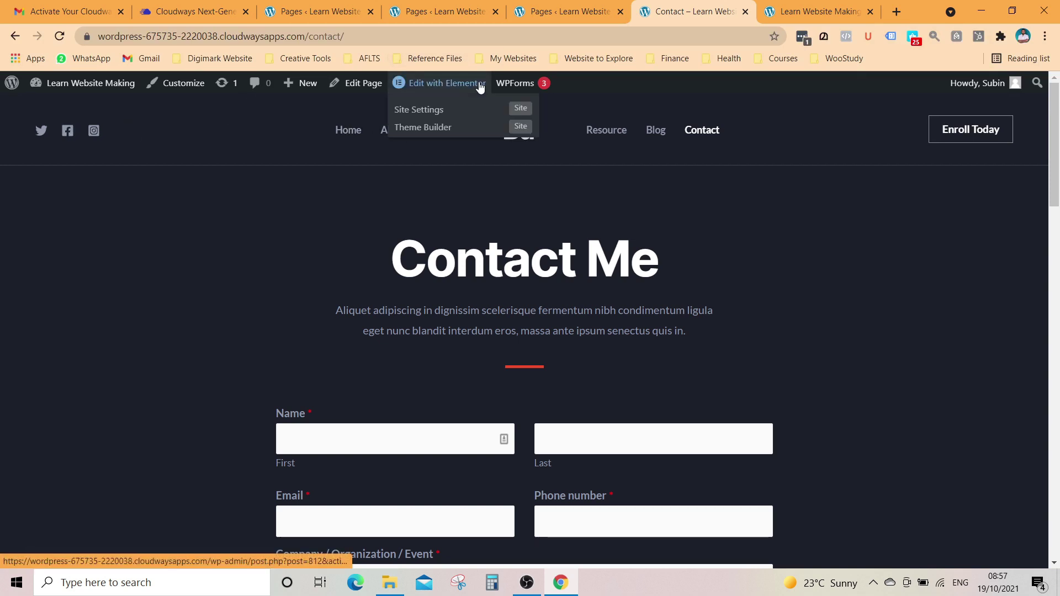
pyautogui.click(574, 12)
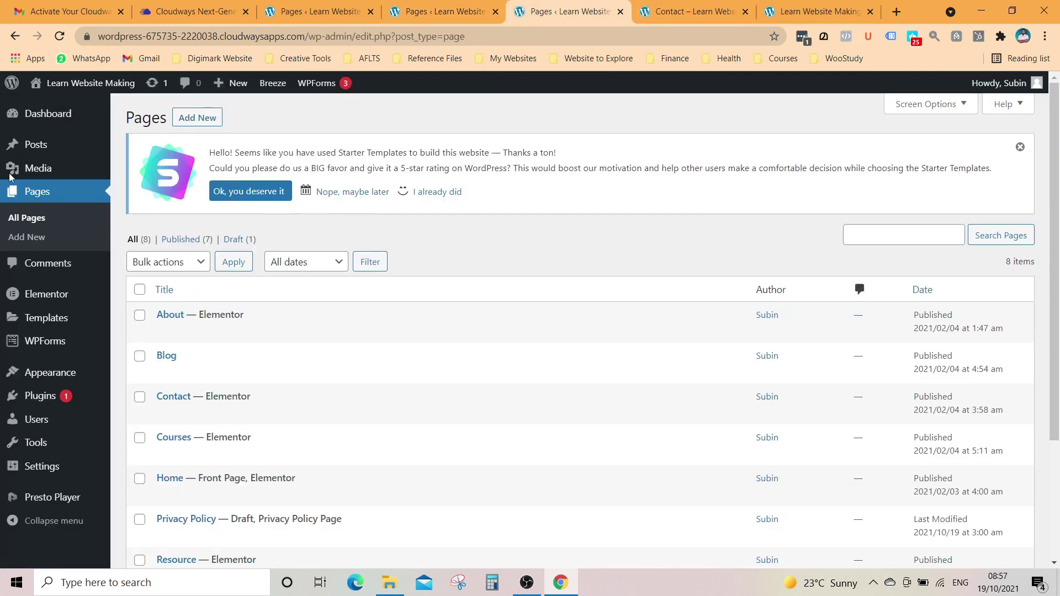
# Search the plugin directory for 'Yoast Seo', then replace the search with Wordfence.
pyautogui.moveTo(39, 396)
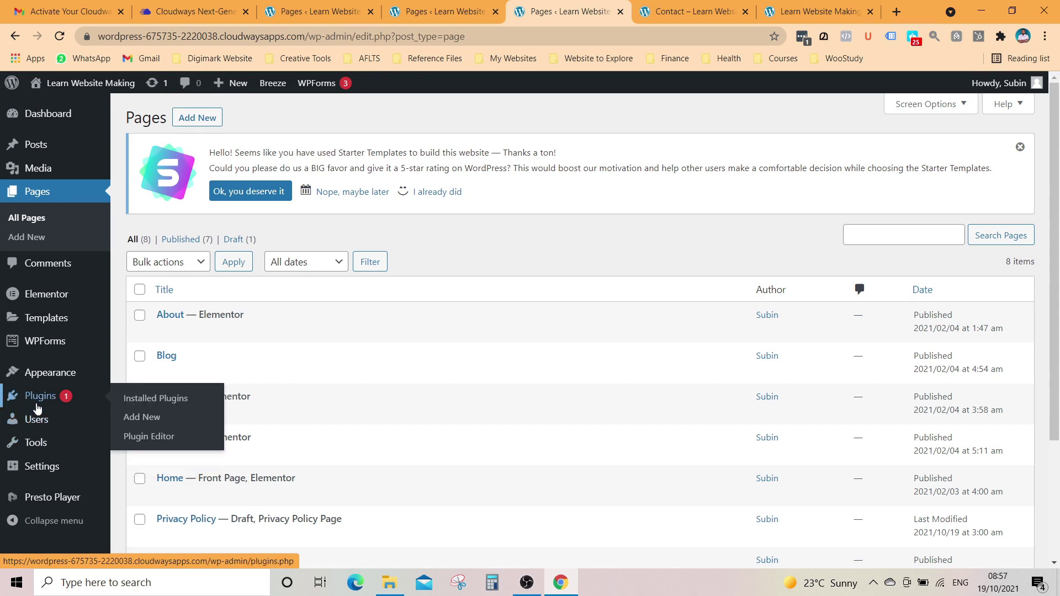
pyautogui.click(149, 417)
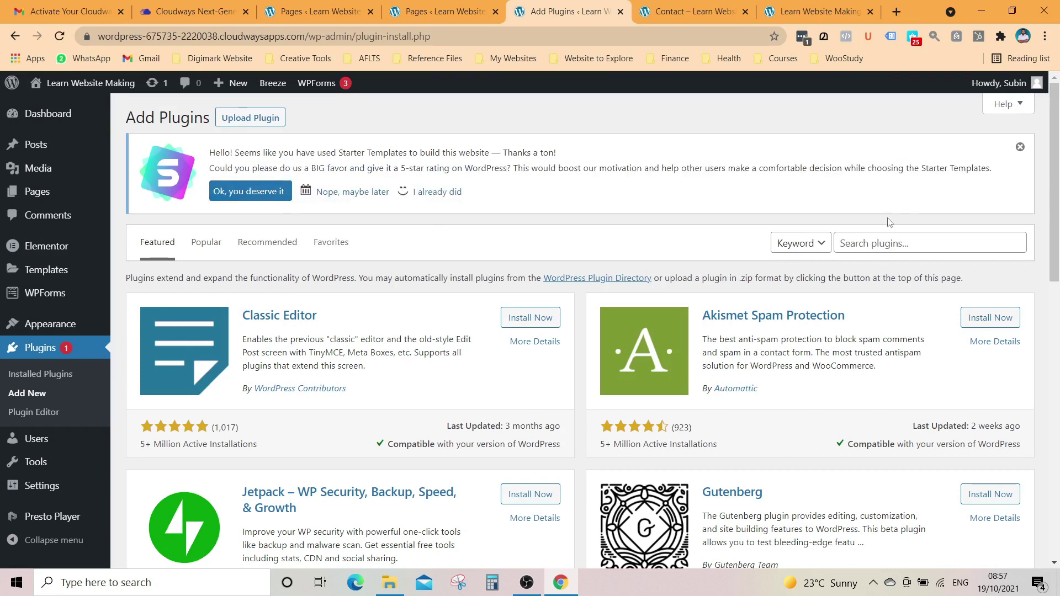
pyautogui.click(876, 244)
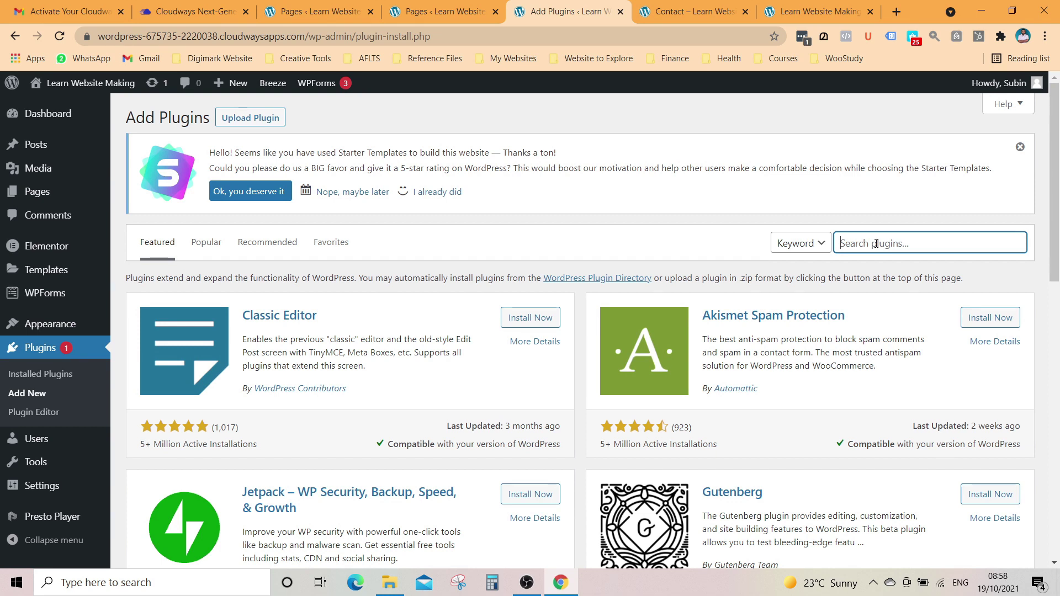
pyautogui.write('Yoast Seo')
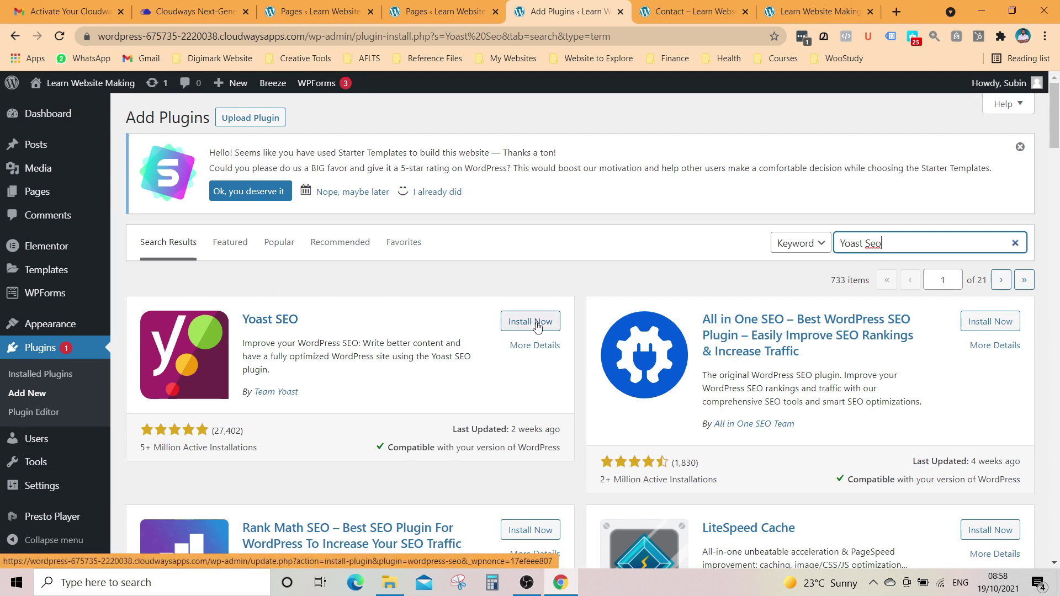
pyautogui.moveTo(901, 245); pyautogui.dragTo(822, 259)
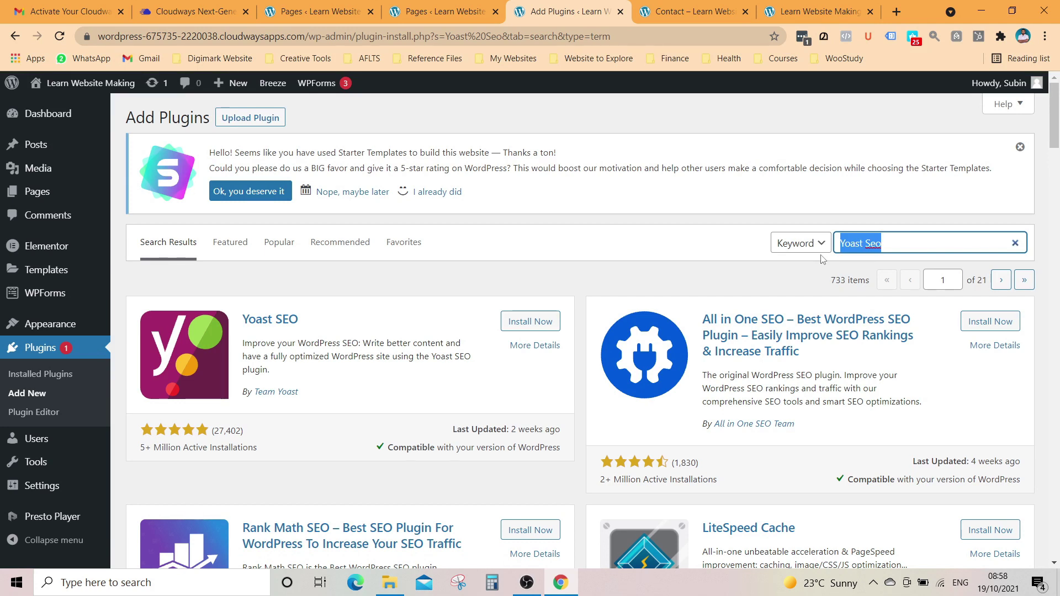
pyautogui.write('Wordfence')
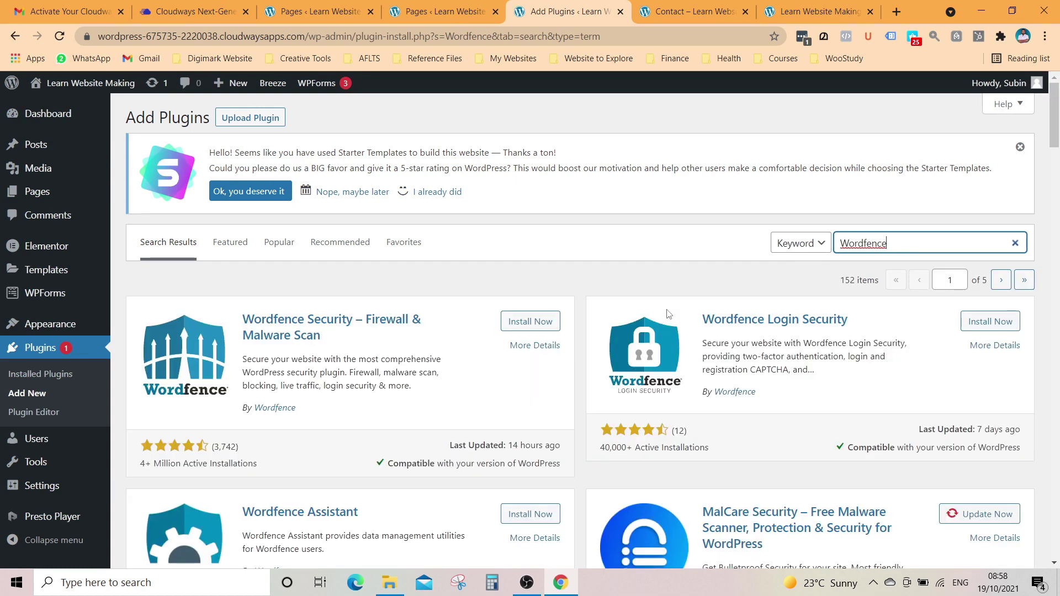
pyautogui.click(241, 317)
pyautogui.moveTo(241, 317); pyautogui.dragTo(324, 339)
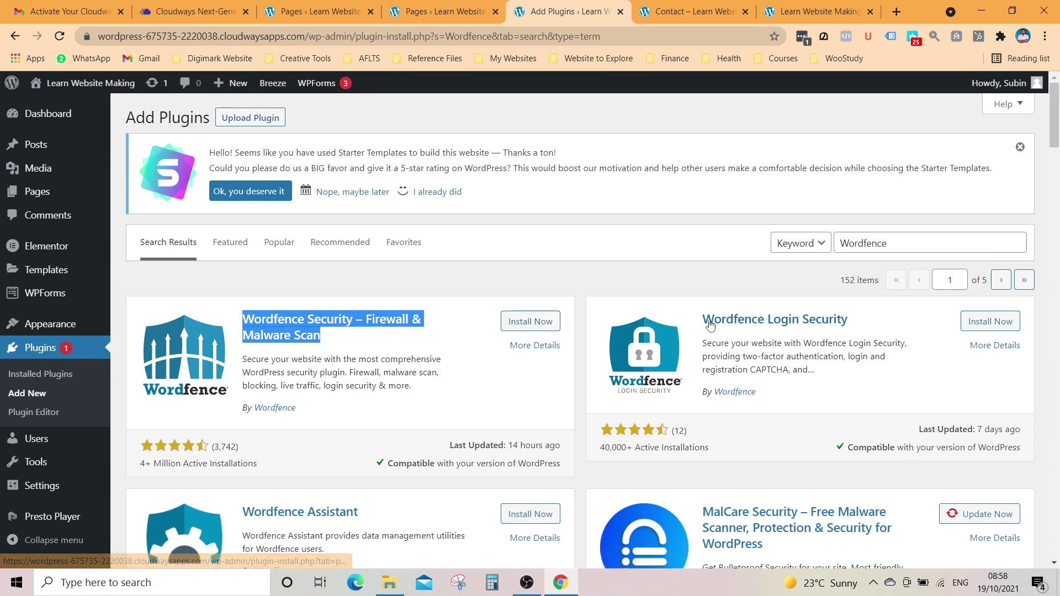
pyautogui.moveTo(702, 321); pyautogui.dragTo(856, 326)
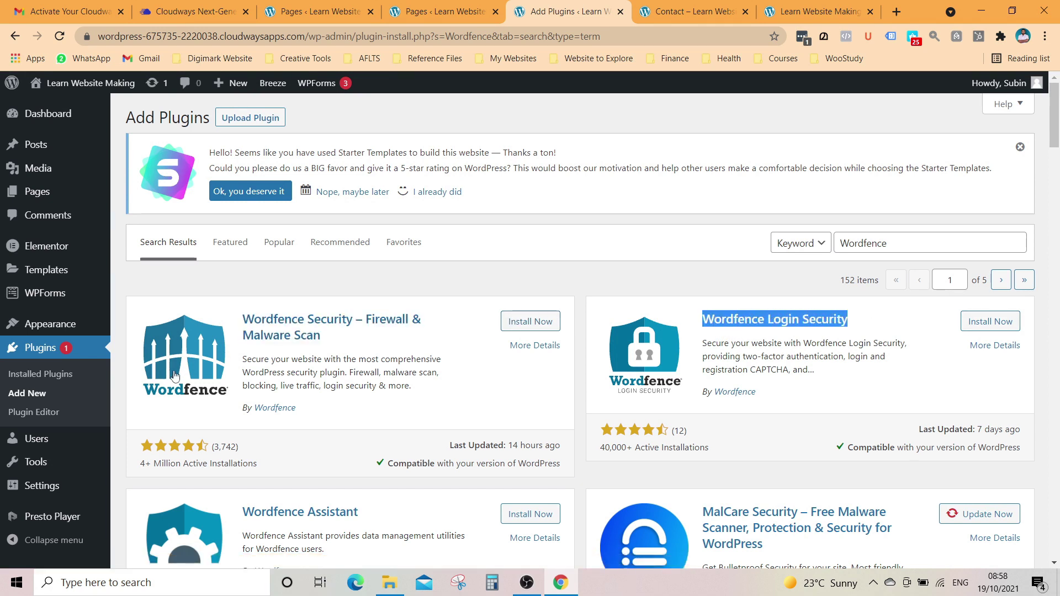
pyautogui.scroll(-4, 338, 359)
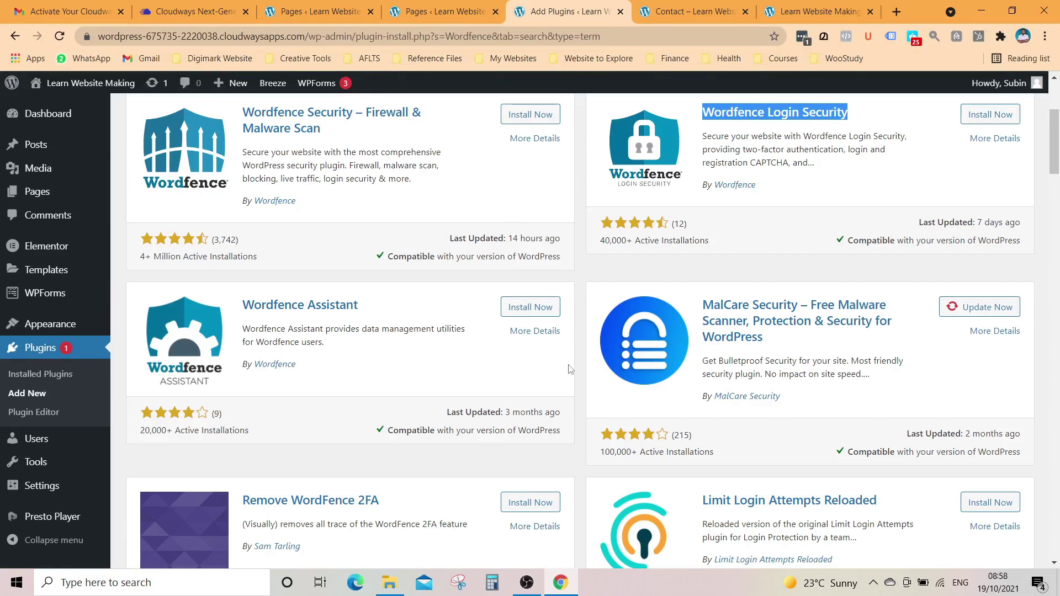
pyautogui.scroll(4, 570, 369)
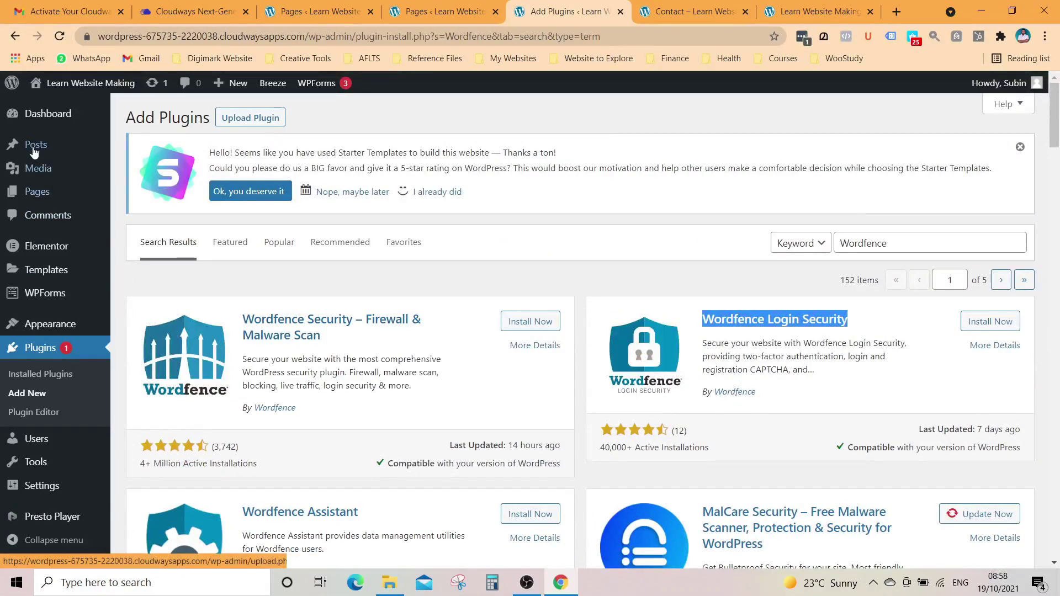
pyautogui.moveTo(49, 127)
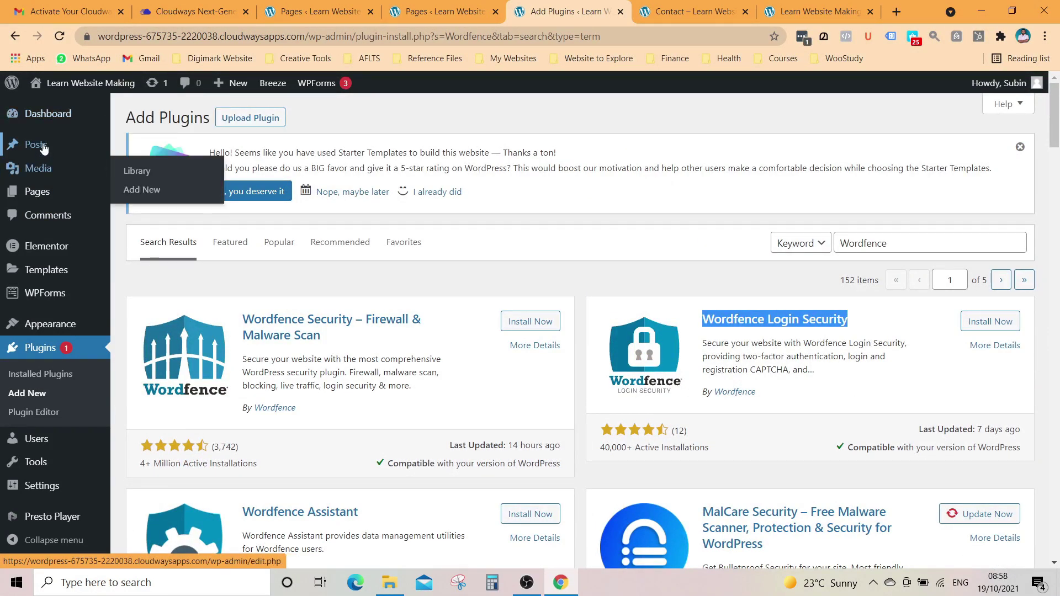
# List the four published posts, open a blank new post, then return to the Posts list.
pyautogui.moveTo(55, 144)
pyautogui.click(130, 148)
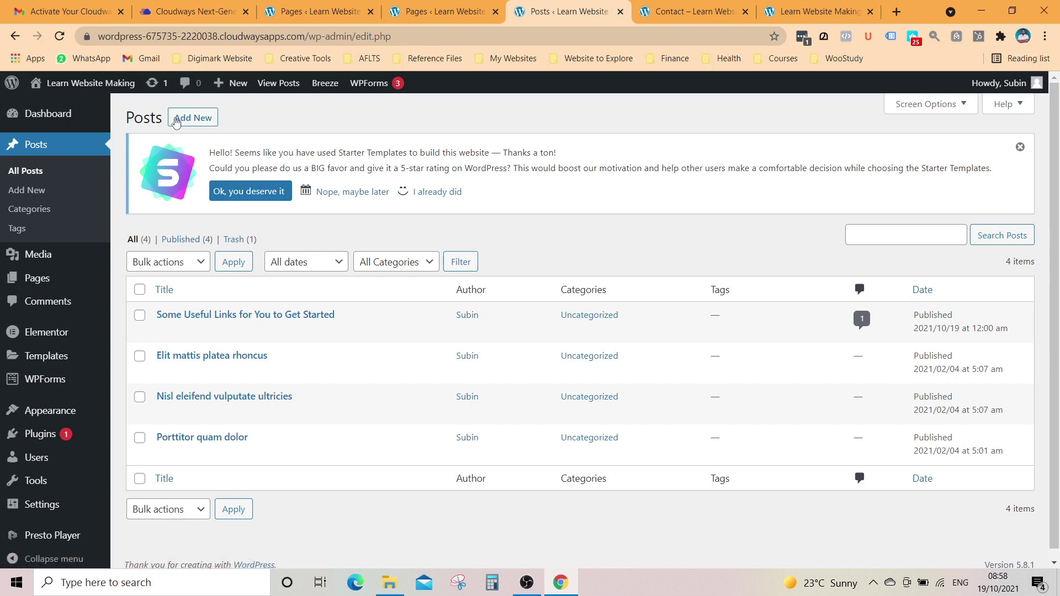
pyautogui.click(198, 118)
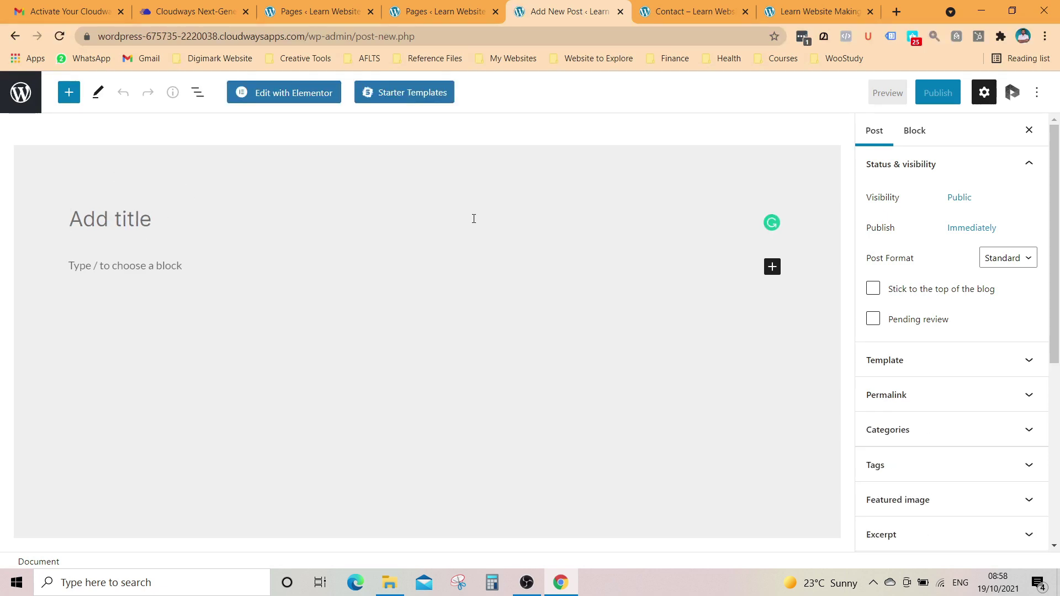
pyautogui.click(15, 102)
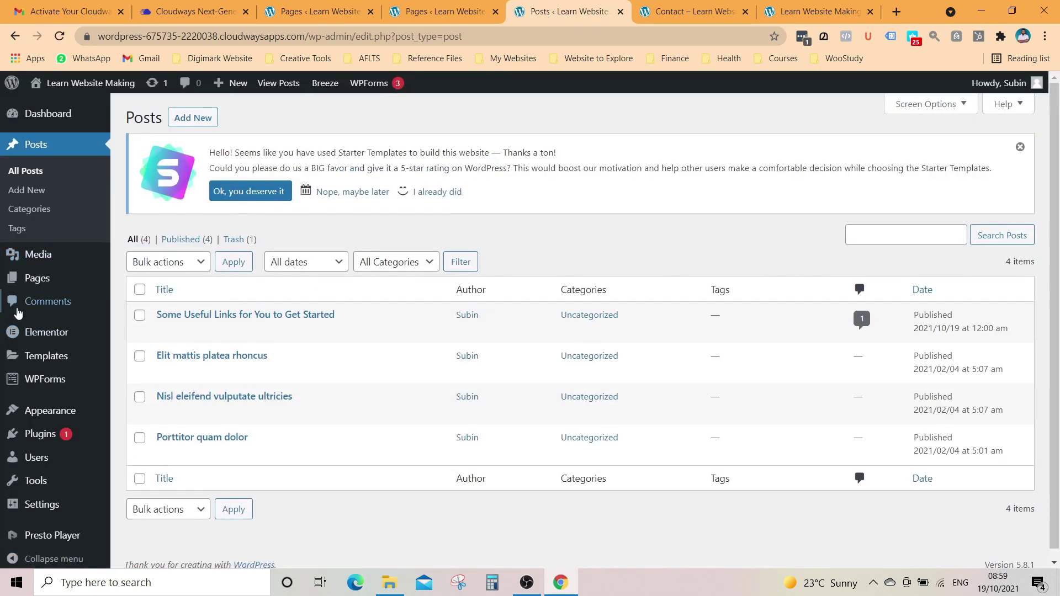
pyautogui.moveTo(44, 277)
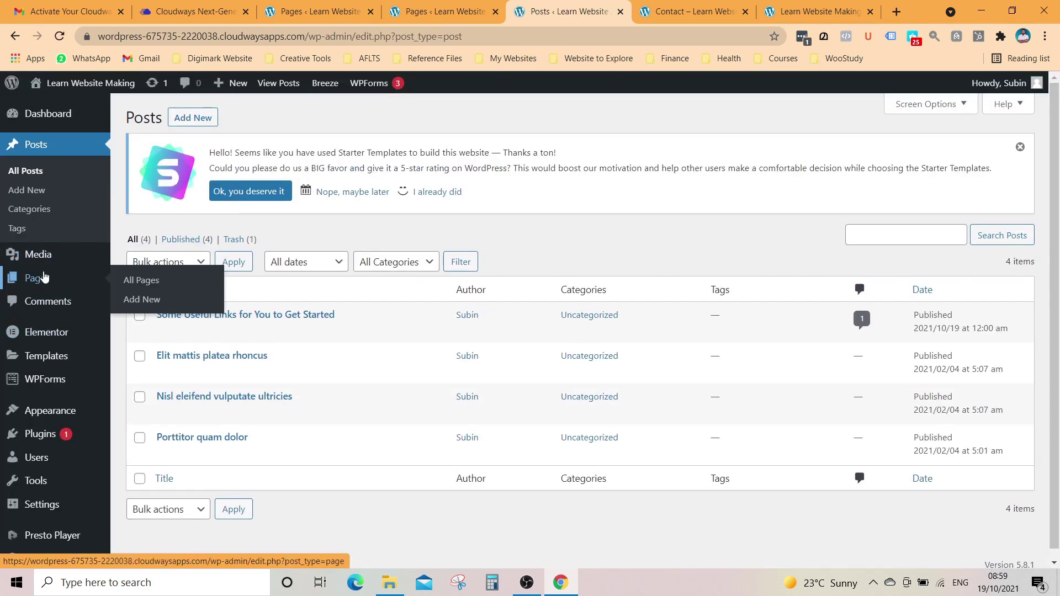
pyautogui.moveTo(40, 457)
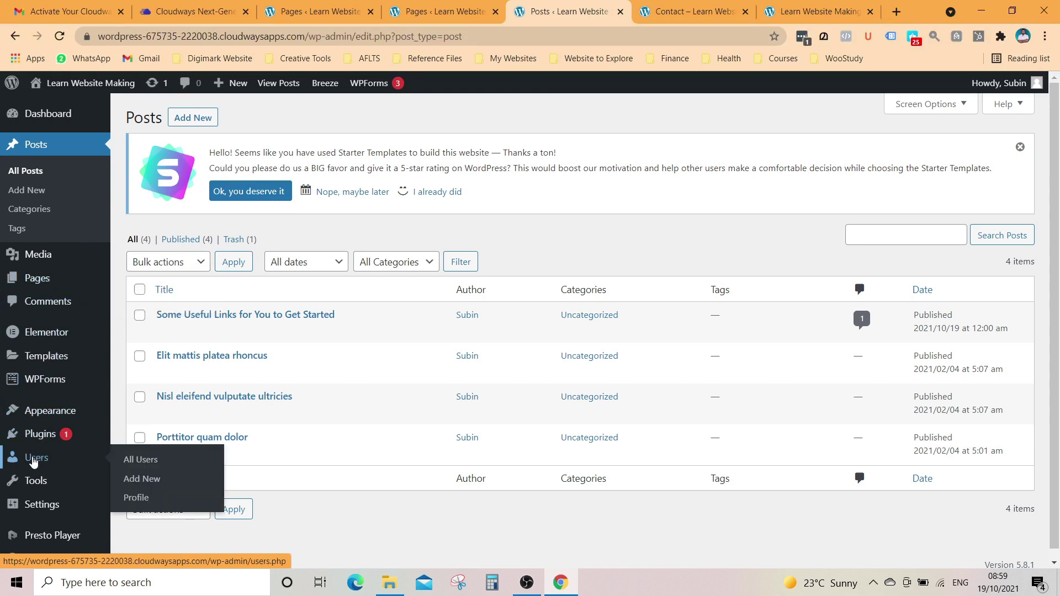
pyautogui.scroll(-1, 33, 461)
# Check the Users list showing one Administrator with 4 posts, then switch to the live Contact Me page.
pyautogui.click(143, 451)
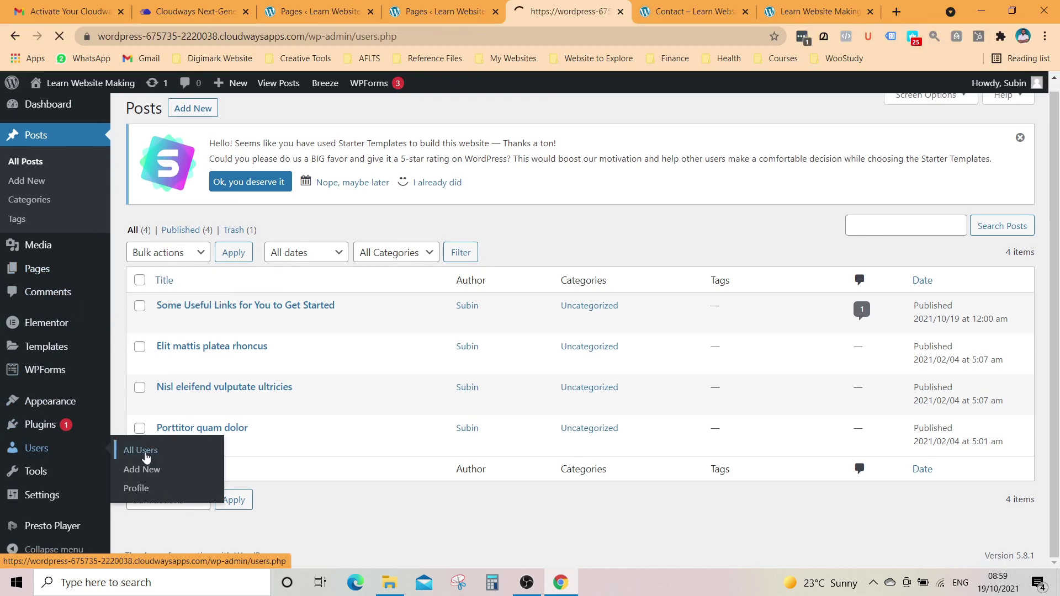
pyautogui.moveTo(245, 331)
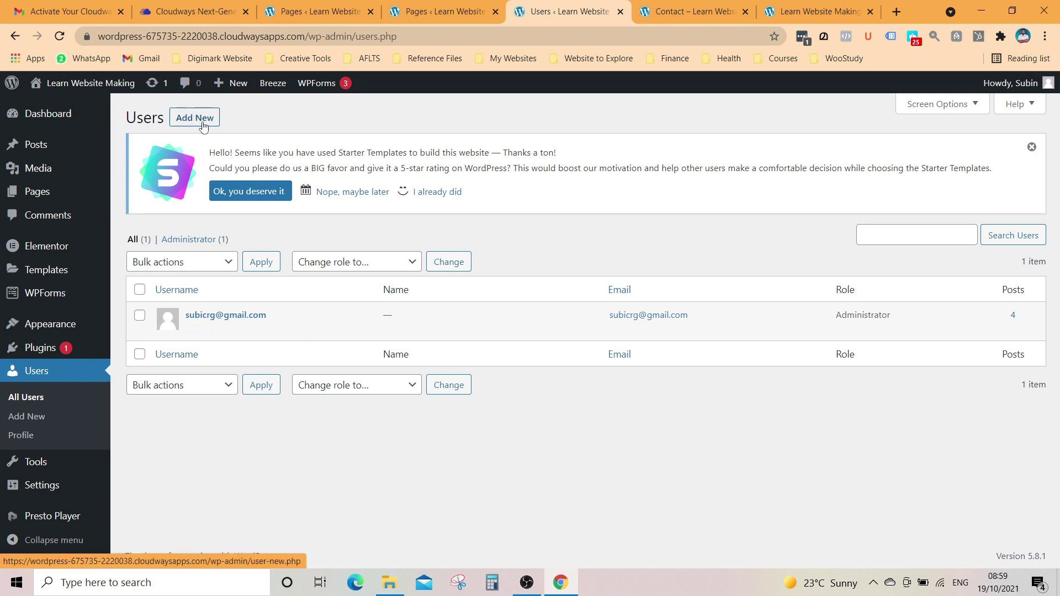
pyautogui.moveTo(93, 496)
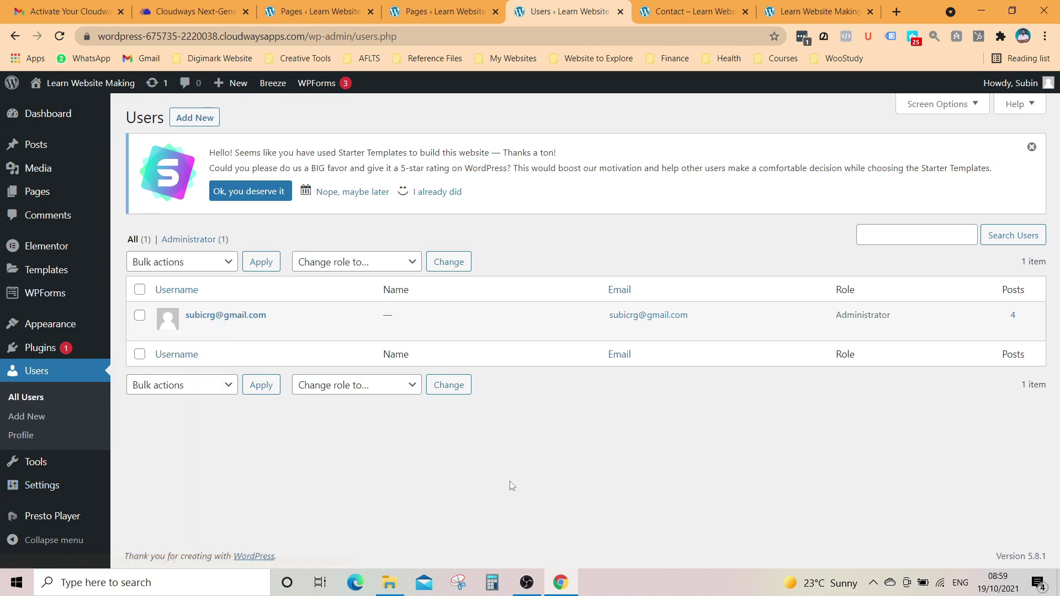
pyautogui.click(670, 4)
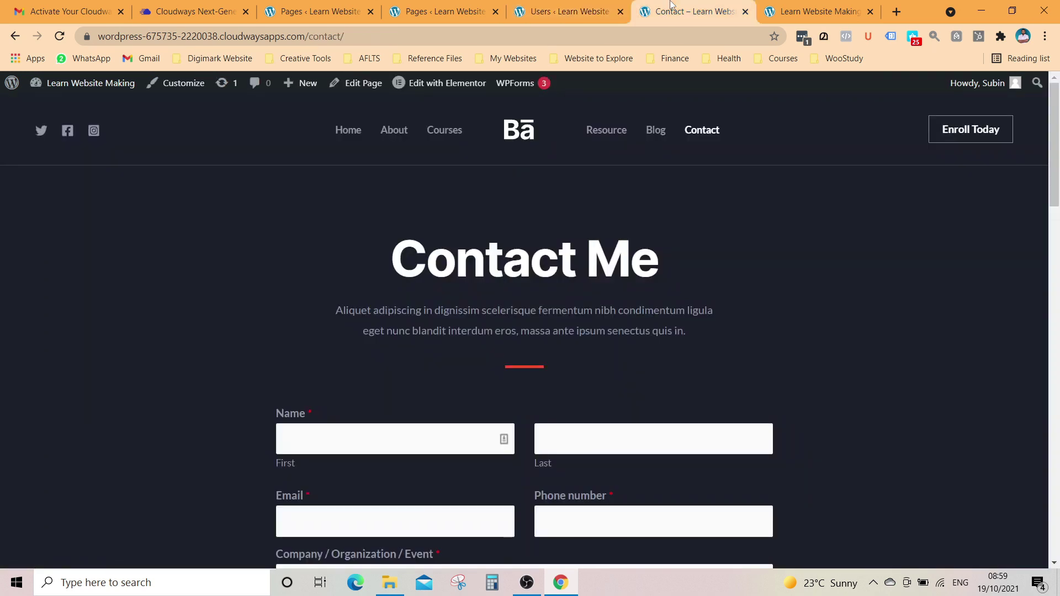
# Go to the homepage and scroll past the hero, About Me and My Experience sections to the video.
pyautogui.click(347, 131)
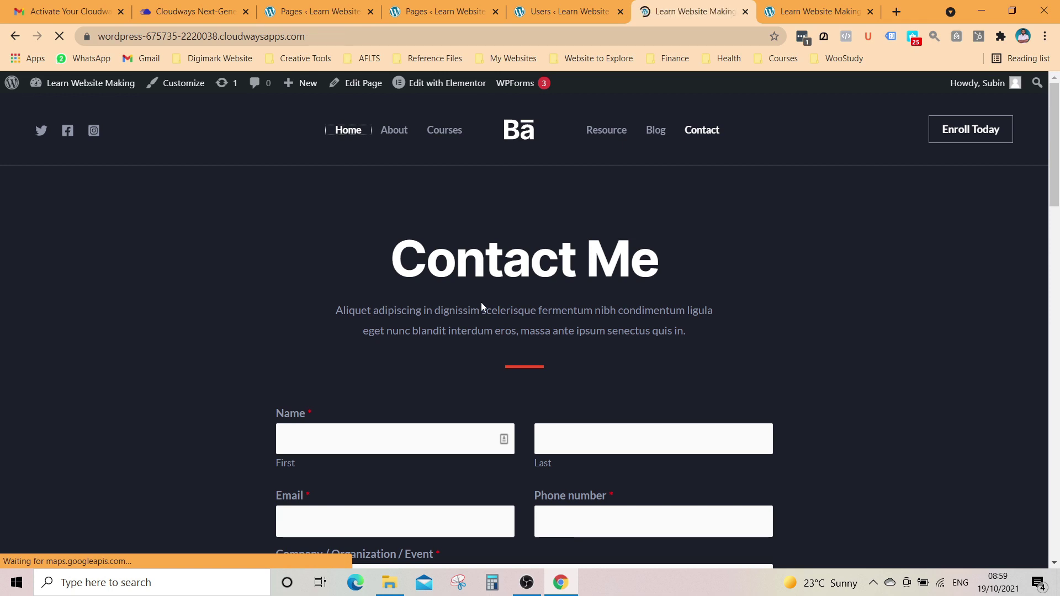
pyautogui.scroll(-2, 354, 282)
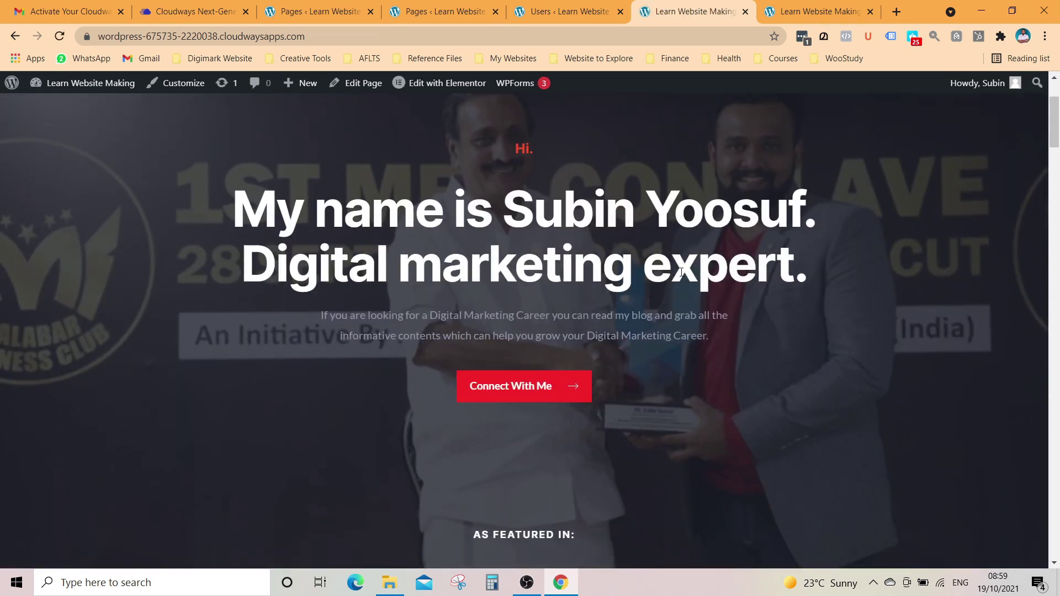
pyautogui.scroll(-1, 636, 310)
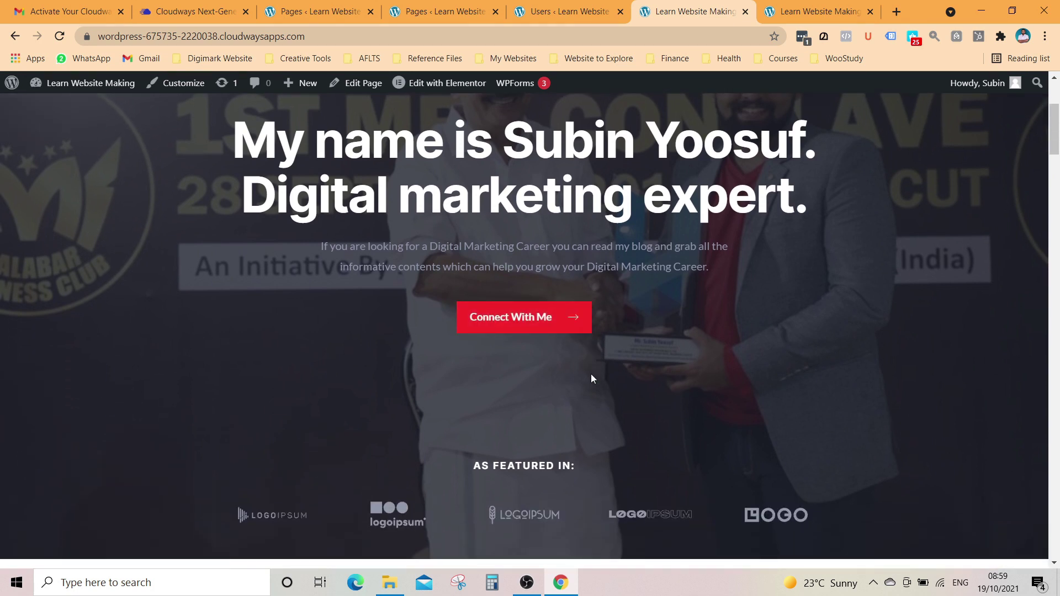
pyautogui.scroll(3, 591, 375)
pyautogui.scroll(-7, 591, 374)
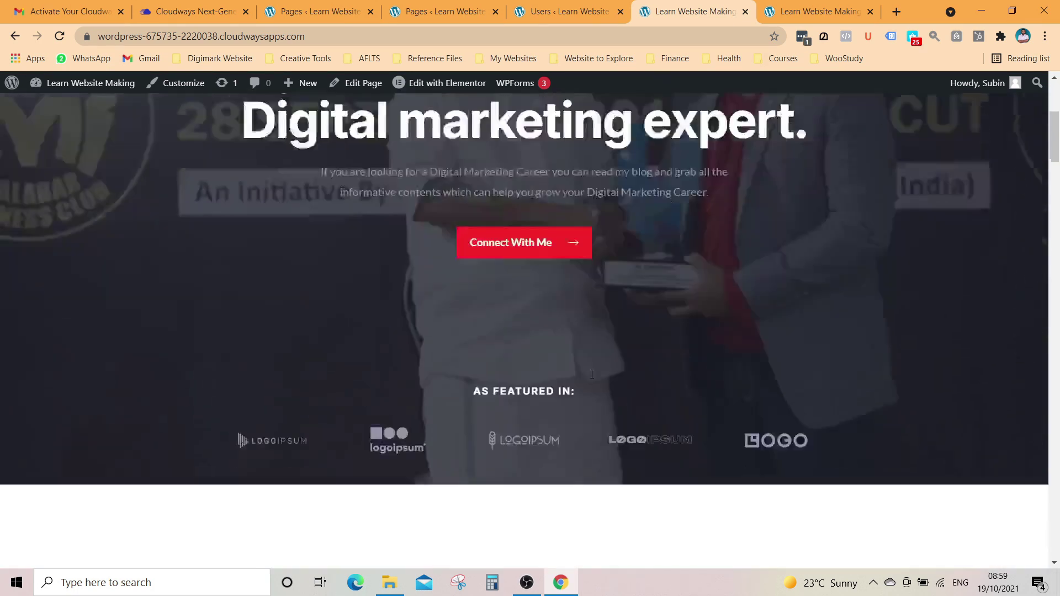
pyautogui.scroll(-9, 592, 375)
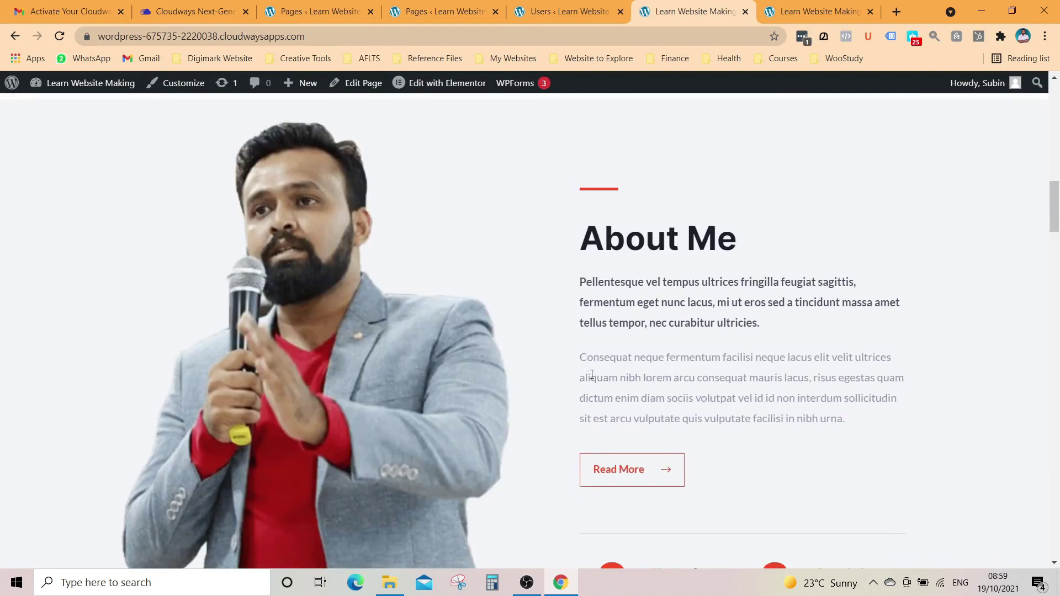
pyautogui.scroll(-4, 592, 378)
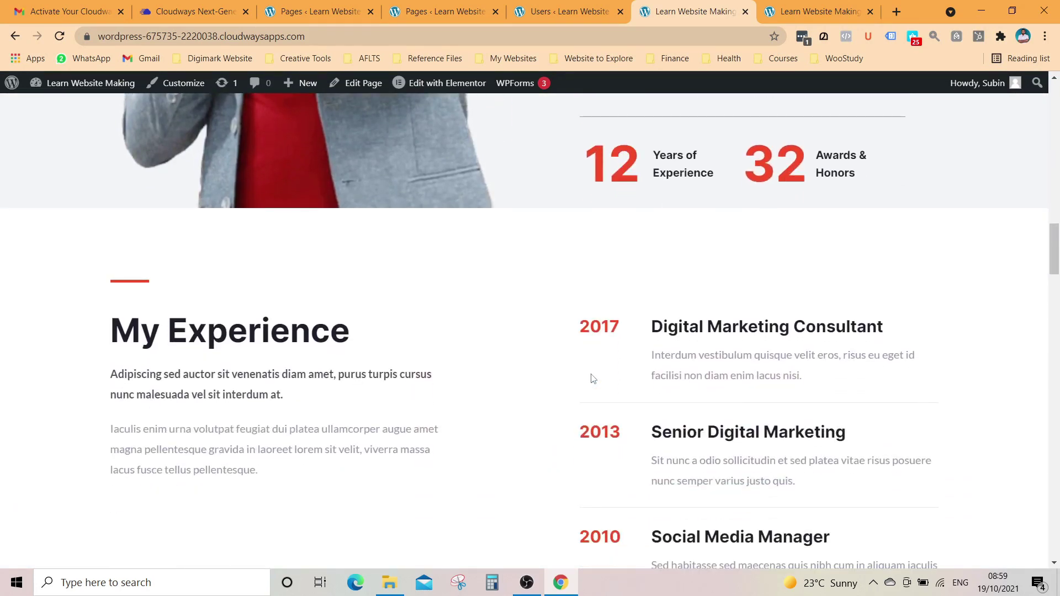
pyautogui.scroll(-6, 592, 379)
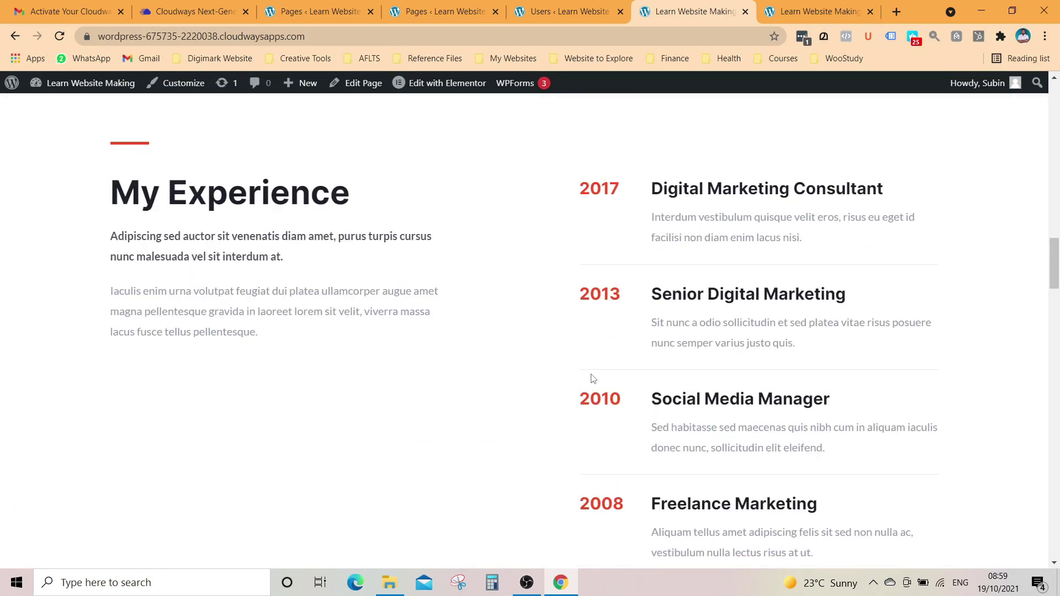
pyautogui.scroll(-1, 592, 373)
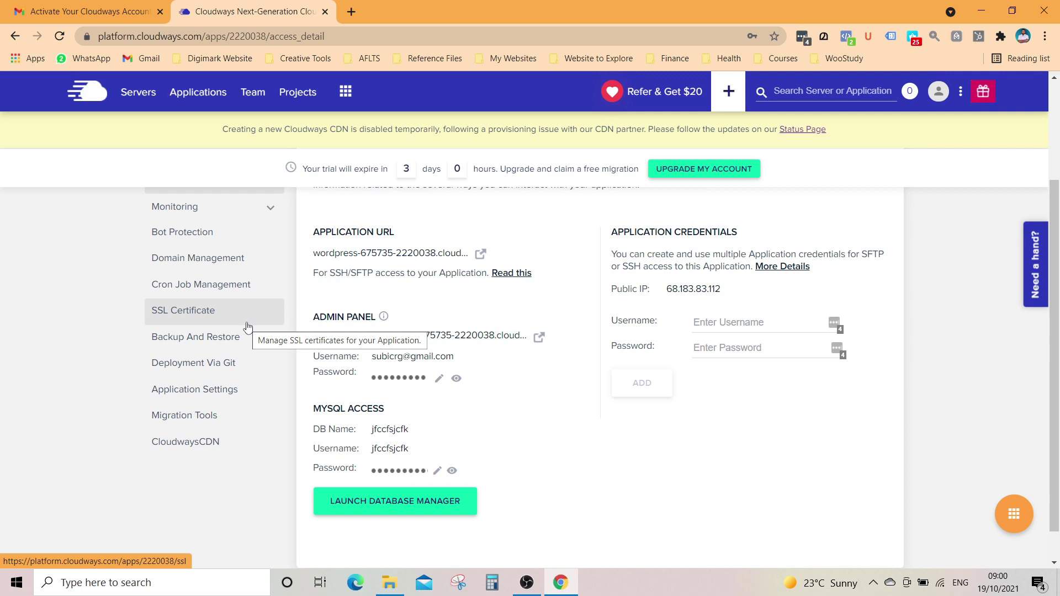
# Go from the Access Details page to Account settings through the avatar menu.
pyautogui.scroll(1, 247, 327)
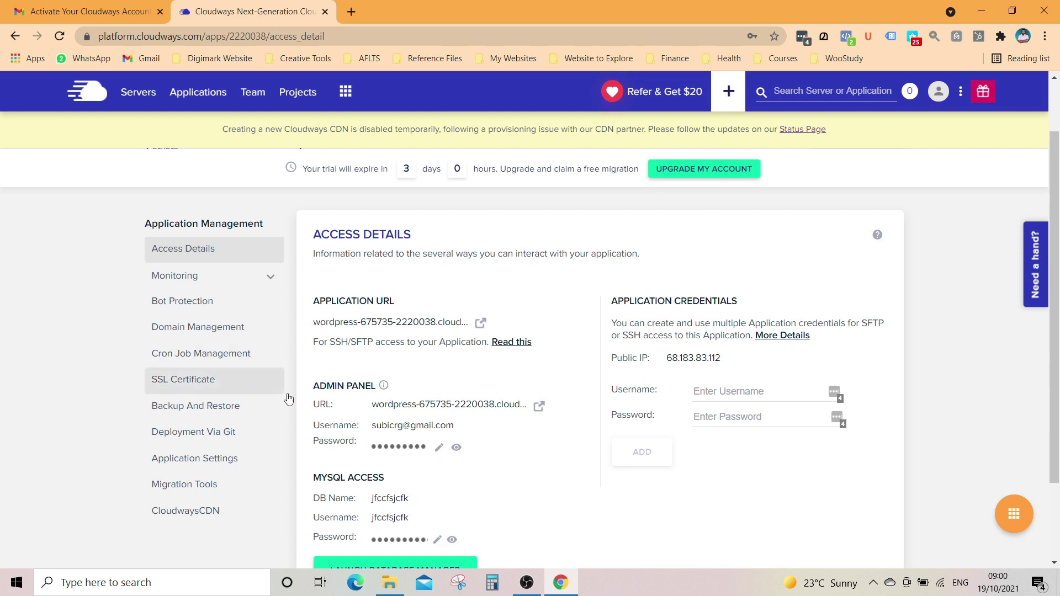
pyautogui.scroll(1, 606, 319)
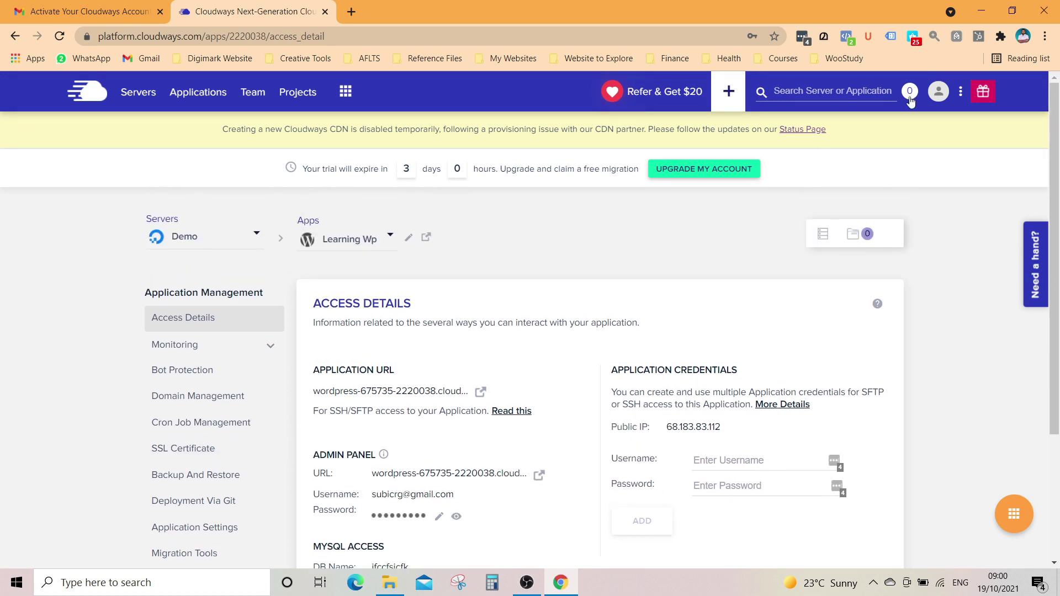
pyautogui.click(938, 93)
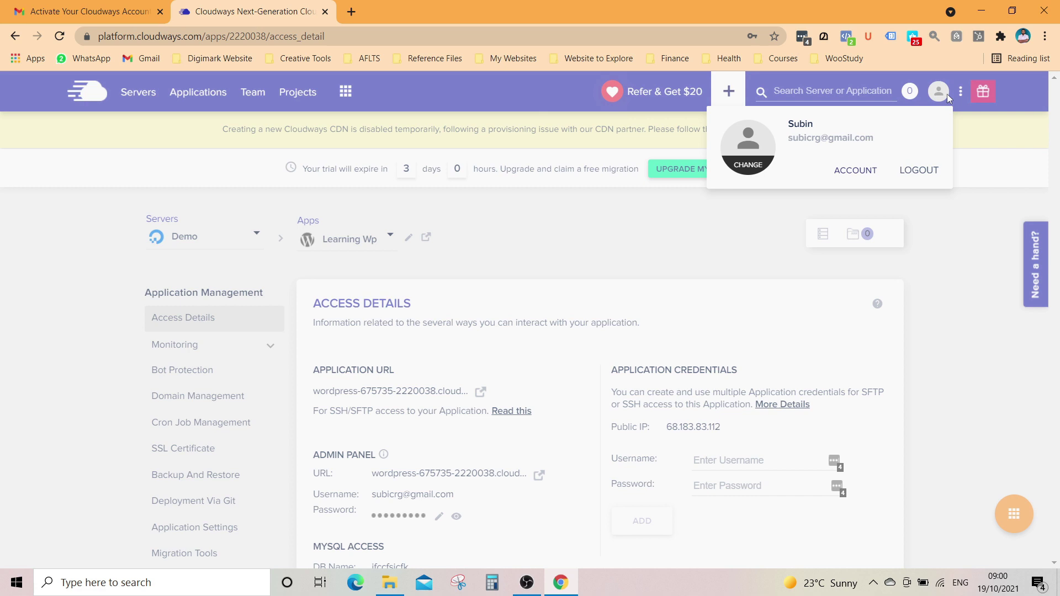
pyautogui.click(855, 170)
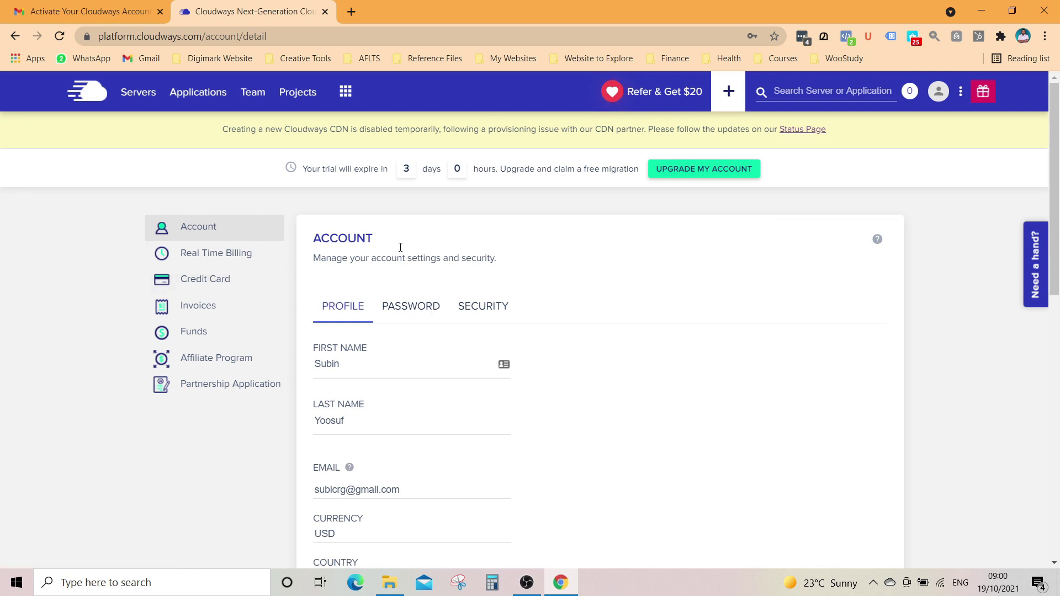
# Review the saved credit card, trial expiry notice, USD 0.00 real-time billing and the empty invoices list.
pyautogui.click(205, 280)
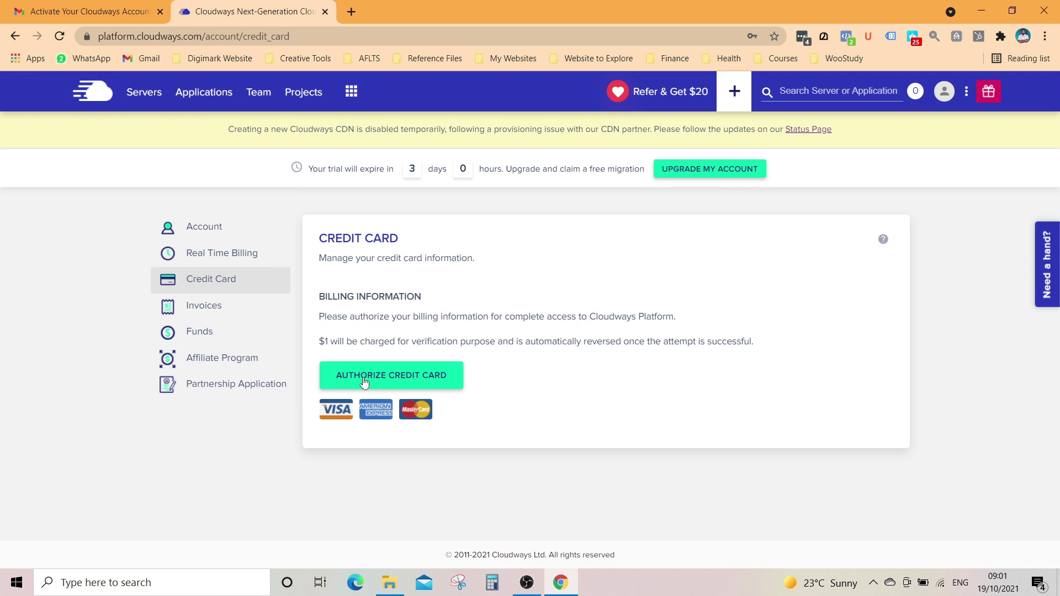
pyautogui.moveTo(307, 171); pyautogui.dragTo(645, 169)
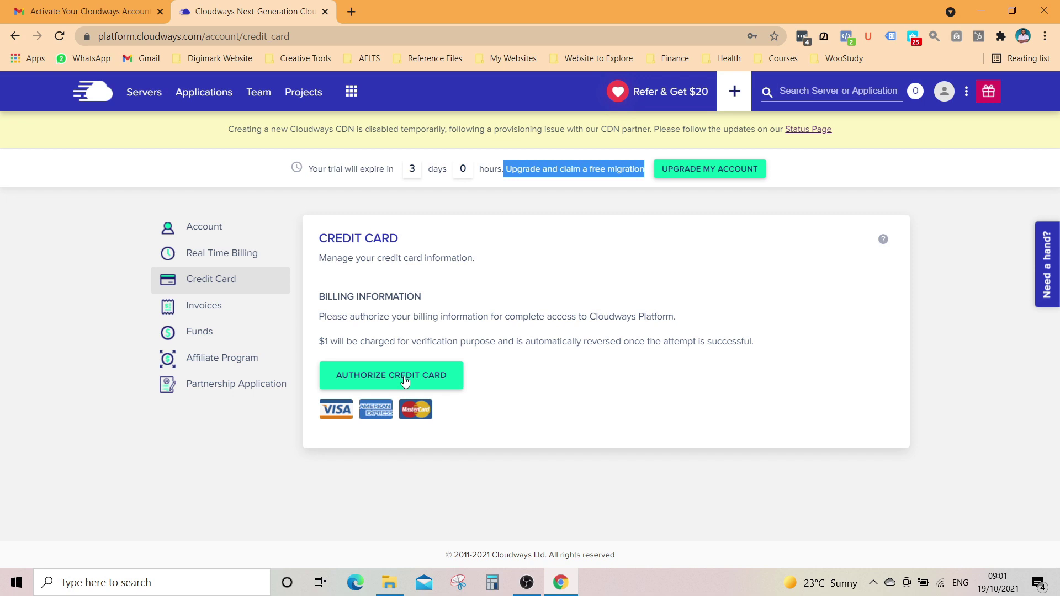
pyautogui.click(225, 250)
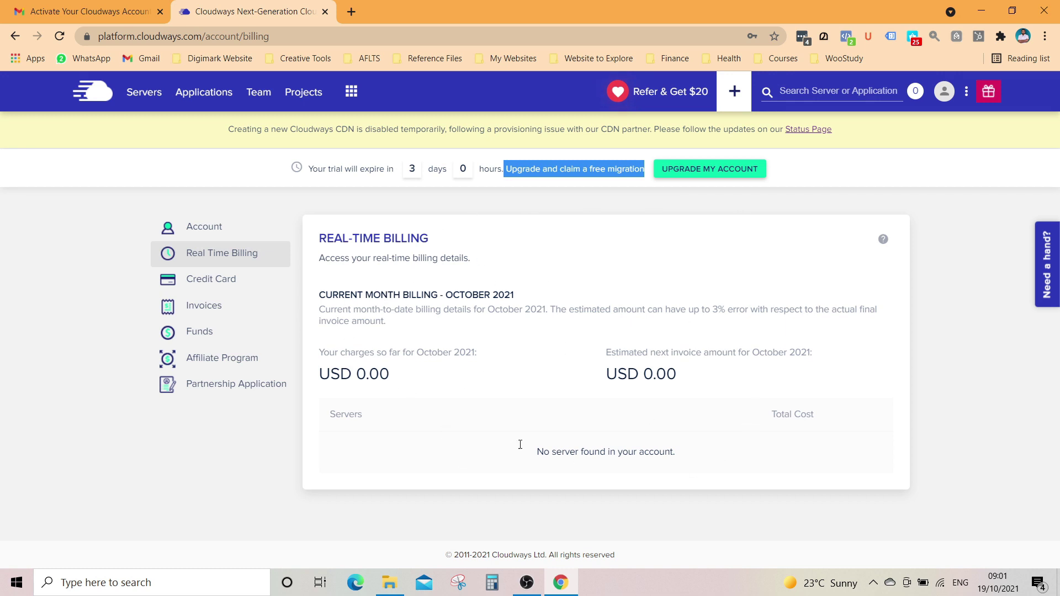
pyautogui.click(223, 313)
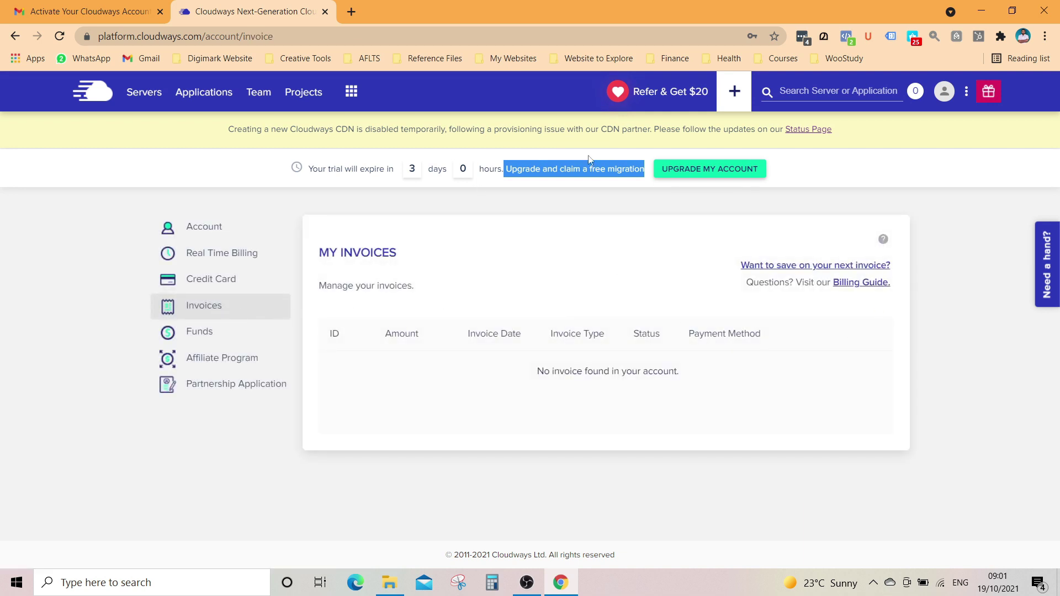
# Return to the Profile tab and scroll down to the Cancel Your Account section.
pyautogui.click(198, 227)
pyautogui.scroll(-4, 456, 307)
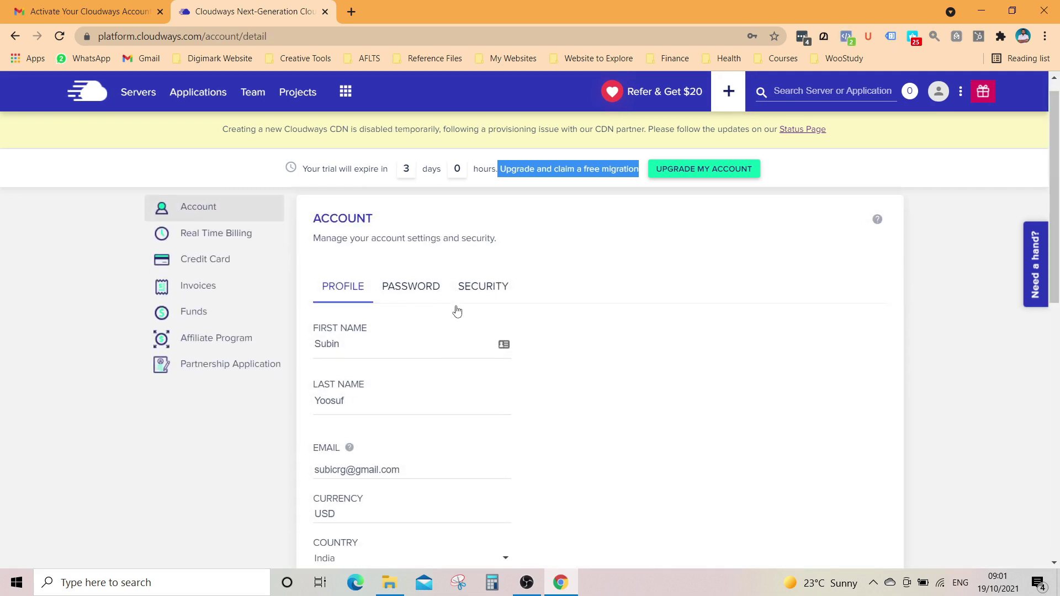
pyautogui.scroll(-8, 368, 333)
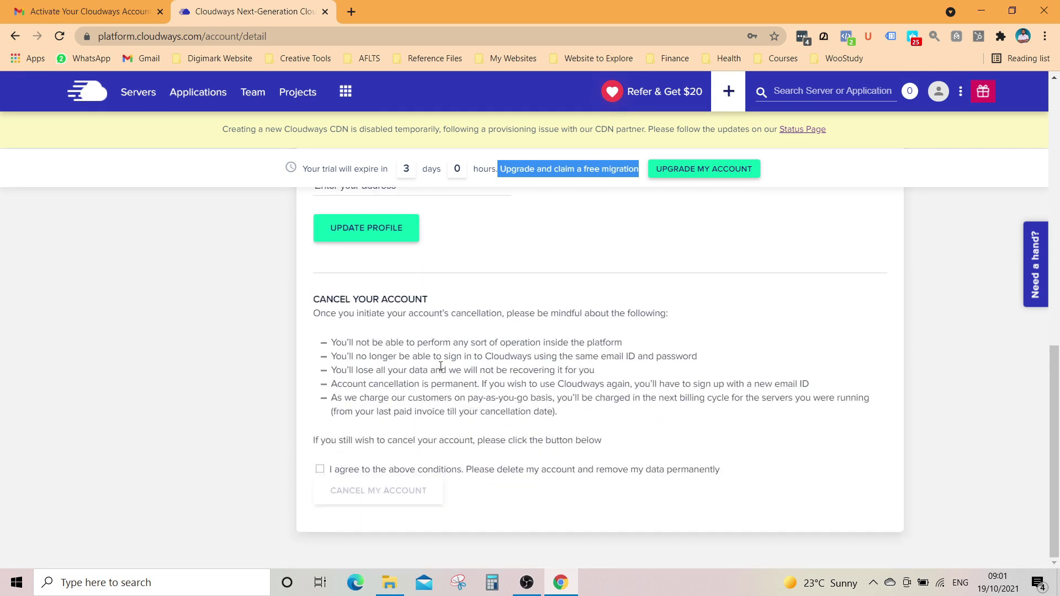
# Tick and then untick the cancellation 'I agree' checkbox so the account stays active.
pyautogui.click(320, 470)
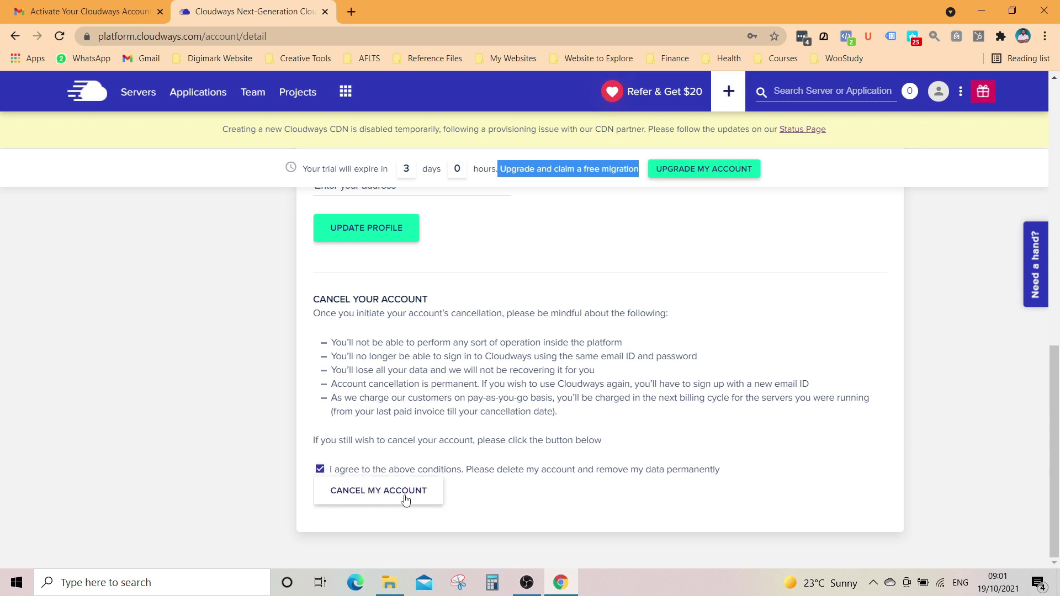
pyautogui.click(320, 470)
pyautogui.scroll(5, 627, 403)
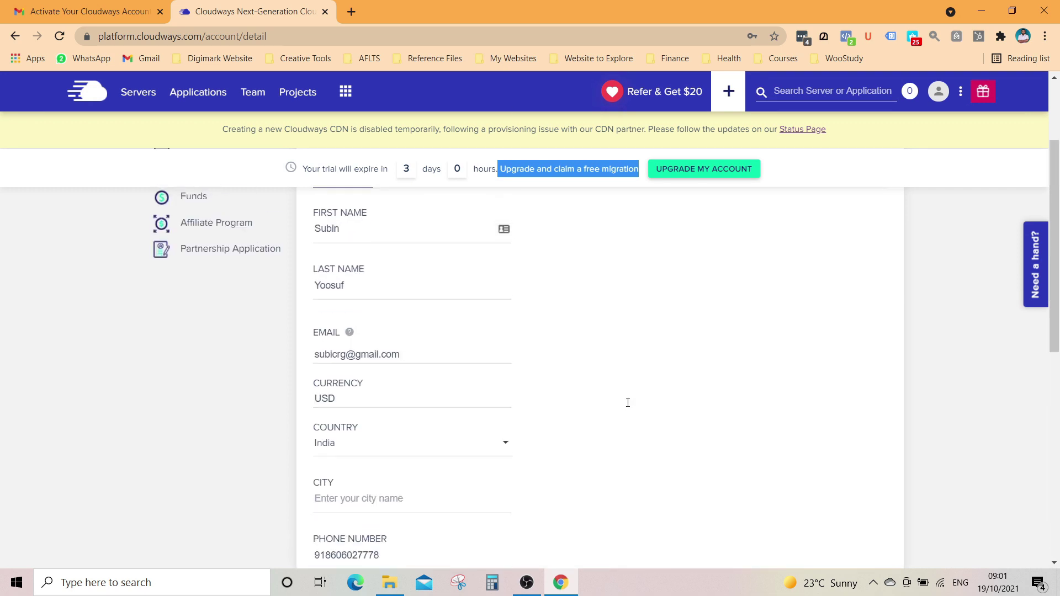
pyautogui.scroll(3, 628, 403)
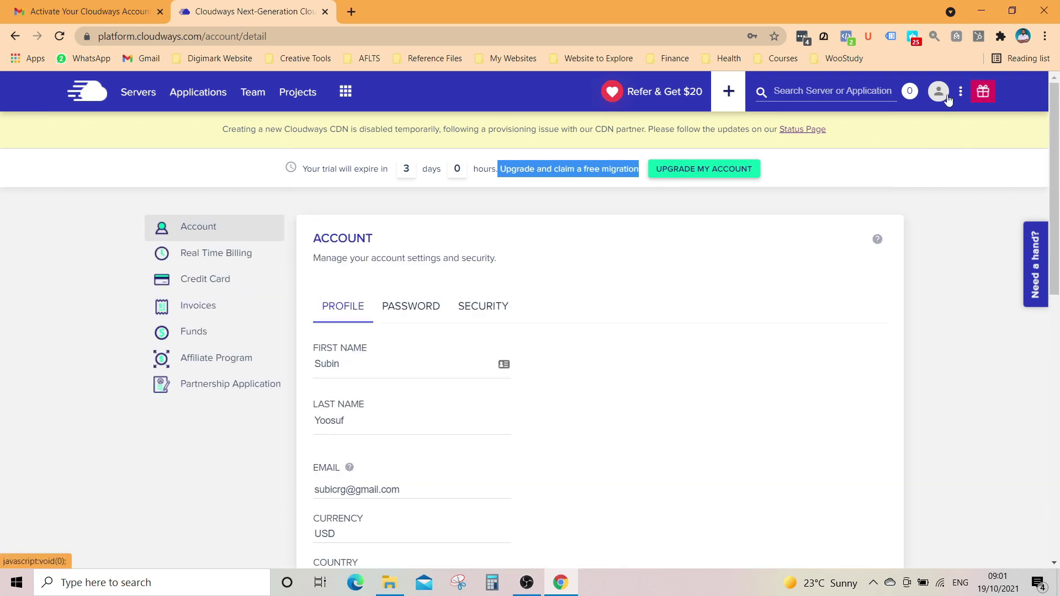
pyautogui.click(941, 93)
# Log out and sign back in with the other saved Chrome login, reaching the verification-code field.
pyautogui.click(927, 176)
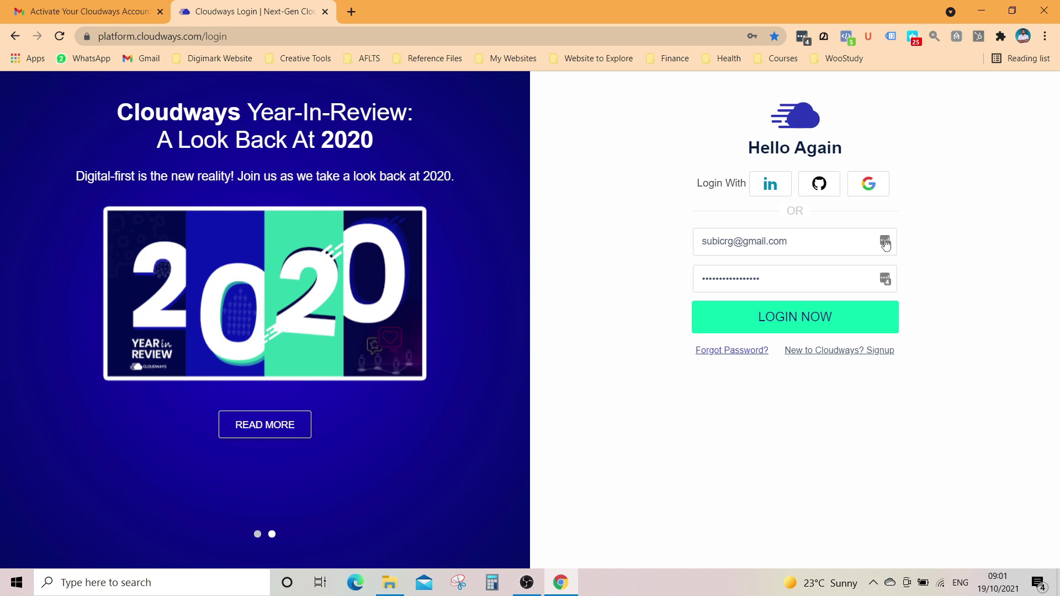
pyautogui.click(885, 244)
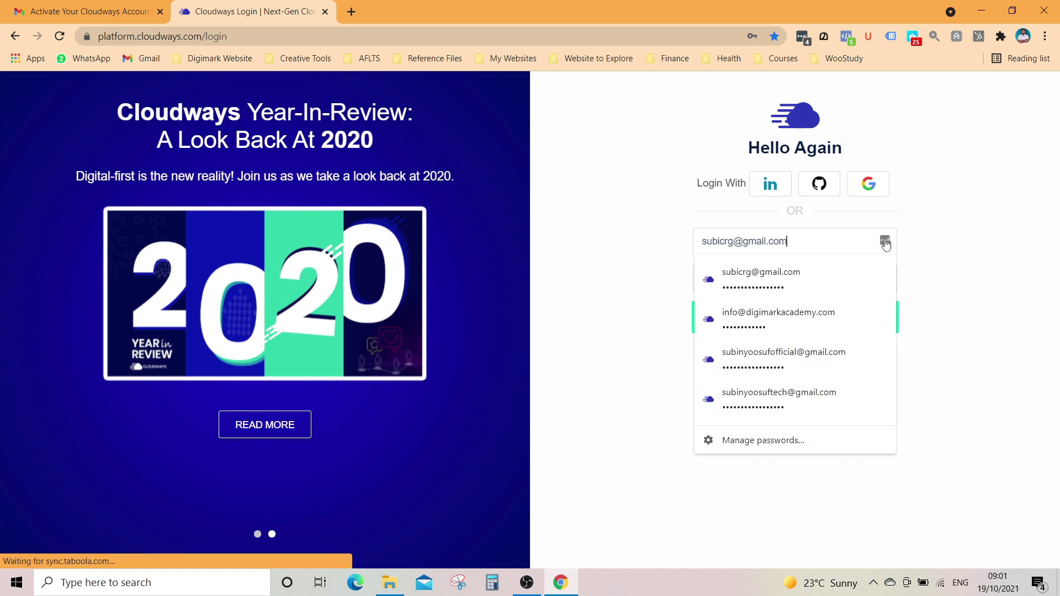
pyautogui.click(730, 409)
pyautogui.click(789, 316)
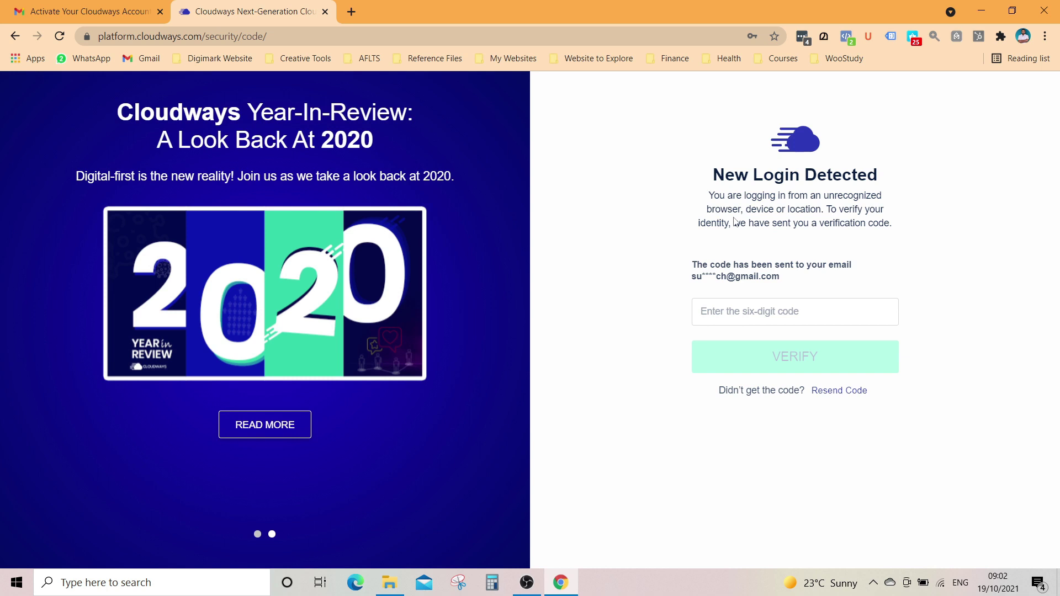
pyautogui.moveTo(715, 177); pyautogui.dragTo(883, 180)
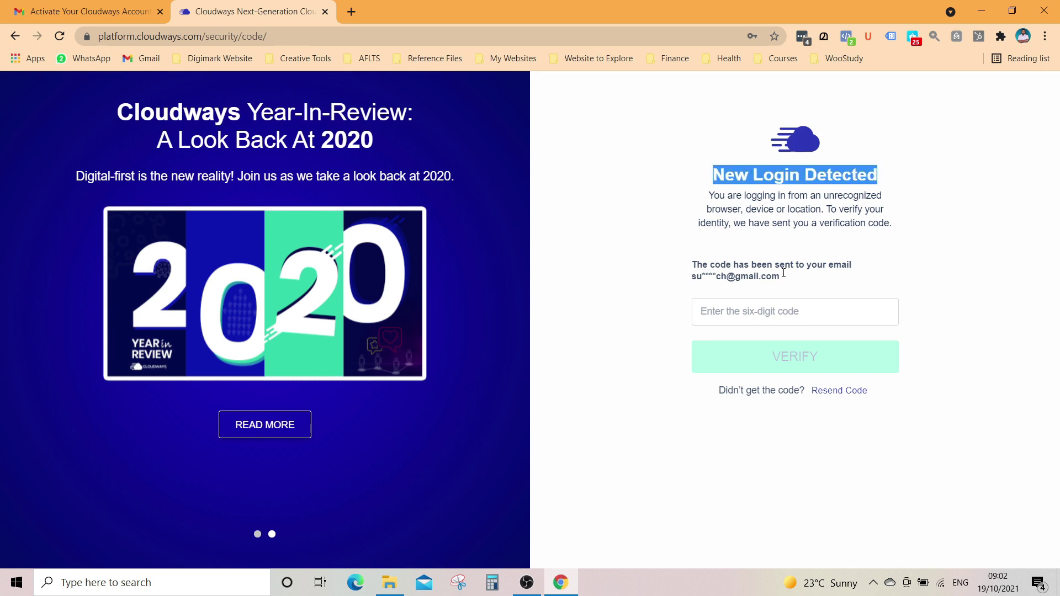
pyautogui.click(748, 310)
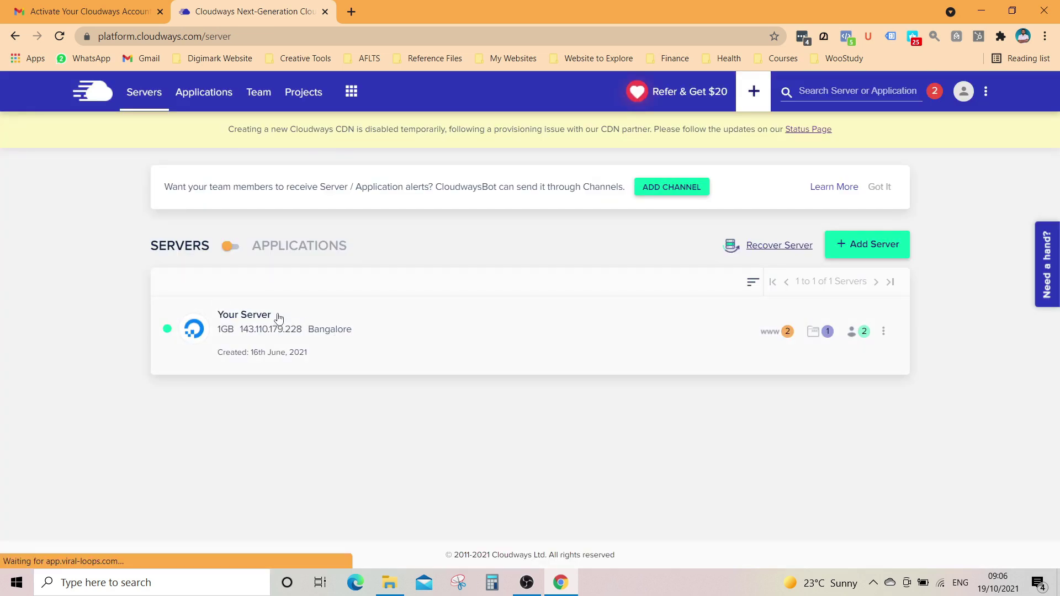
# Switch the dashboard to the Applications list, then go to Account settings from the avatar menu.
pyautogui.click(227, 248)
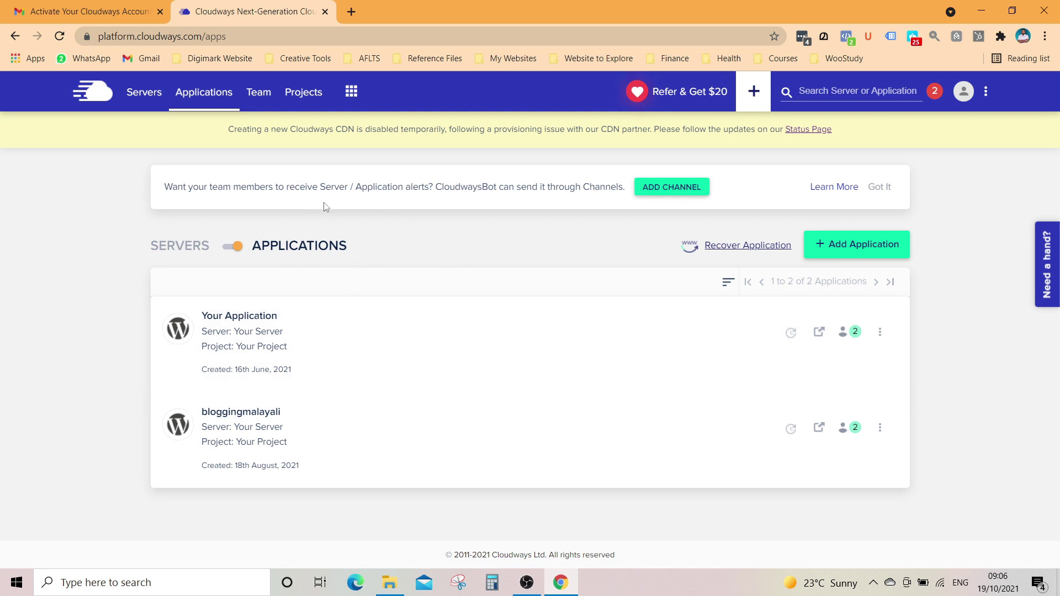
pyautogui.click(963, 92)
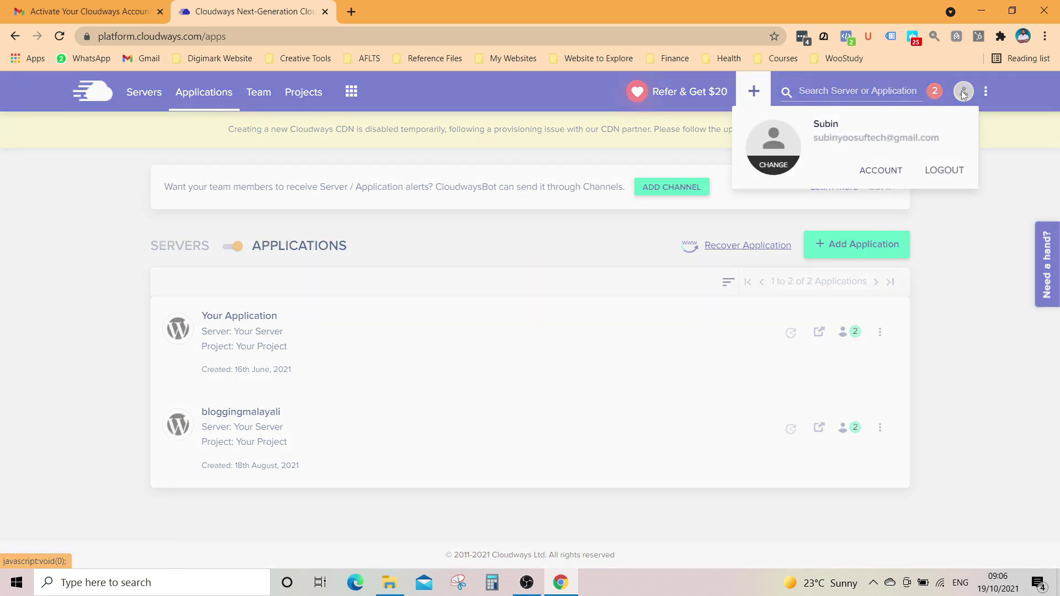
pyautogui.click(880, 171)
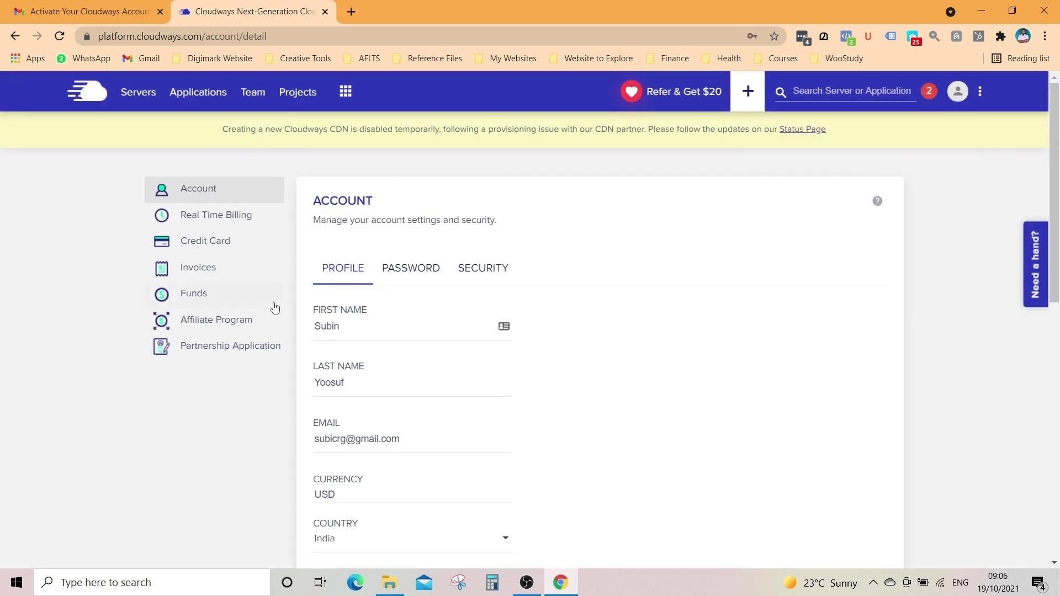
# Review October 2021 real-time charges, the USD 9.70 estimated invoice, the saved card and past invoices.
pyautogui.click(212, 218)
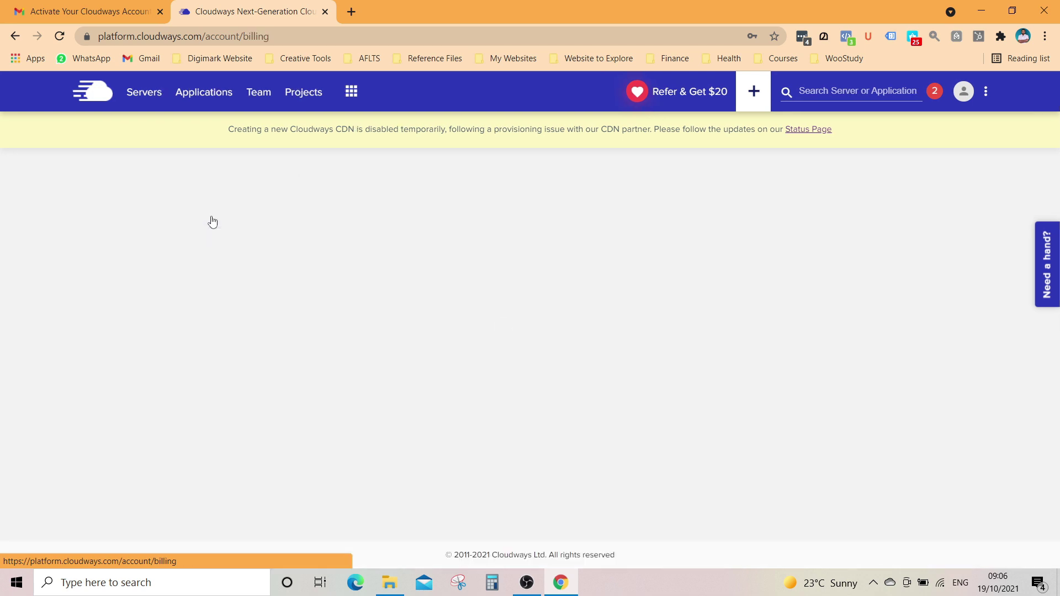
pyautogui.moveTo(388, 336); pyautogui.dragTo(505, 317)
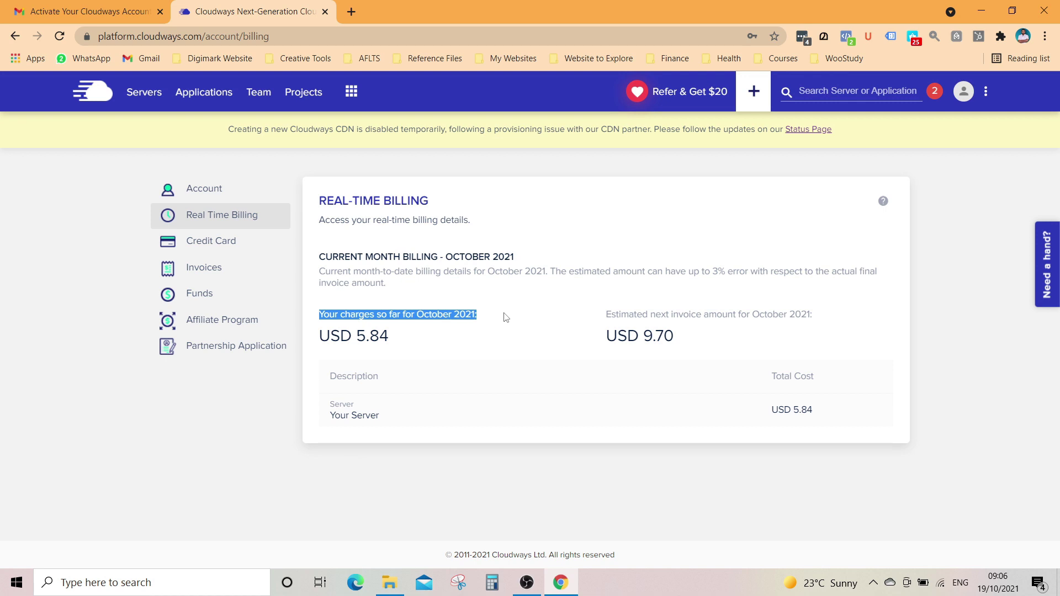
pyautogui.moveTo(609, 331); pyautogui.dragTo(708, 334)
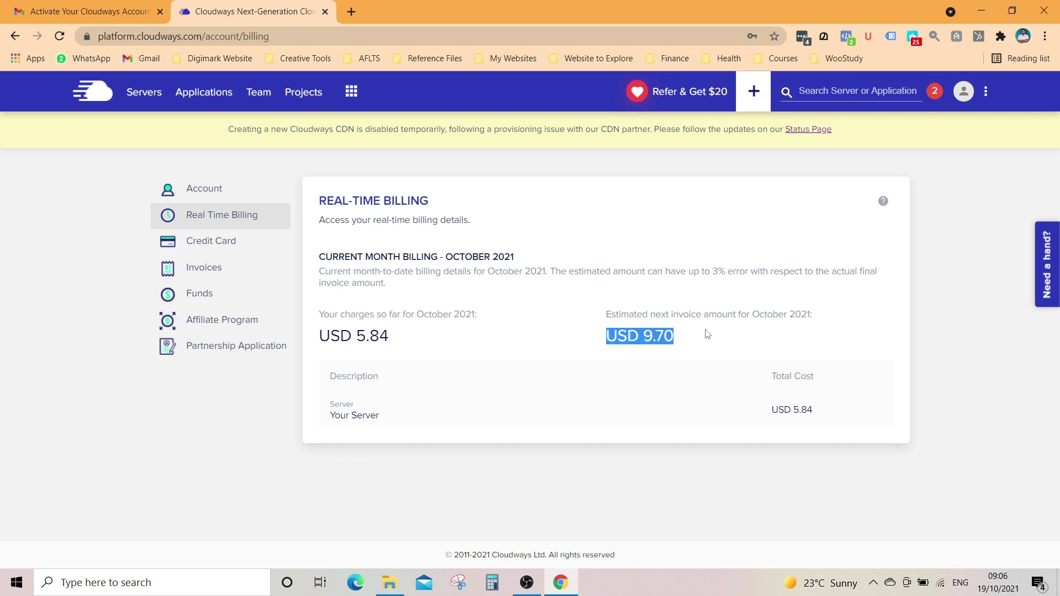
pyautogui.click(222, 243)
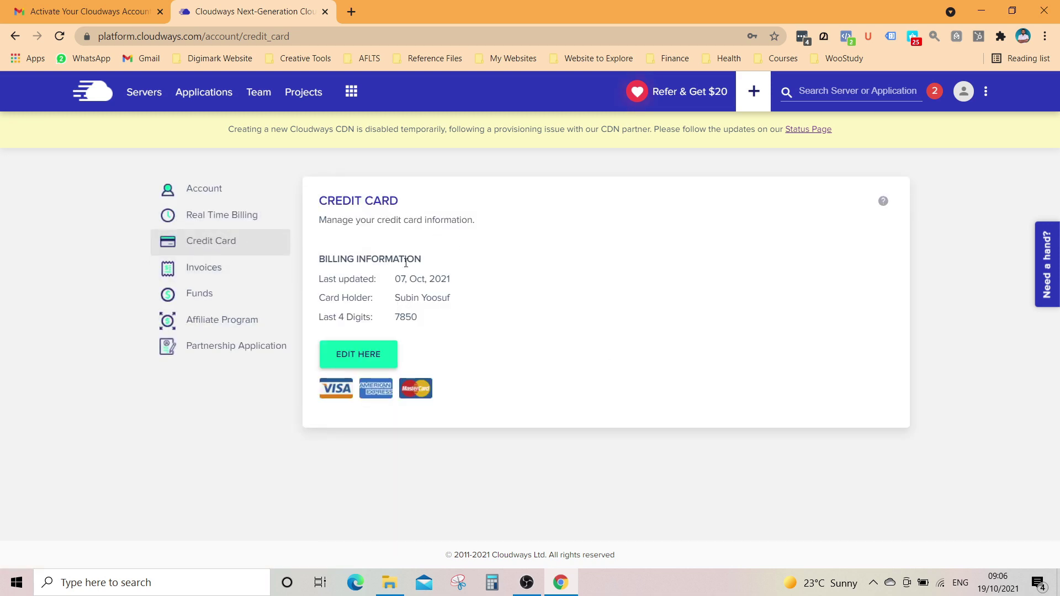
pyautogui.click(216, 272)
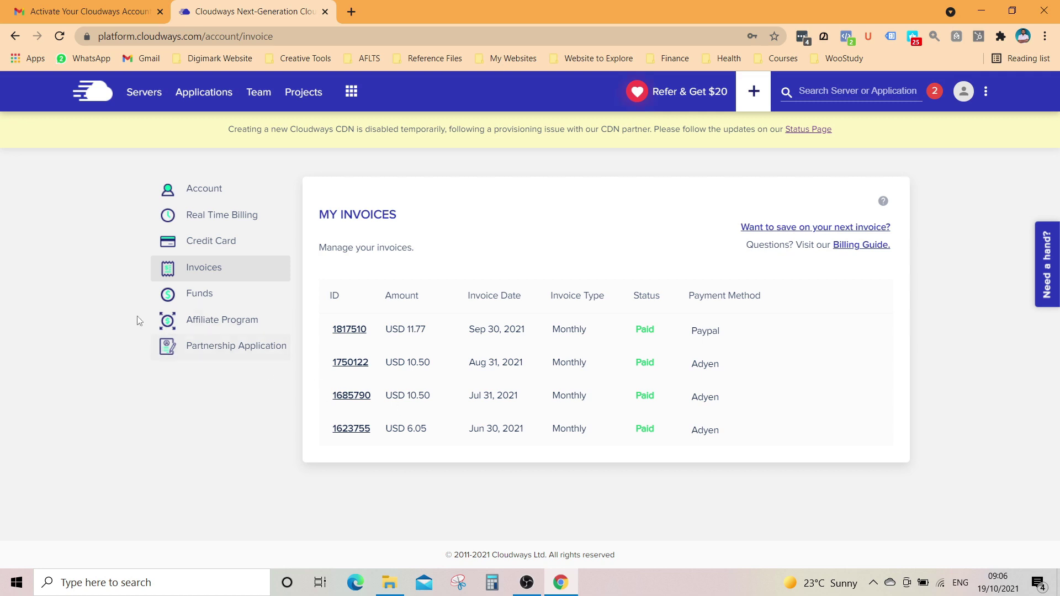
# Check the available funds, then return through the Account profile to the Servers list.
pyautogui.click(266, 299)
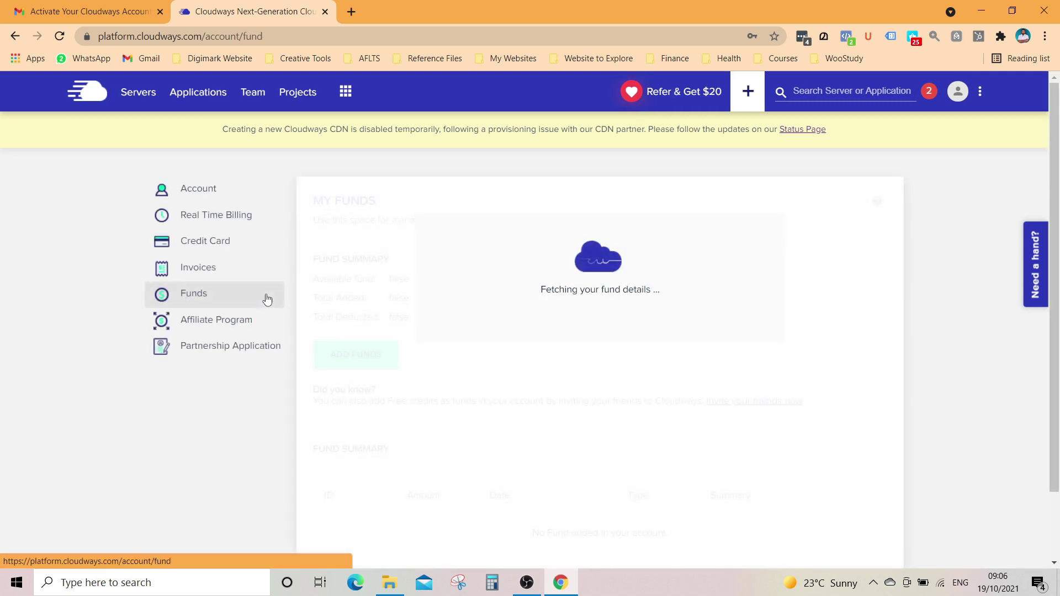
pyautogui.scroll(-1, 590, 273)
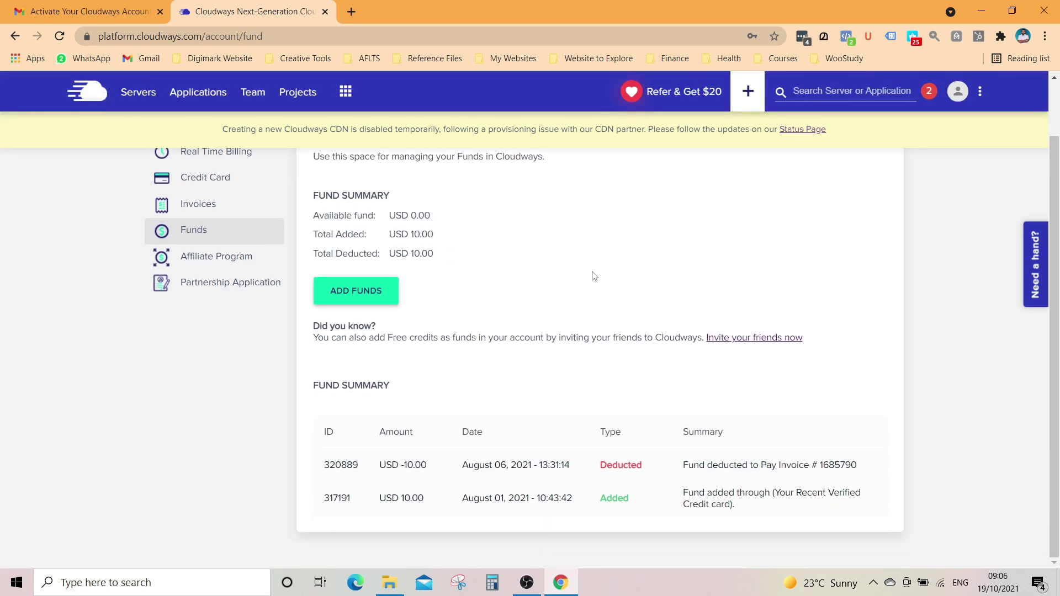
pyautogui.scroll(1, 486, 287)
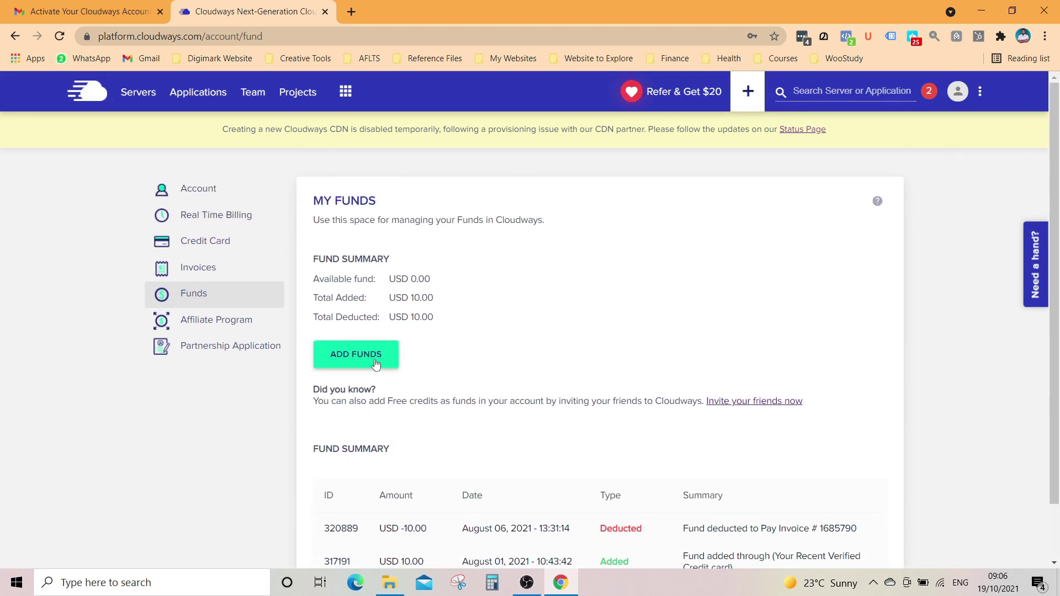
pyautogui.click(218, 193)
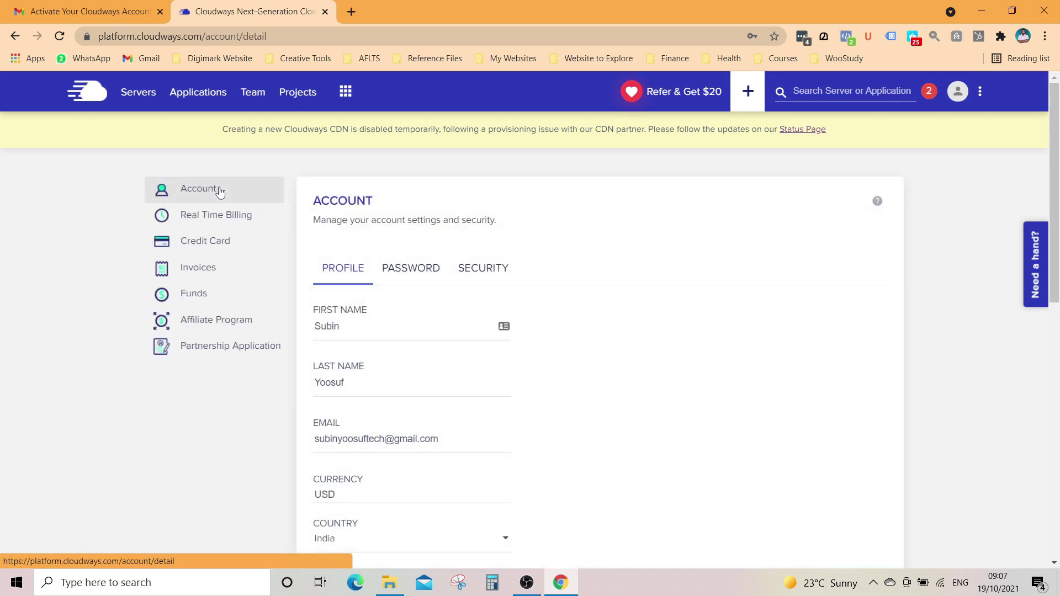
pyautogui.click(138, 99)
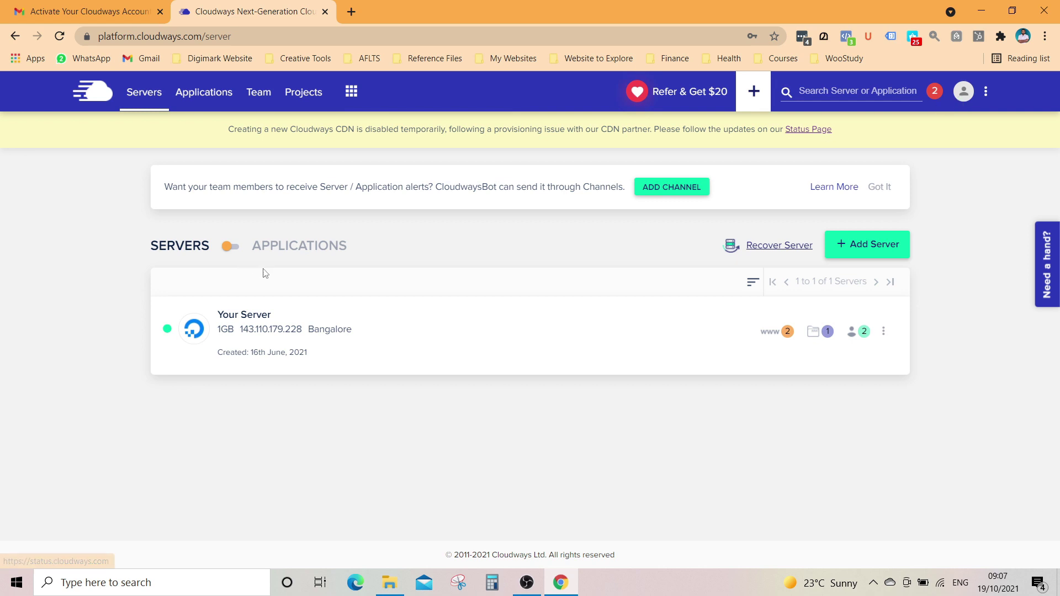
# Open Your Application from the Cloudways Applications list and scan its overview page.
pyautogui.click(227, 246)
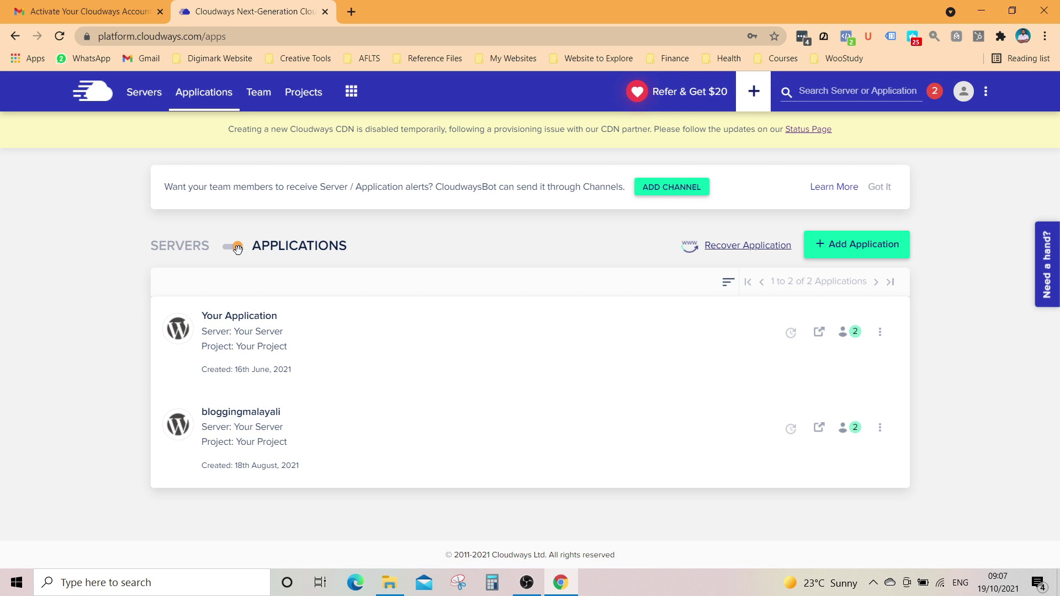
pyautogui.click(238, 320)
pyautogui.scroll(-2, 537, 330)
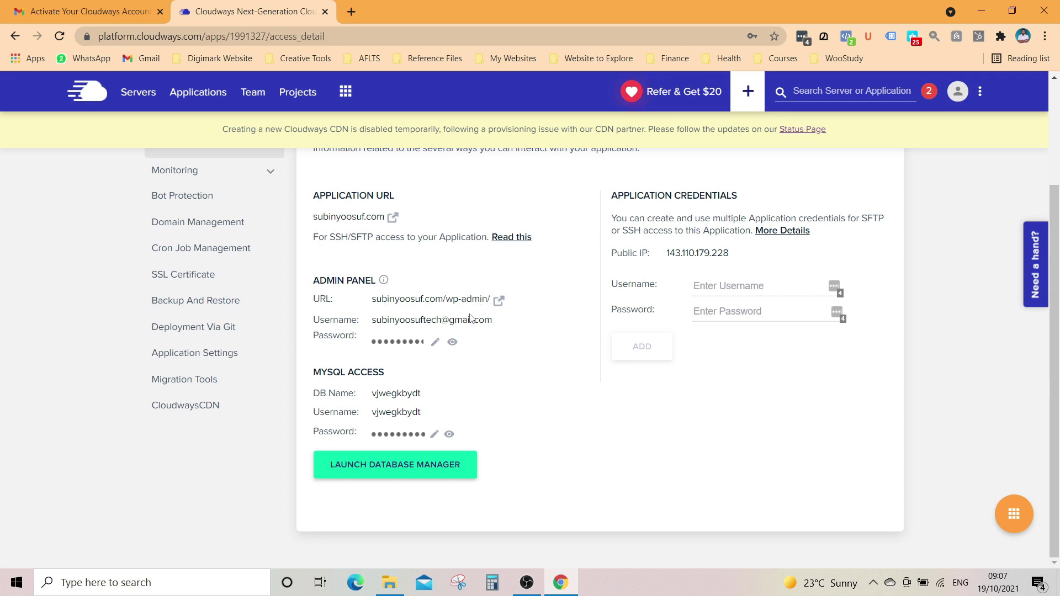
pyautogui.scroll(2, 487, 327)
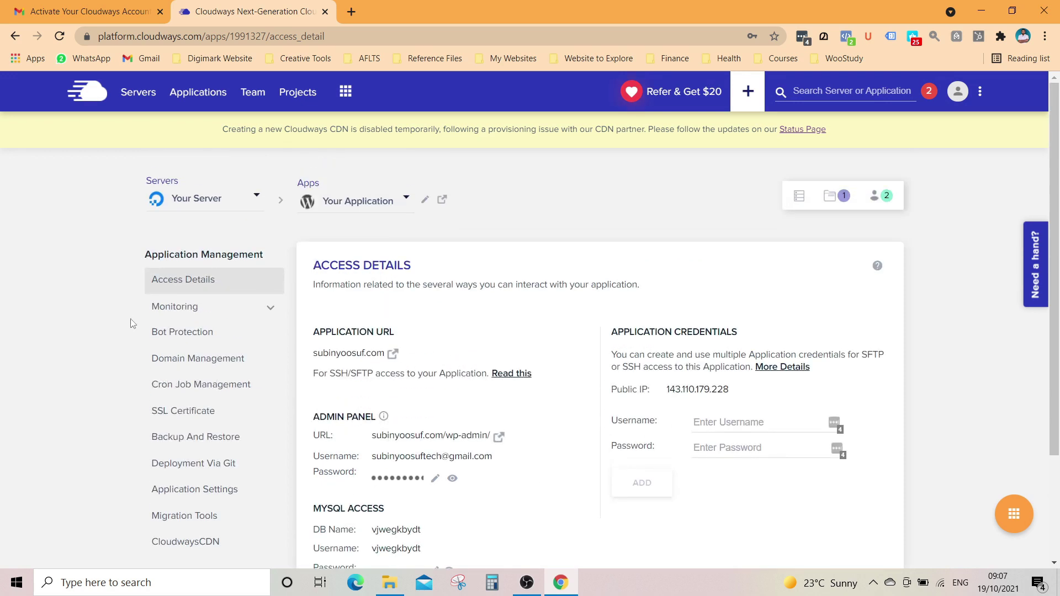
# Review the application's Domain Management and Access Details, then log out of Cloudways.
pyautogui.click(178, 364)
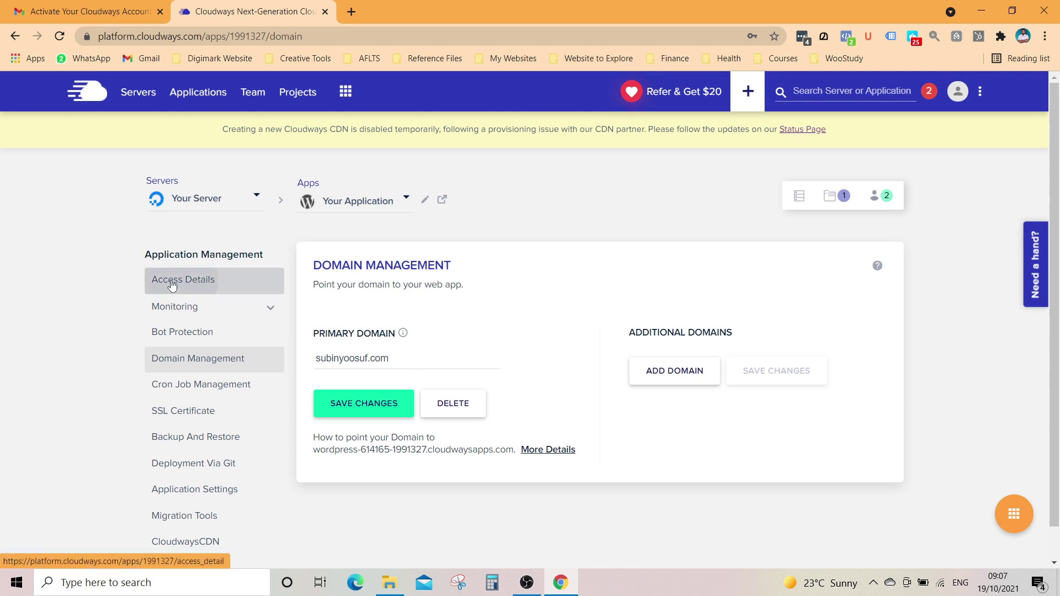
pyautogui.click(172, 285)
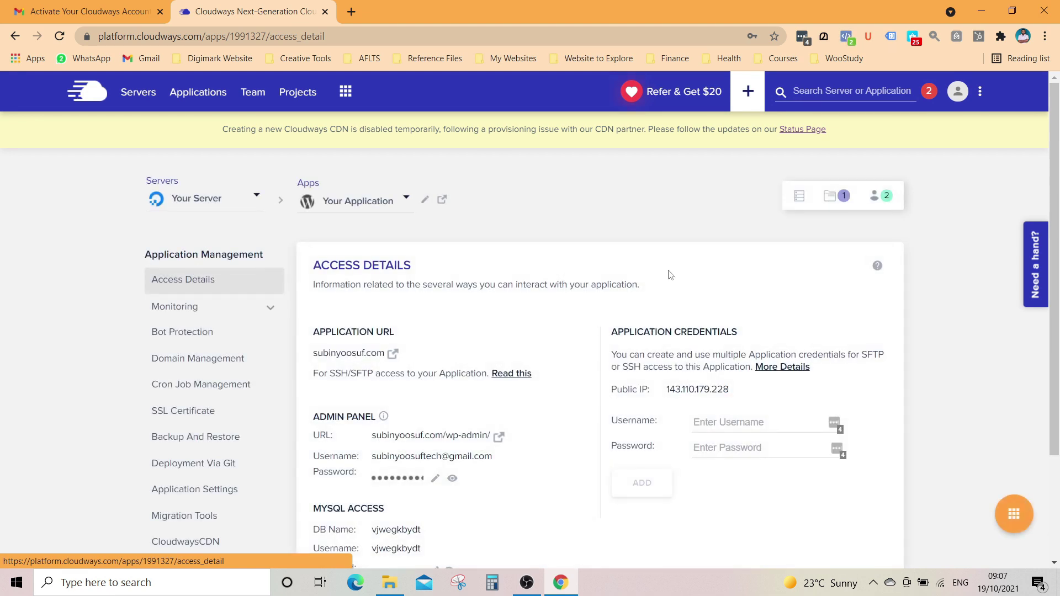
pyautogui.scroll(-3, 817, 163)
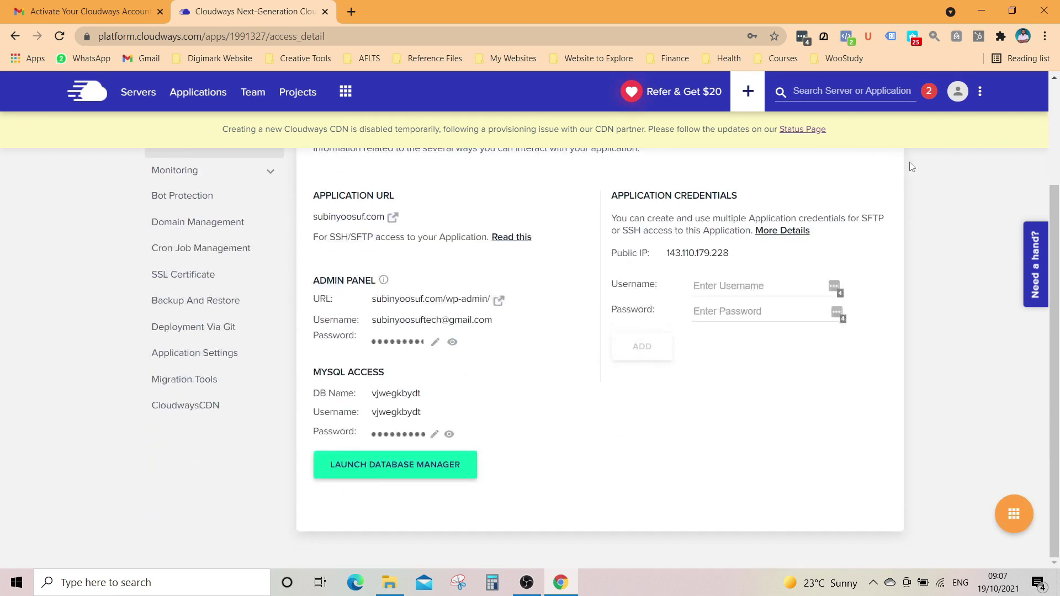
pyautogui.scroll(3, 911, 167)
pyautogui.click(958, 93)
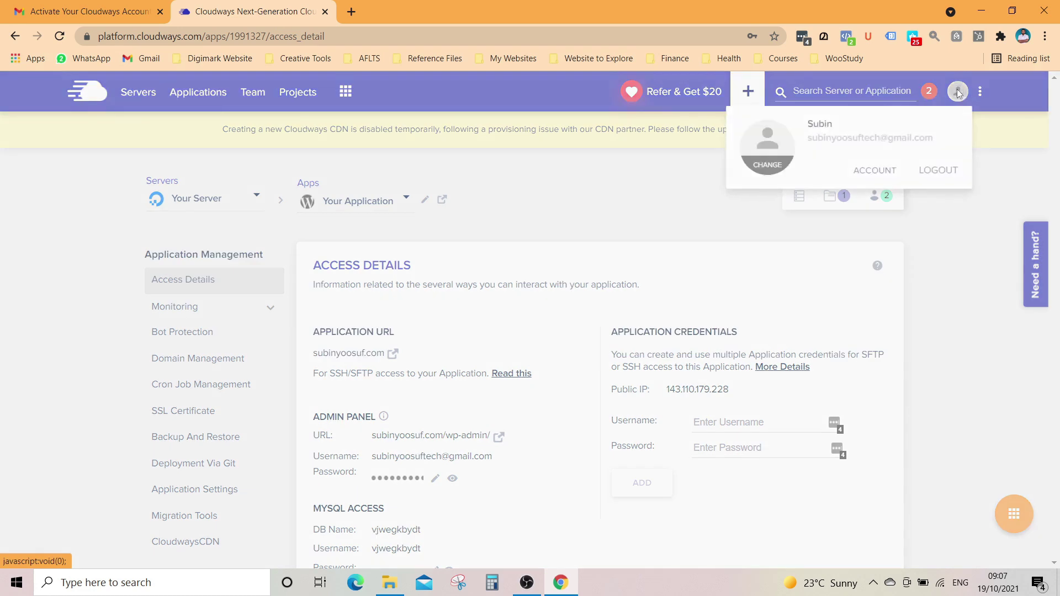
pyautogui.click(934, 171)
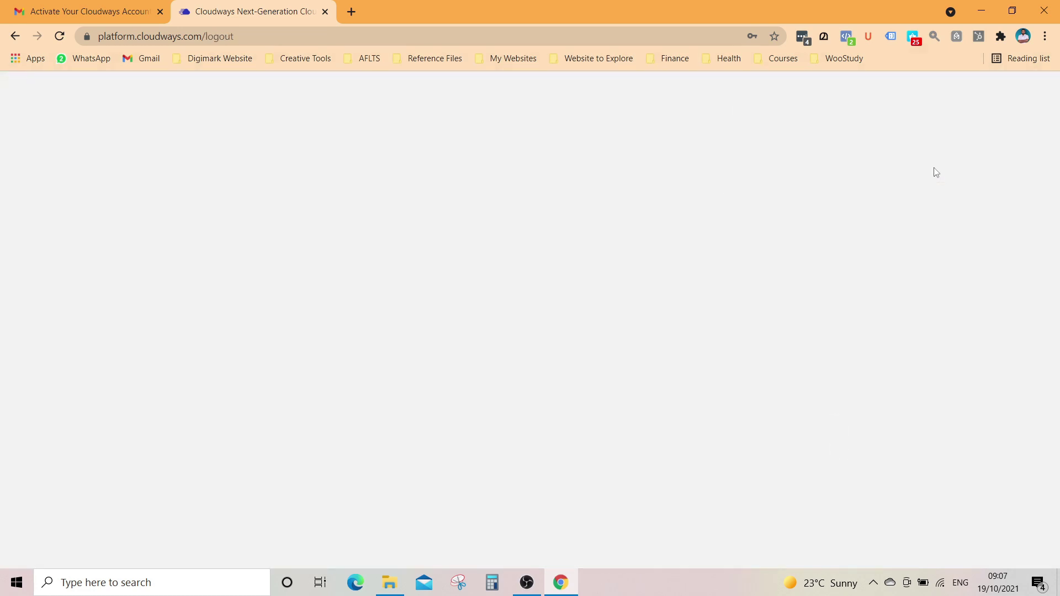